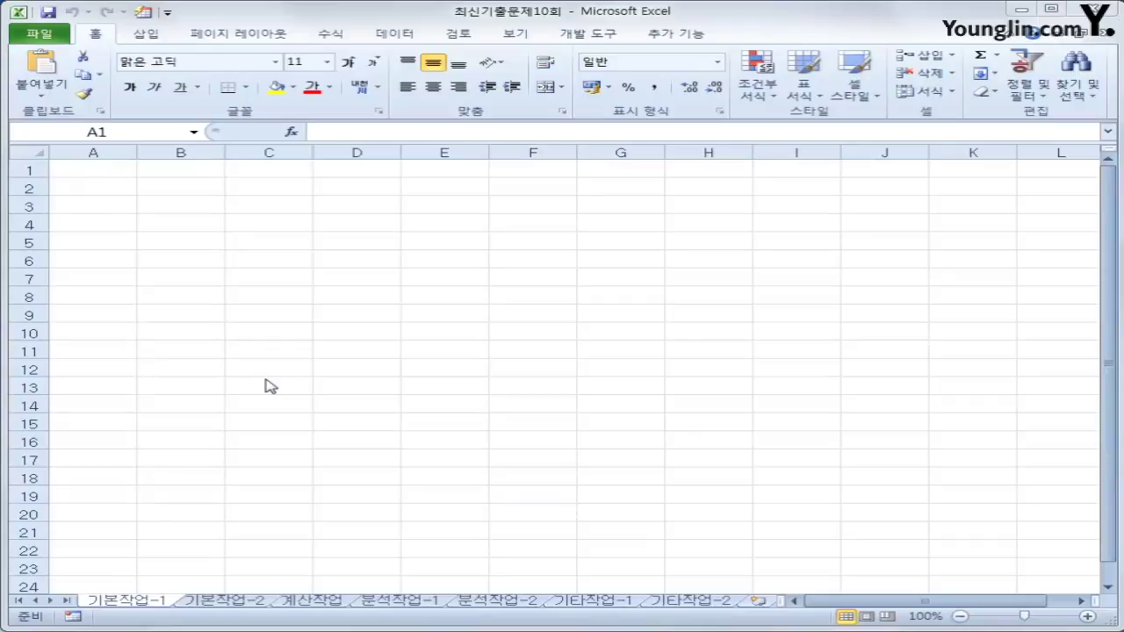
# - From cell B3 of sheet 기본작업-1, start a Microsoft Query import from the MS Access database 녹차판매정보.accdb
pyautogui.click(148, 599)
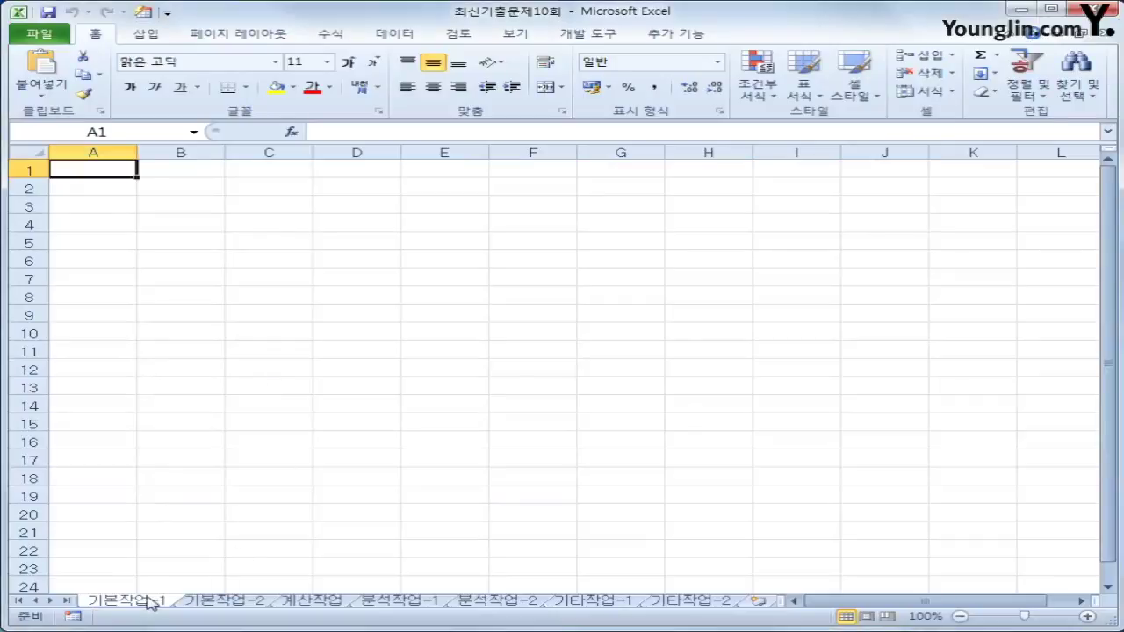
pyautogui.click(183, 211)
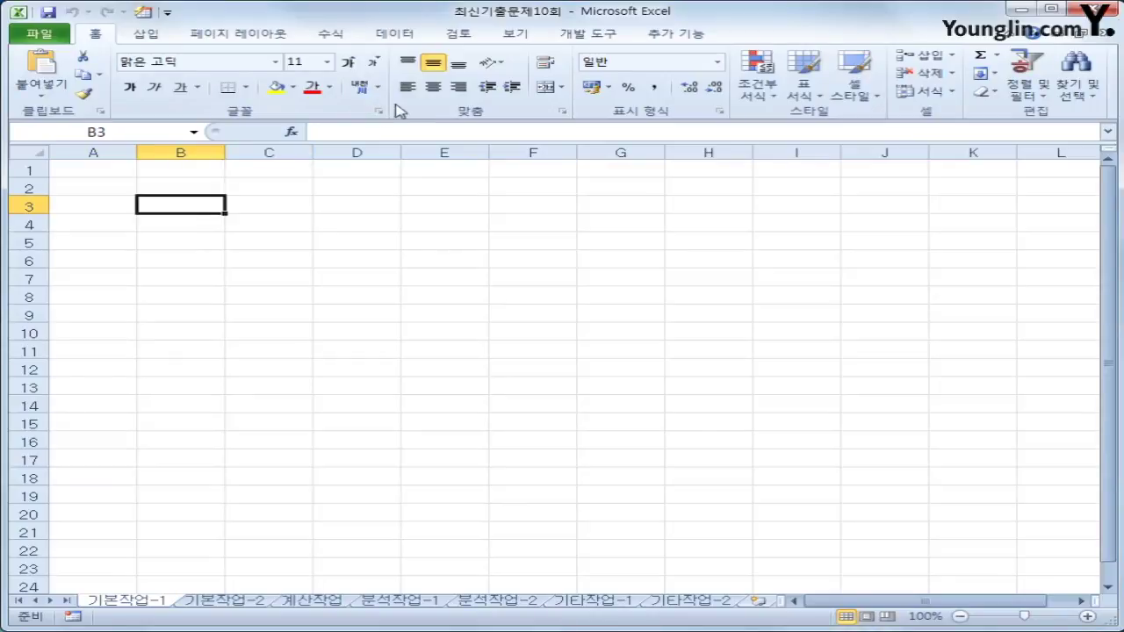
pyautogui.click(388, 35)
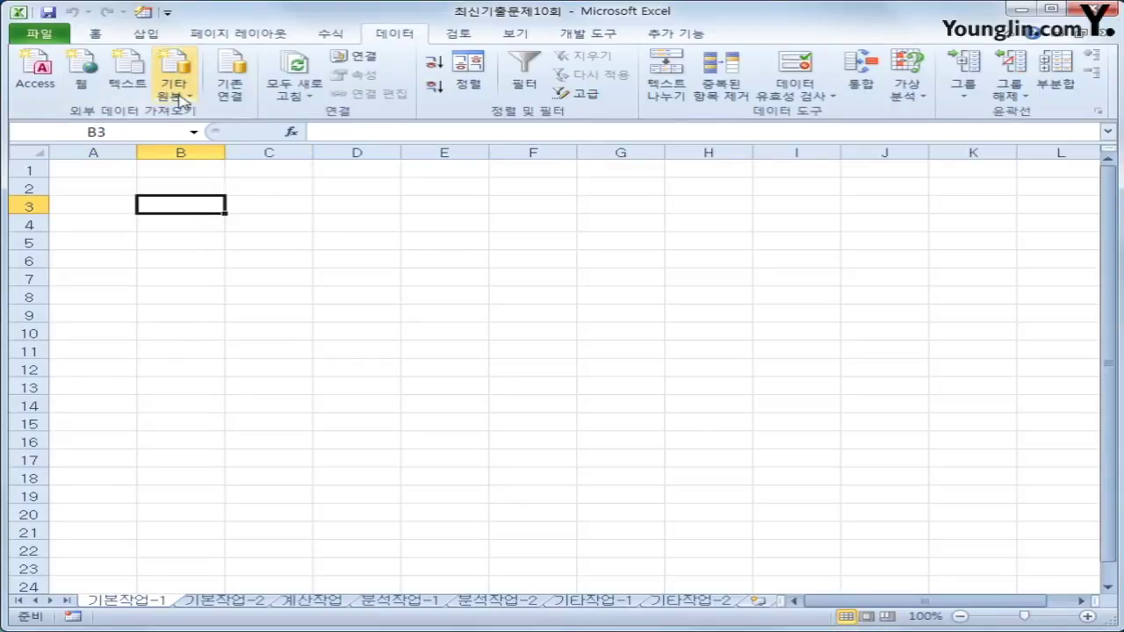
pyautogui.click(179, 98)
pyautogui.click(259, 302)
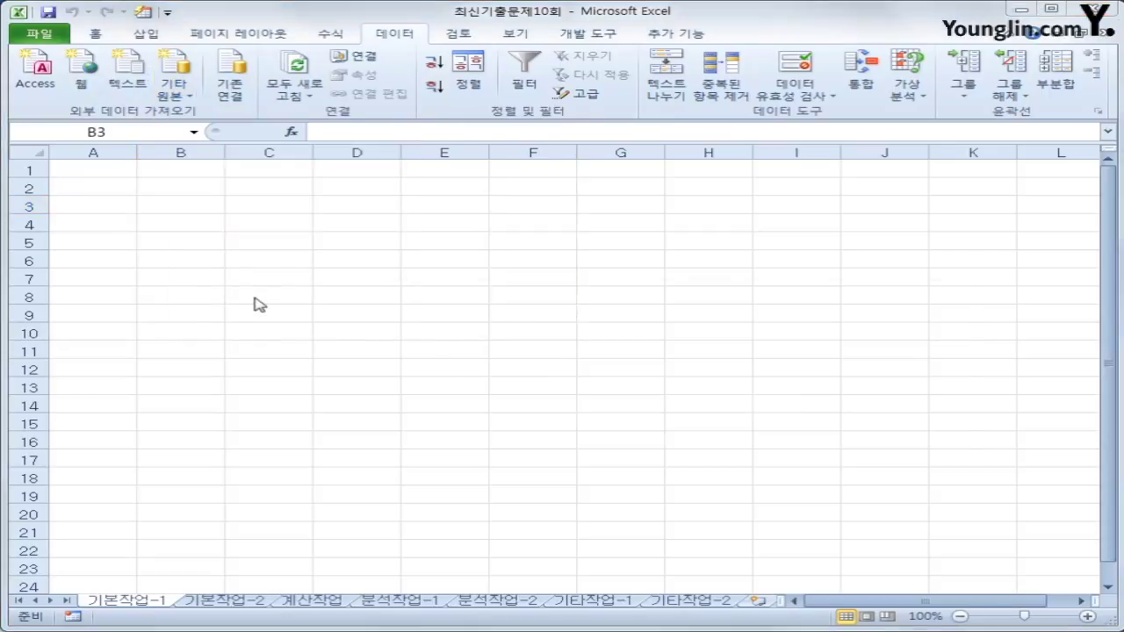
pyautogui.click(578, 374)
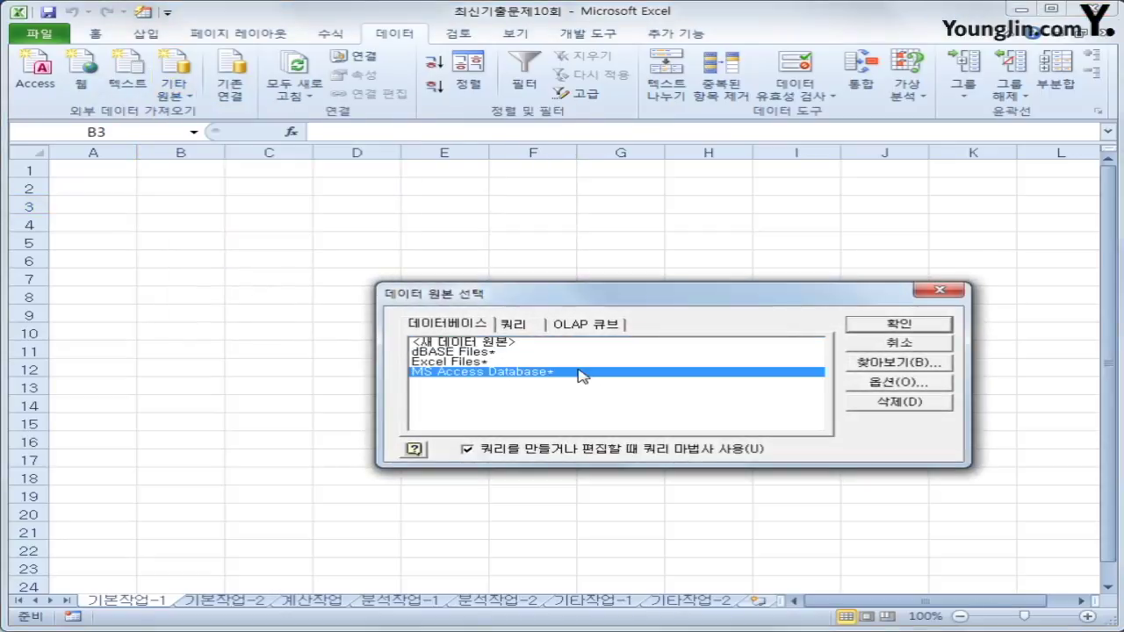
pyautogui.click(861, 324)
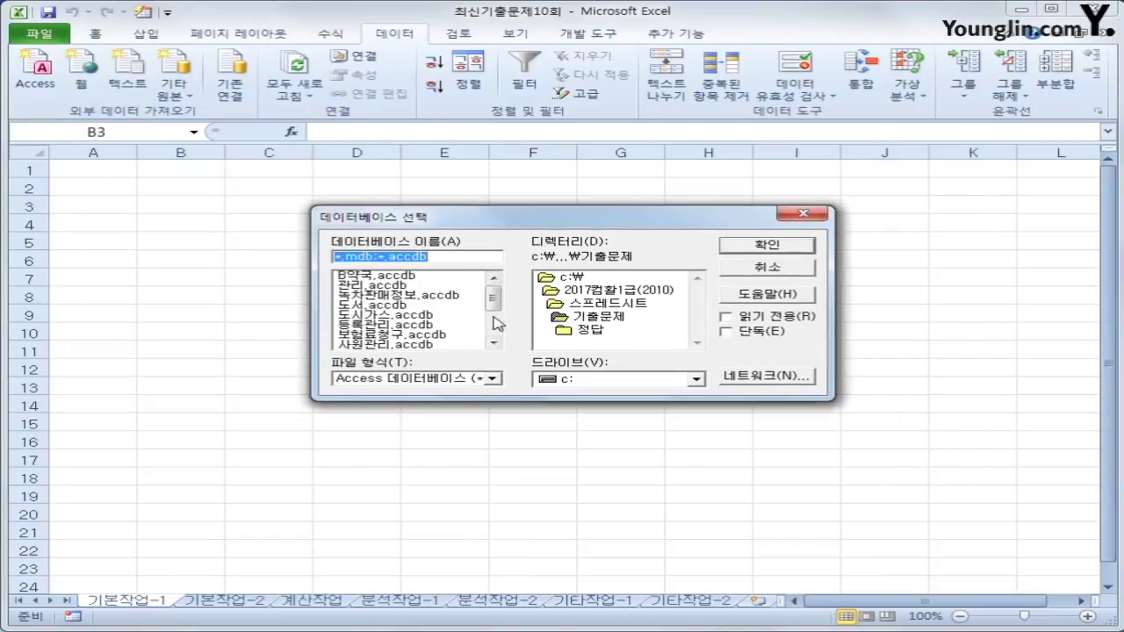
pyautogui.click(420, 297)
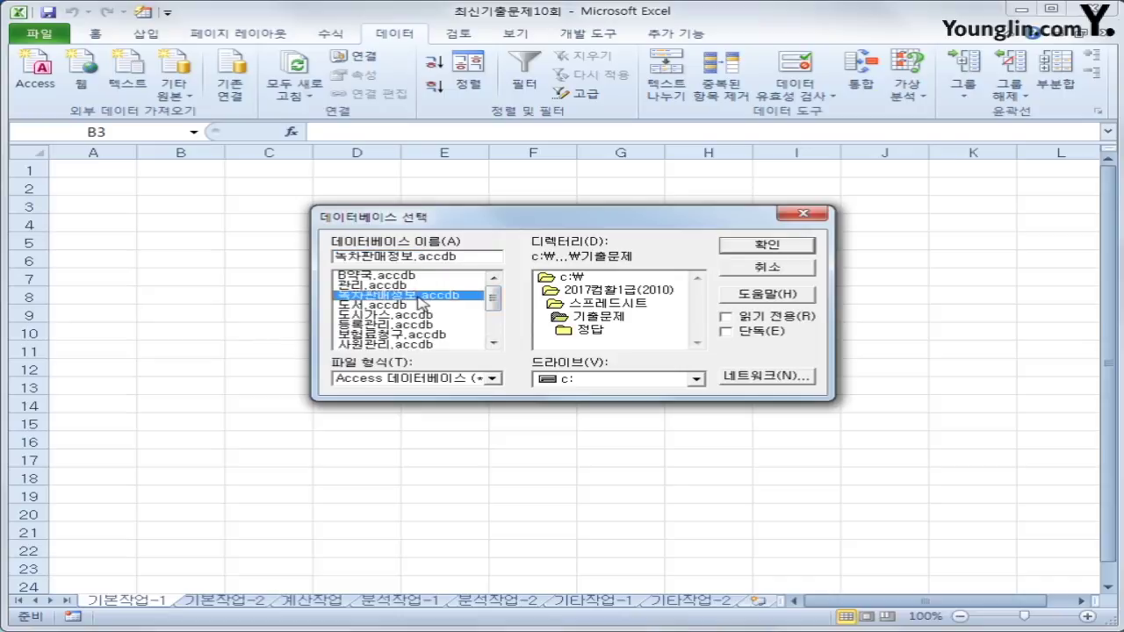
pyautogui.click(784, 247)
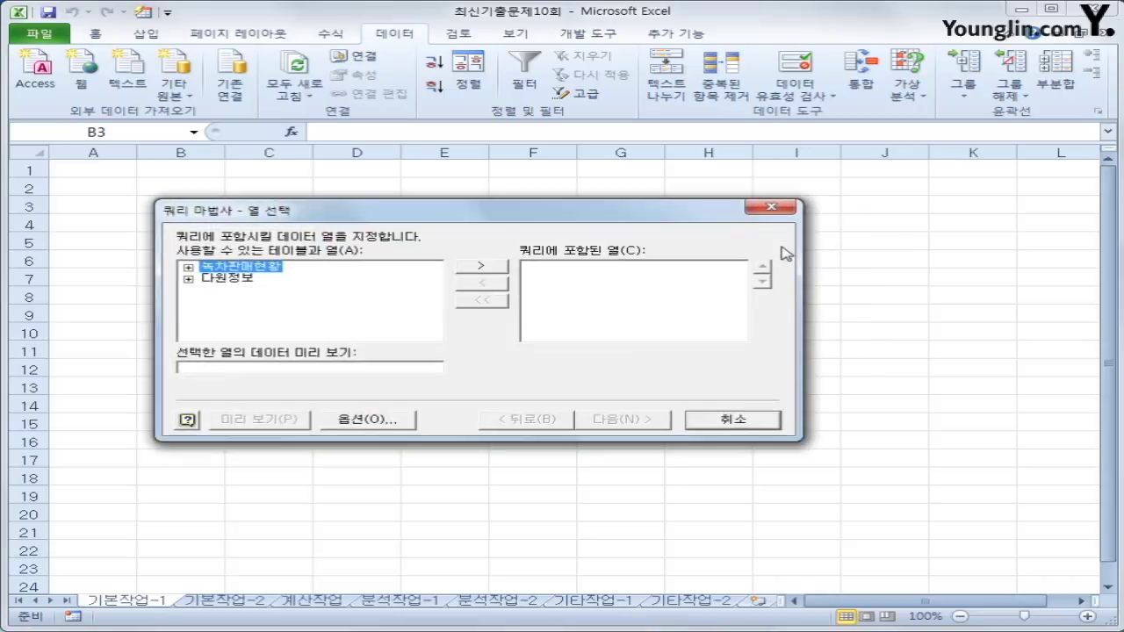
# - Include the 녹차판매현황 columns 상품코드, 상품명, 다원명, 구분, 제조년도, 가격 and 판매량 in the query, in that order
pyautogui.doubleClick(254, 268)
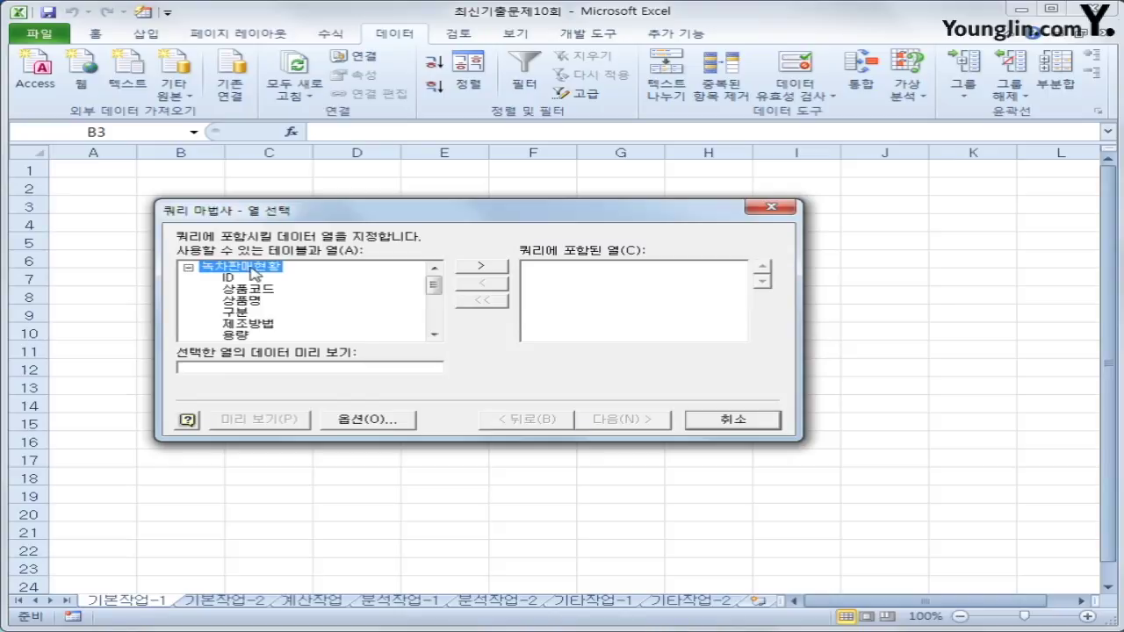
pyautogui.doubleClick(249, 289)
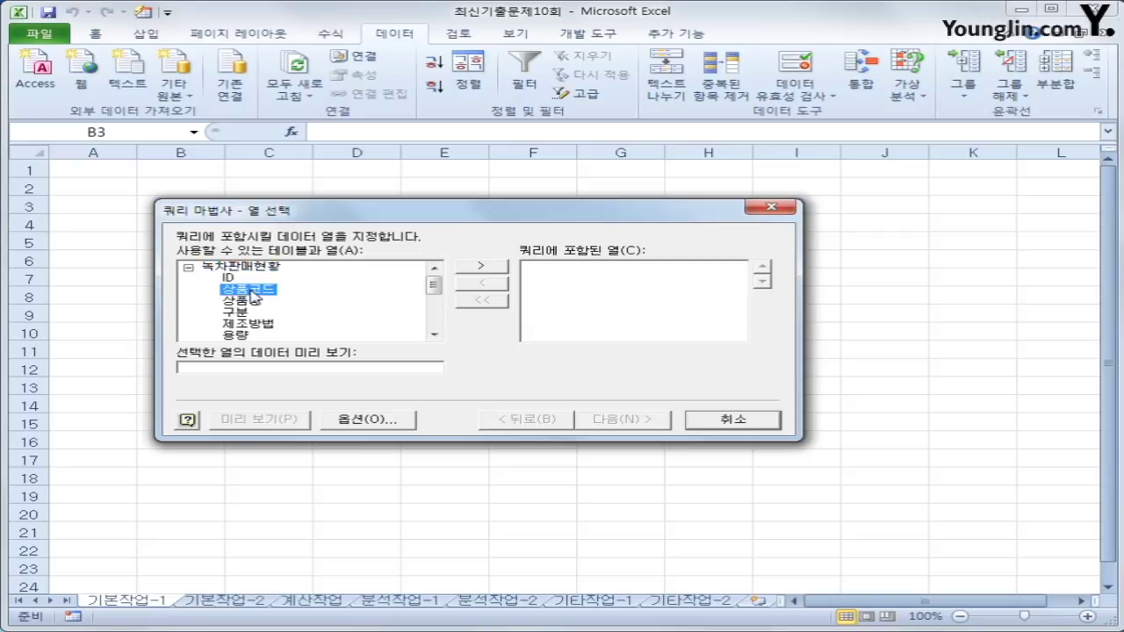
pyautogui.doubleClick(242, 289)
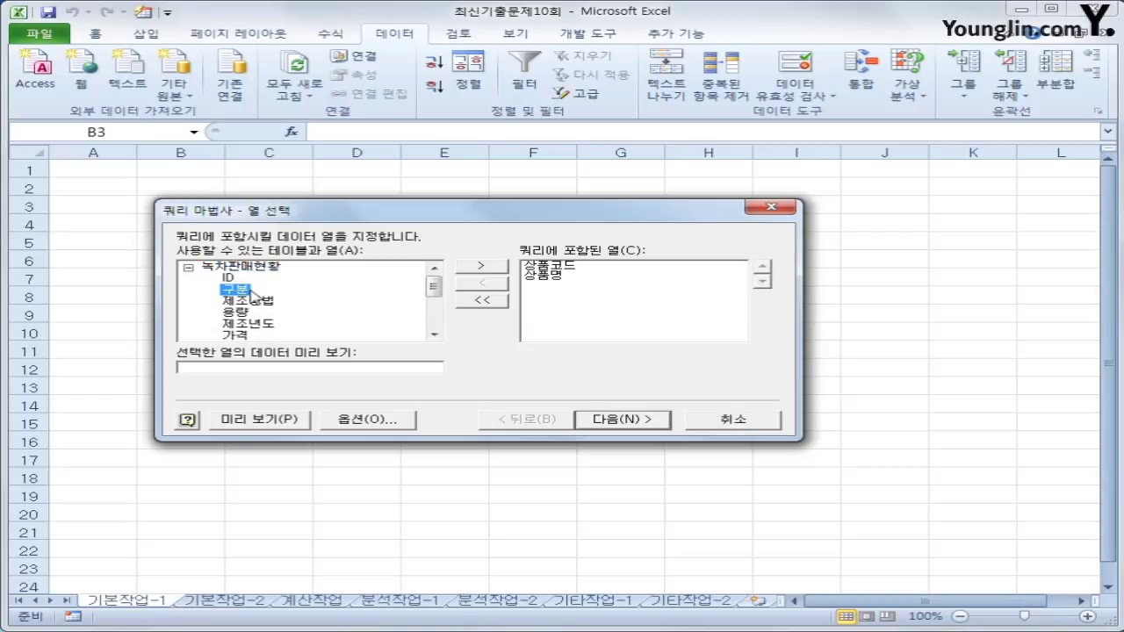
pyautogui.moveTo(432, 287); pyautogui.dragTo(433, 303)
pyautogui.doubleClick(240, 323)
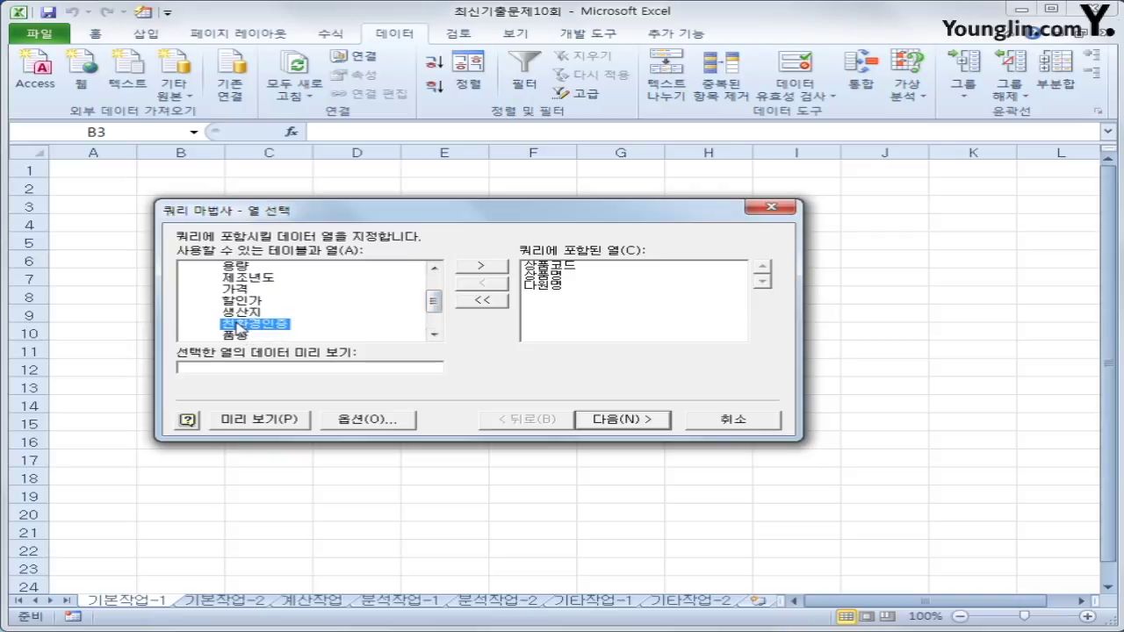
pyautogui.moveTo(433, 311); pyautogui.dragTo(433, 289)
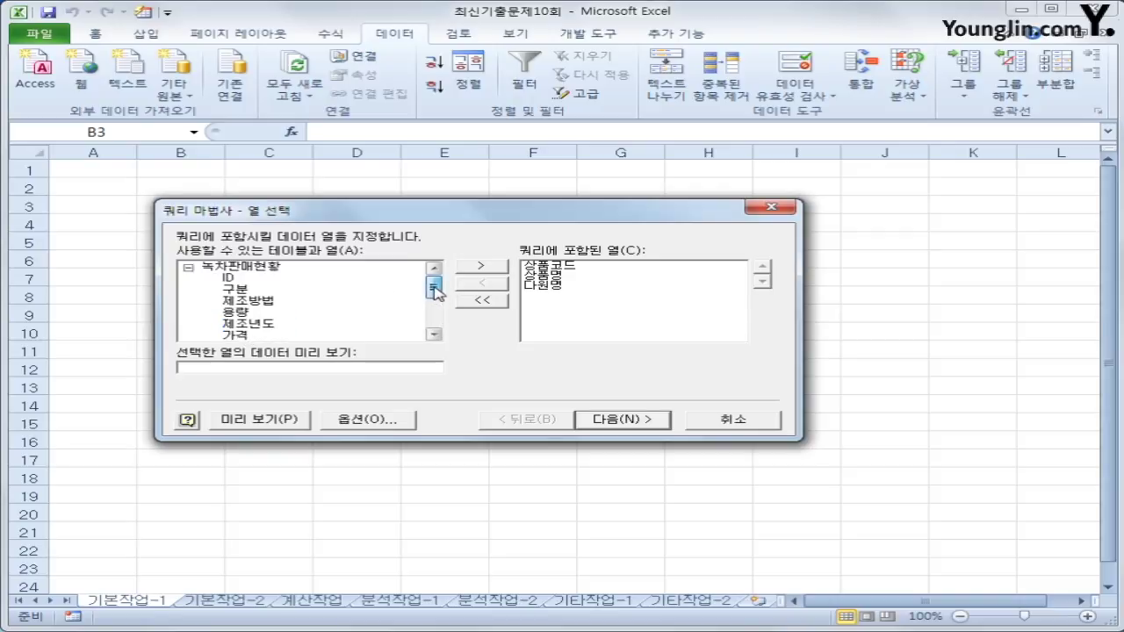
pyautogui.doubleClick(230, 290)
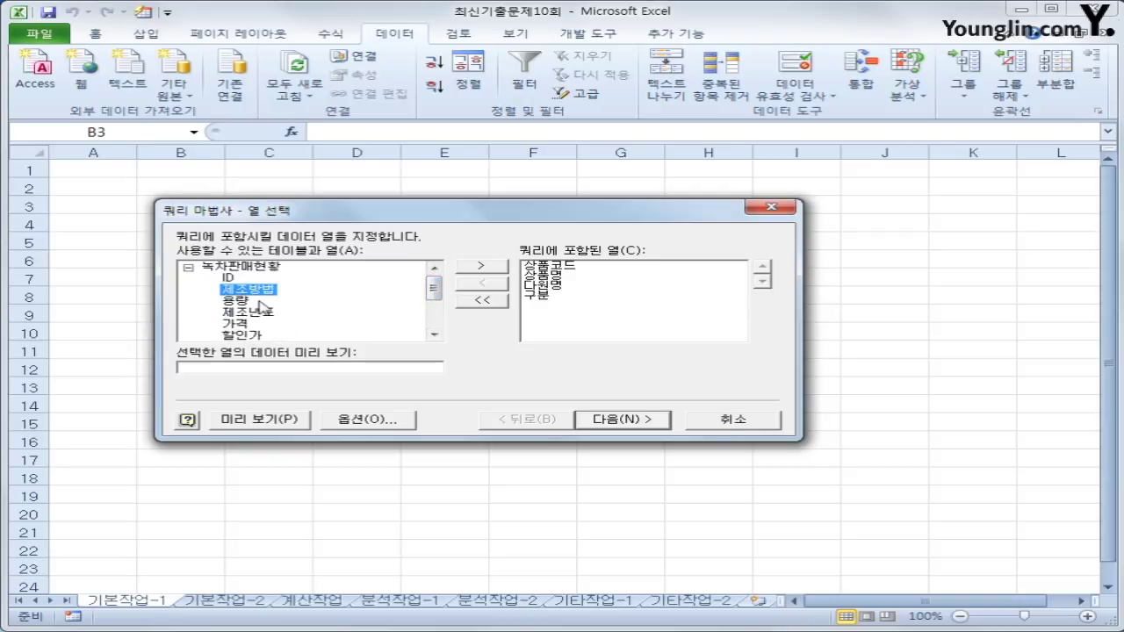
pyautogui.doubleClick(253, 313)
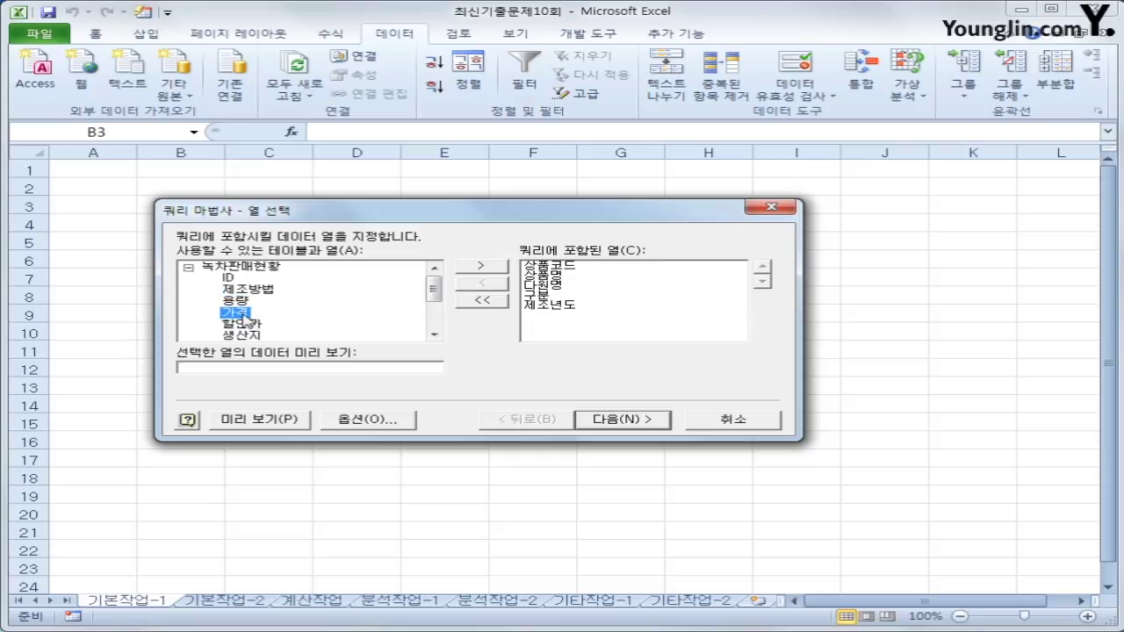
pyautogui.doubleClick(254, 315)
pyautogui.moveTo(436, 293); pyautogui.dragTo(433, 304)
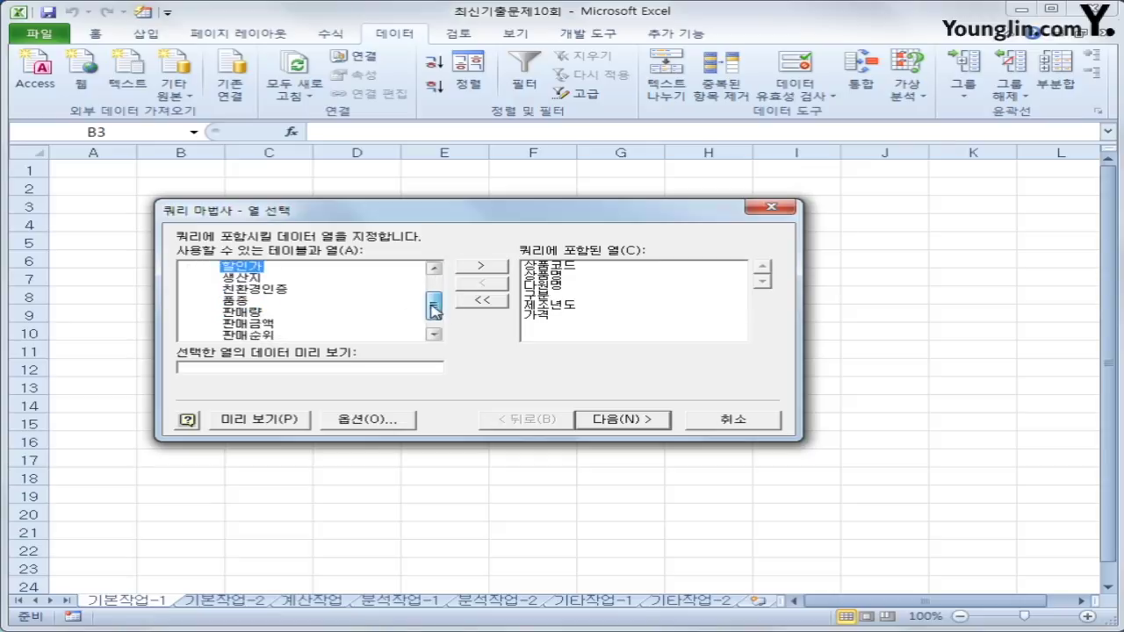
pyautogui.doubleClick(250, 314)
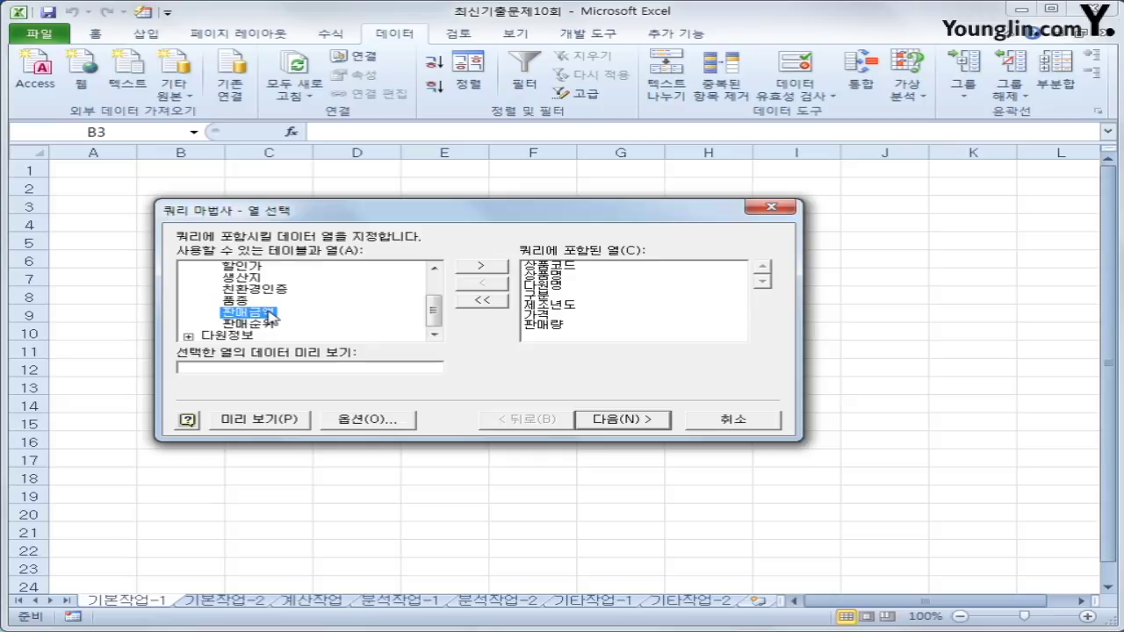
pyautogui.click(598, 421)
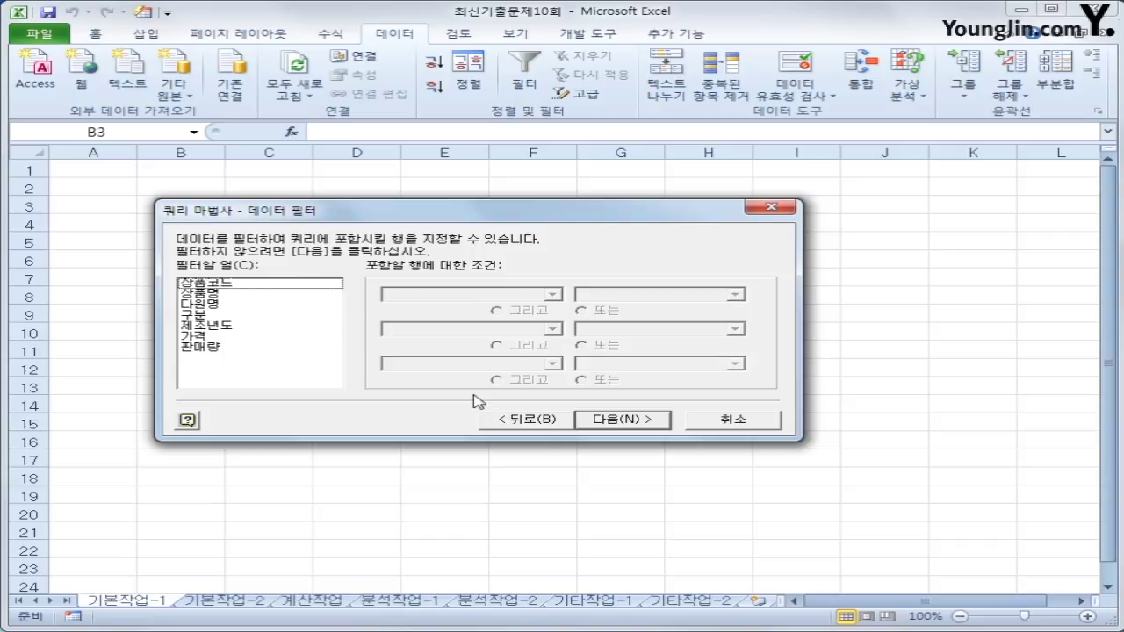
# - Filter the query rows to those whose 가격 is greater than or equal to 70000
pyautogui.click(239, 338)
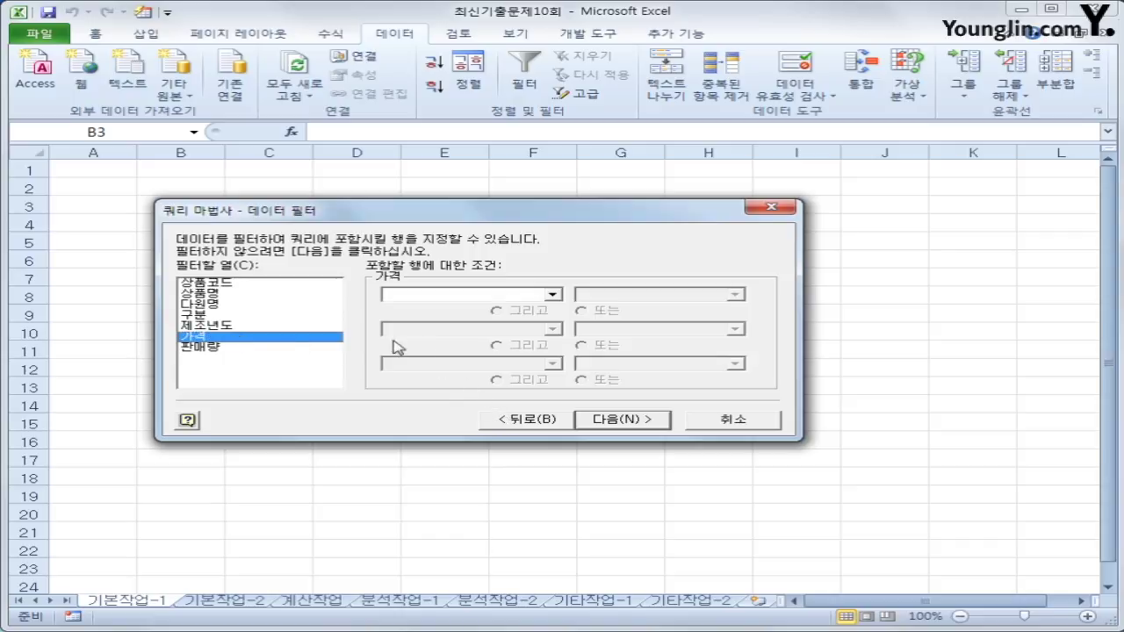
pyautogui.click(470, 297)
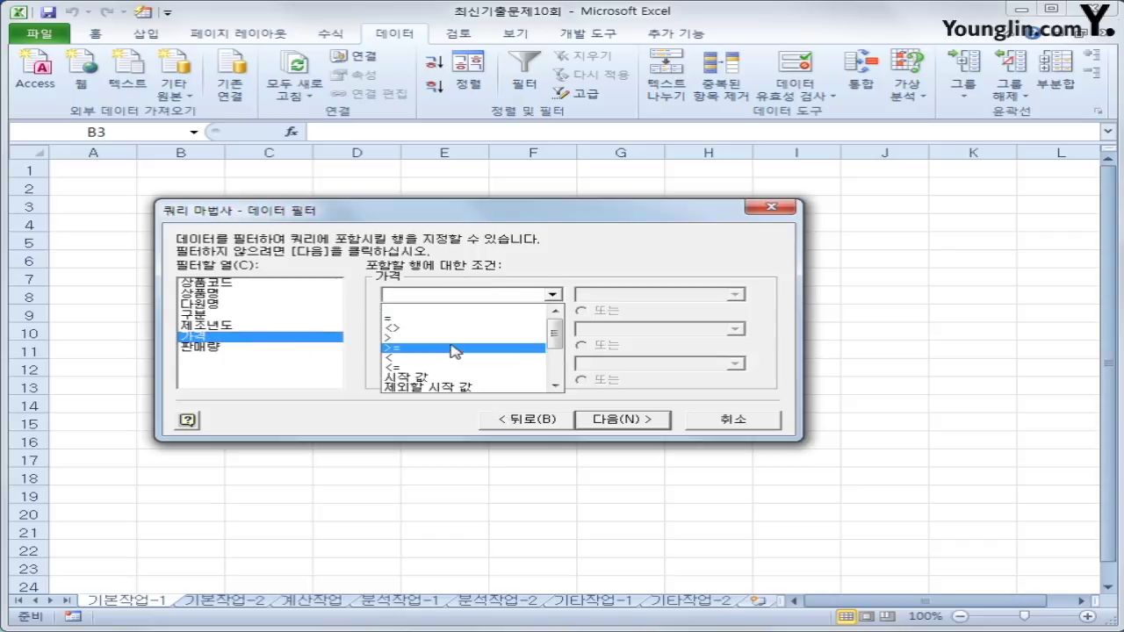
pyautogui.click(453, 347)
pyautogui.write('70')
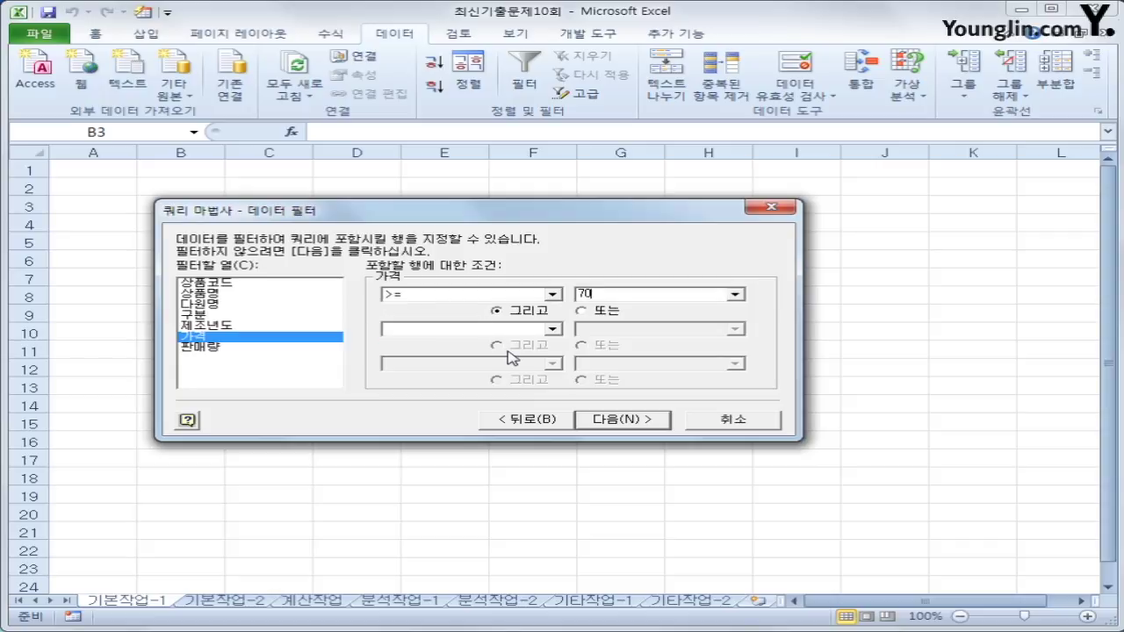
pyautogui.write('000')
# - Add a query filter condition that 판매량 is less than 30
pyautogui.click(226, 347)
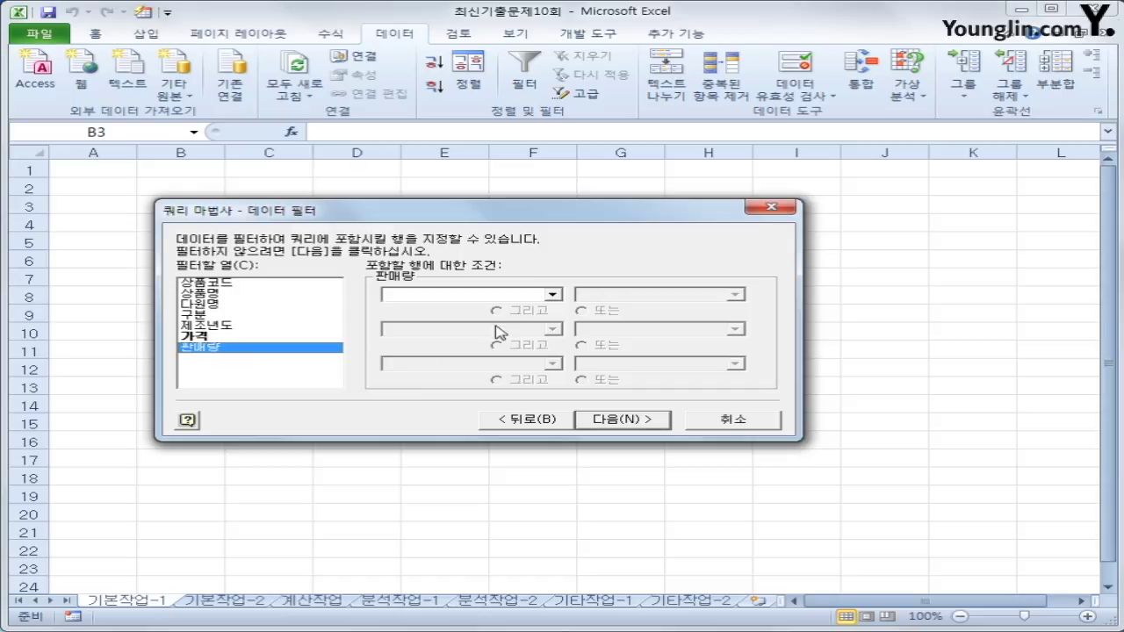
pyautogui.click(523, 295)
pyautogui.click(531, 366)
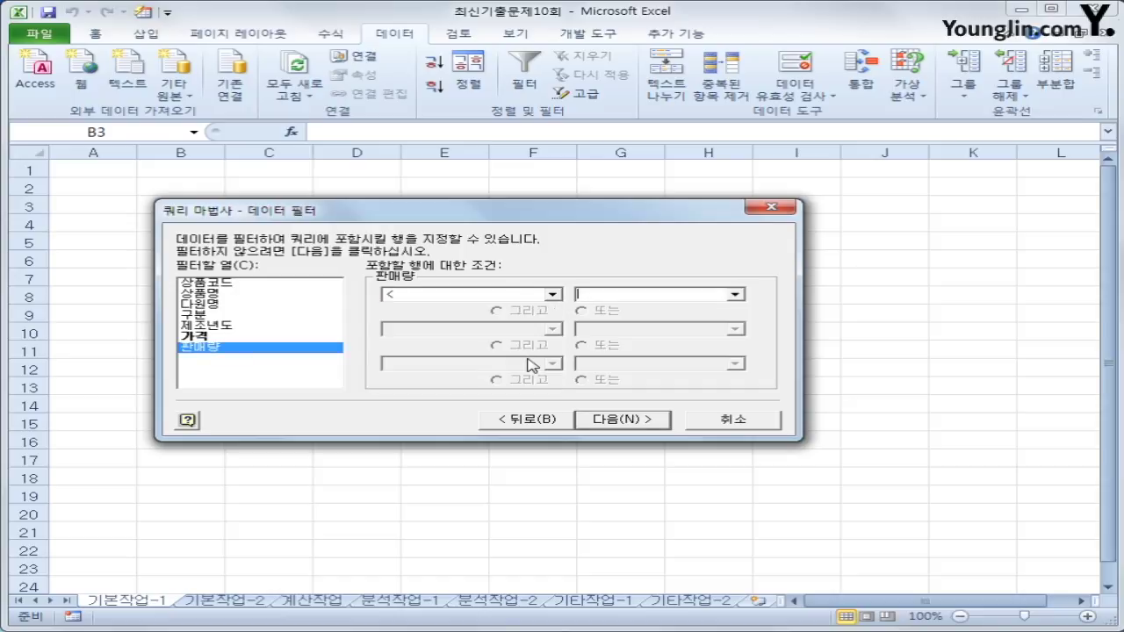
pyautogui.write('30')
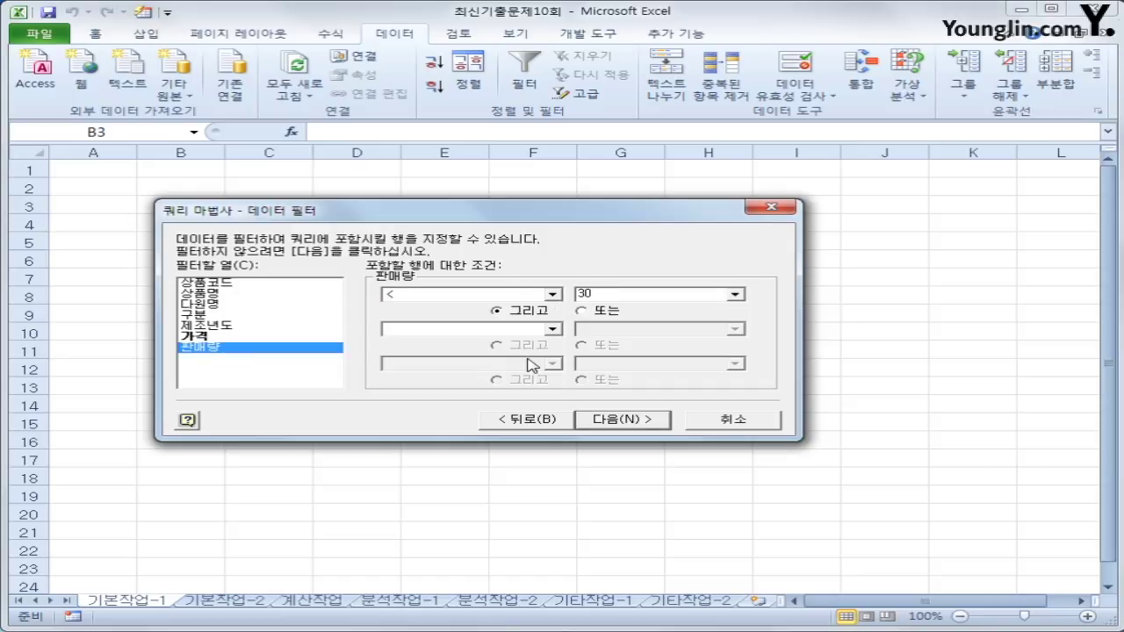
pyautogui.click(622, 420)
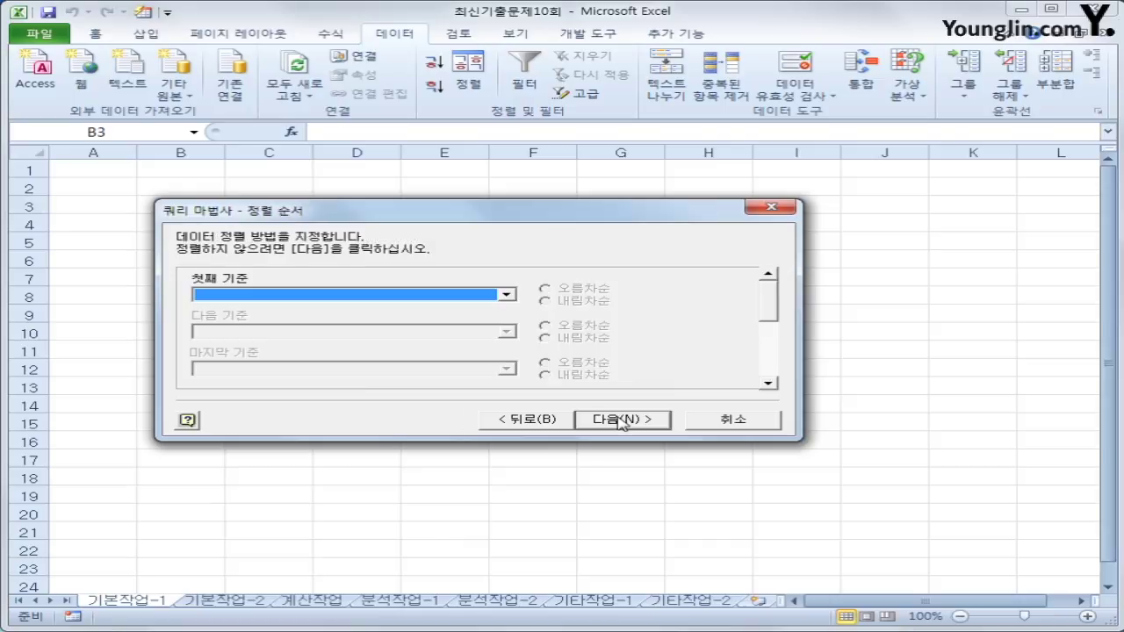
# - Sort the query by 다원명 ascending as the first key and 구분 descending as the second key
pyautogui.click(468, 297)
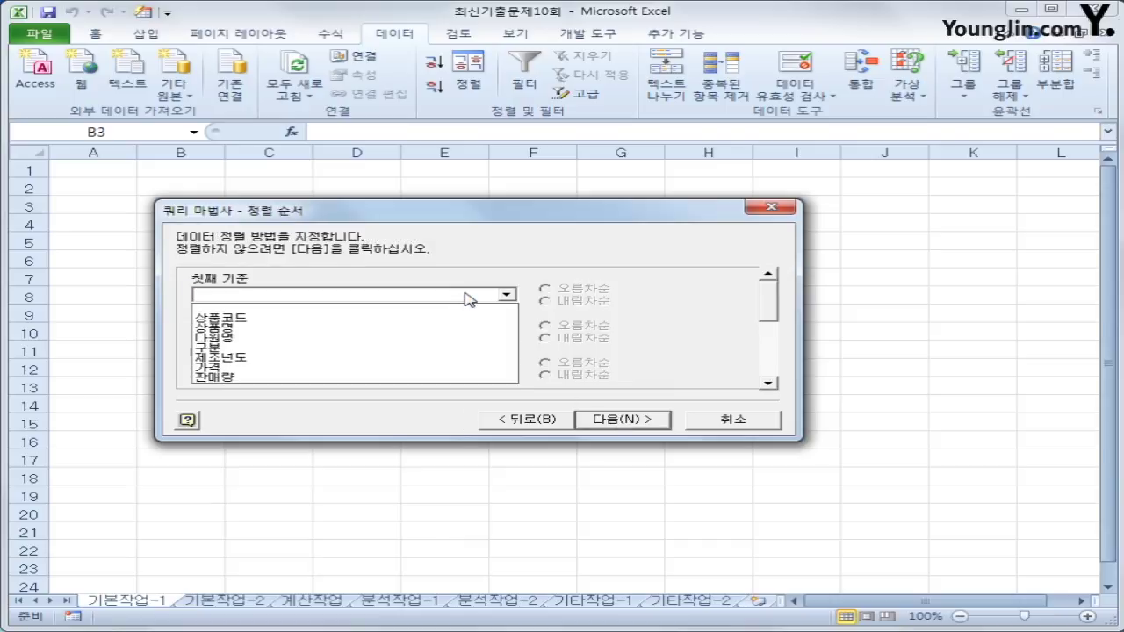
pyautogui.click(439, 347)
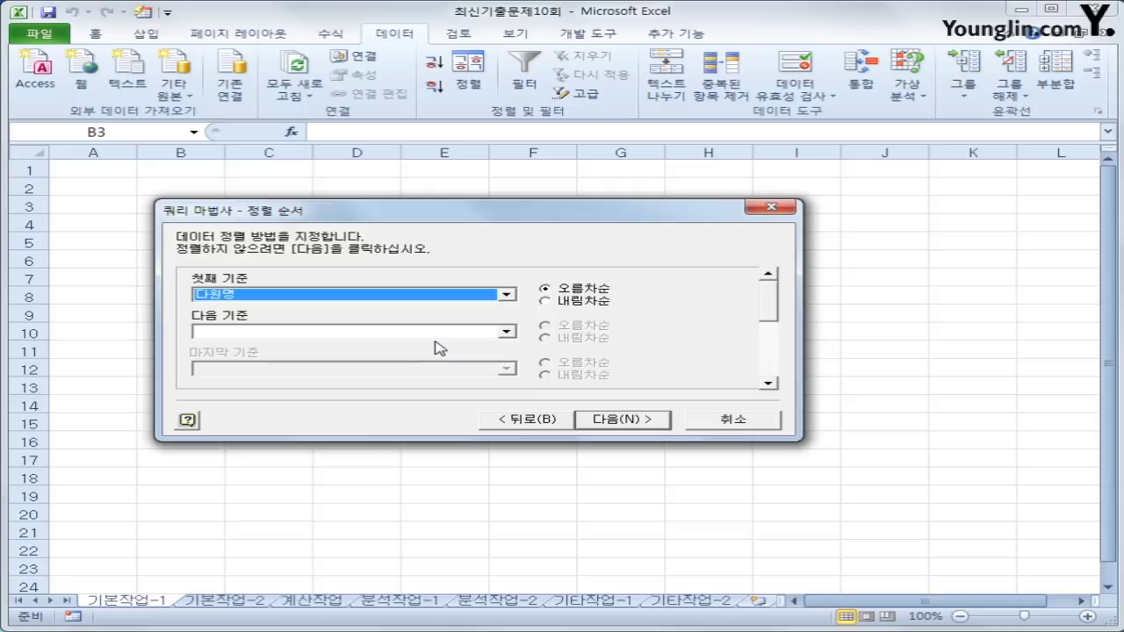
pyautogui.click(506, 332)
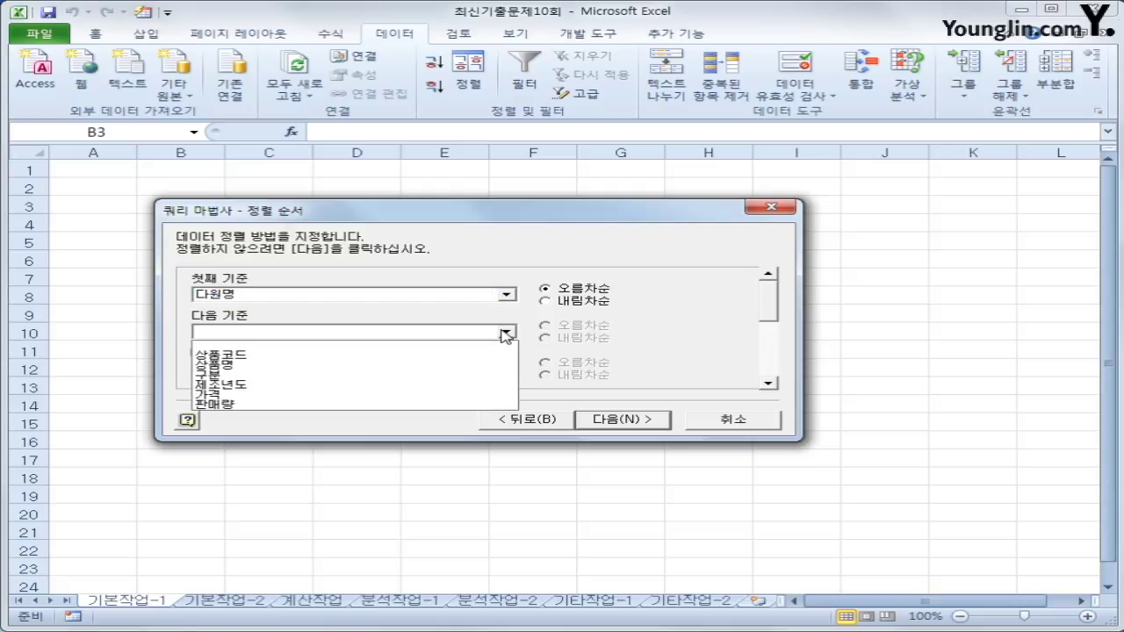
pyautogui.click(411, 383)
pyautogui.click(586, 341)
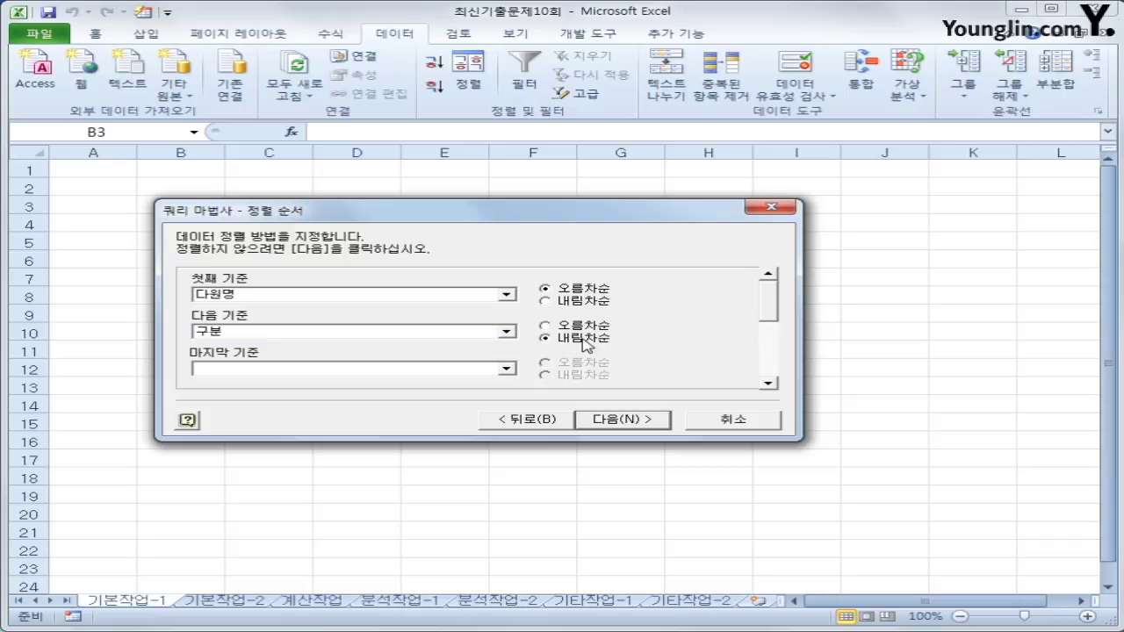
# - Finish the query and return its data to Excel as a table in the existing worksheet at B3
pyautogui.click(620, 421)
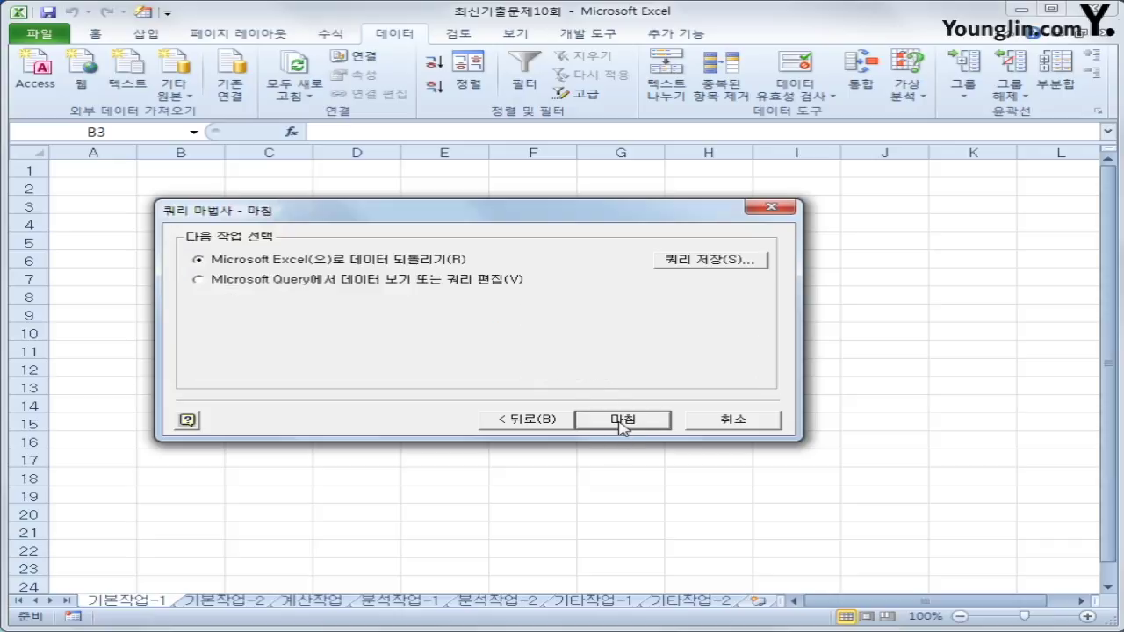
pyautogui.click(622, 420)
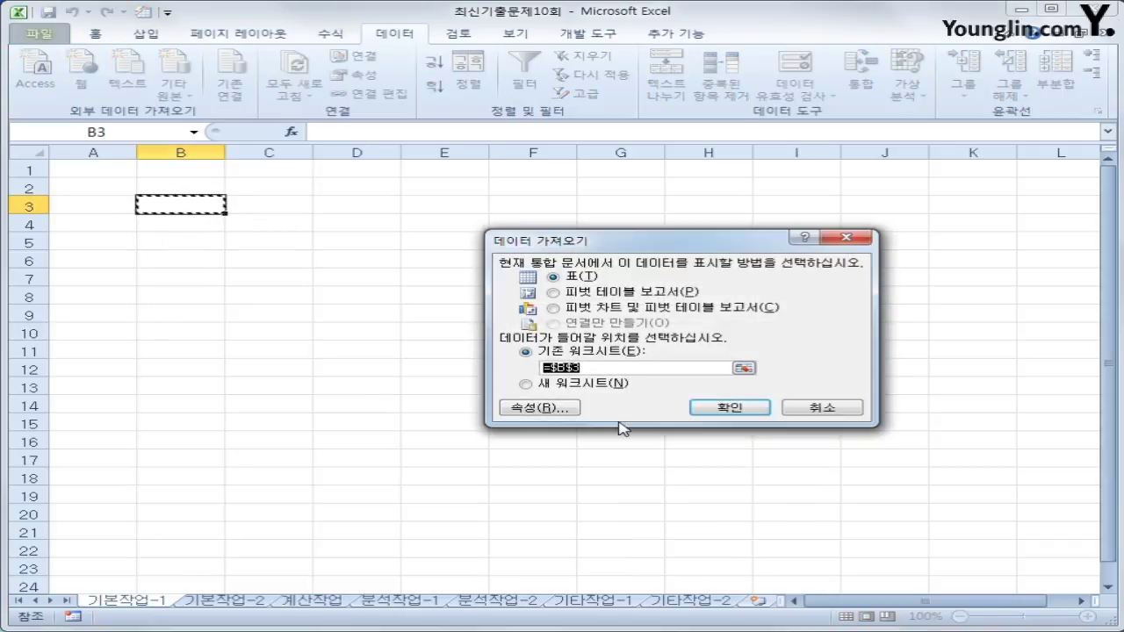
pyautogui.click(705, 413)
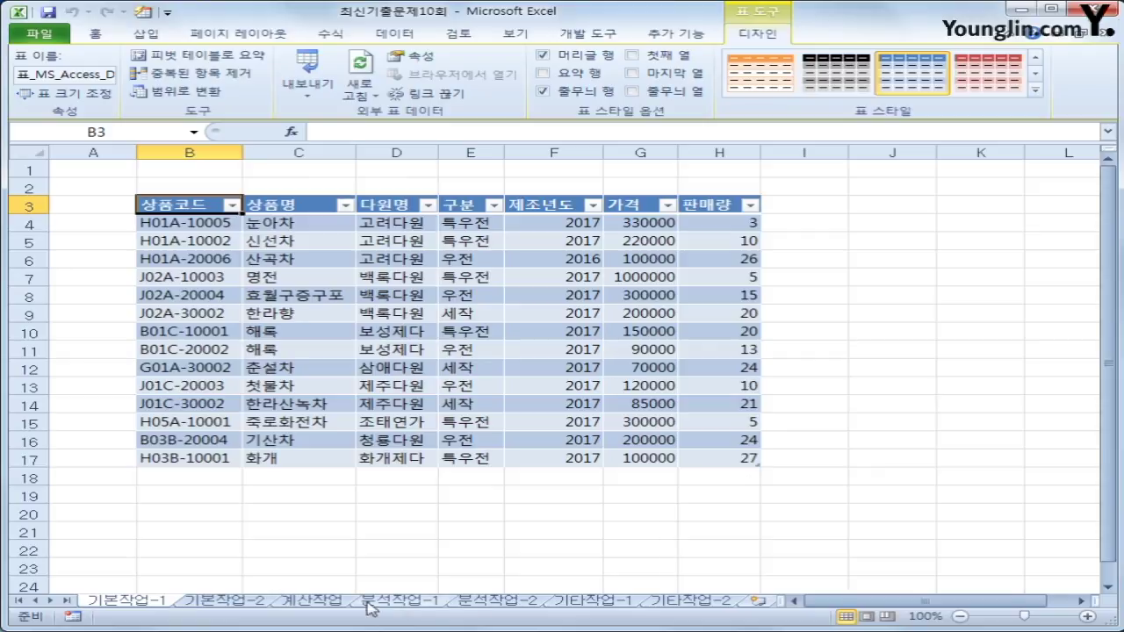
# - Switch to sheet 기본작업-2 and look through the records of the [표1] tea sales table
pyautogui.click(225, 601)
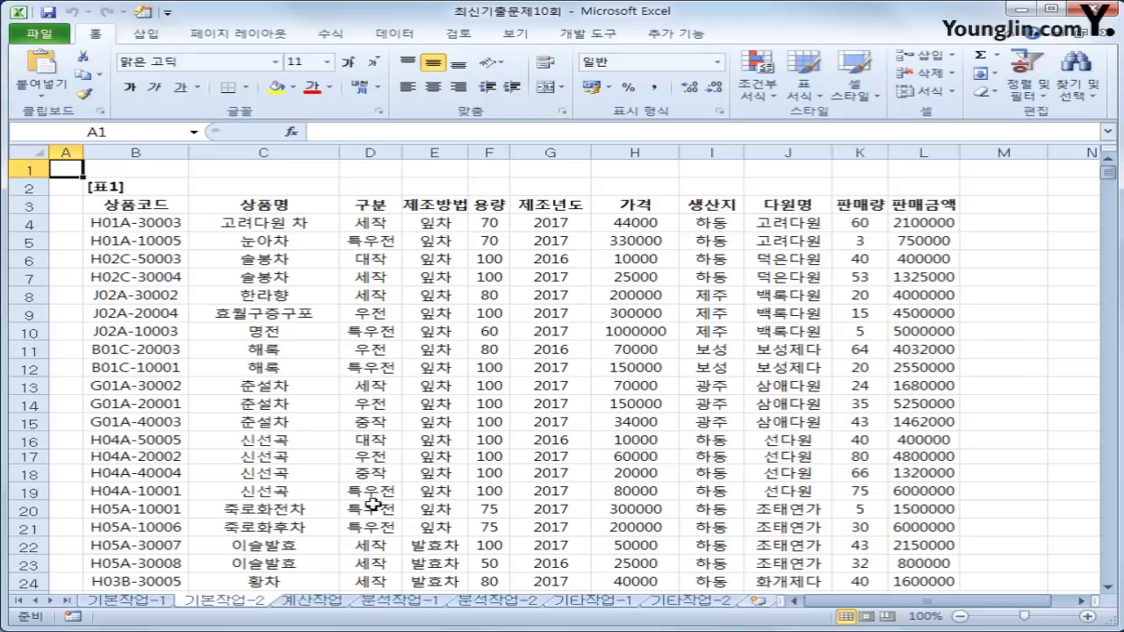
pyautogui.scroll(-2, 372, 506)
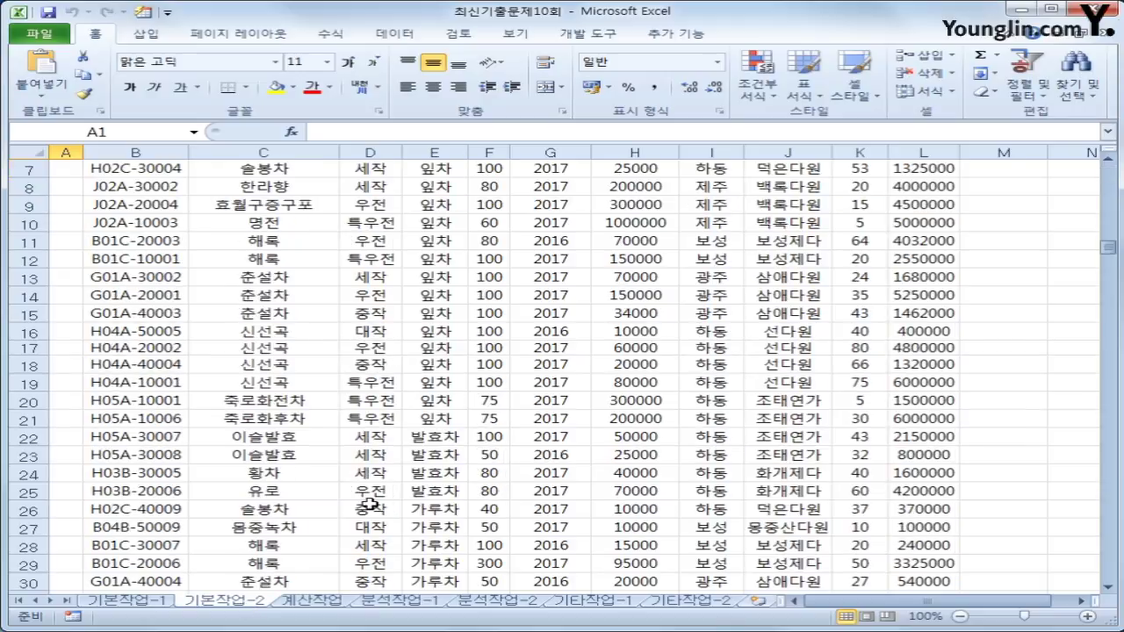
pyautogui.scroll(2, 372, 506)
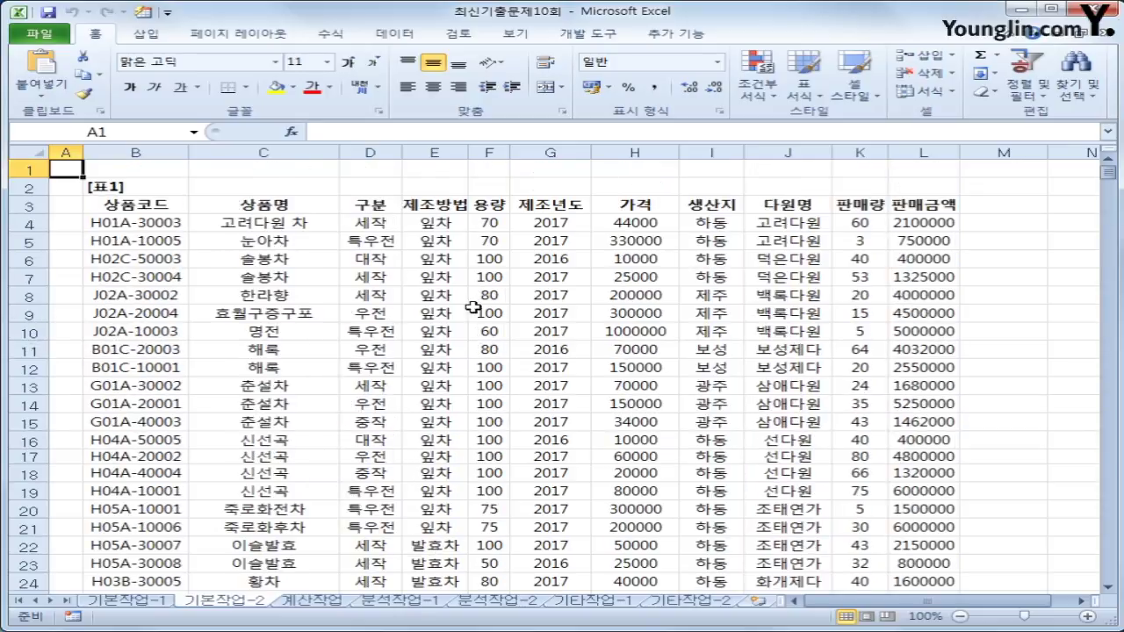
# - Copy the 제조방법 header and a 가루차 value from the table to B35:B36 as the start of the criteria range
pyautogui.click(417, 209)
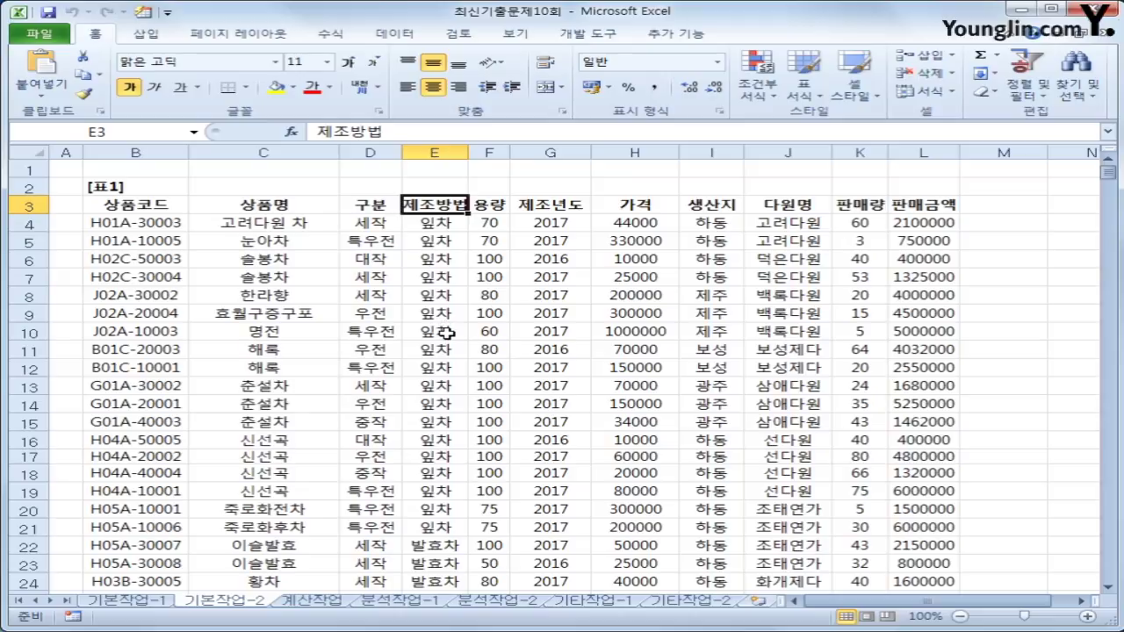
pyautogui.scroll(-2, 447, 333)
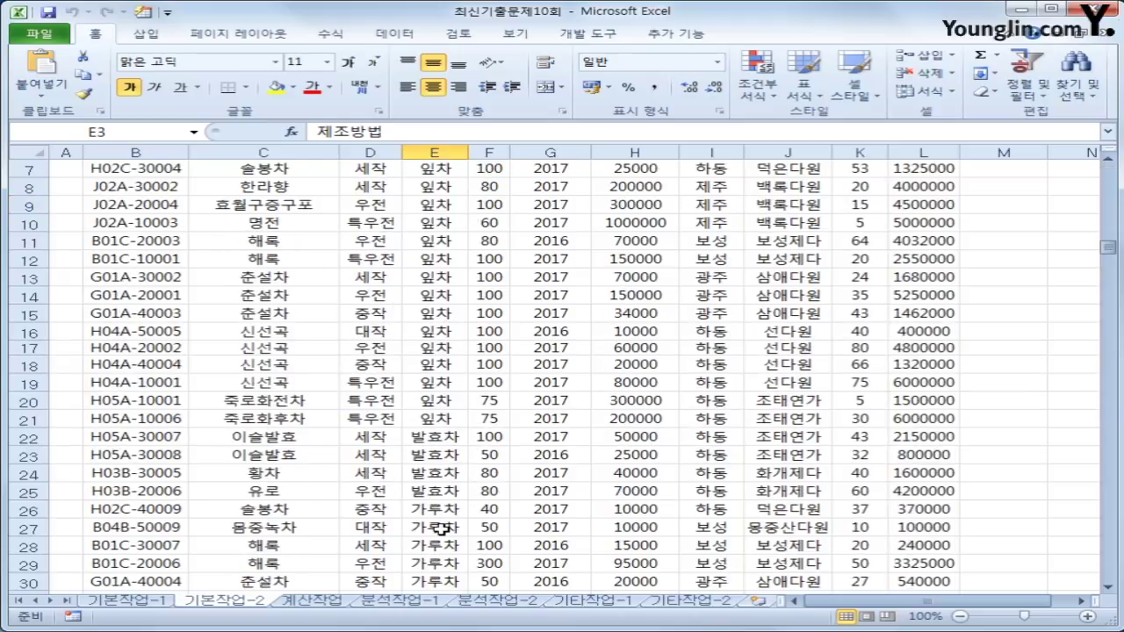
pyautogui.keyDown('ctrl'); pyautogui.click(441, 527); pyautogui.keyUp('ctrl')
pyautogui.hotkey('ctrl', 'c')
pyautogui.scroll(-3, 486, 534)
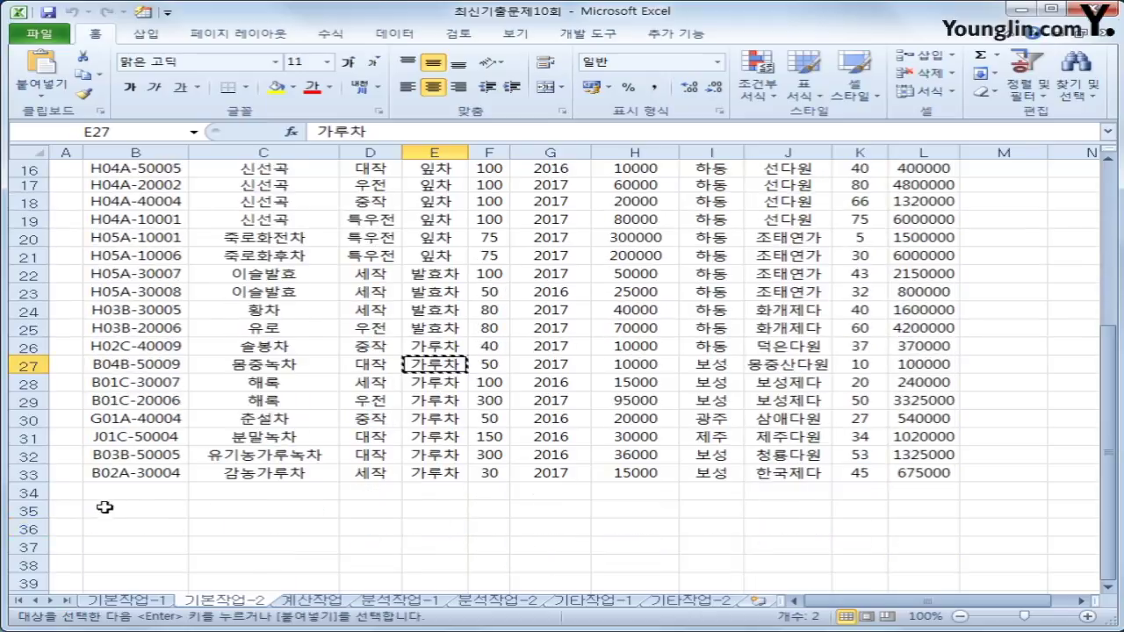
pyautogui.click(118, 514)
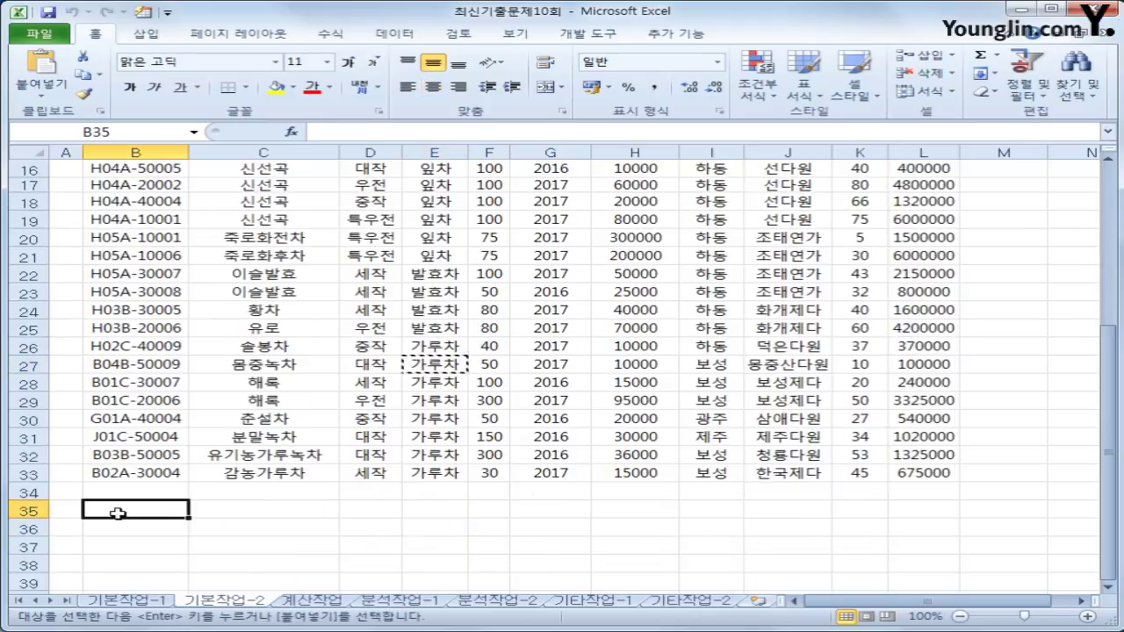
pyautogui.hotkey('ctrl', 'v')
# - Change the criterion under 제조방법 in B36 to <>가루차
pyautogui.click(114, 525)
pyautogui.doubleClick(176, 523)
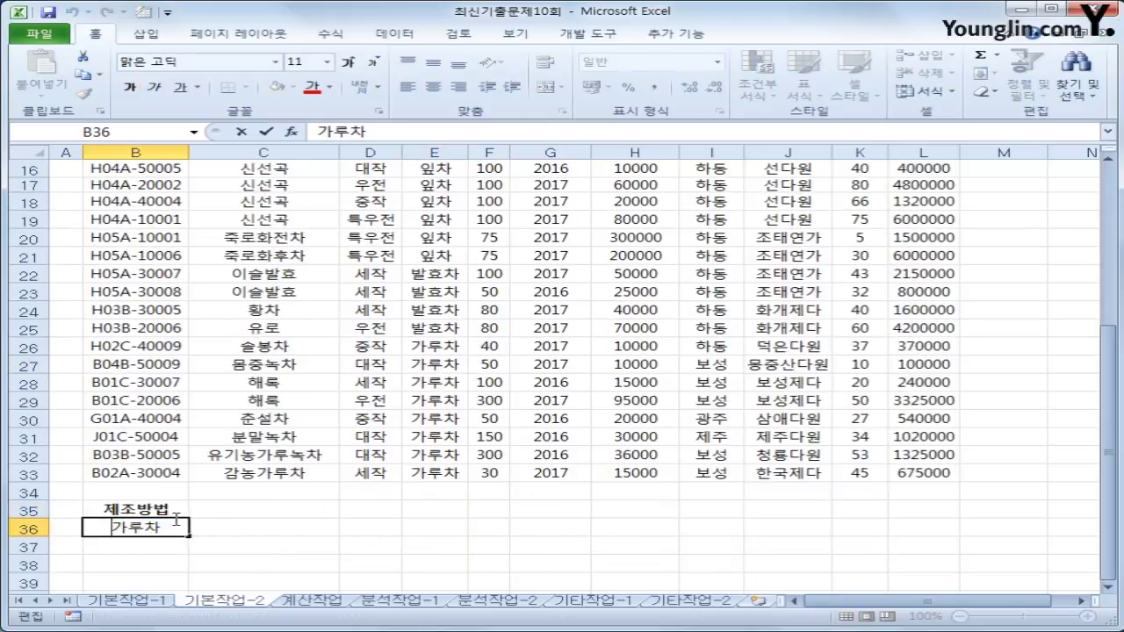
pyautogui.press('Home')
pyautogui.write('<')
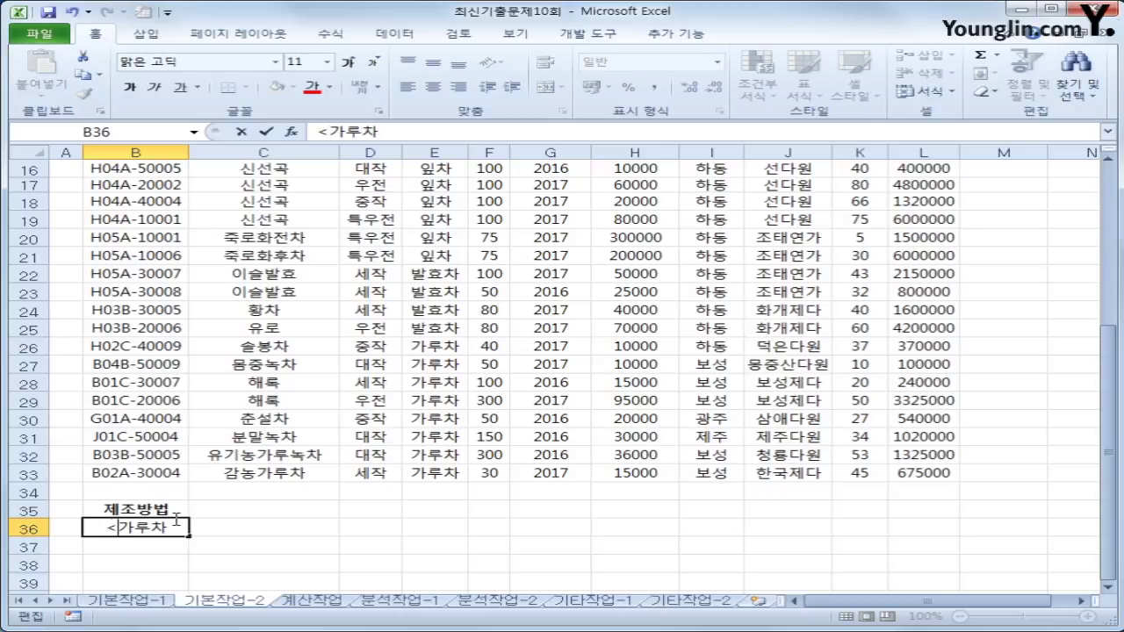
pyautogui.write('>')
pyautogui.press('Return')
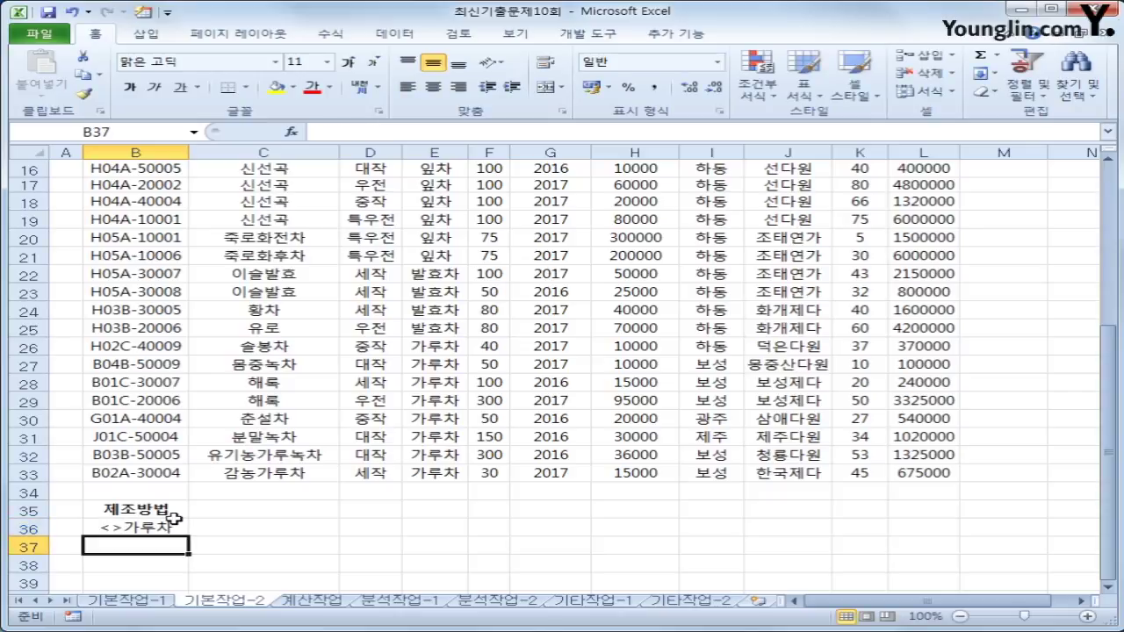
pyautogui.click(151, 525)
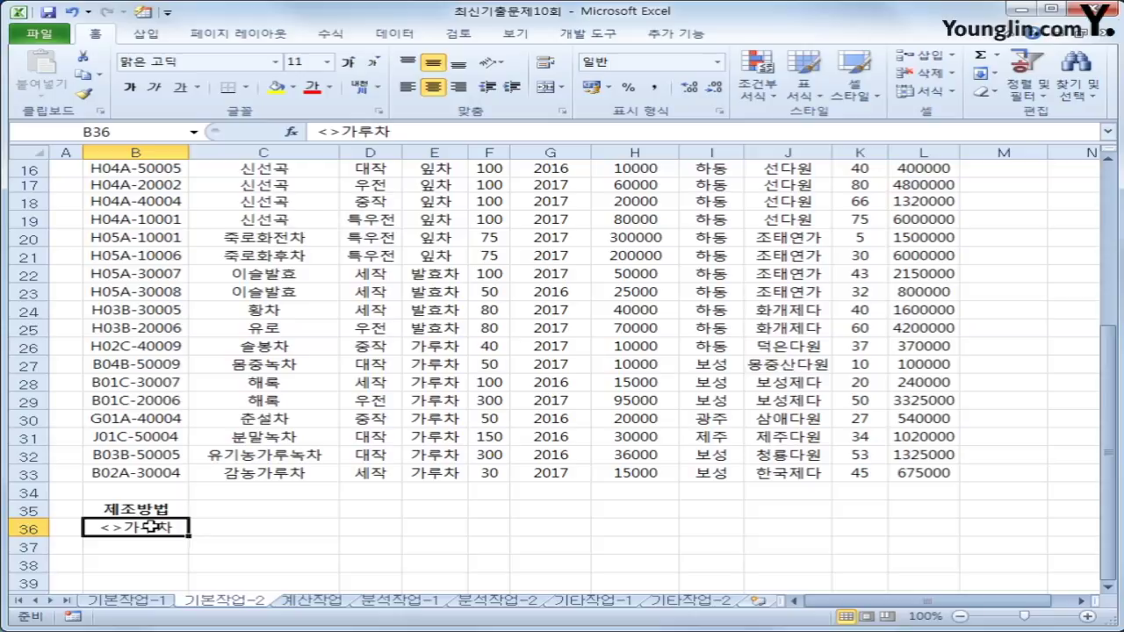
# - Copy the table's 판매금액 header to C35, beside the 제조방법 criteria header
pyautogui.scroll(5, 408, 526)
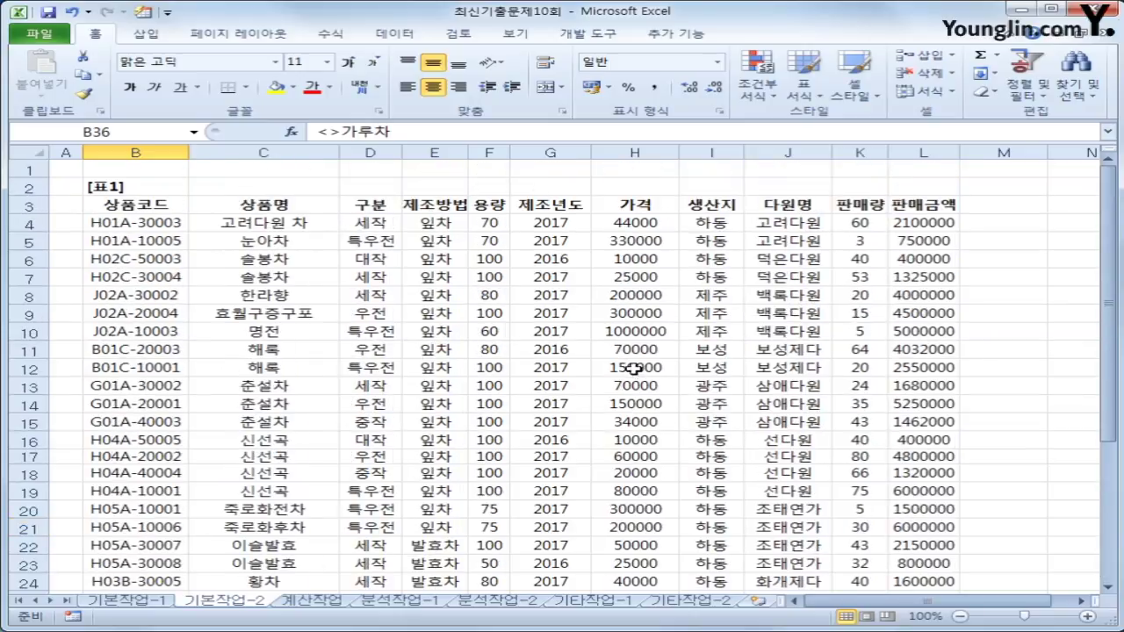
pyautogui.click(907, 204)
pyautogui.hotkey('ctrl', 'c')
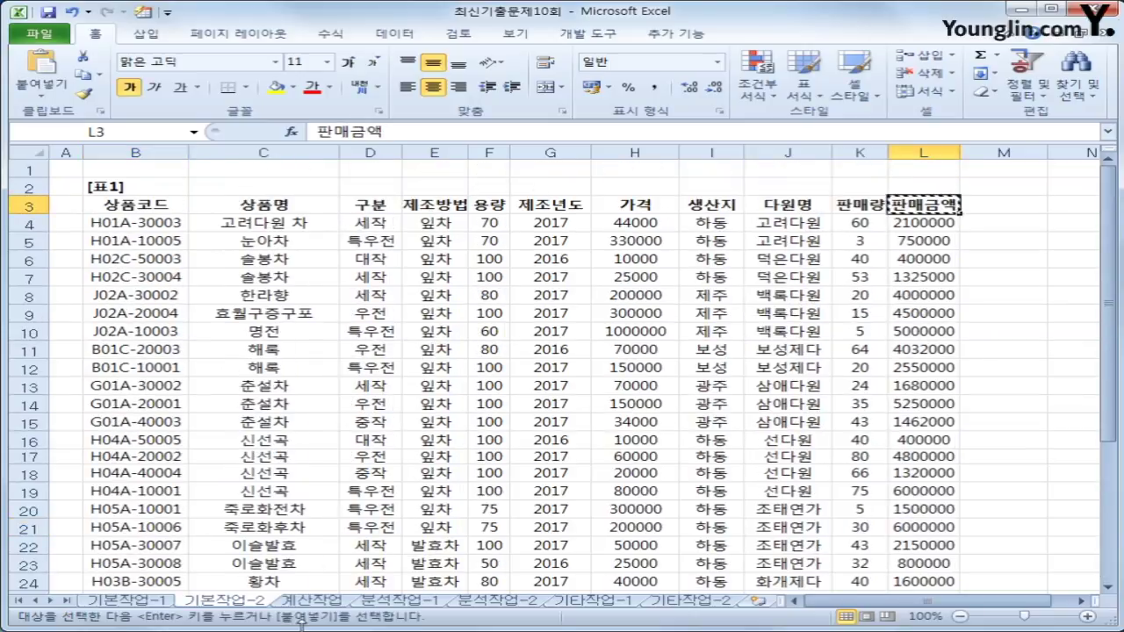
pyautogui.scroll(-4, 255, 577)
pyautogui.scroll(-1, 255, 577)
pyautogui.click(255, 525)
pyautogui.click(255, 509)
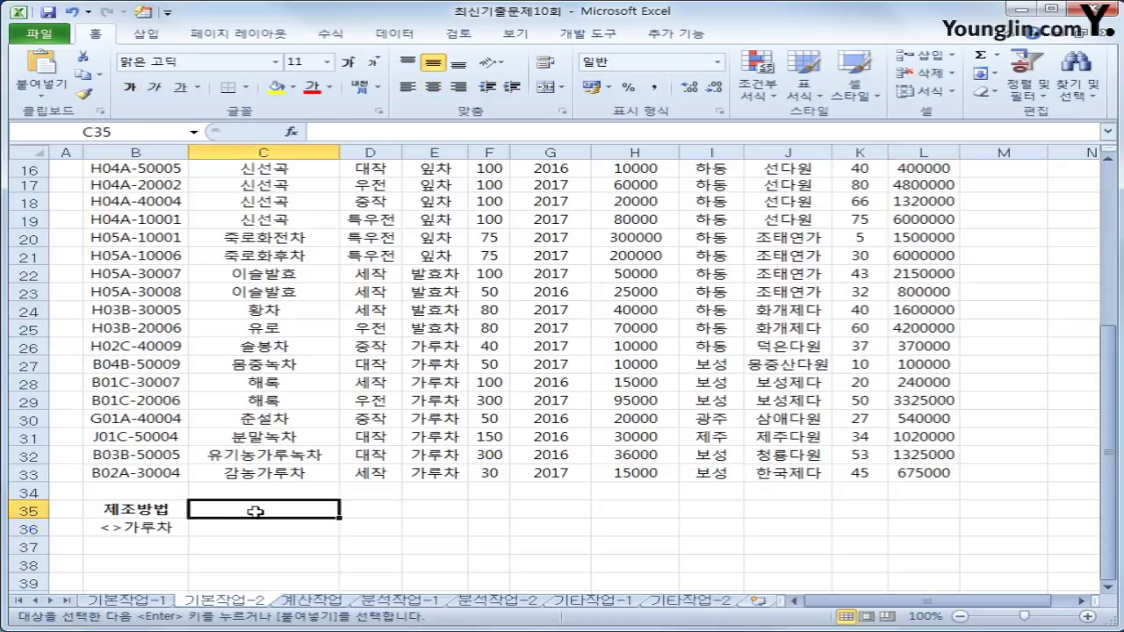
pyautogui.hotkey('ctrl', 'v')
# - Enter the criterion >=1000000 under 판매금액 in C36
pyautogui.click(253, 529)
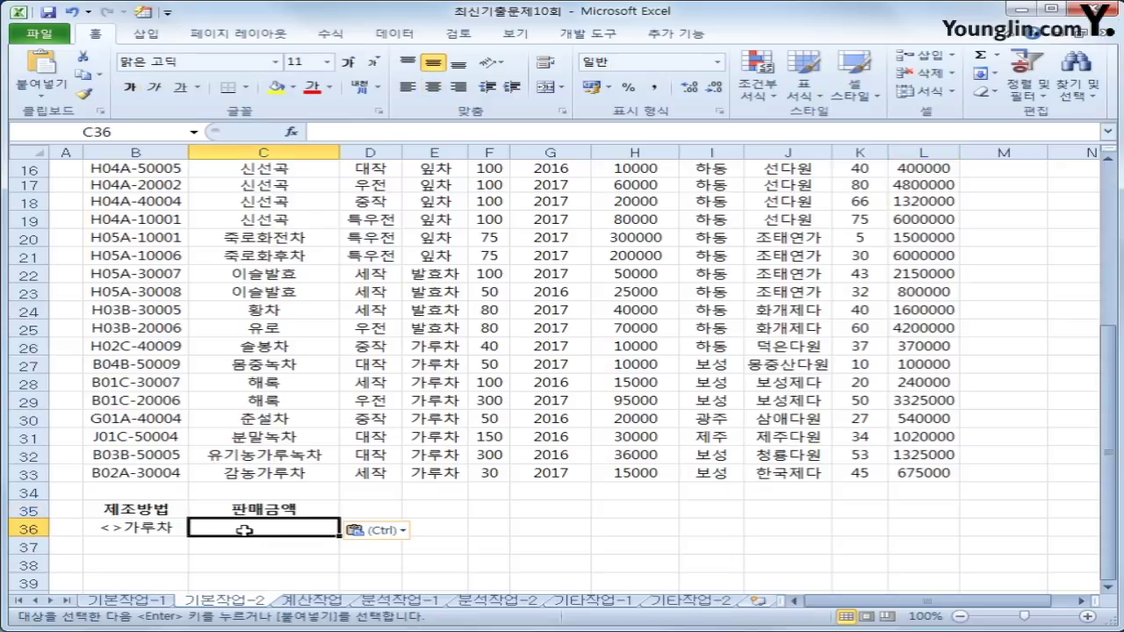
pyautogui.write('>=1')
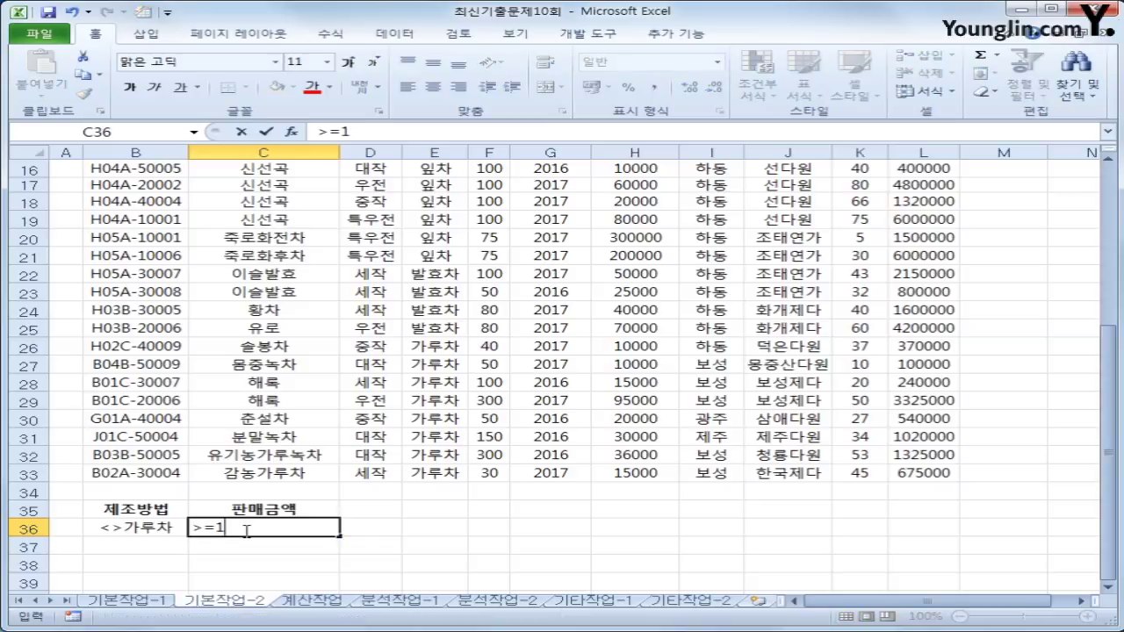
pyautogui.write('000000')
pyautogui.press('Return')
# - Copy the 판매금액 criteria header from C35 to D35
pyautogui.press('Up')
pyautogui.press('Up')
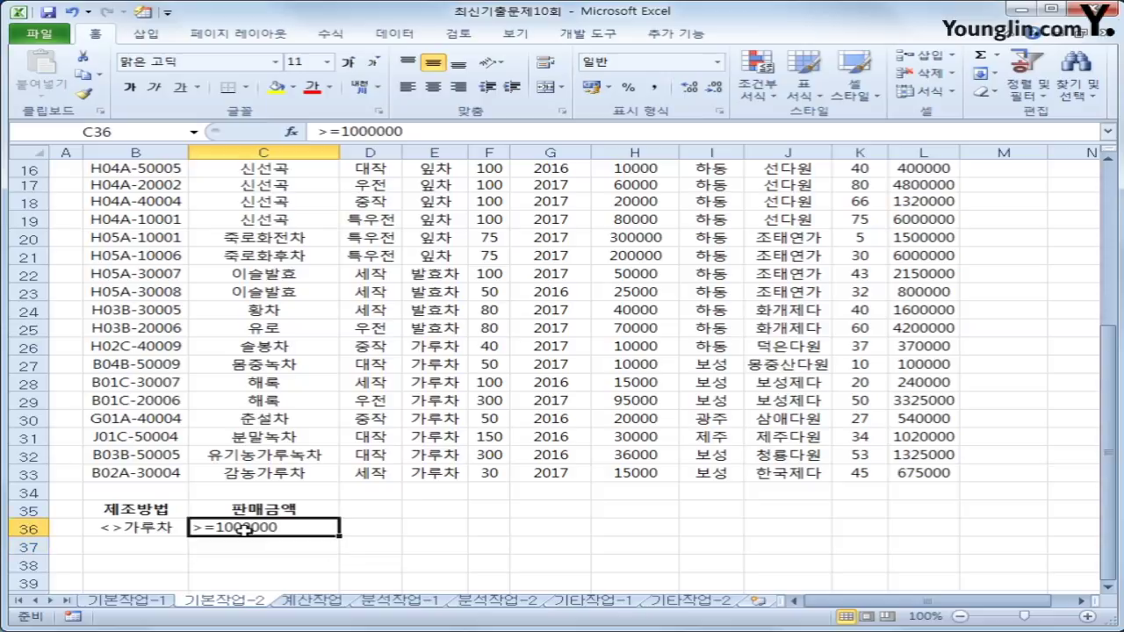
pyautogui.hotkey('ctrl', 'c')
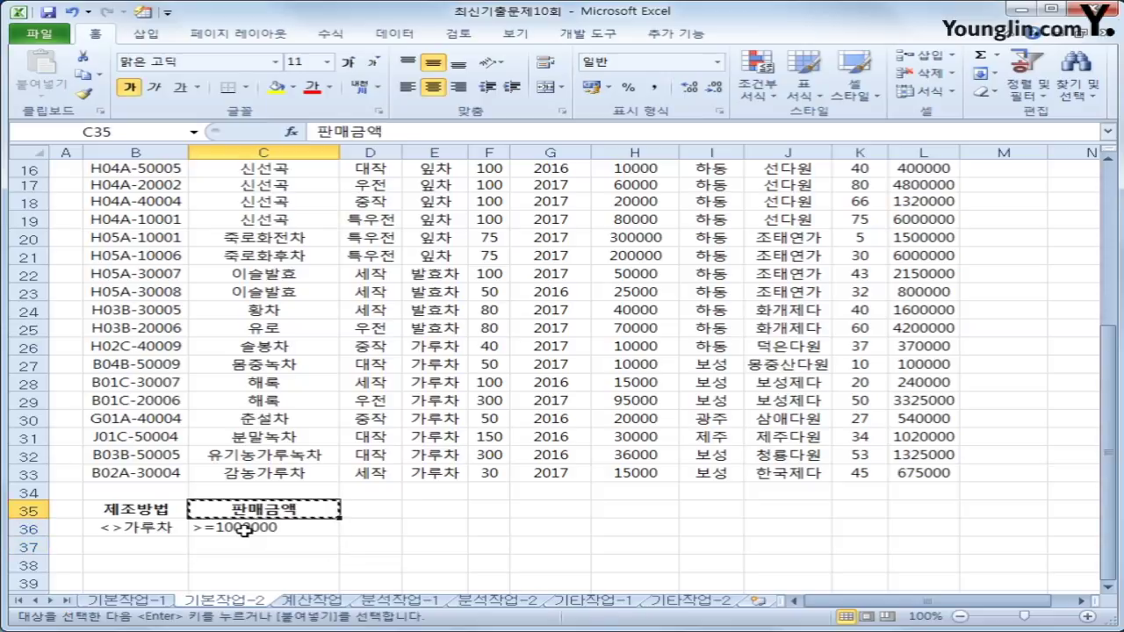
pyautogui.press('Right')
pyautogui.hotkey('ctrl', 'v')
# - Enter the criterion <=2000000 under the second 판매금액 header in D36 and check the three criteria
pyautogui.press('Down')
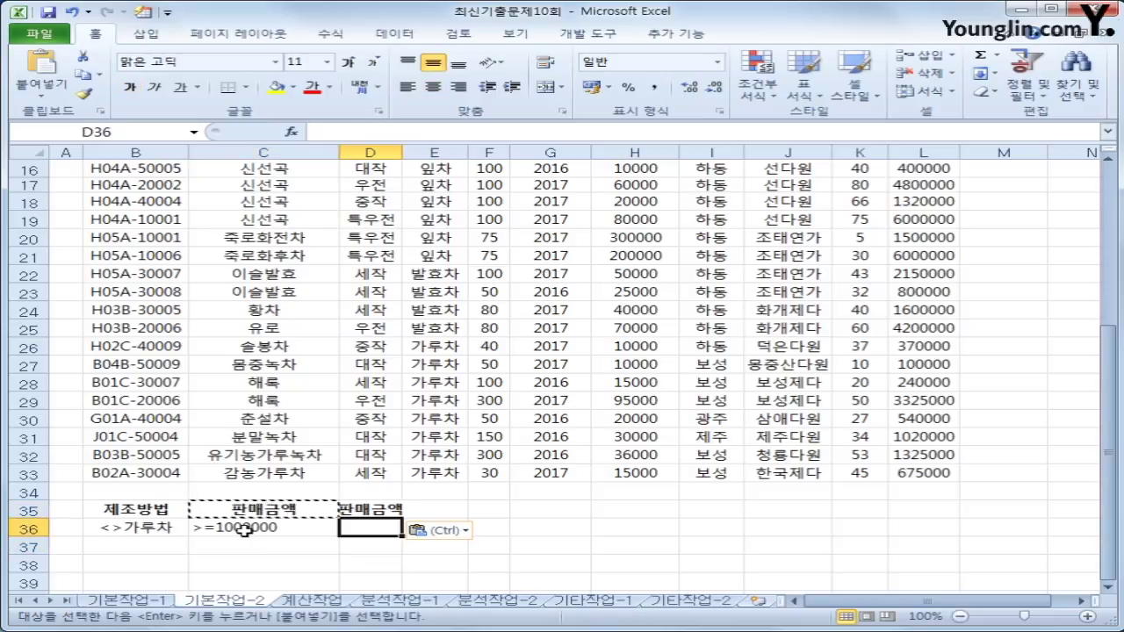
pyautogui.write('<=')
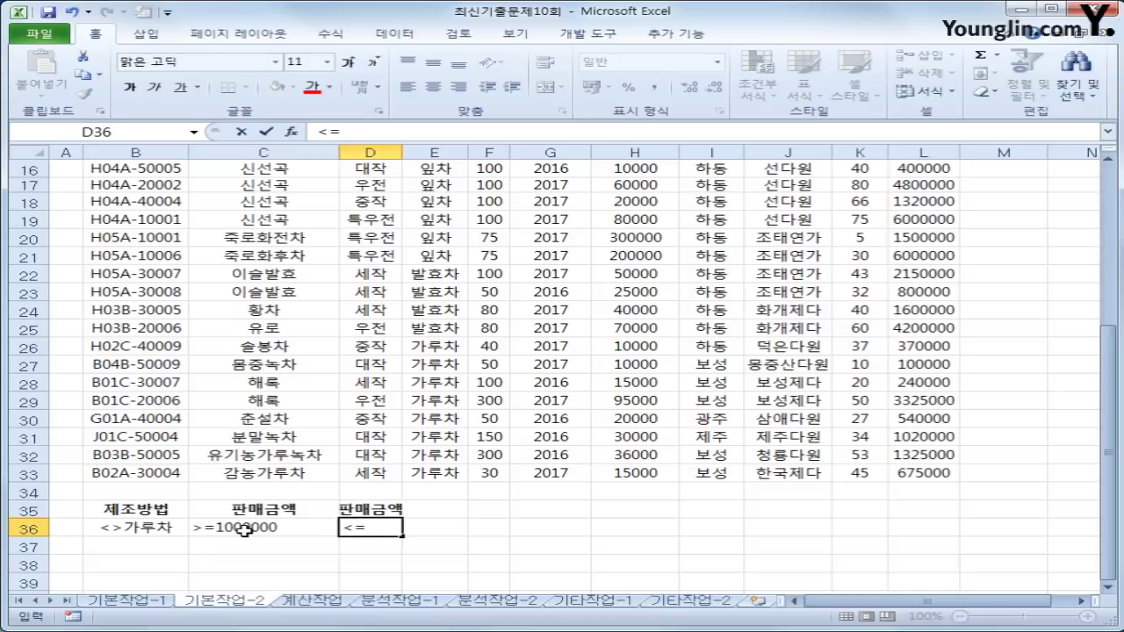
pyautogui.write('200000')
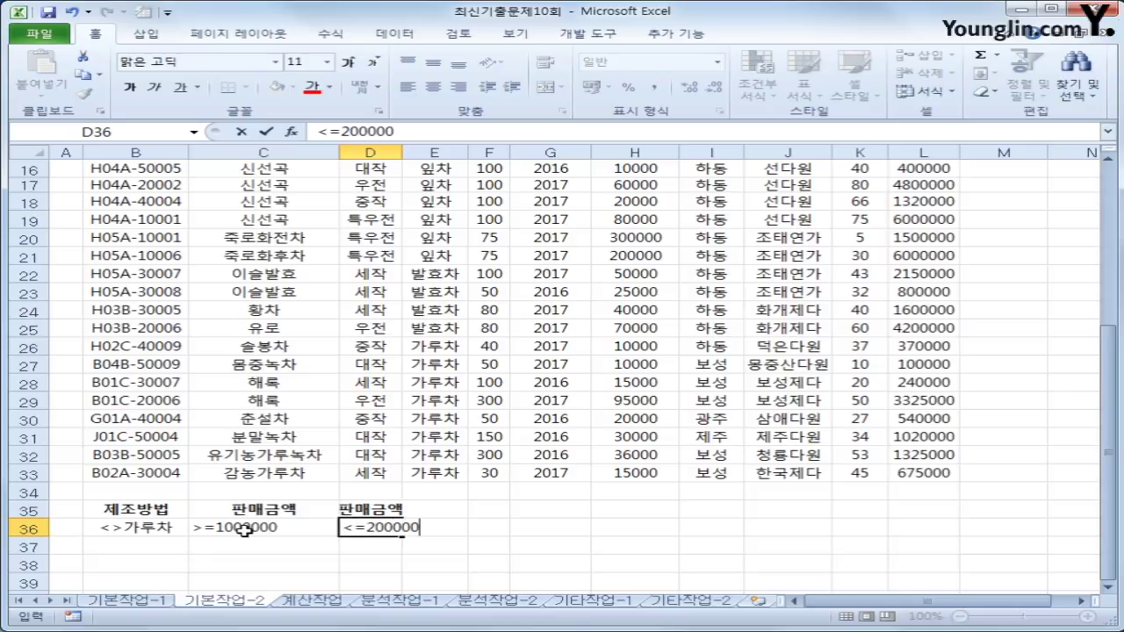
pyautogui.write('0')
pyautogui.press('Return')
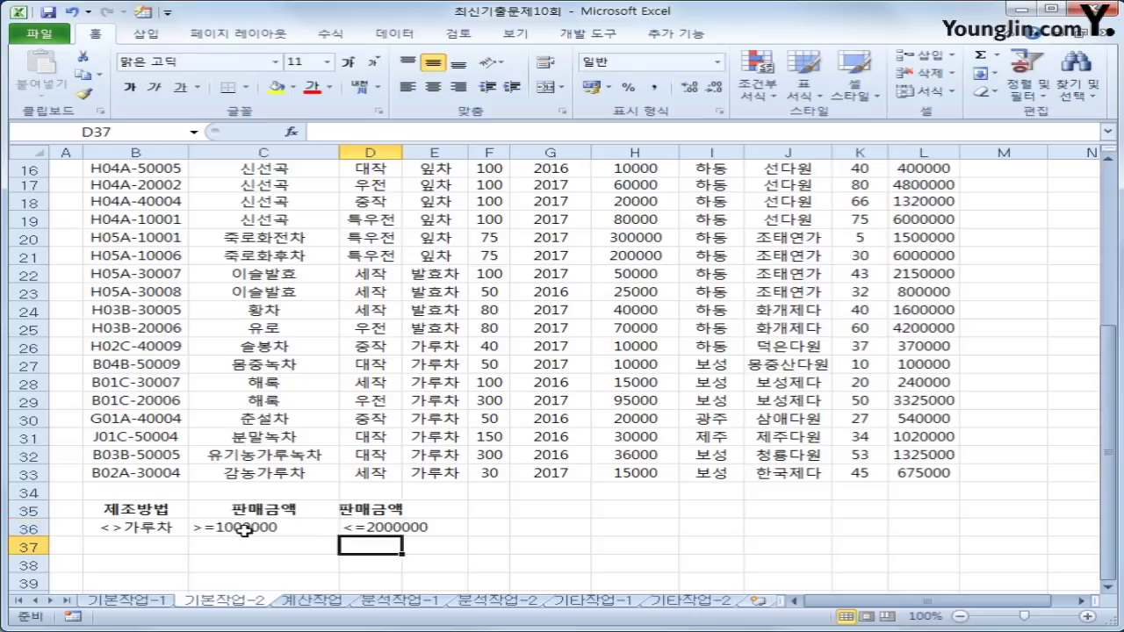
pyautogui.click(389, 527)
pyautogui.press('Left')
pyautogui.press('Left')
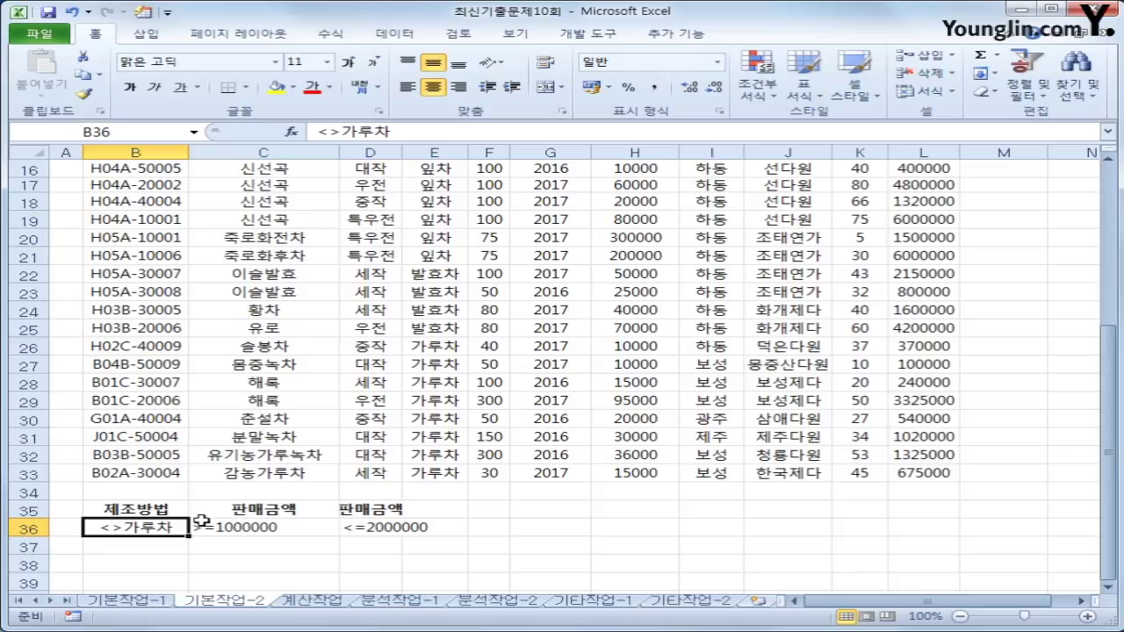
# - Copy the 상품코드 and 다원명 headers from the table to B40:C40 as output headers
pyautogui.scroll(2, 345, 492)
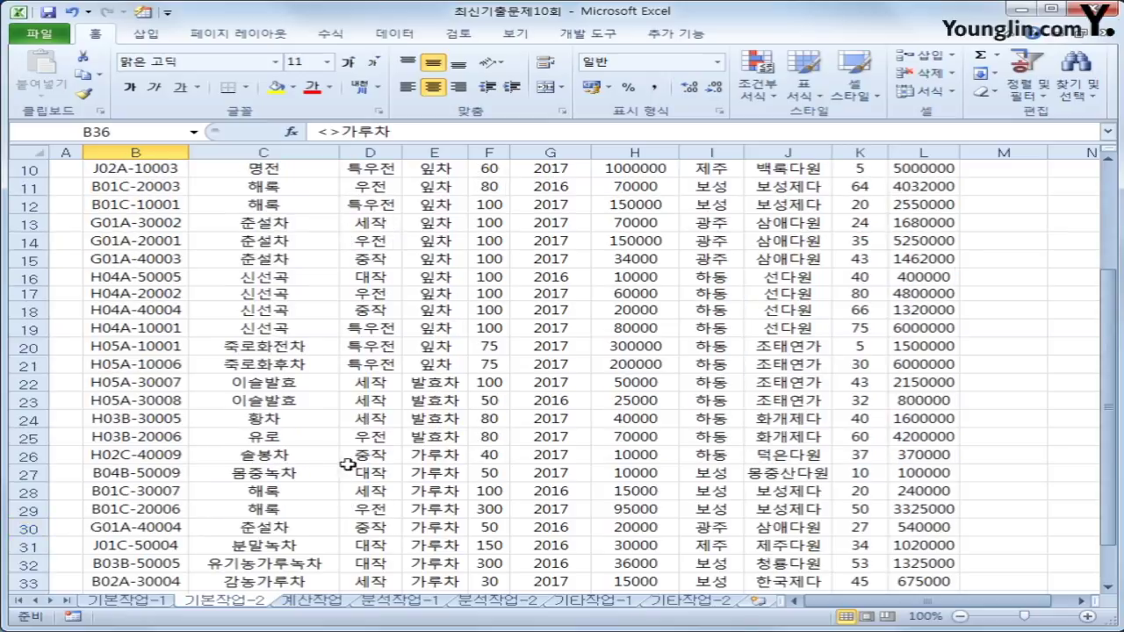
pyautogui.scroll(3, 264, 296)
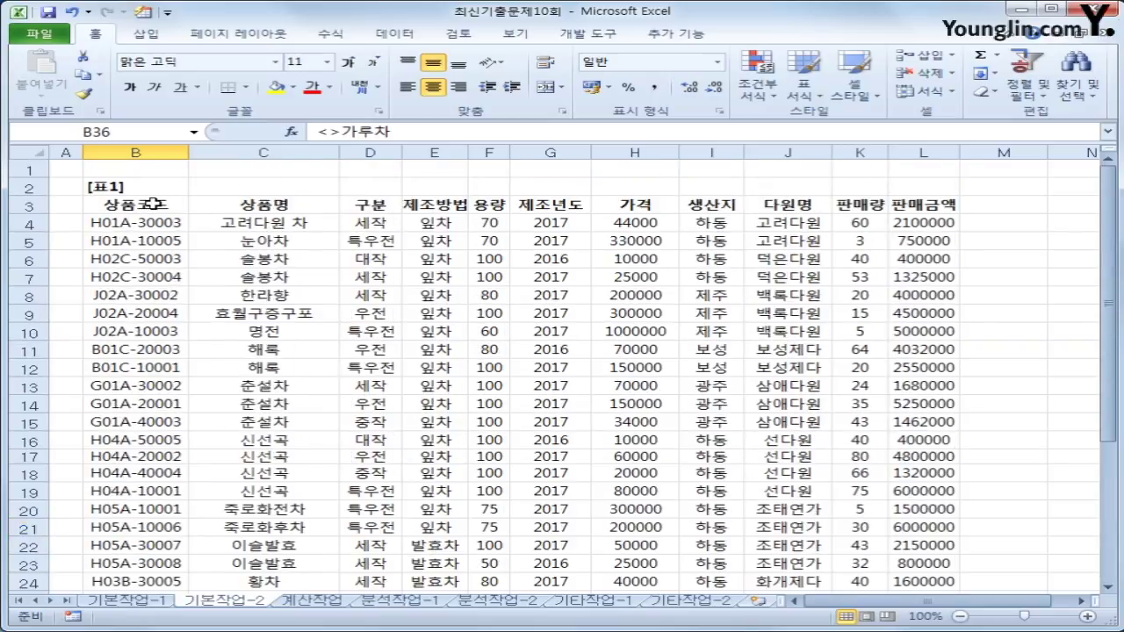
pyautogui.click(153, 211)
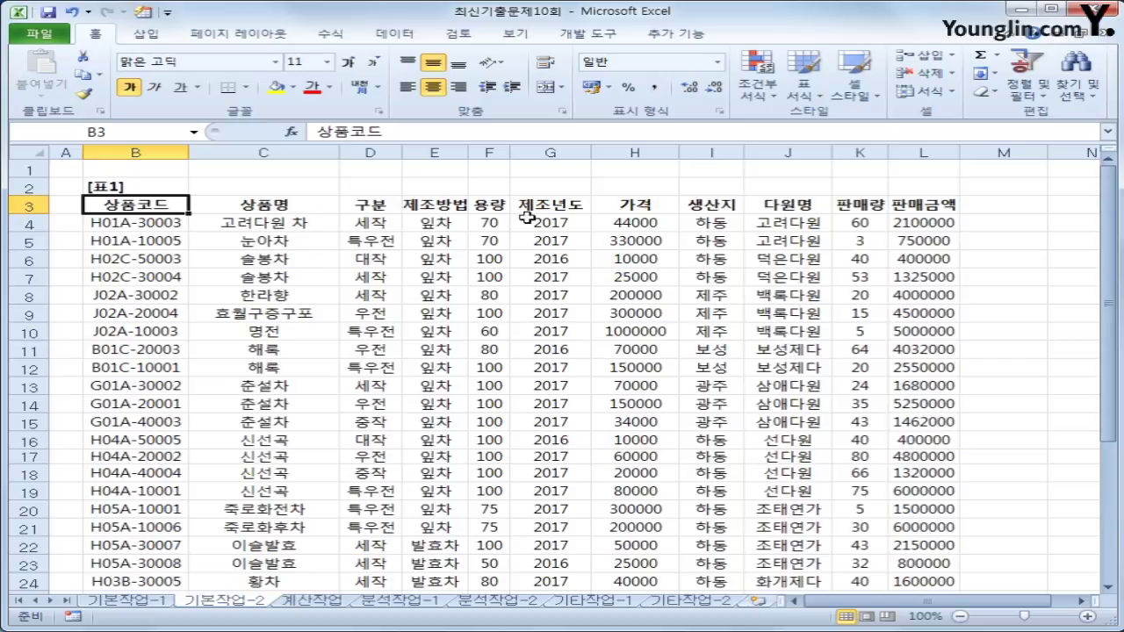
pyautogui.keyDown('ctrl'); pyautogui.click(793, 208); pyautogui.keyUp('ctrl')
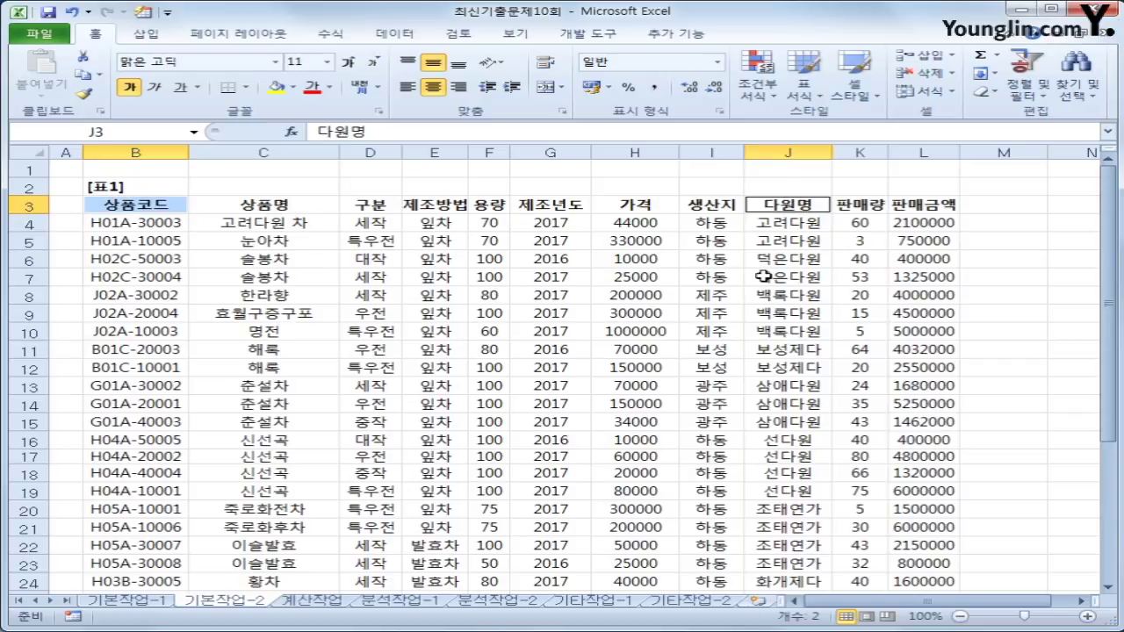
pyautogui.hotkey('ctrl', 'c')
pyautogui.scroll(-6, 351, 439)
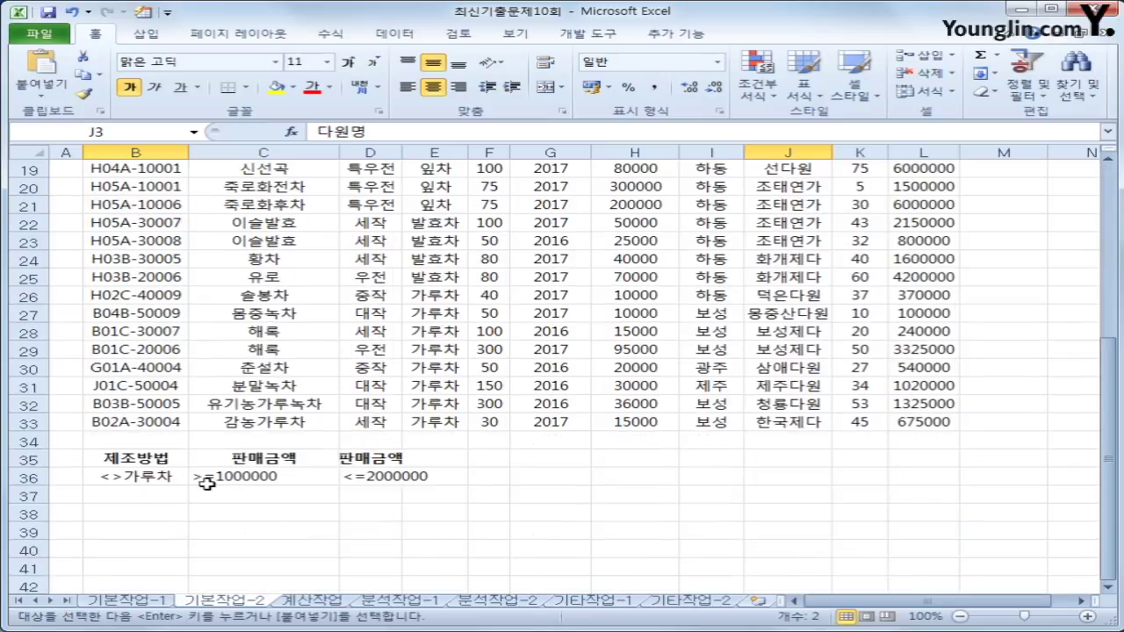
pyautogui.click(131, 549)
pyautogui.hotkey('ctrl', 'v')
# - Copy the 구분 and 가격 headers from the table to D40:E40, completing the output header row
pyautogui.scroll(6, 378, 525)
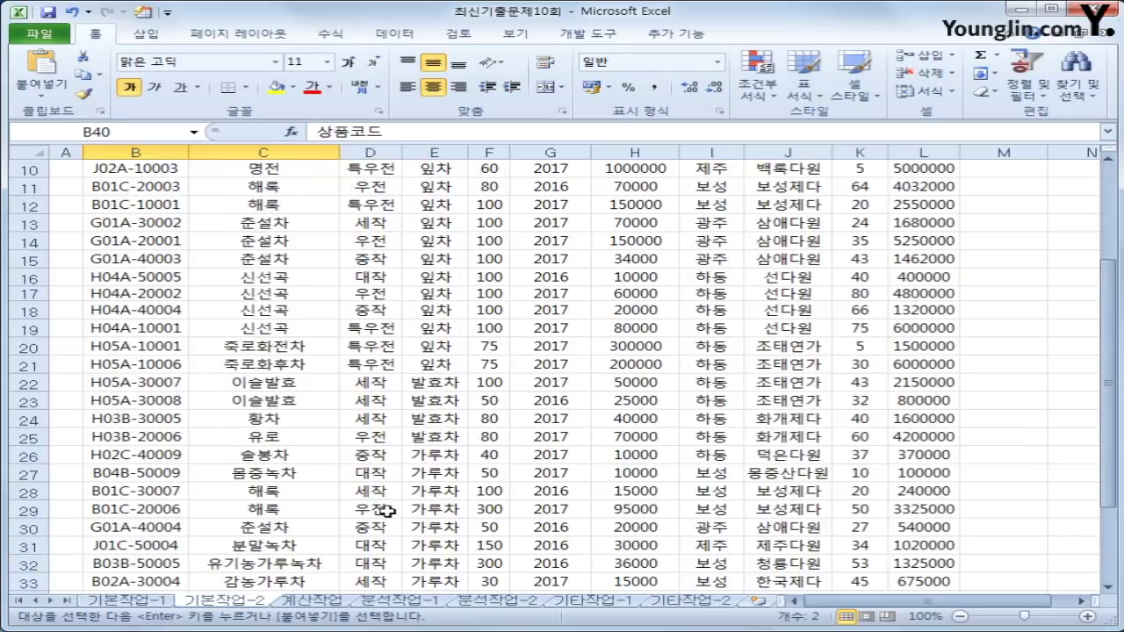
pyautogui.click(370, 205)
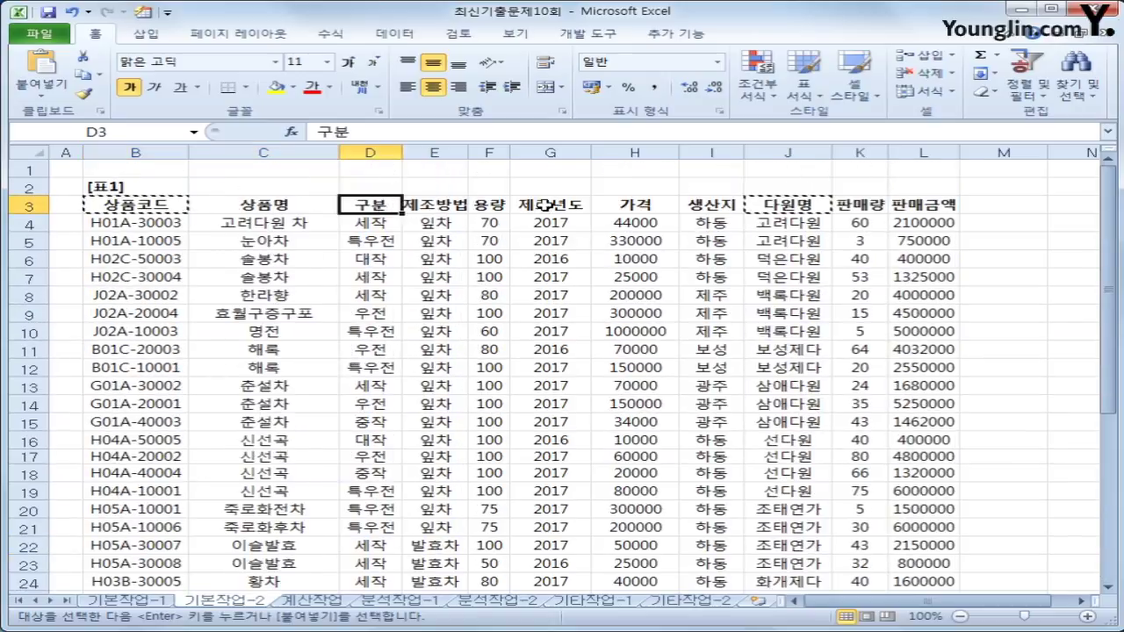
pyautogui.keyDown('ctrl'); pyautogui.click(634, 205); pyautogui.keyUp('ctrl')
pyautogui.scroll(-7, 367, 448)
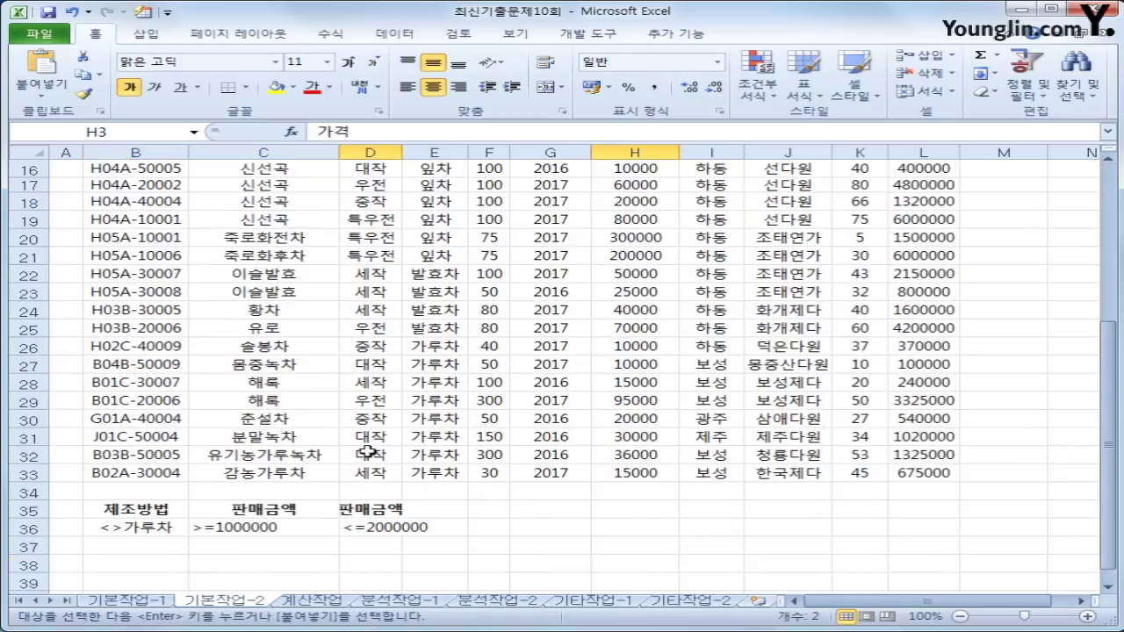
pyautogui.click(365, 498)
pyautogui.hotkey('ctrl', 'v')
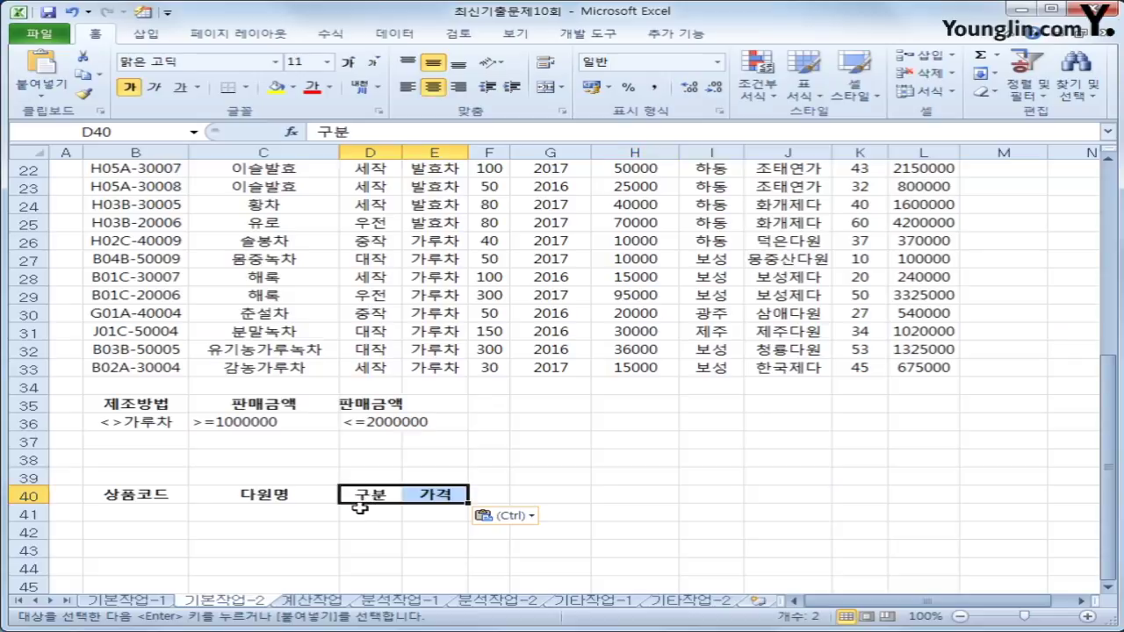
# - Start an Advanced Filter on the tea sales table B3:L33 with B35:D36 as the criteria range
pyautogui.click(390, 253)
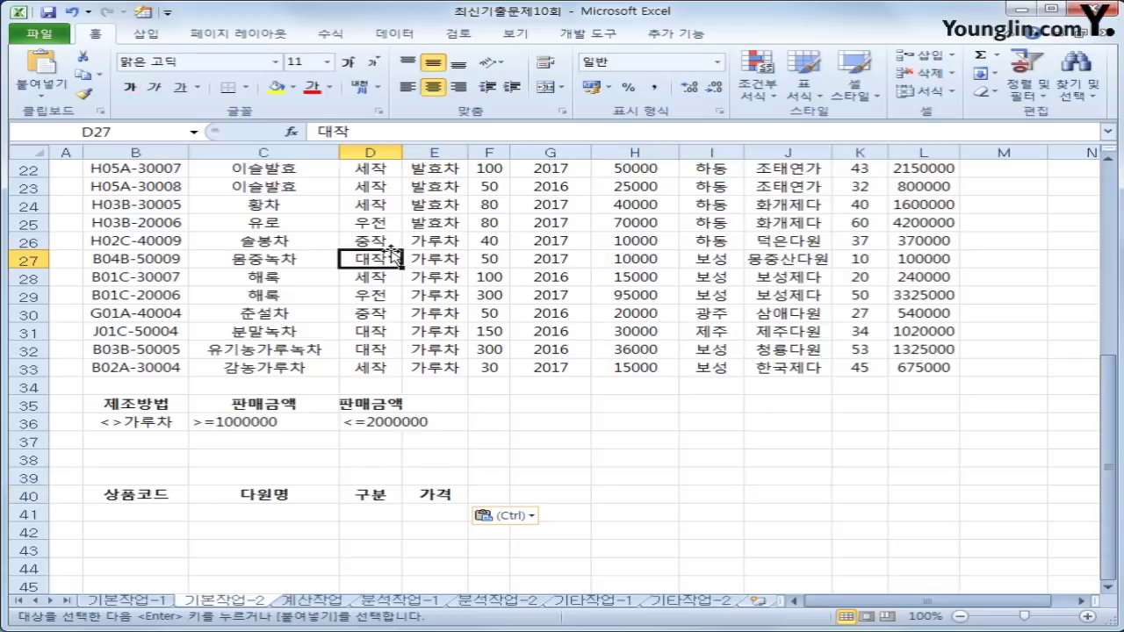
pyautogui.click(402, 35)
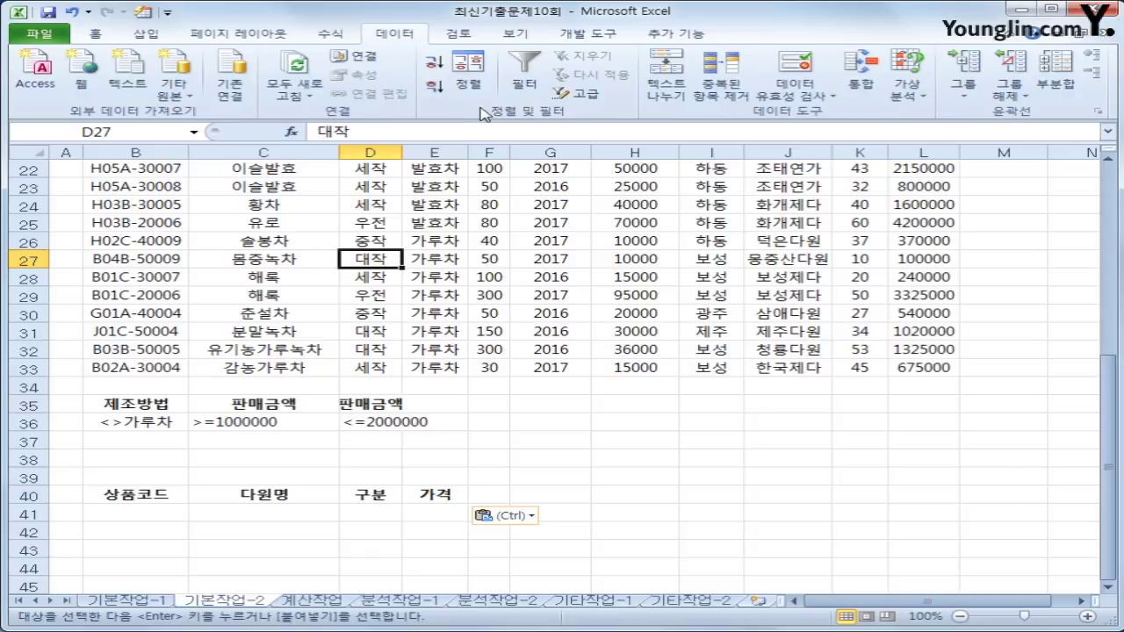
pyautogui.click(576, 93)
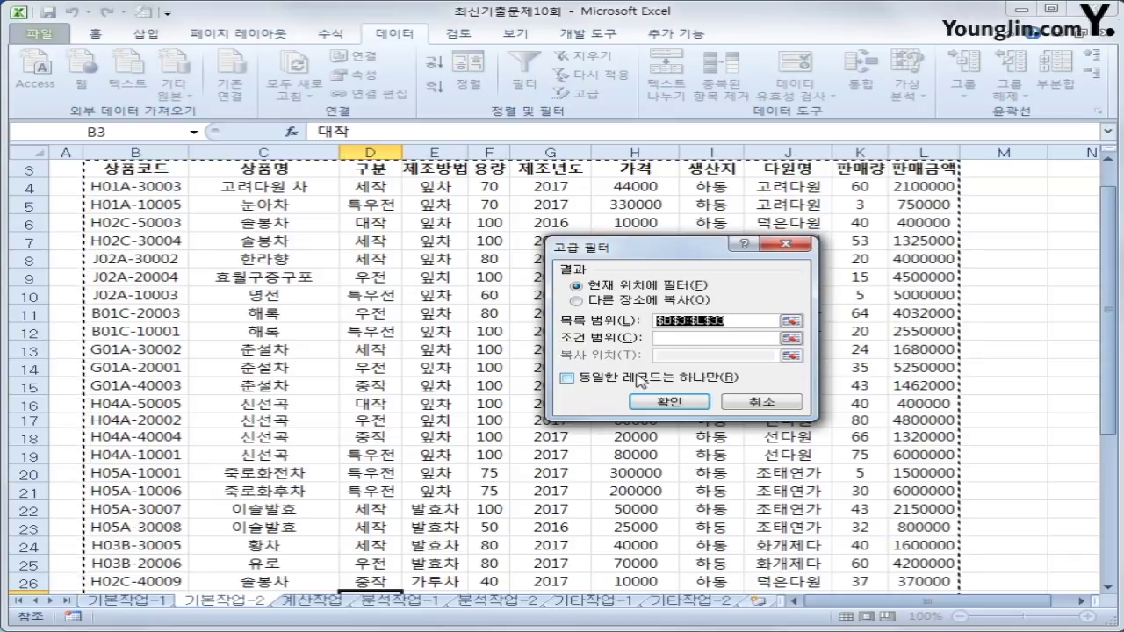
pyautogui.click(703, 341)
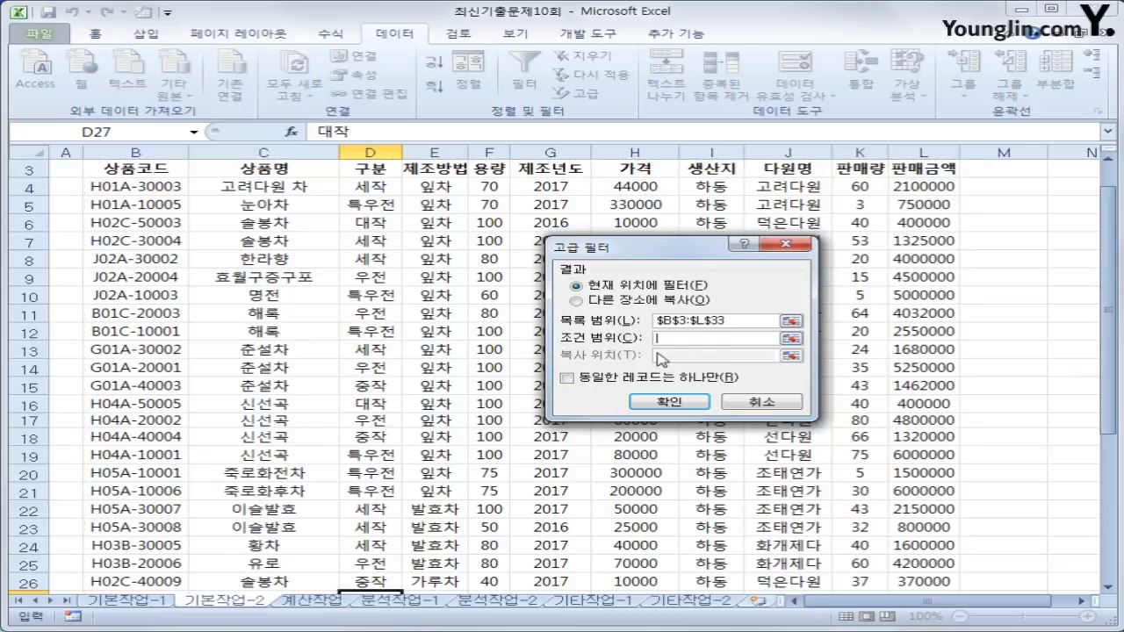
pyautogui.scroll(-6, 184, 466)
pyautogui.moveTo(336, 439); pyautogui.dragTo(401, 441)
# - Set the filter to copy its results to another location, using the output headers B40:E40
pyautogui.click(576, 300)
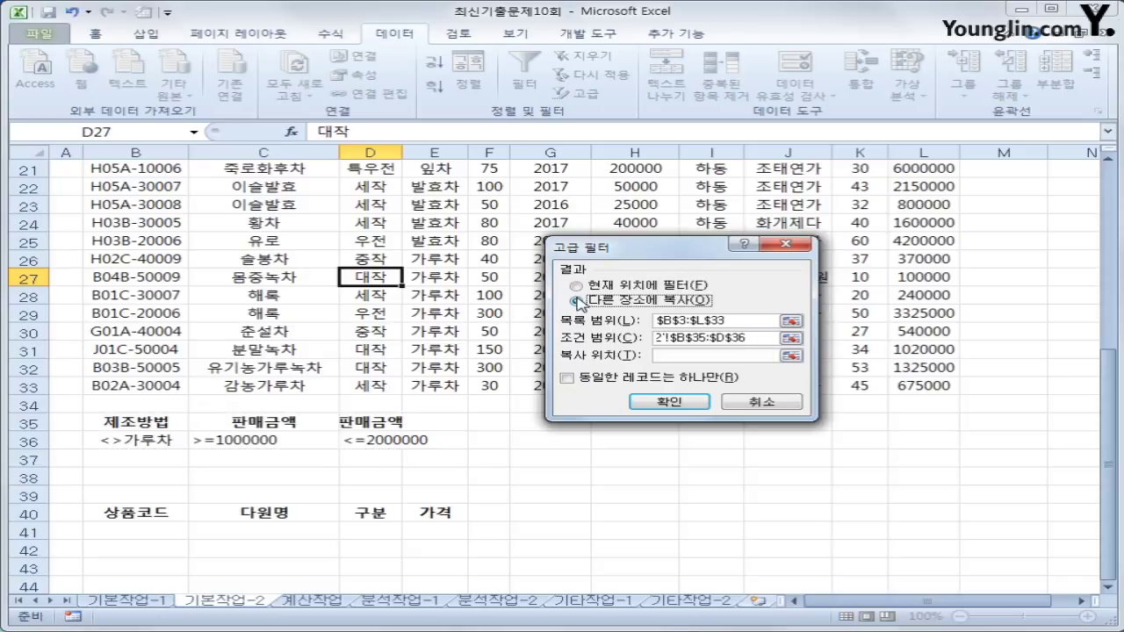
pyautogui.click(668, 355)
pyautogui.moveTo(154, 516); pyautogui.dragTo(445, 520)
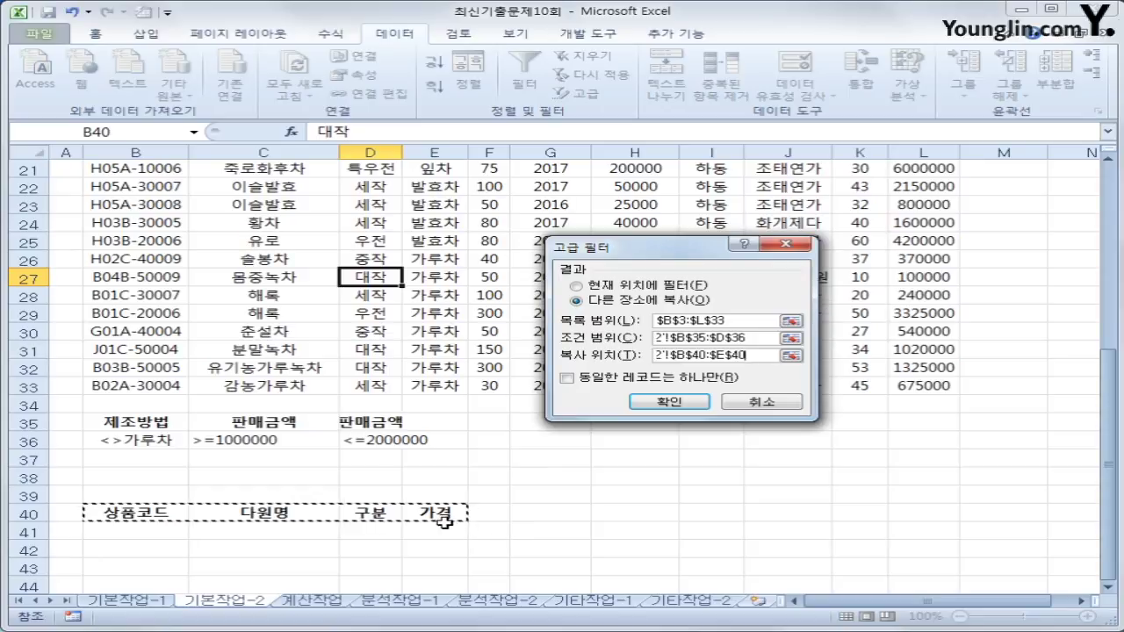
# - Run the Advanced Filter to extract the matching records below B40:E40, and review them against the source table
pyautogui.click(669, 401)
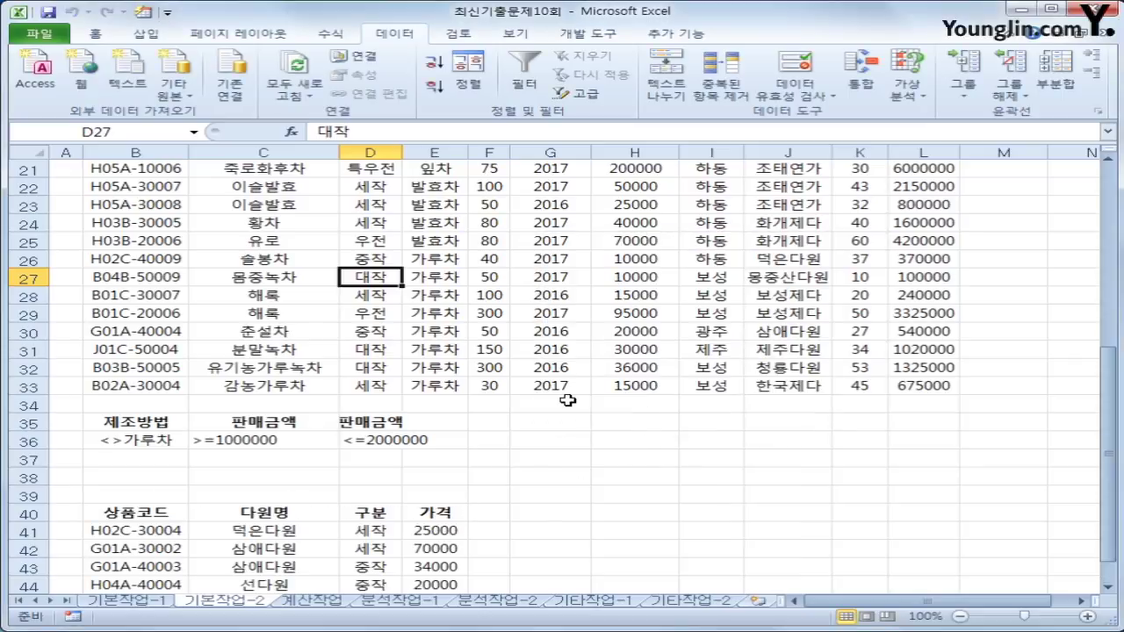
pyautogui.scroll(-1, 463, 454)
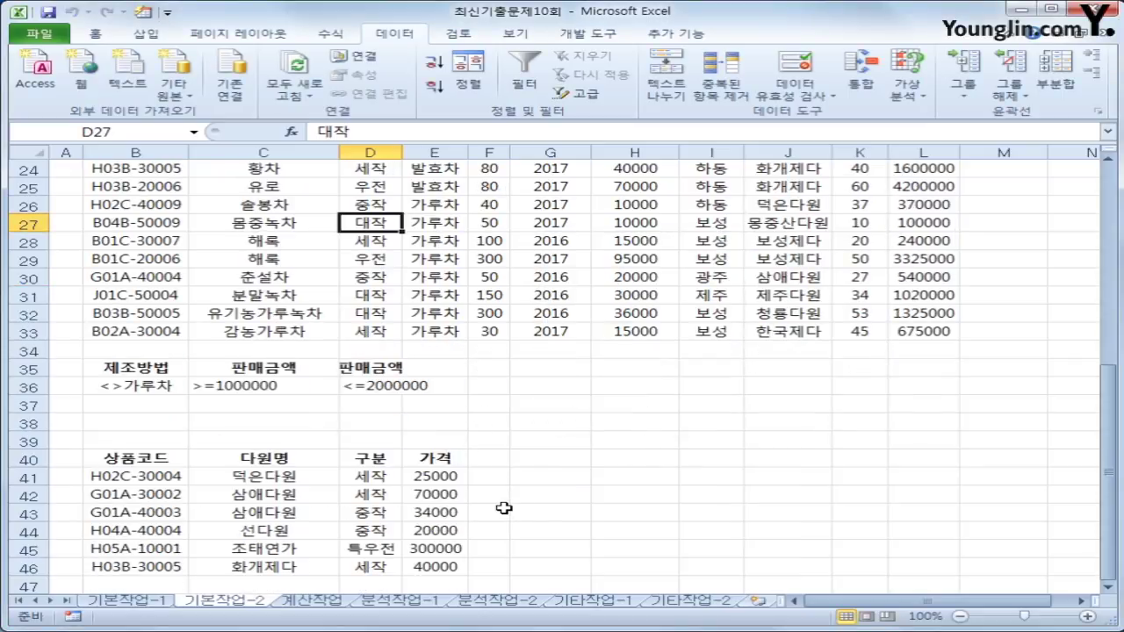
pyautogui.scroll(5, 504, 508)
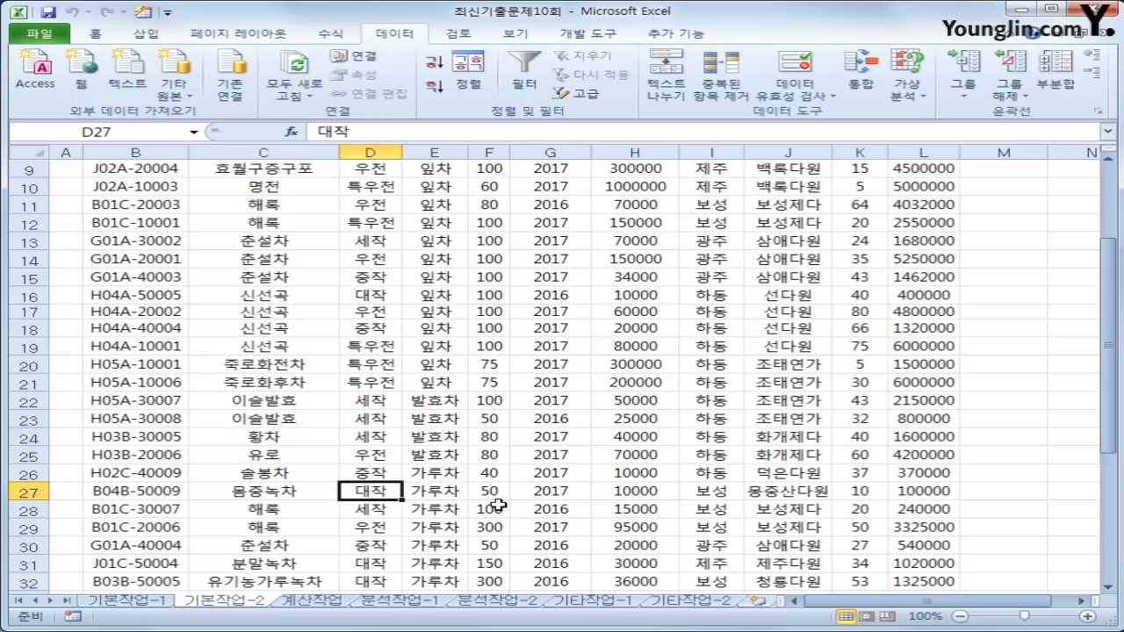
pyautogui.scroll(3, 498, 506)
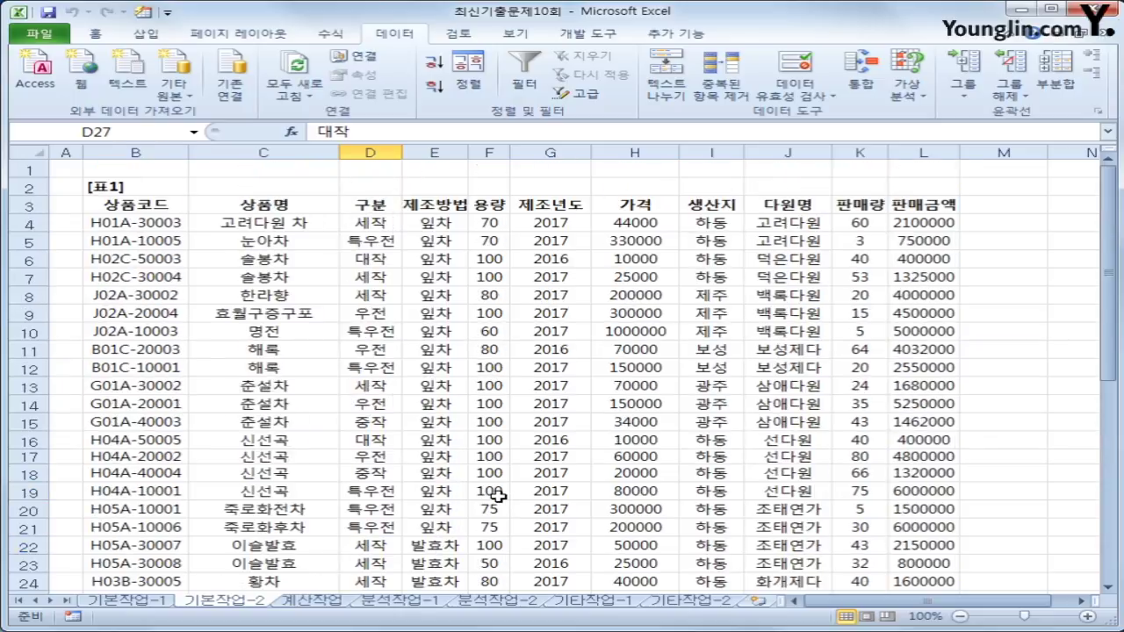
# - Select the table's data range B4:L33 and start a new conditional formatting rule that uses a formula to determine the cells
pyautogui.click(149, 223)
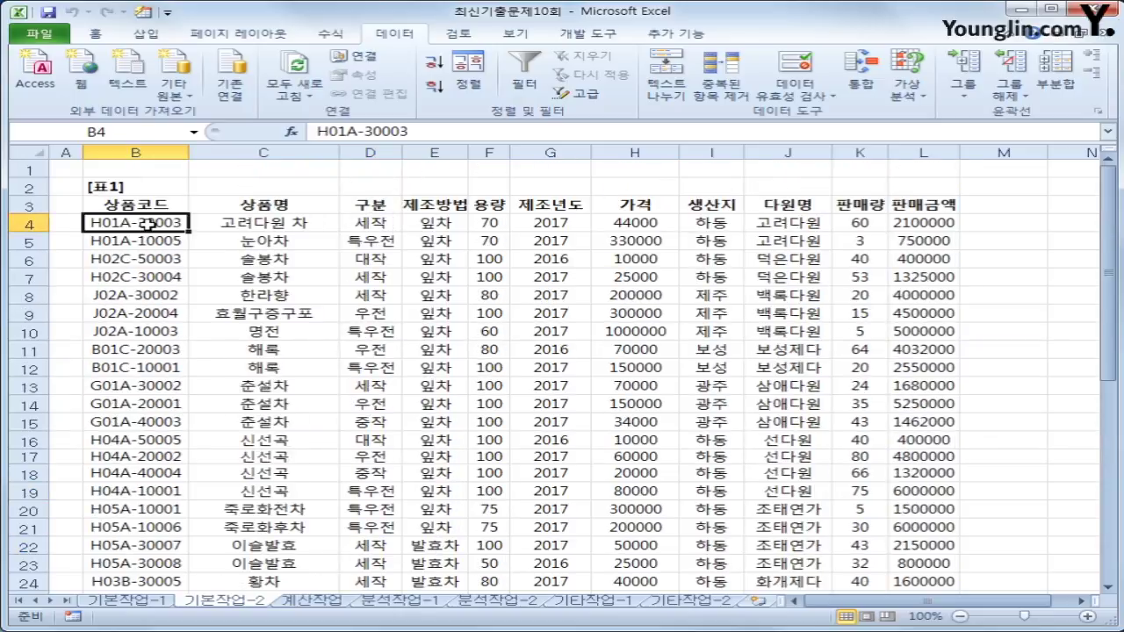
pyautogui.moveTo(150, 223); pyautogui.dragTo(910, 561)
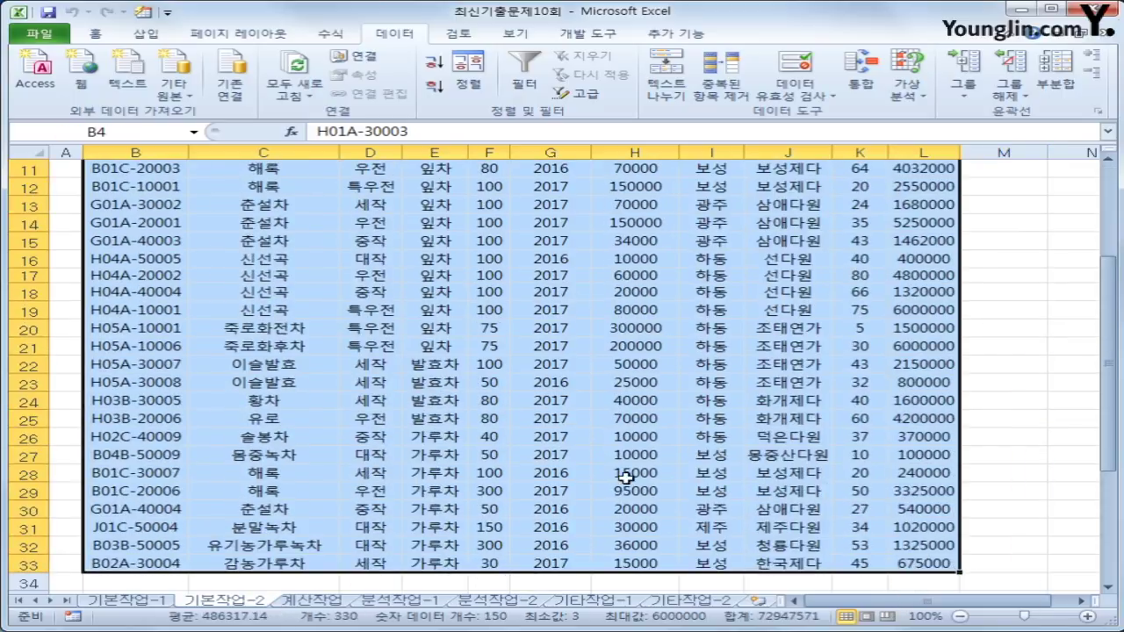
pyautogui.click(94, 34)
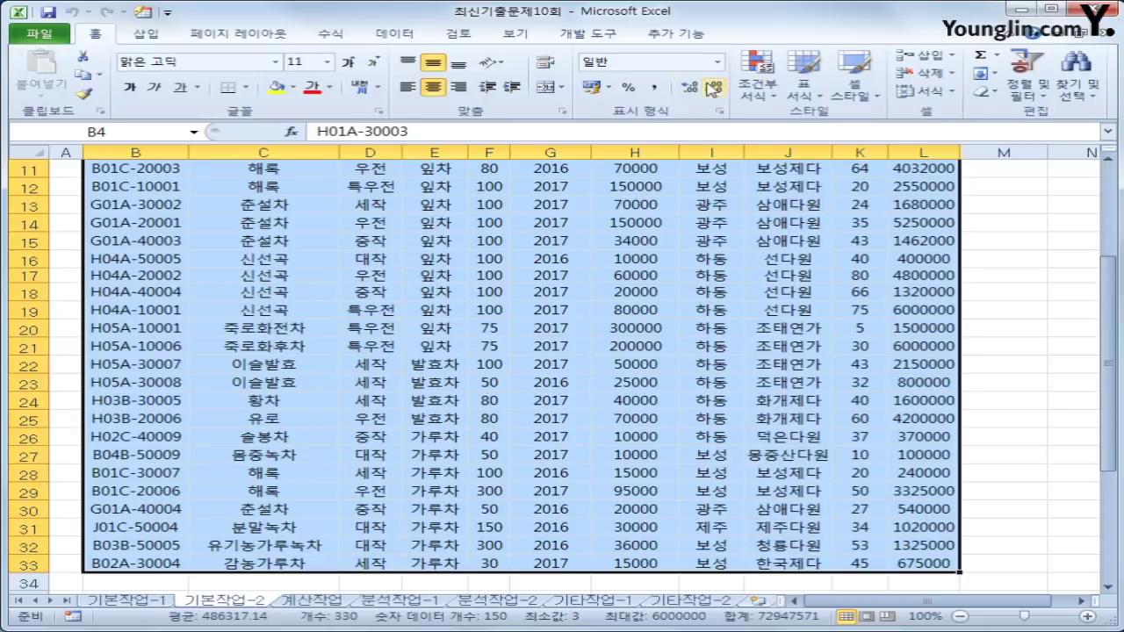
pyautogui.click(757, 84)
pyautogui.click(804, 301)
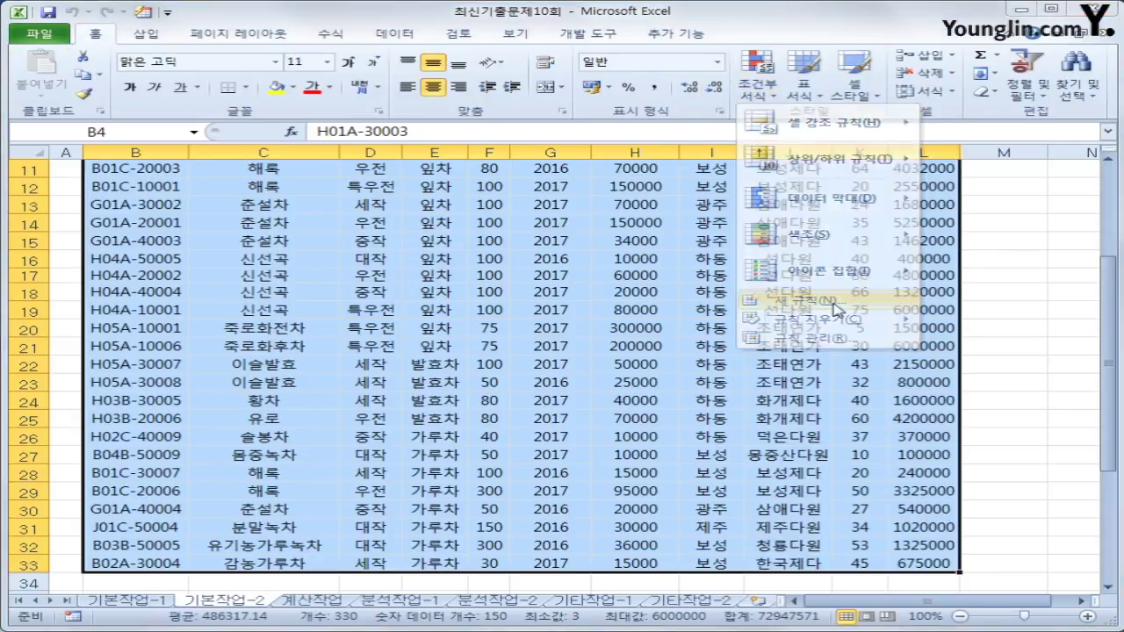
pyautogui.moveTo(685, 197); pyautogui.dragTo(548, 176)
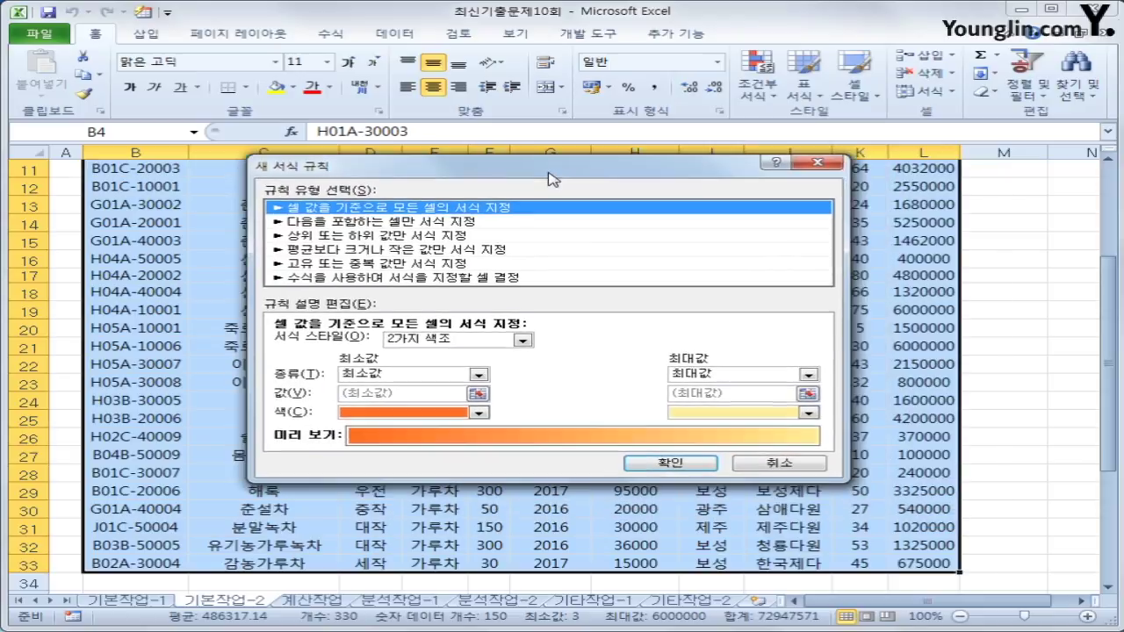
pyautogui.click(468, 281)
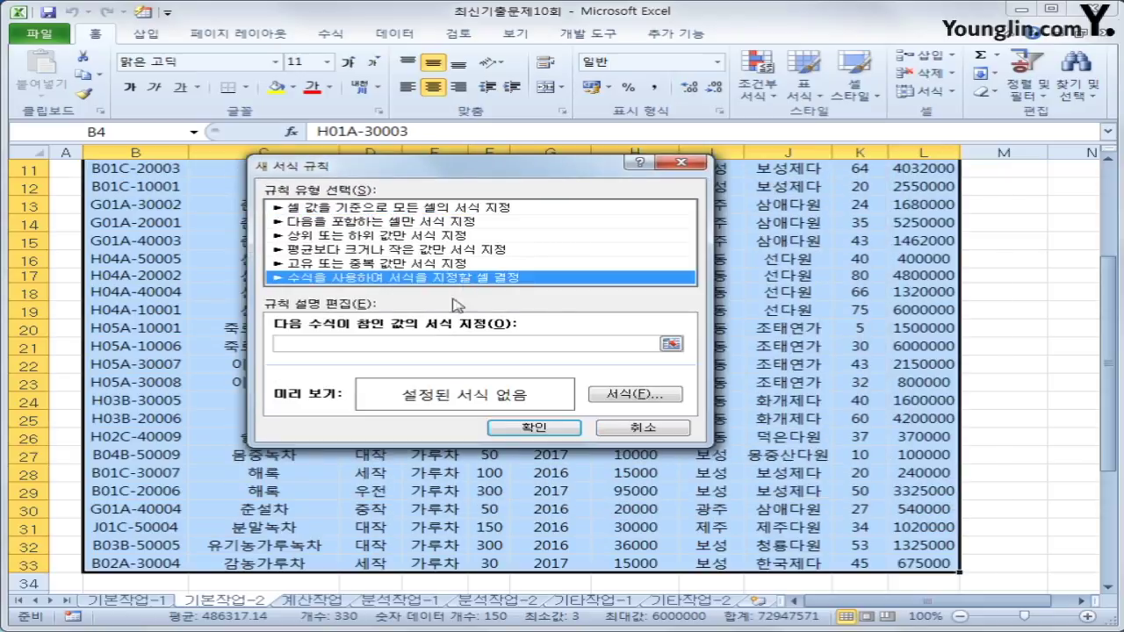
pyautogui.click(485, 344)
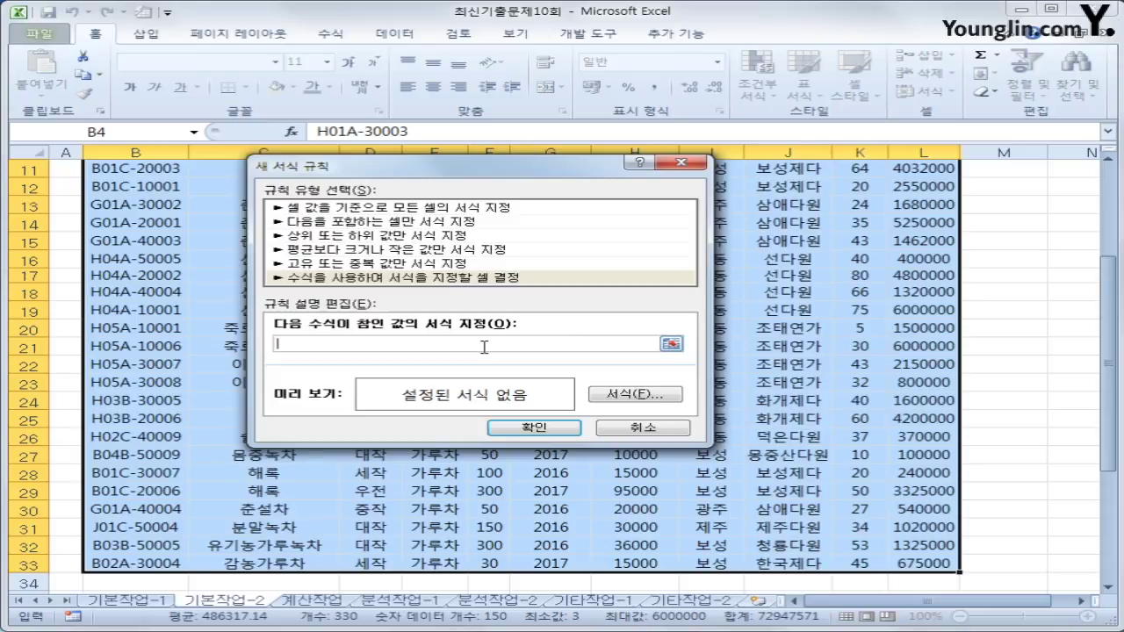
# - Begin the rule formula with =and(left($B4,1)="H", so it tests whether the 상품코드 starts with H
pyautogui.write('ㅋ범')
pyautogui.press('BackSpace')
pyautogui.press('BackSpace')
pyautogui.write('and(left(')
pyautogui.scroll(3, 132, 264)
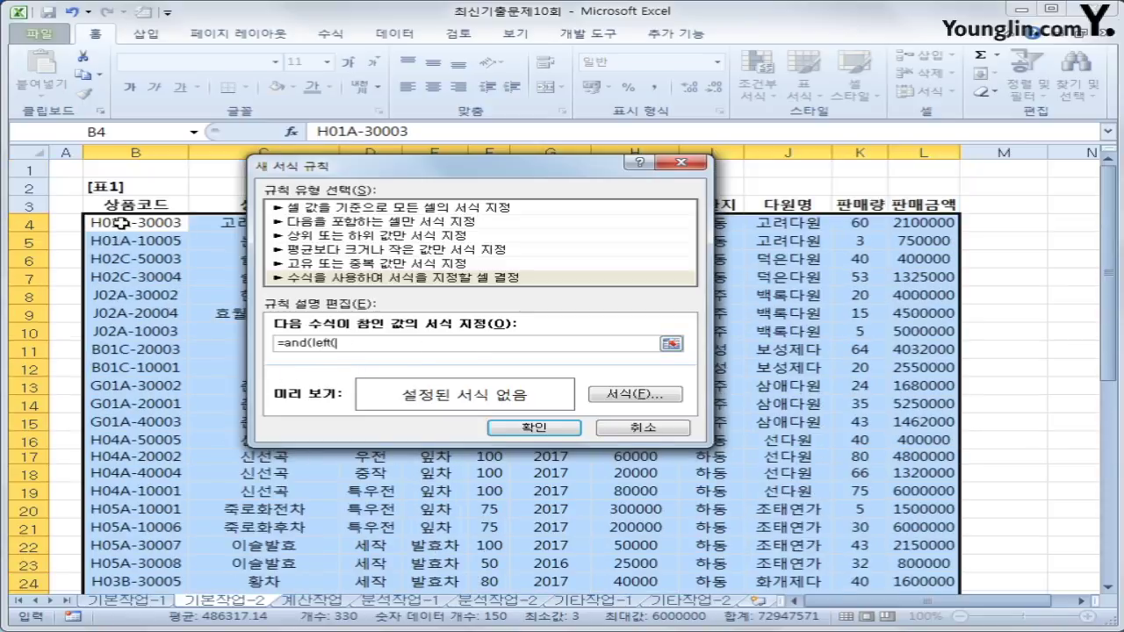
pyautogui.click(122, 224)
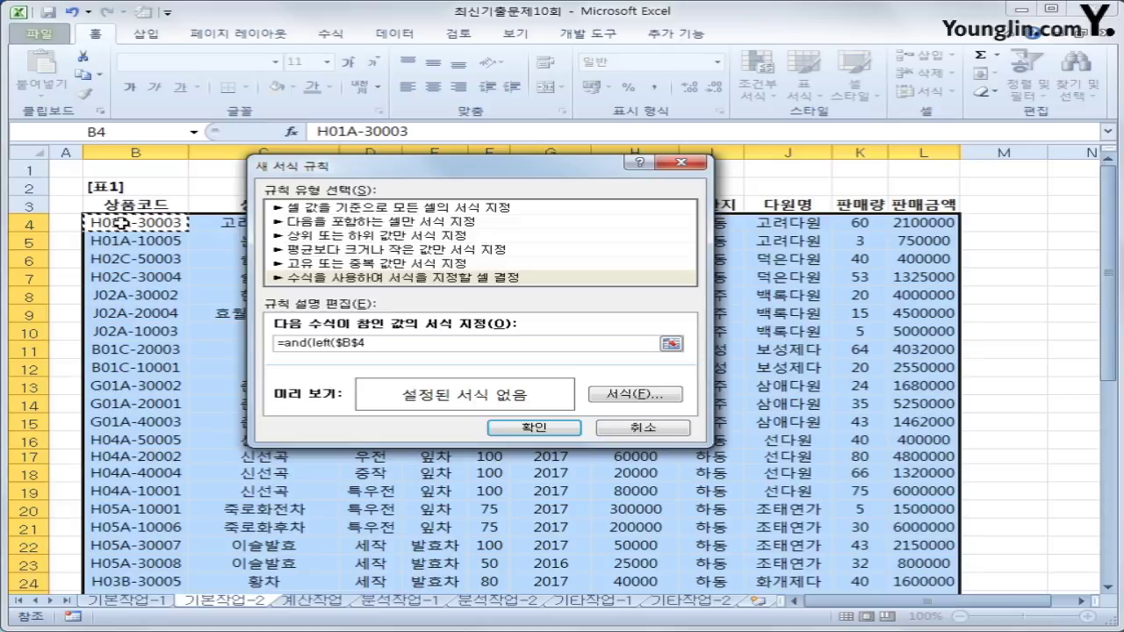
pyautogui.press('F4')
pyautogui.press('F4')
pyautogui.write(',')
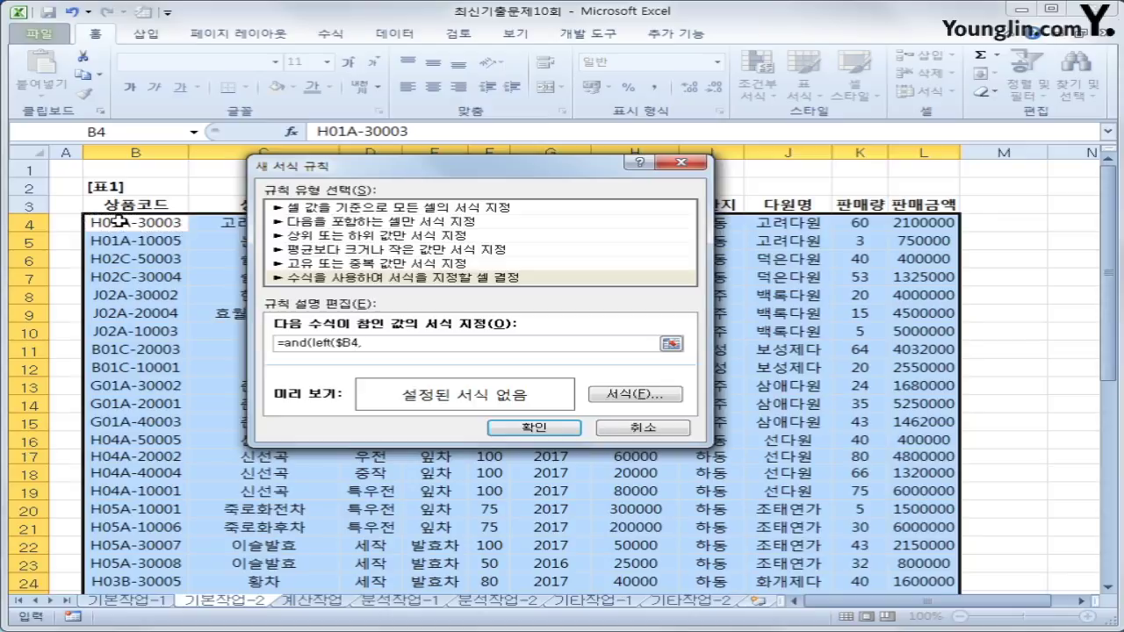
pyautogui.write('1)="H",')
# - Complete the rule formula with the 제조년도 condition $G4=2014 and a closing parenthesis
pyautogui.moveTo(527, 167); pyautogui.dragTo(630, 283)
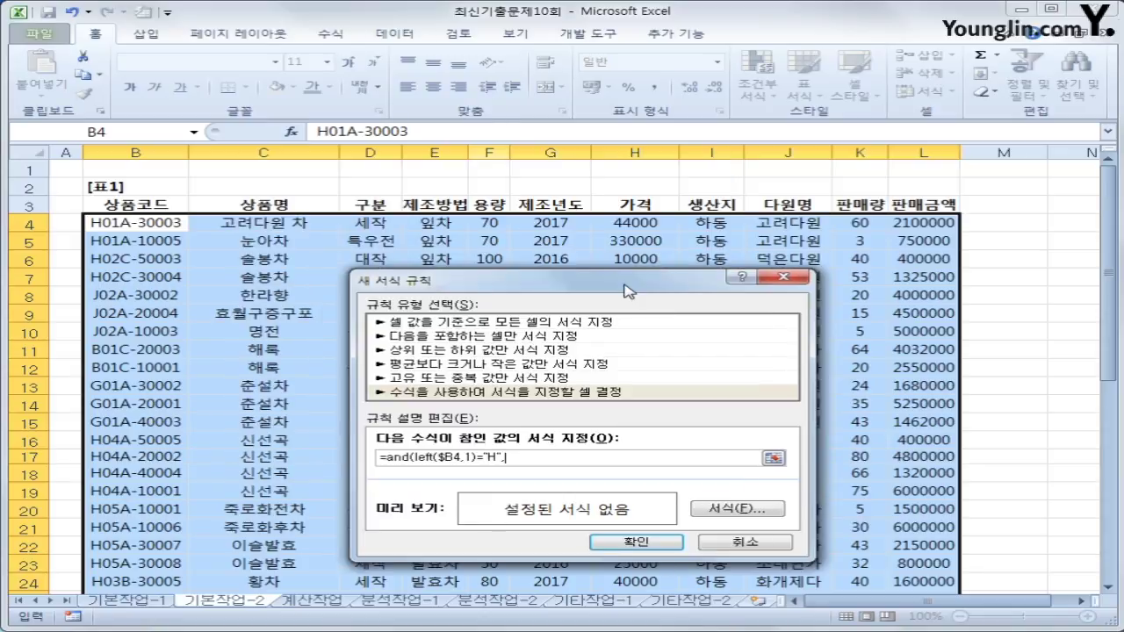
pyautogui.click(564, 225)
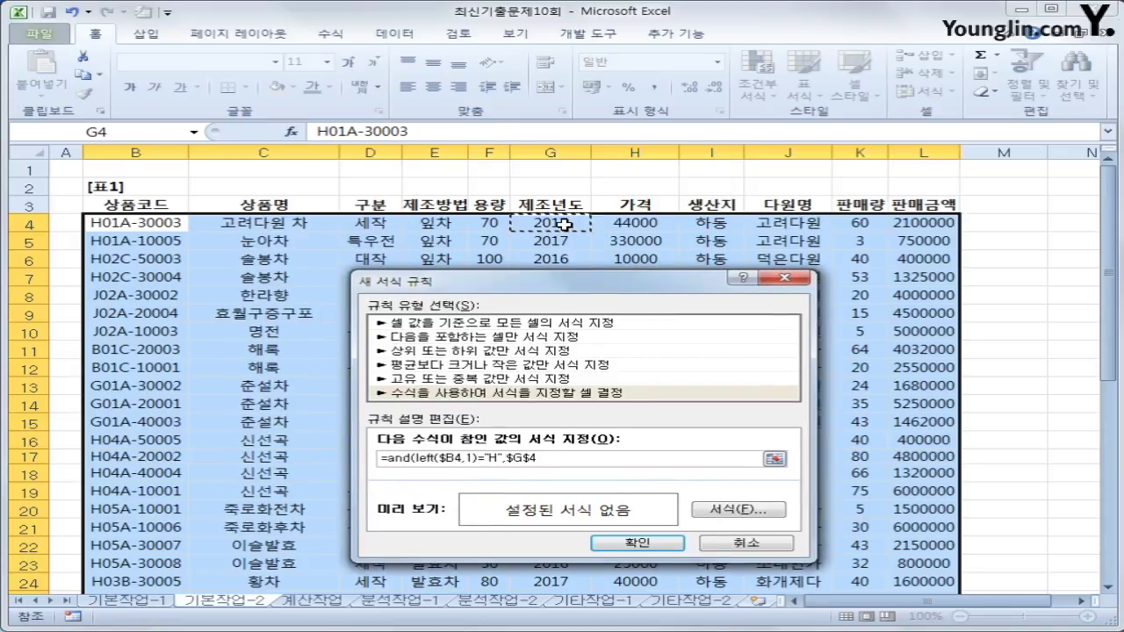
pyautogui.press('F4')
pyautogui.press('F4')
pyautogui.write('=2014')
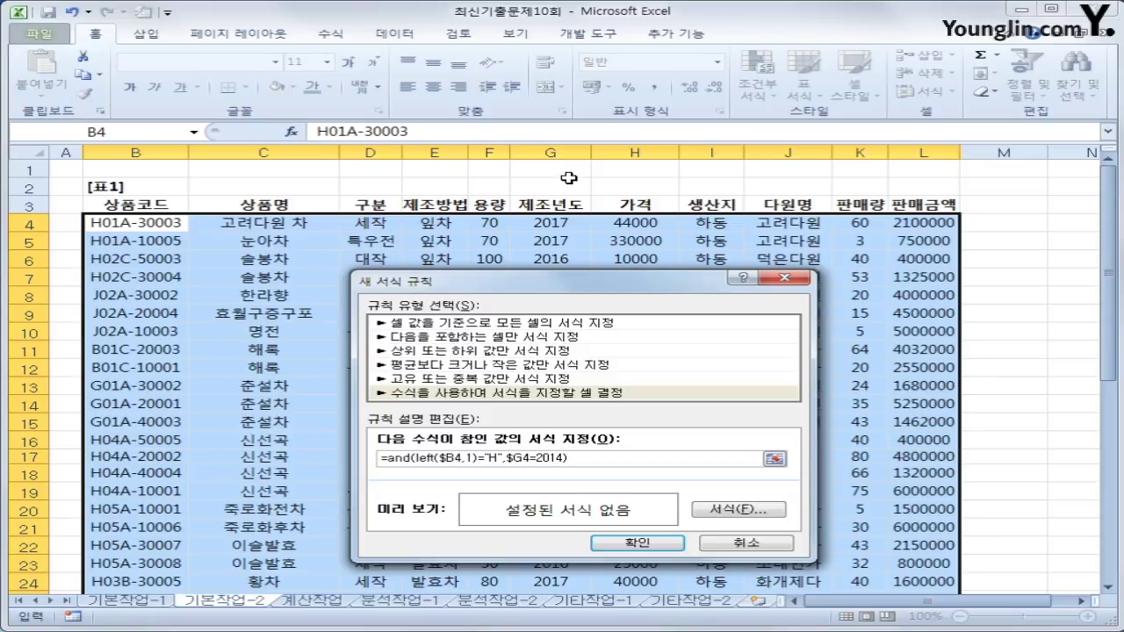
# - Set the rule's font format to 굵게 with a blue color and apply the rule to the selected range
pyautogui.click(769, 512)
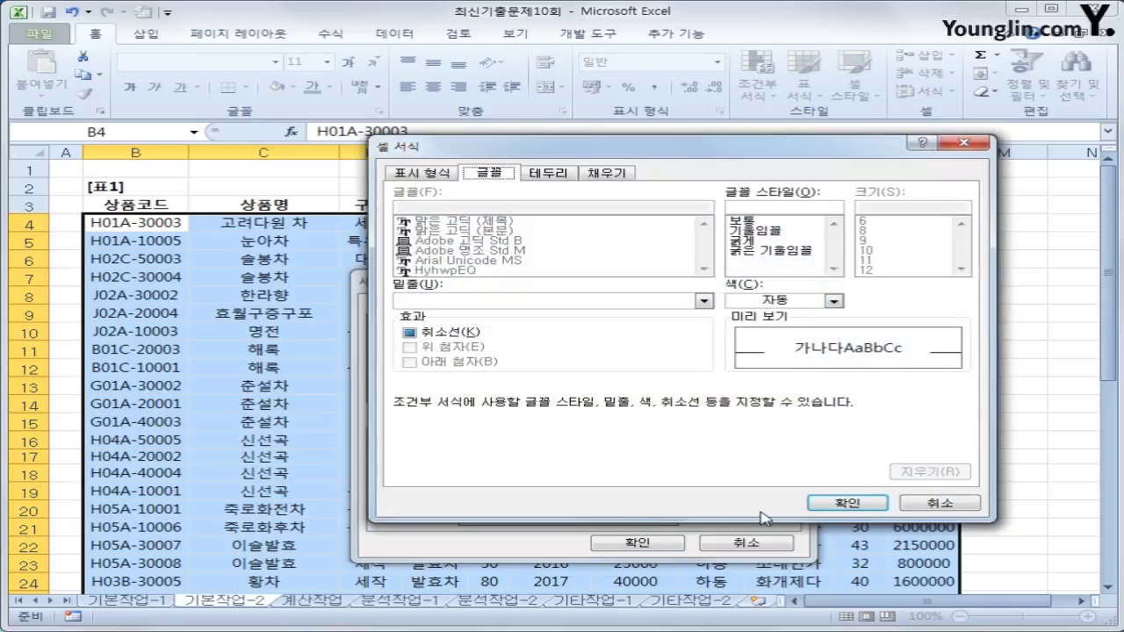
pyautogui.click(759, 242)
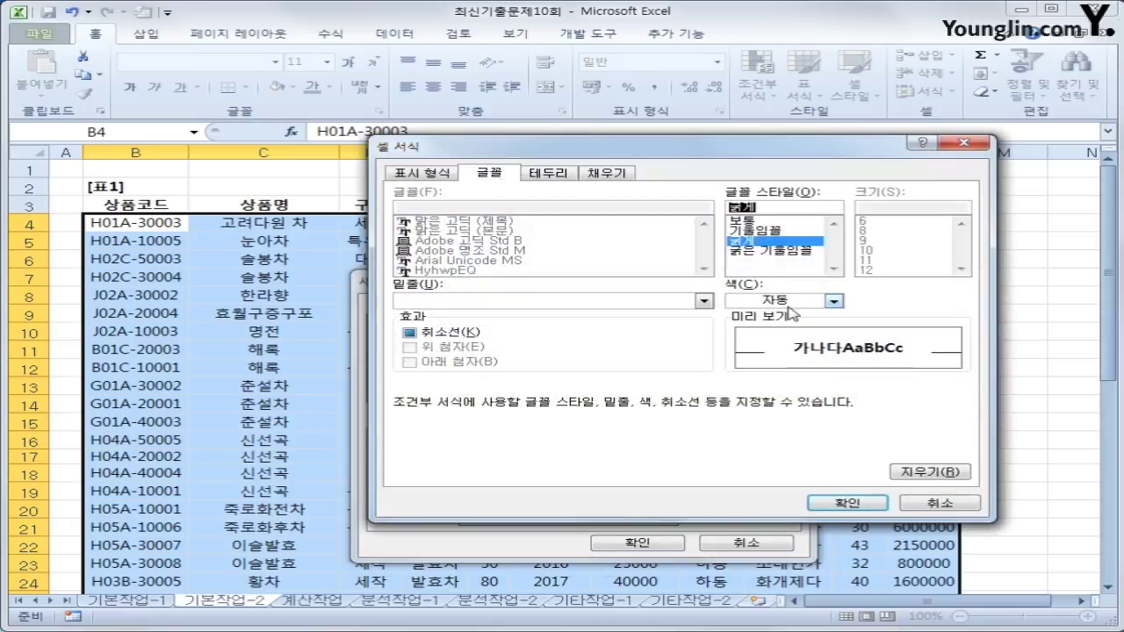
pyautogui.click(833, 300)
pyautogui.click(866, 443)
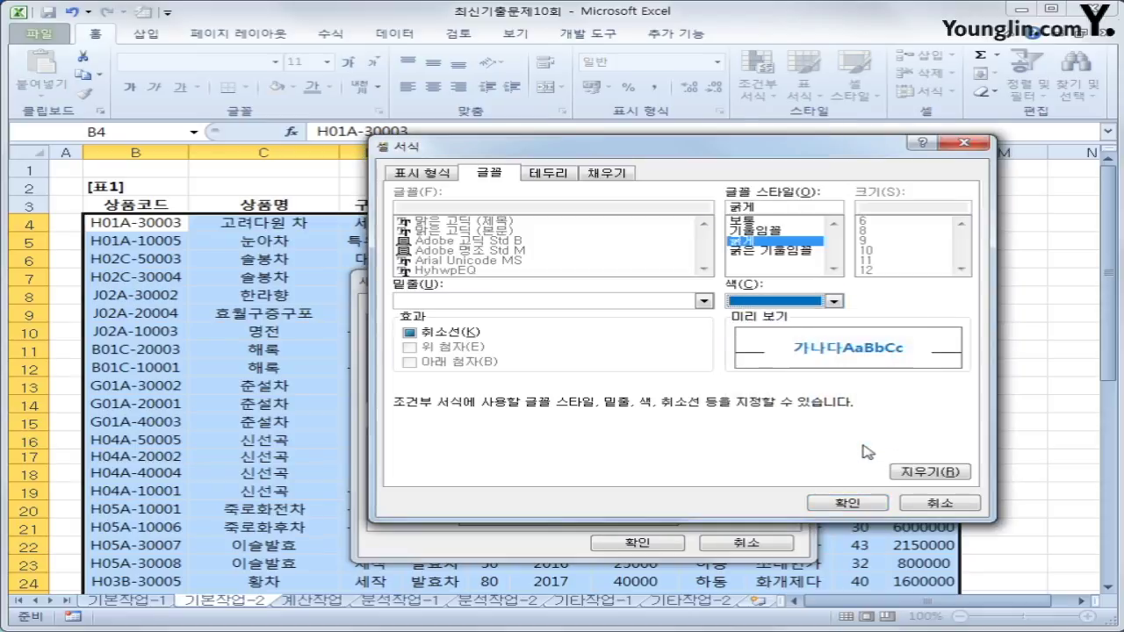
pyautogui.click(850, 505)
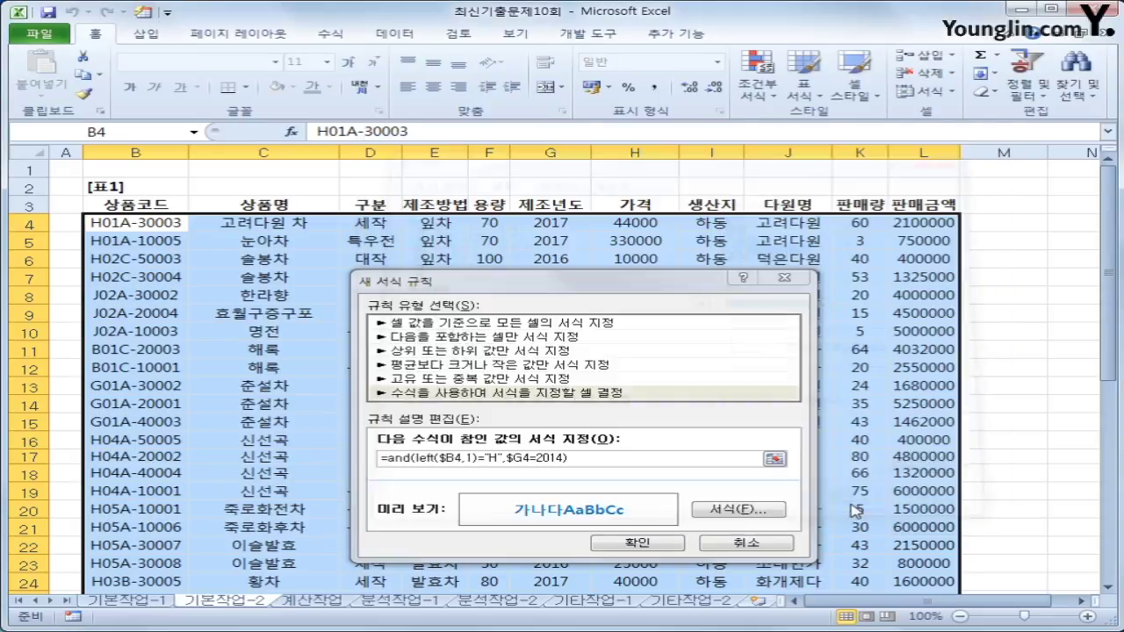
pyautogui.click(623, 545)
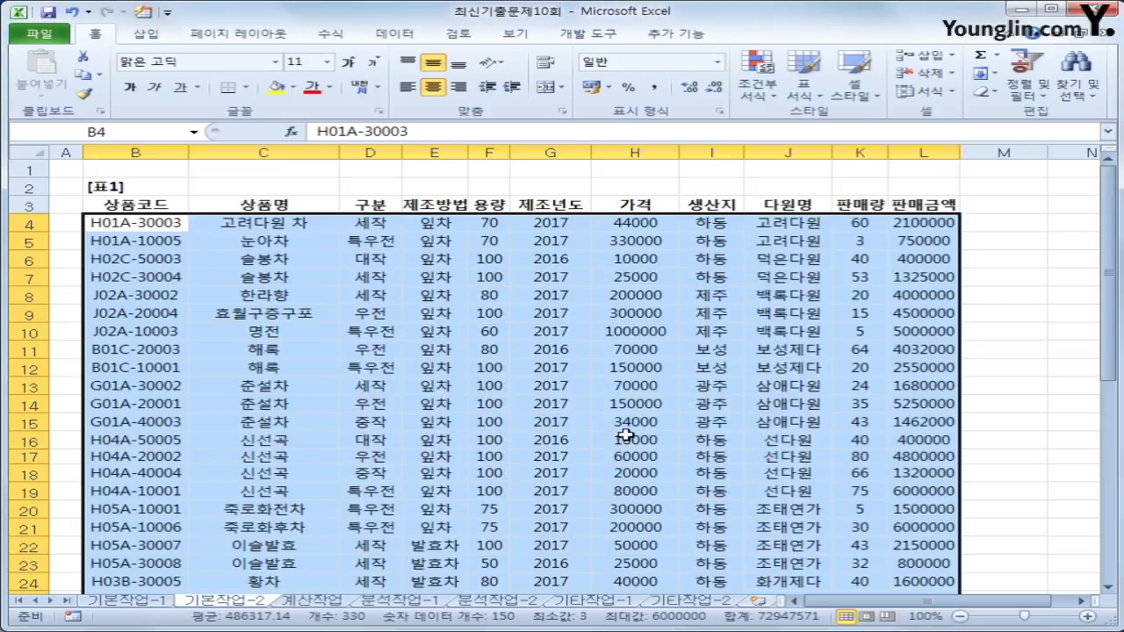
# - Edit the existing conditional formatting rule so its year condition reads $G4=2016, and apply the change
pyautogui.scroll(-3, 632, 459)
pyautogui.scroll(3, 631, 459)
pyautogui.click(759, 72)
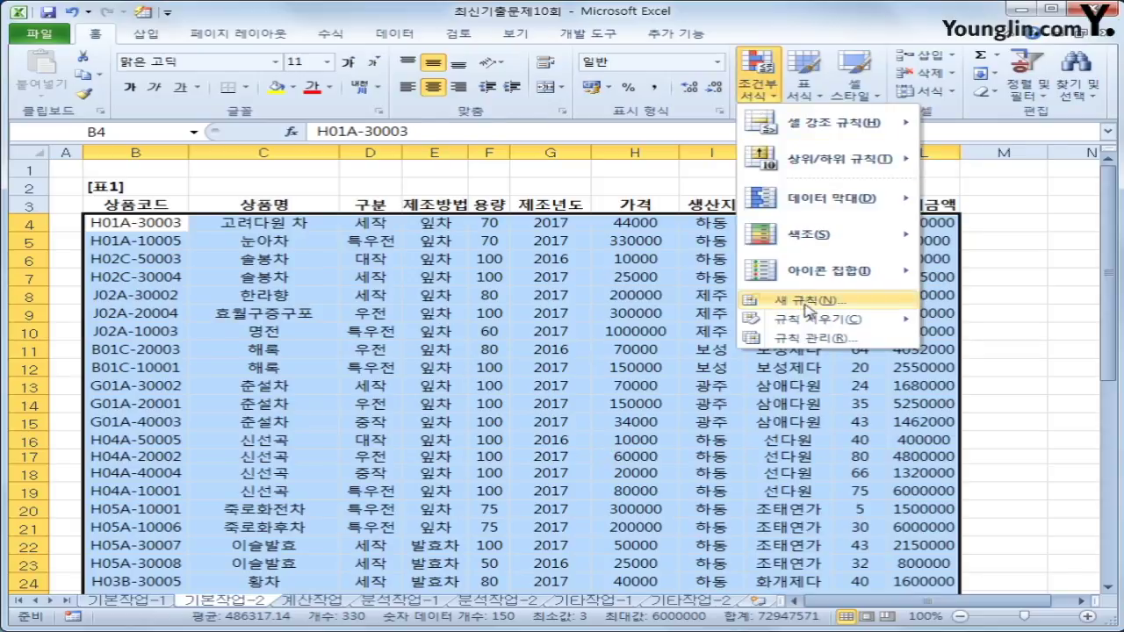
pyautogui.click(824, 339)
pyautogui.click(439, 394)
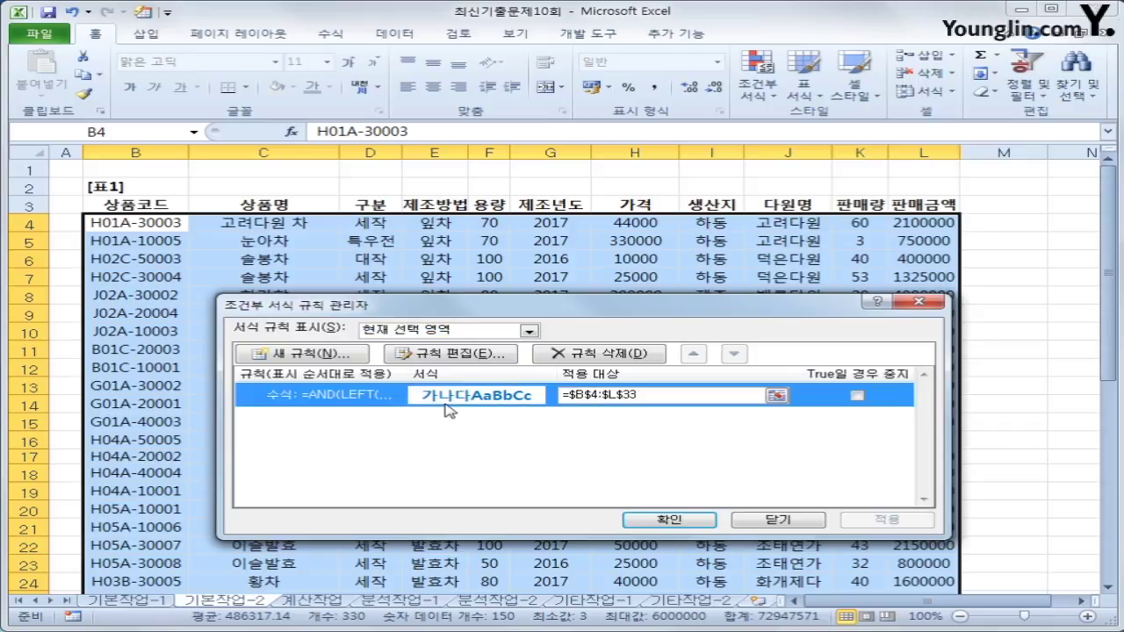
pyautogui.click(465, 359)
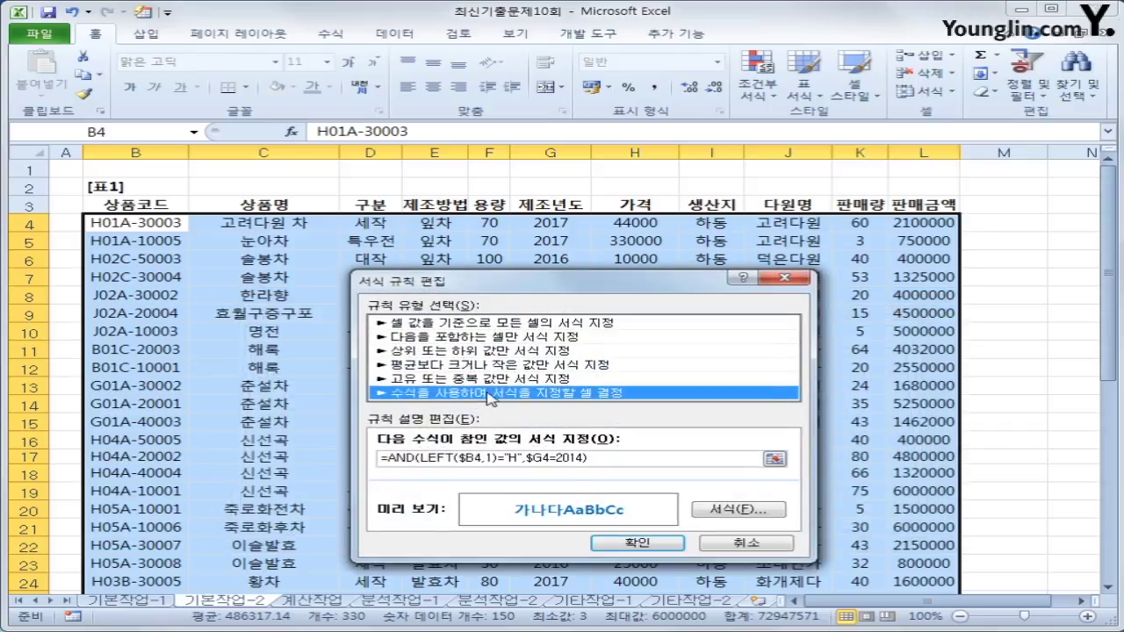
pyautogui.click(575, 458)
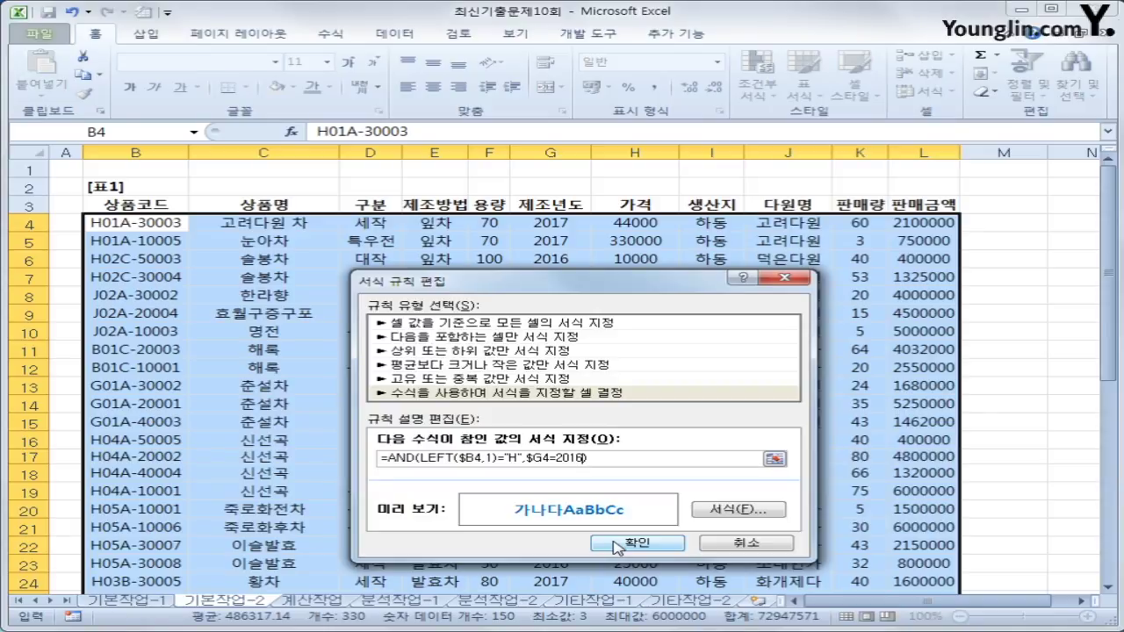
pyautogui.click(618, 545)
pyautogui.click(651, 519)
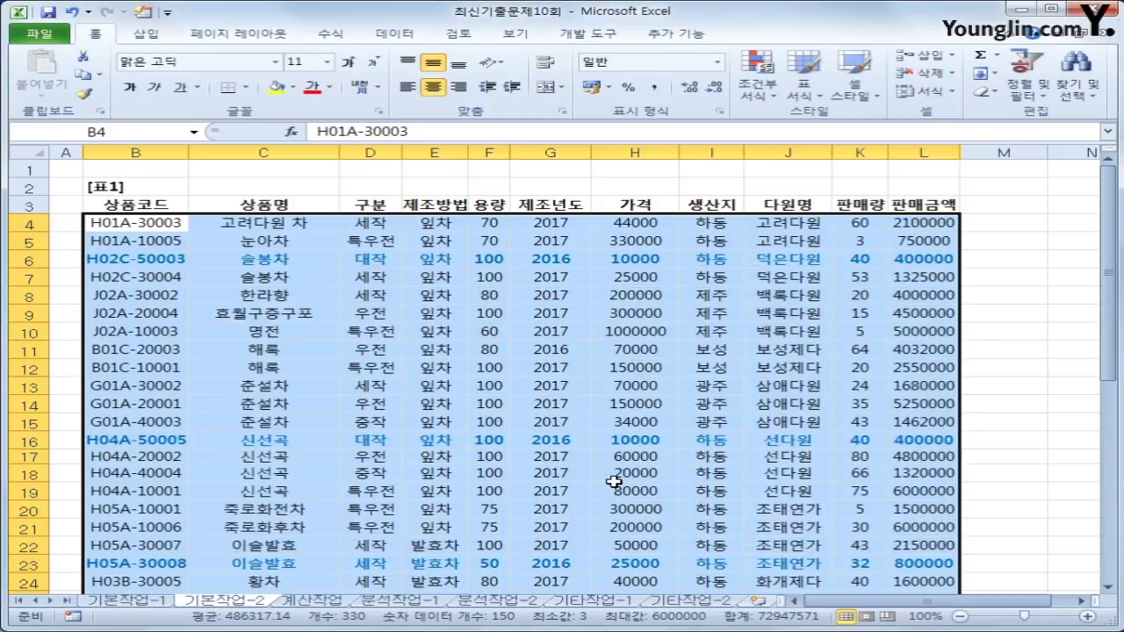
# - Review the conditional formatting on the table's rows down to row 33, and glance at the 기본작업-1 sheet
pyautogui.scroll(-3, 613, 482)
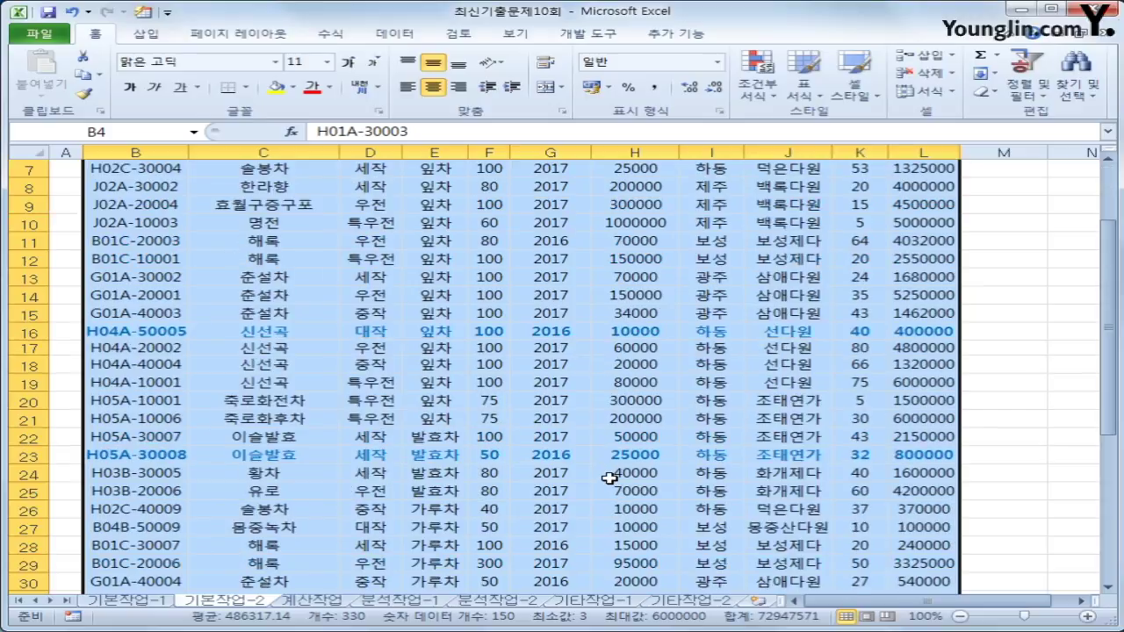
pyautogui.click(939, 530)
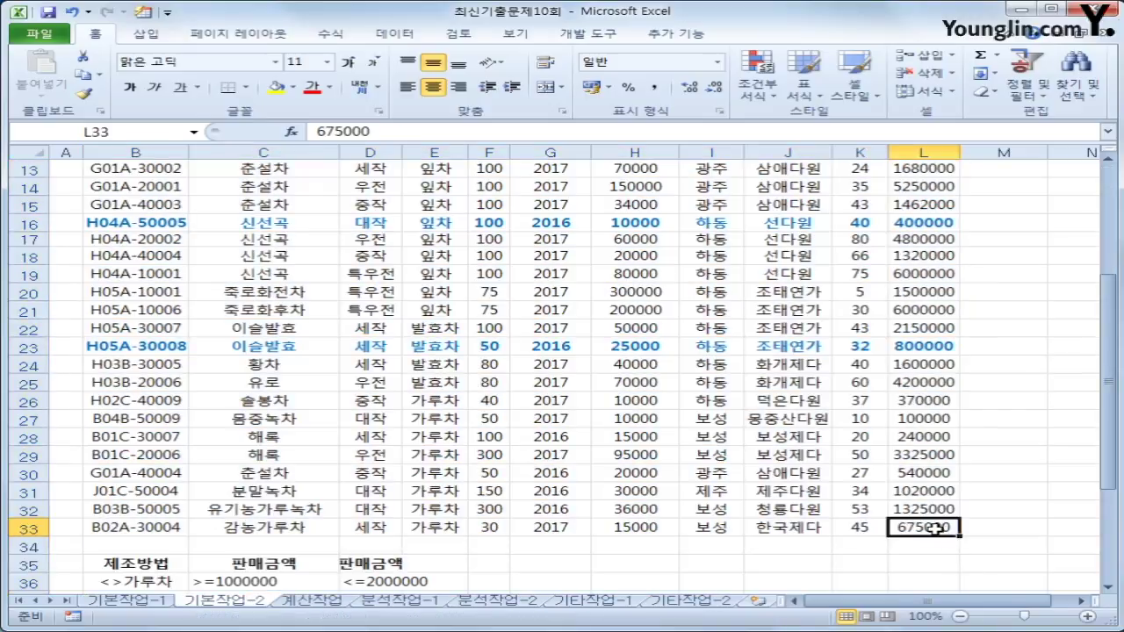
pyautogui.scroll(4, 935, 528)
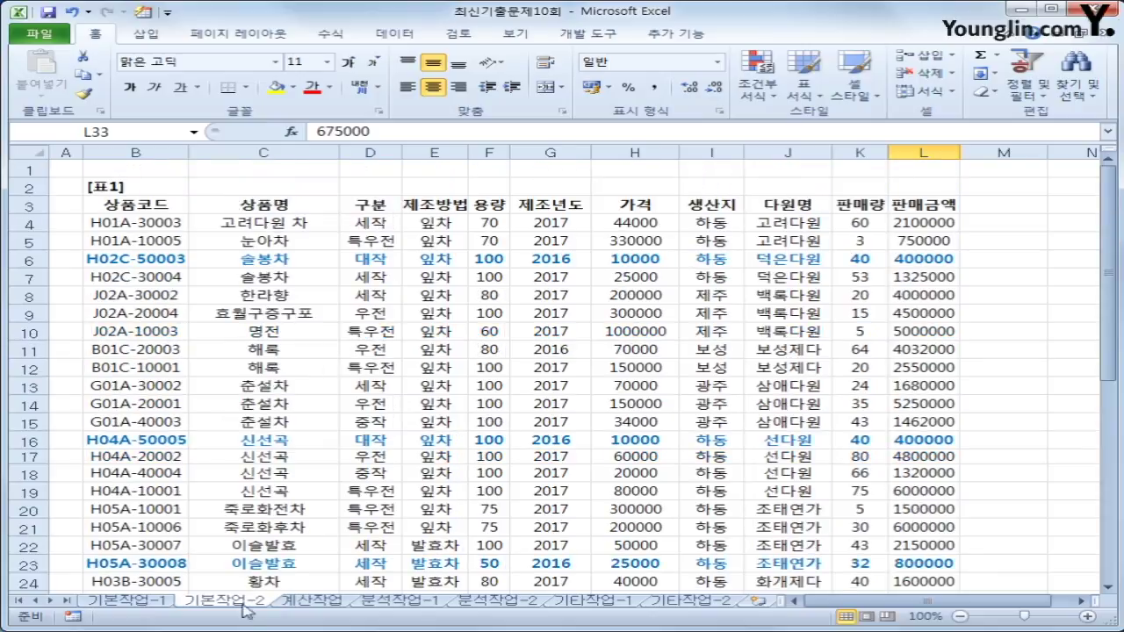
pyautogui.click(154, 603)
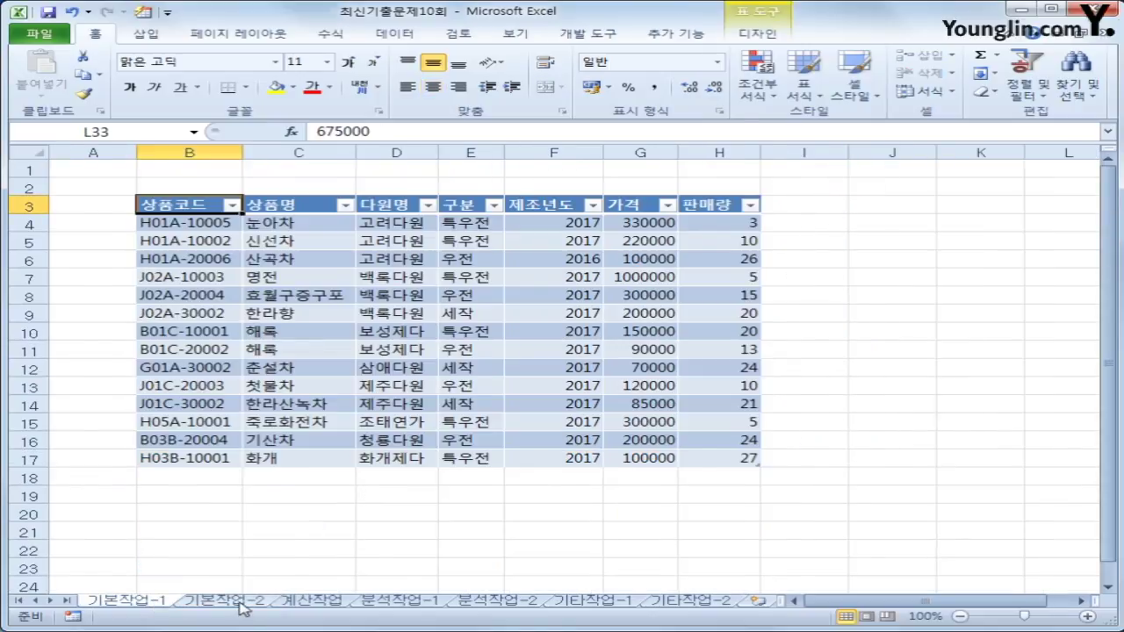
pyautogui.click(244, 606)
pyautogui.scroll(-3, 341, 506)
pyautogui.scroll(3, 340, 510)
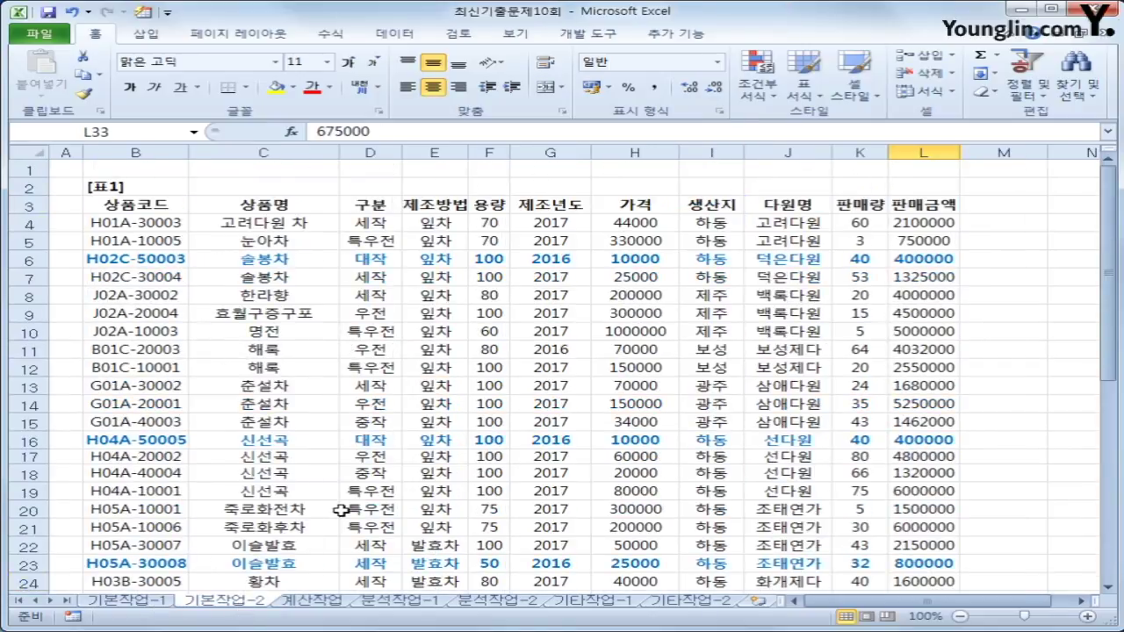
# - Switch to the 계산작업 sheet and select the first 구분 cell, D4, after checking the 상품코드 in B4
pyautogui.click(312, 602)
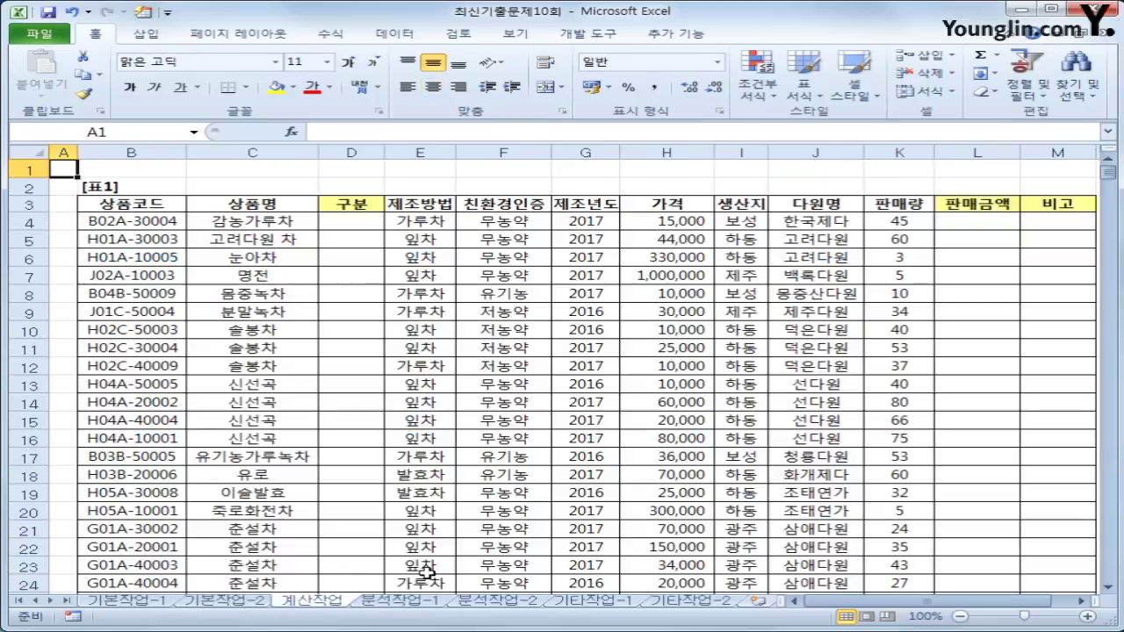
pyautogui.click(351, 221)
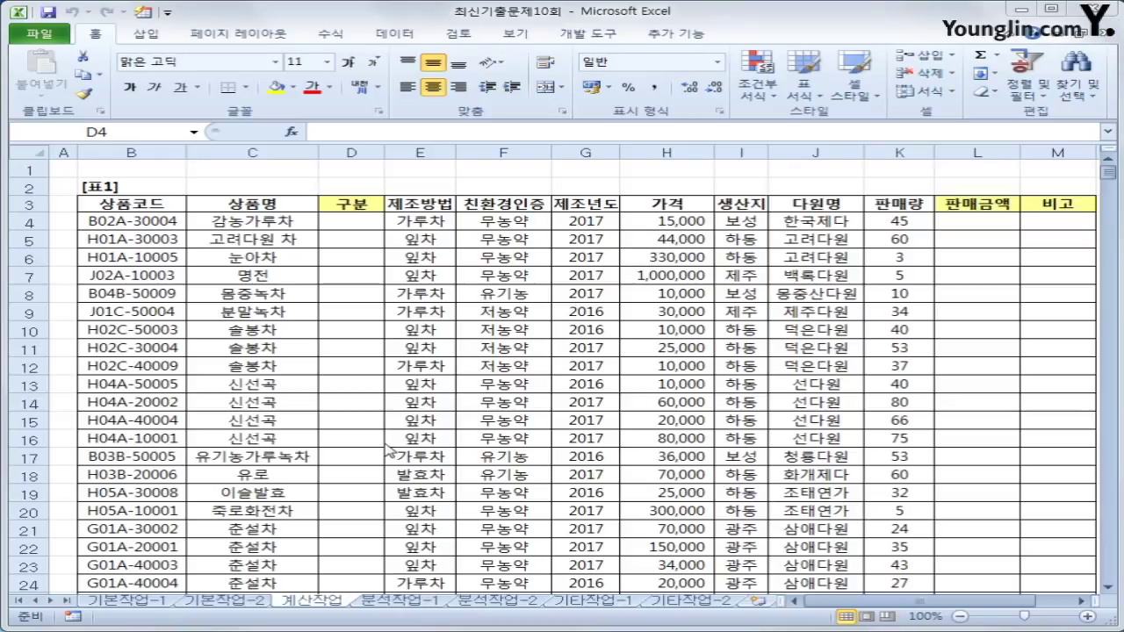
pyautogui.click(311, 604)
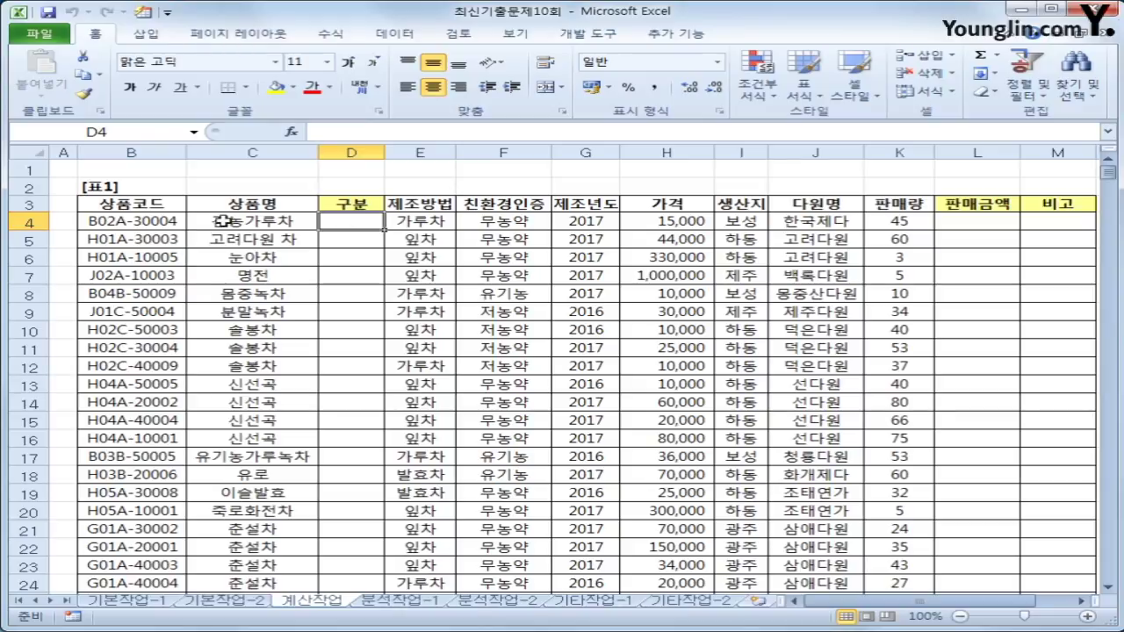
pyautogui.click(178, 224)
pyautogui.click(359, 222)
pyautogui.click(127, 223)
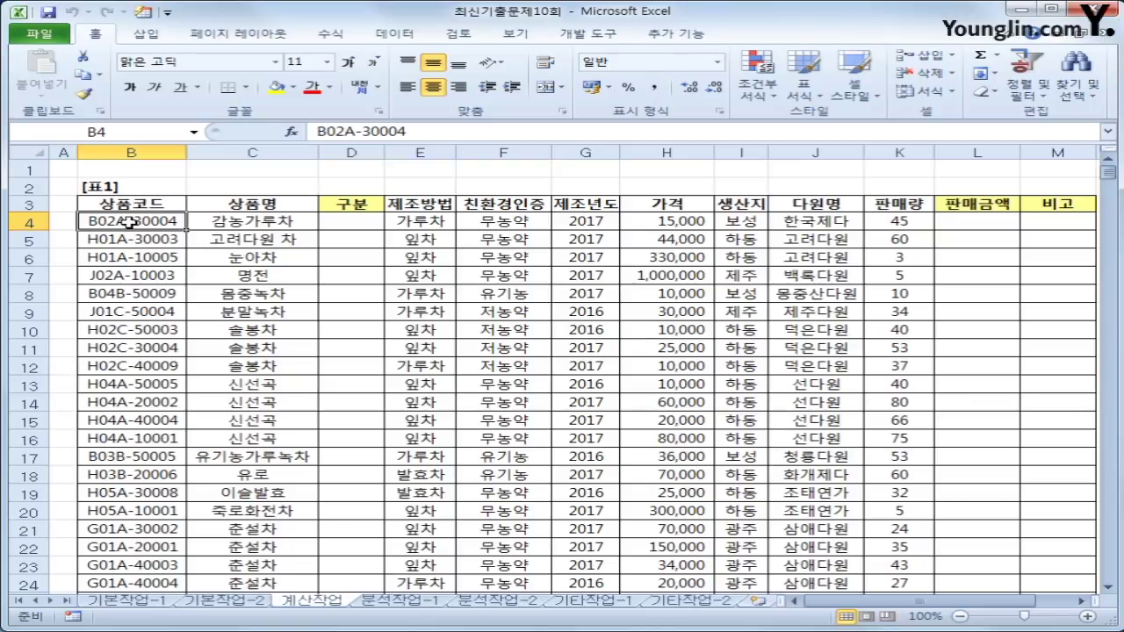
pyautogui.click(332, 224)
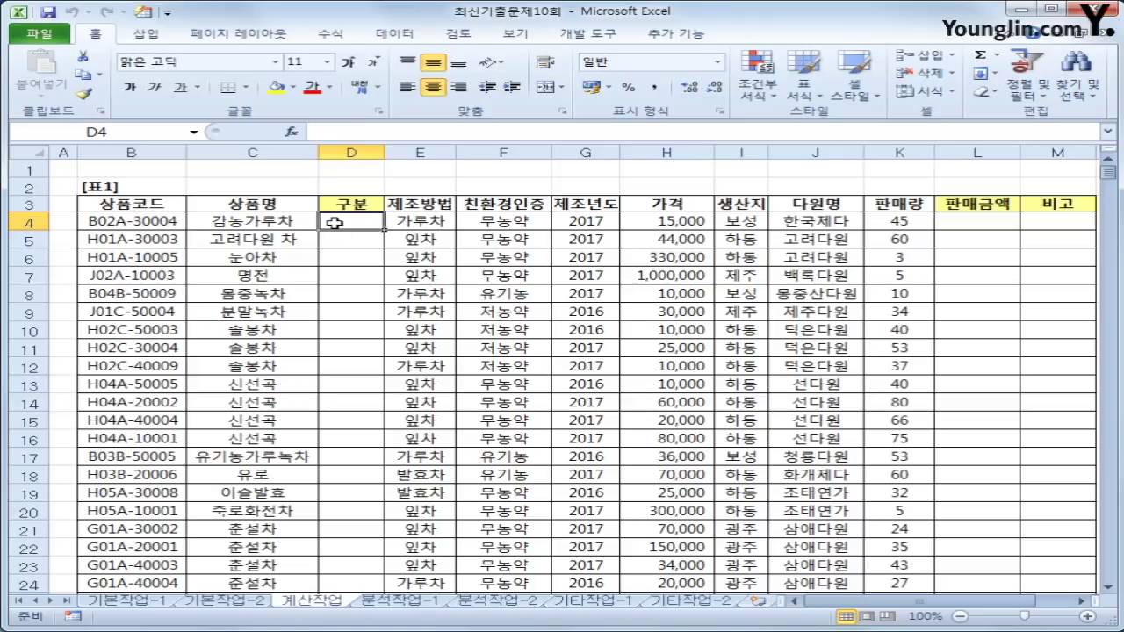
# - Insert a MID function in D4 with Text B4, Start_num 6 and Num_chars 1
pyautogui.click(354, 35)
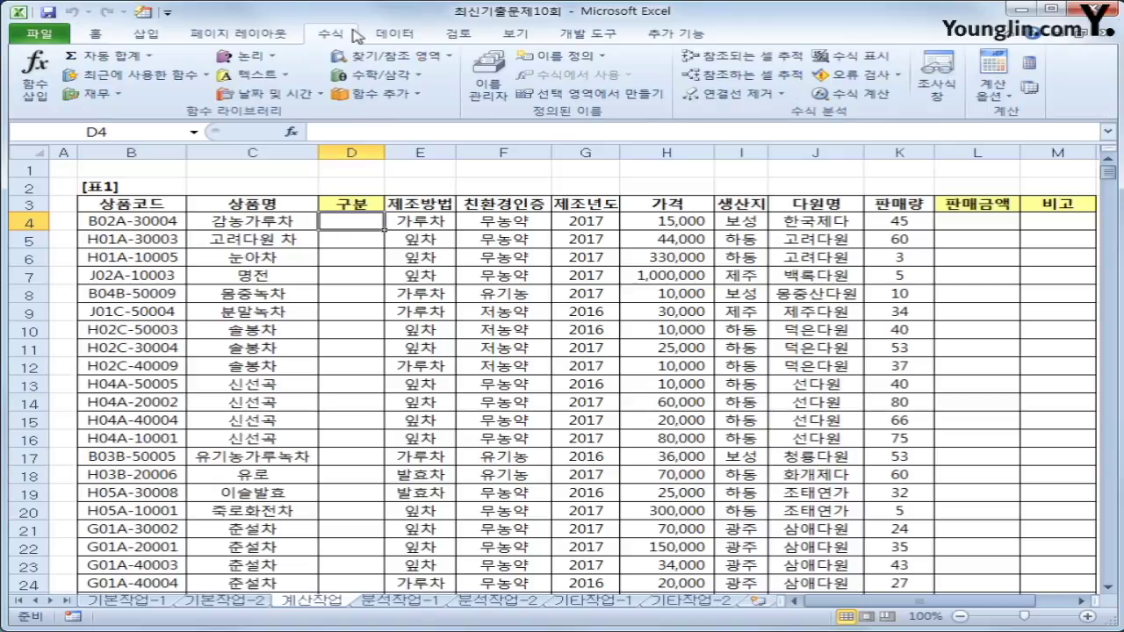
pyautogui.click(250, 74)
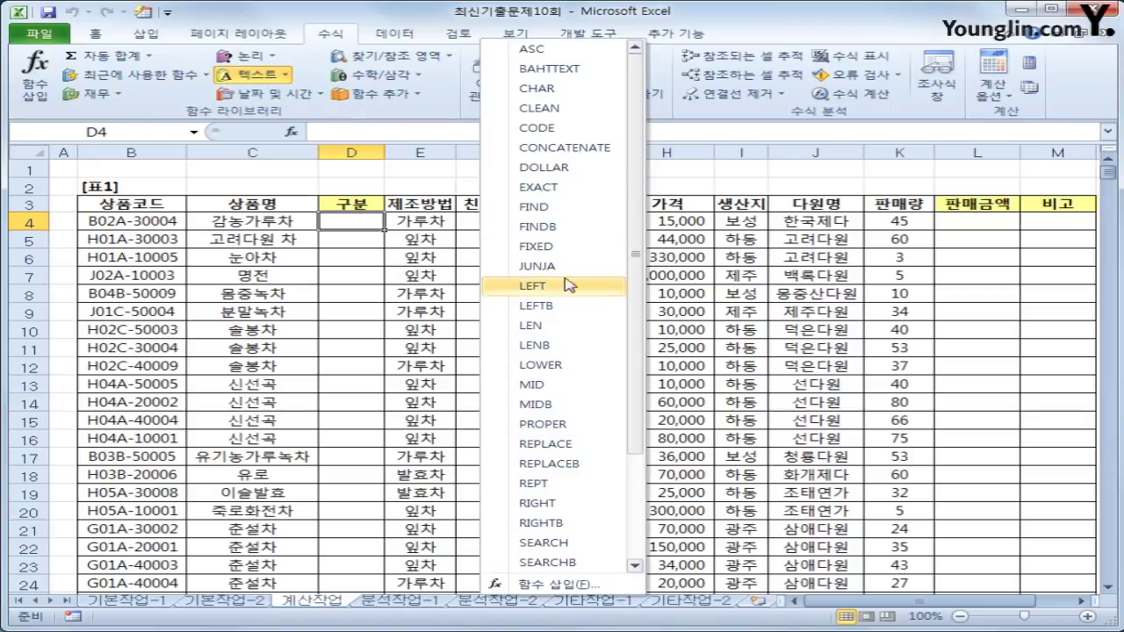
pyautogui.click(590, 384)
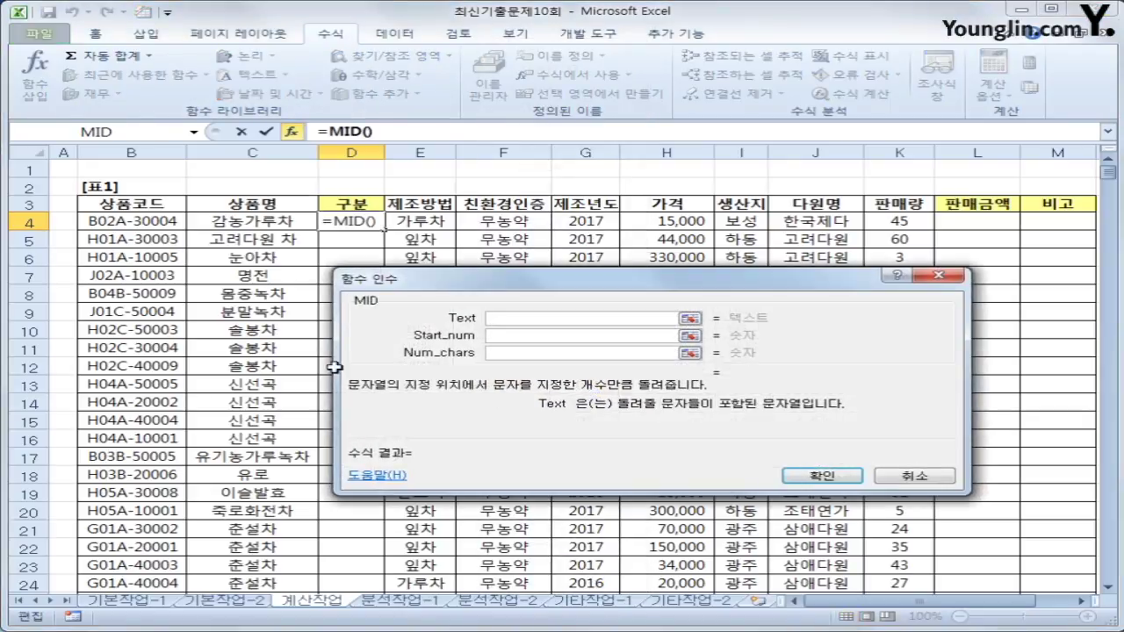
pyautogui.click(180, 224)
pyautogui.click(507, 333)
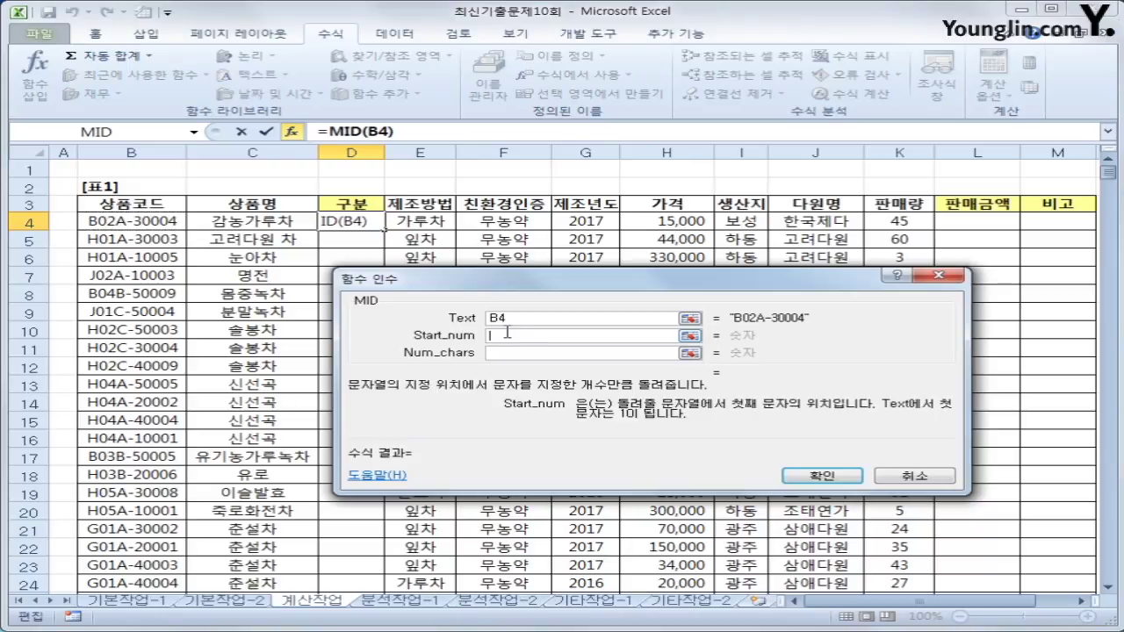
pyautogui.write('6')
pyautogui.press('Tab')
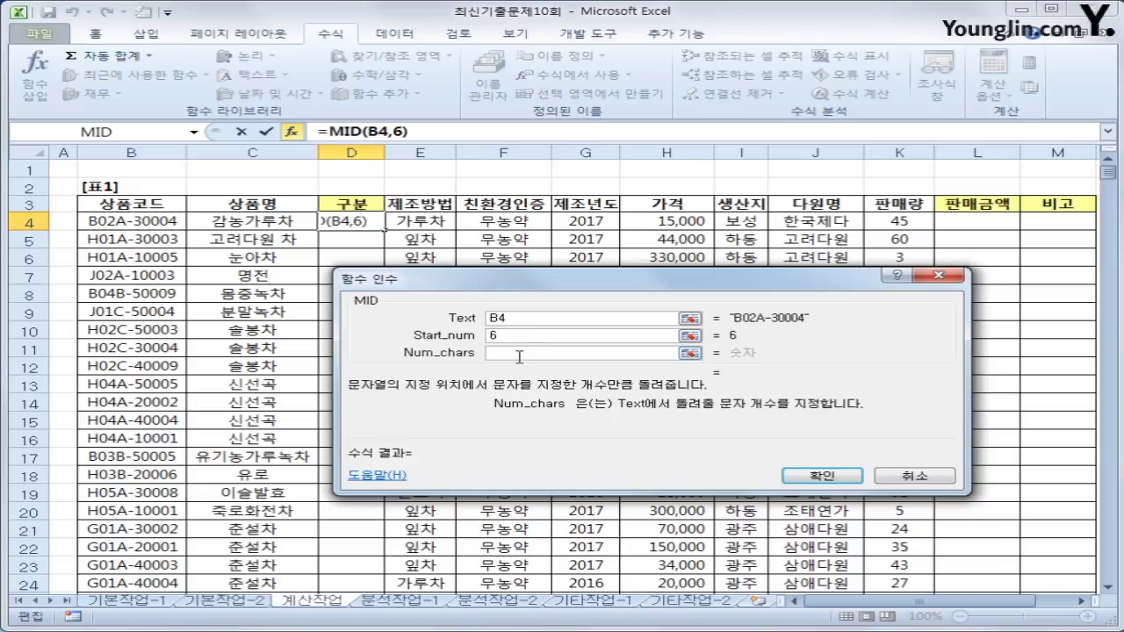
pyautogui.write('1')
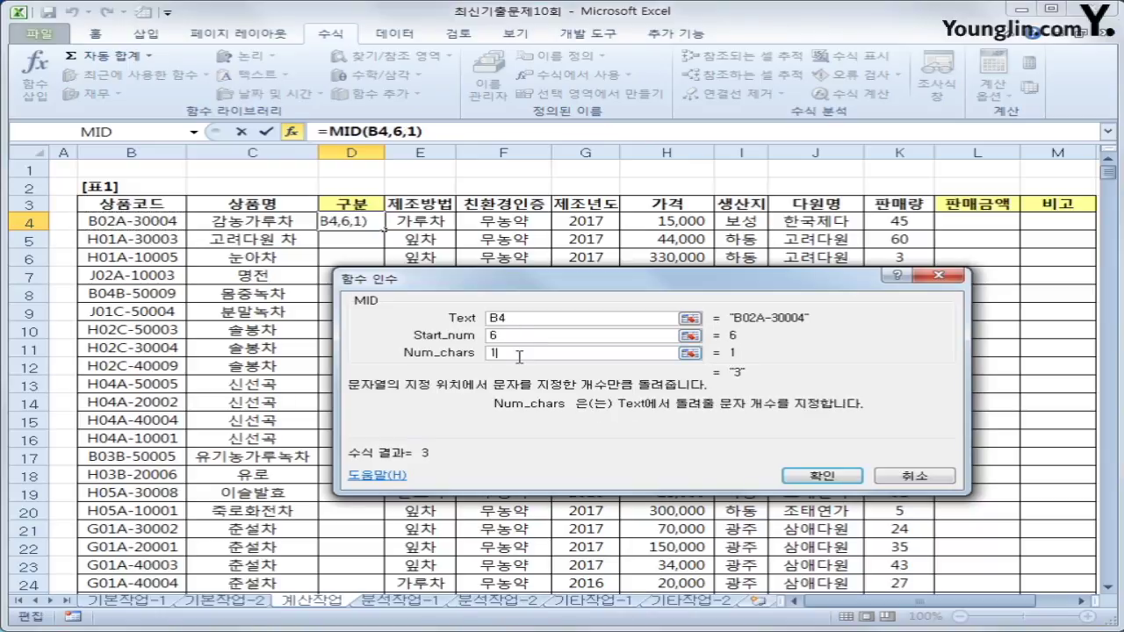
pyautogui.click(805, 481)
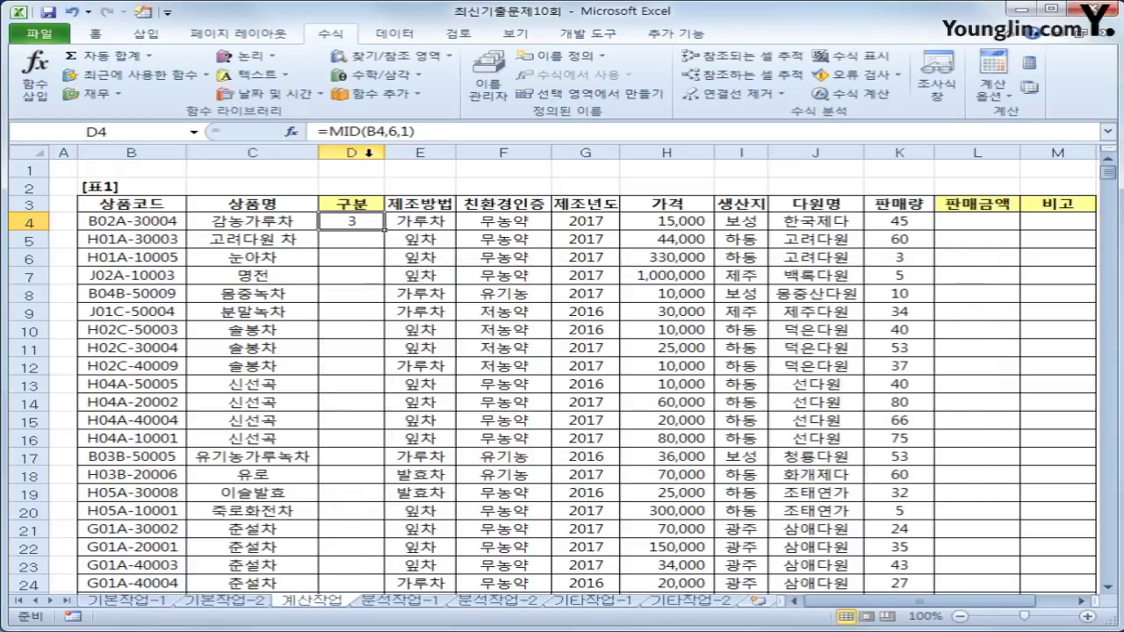
# - Copy MID(B4,6,1) from D4's formula and paste it as the Index_num of a CHOOSE function in the same cell
pyautogui.moveTo(330, 131); pyautogui.dragTo(414, 132)
pyautogui.hotkey('ctrl', 'c')
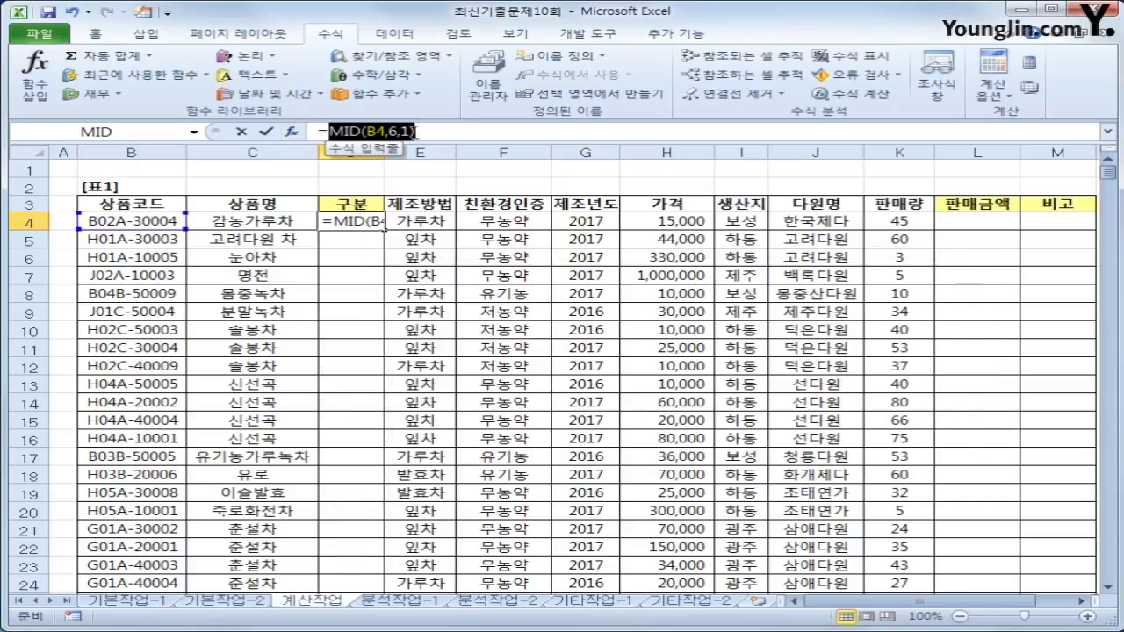
pyautogui.rightClick(446, 133)
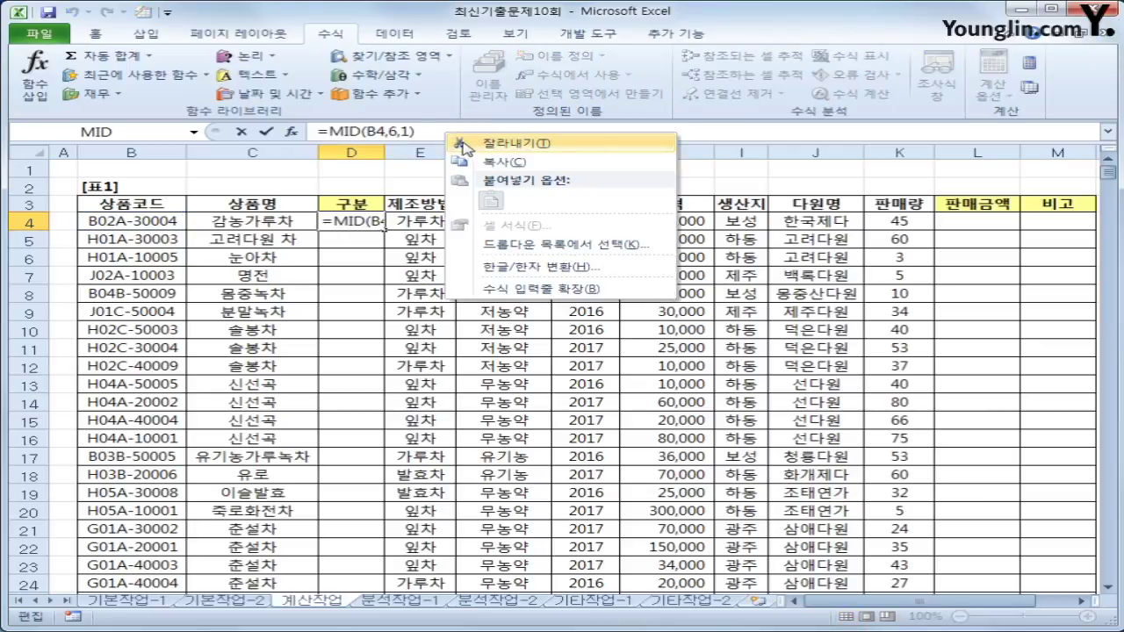
pyautogui.press('Escape')
pyautogui.click(400, 56)
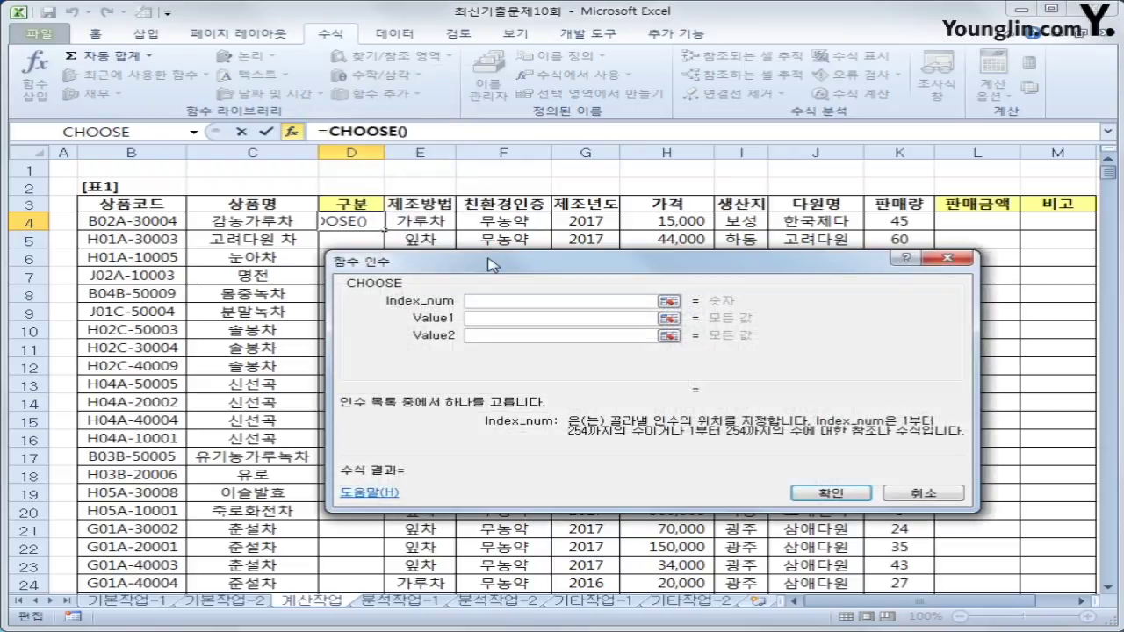
pyautogui.moveTo(496, 266); pyautogui.dragTo(538, 269)
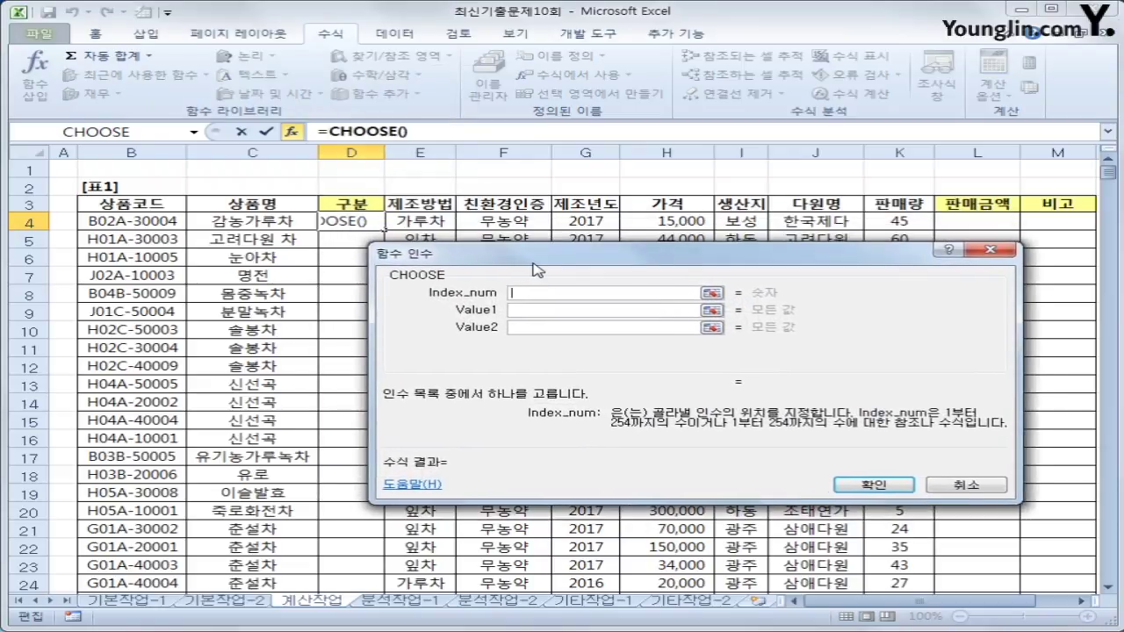
pyautogui.rightClick(517, 293)
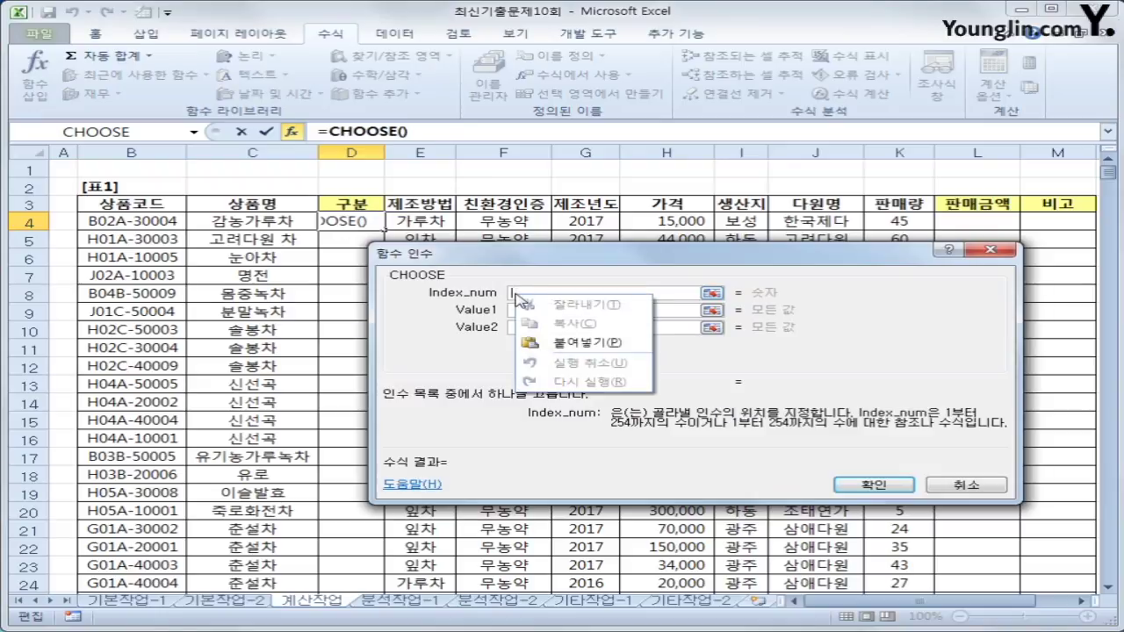
pyautogui.click(599, 349)
# - Set the CHOOSE values to 특우전, 우전, 세작, 중작 and 대작 in that order, and confirm the function
pyautogui.click(582, 310)
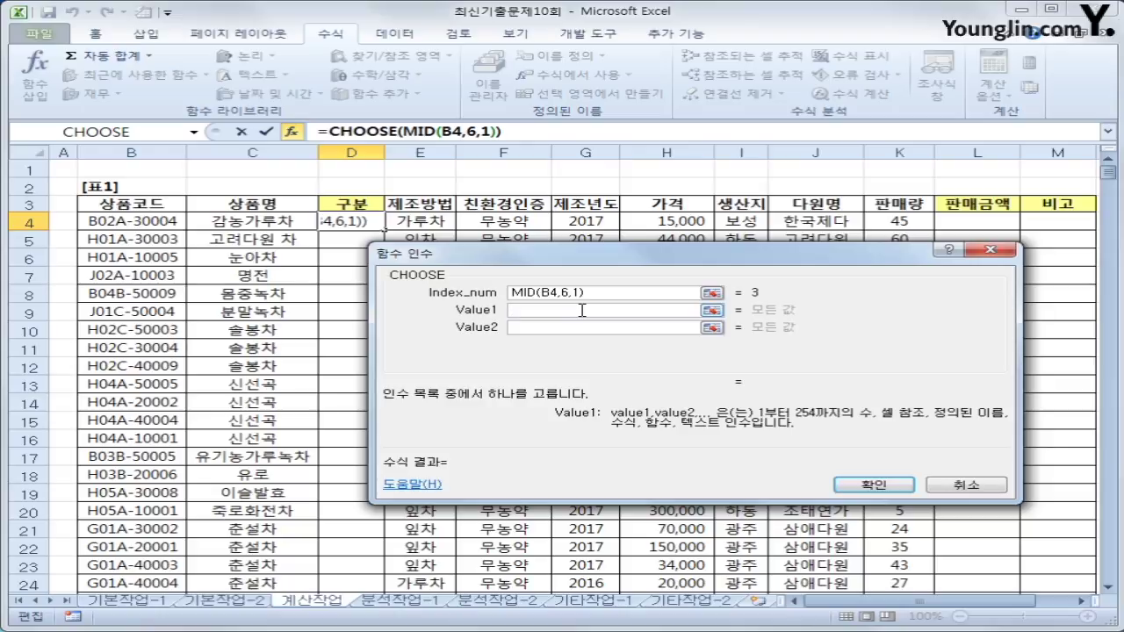
pyautogui.write('특우전')
pyautogui.press('Tab')
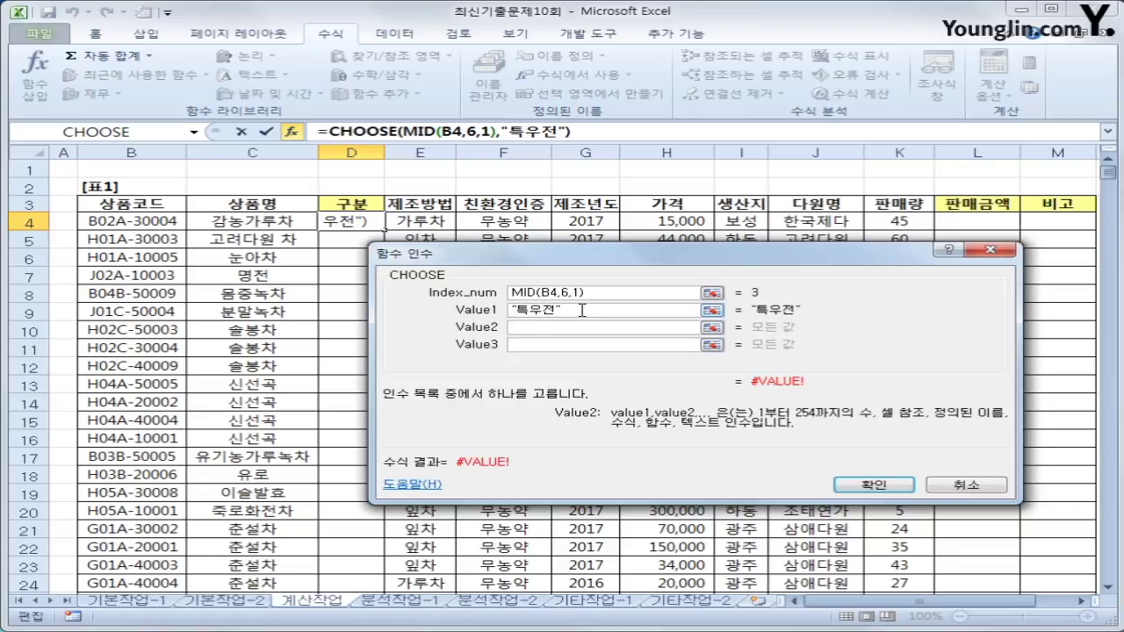
pyautogui.write('우전')
pyautogui.press('Tab')
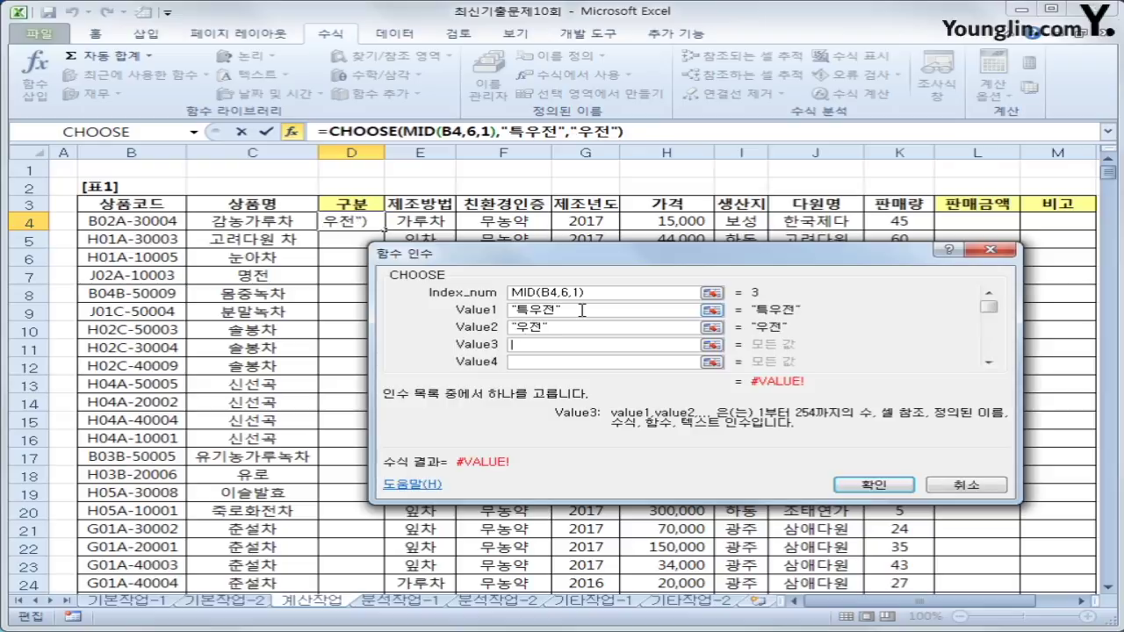
pyautogui.write('세작')
pyautogui.press('Tab')
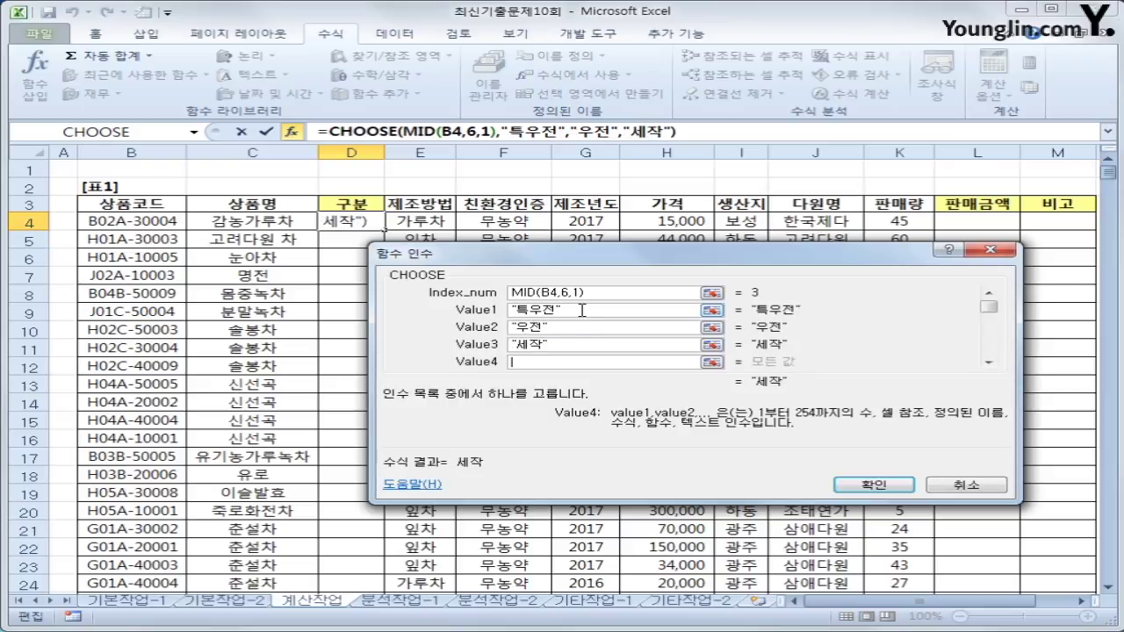
pyautogui.write('중작')
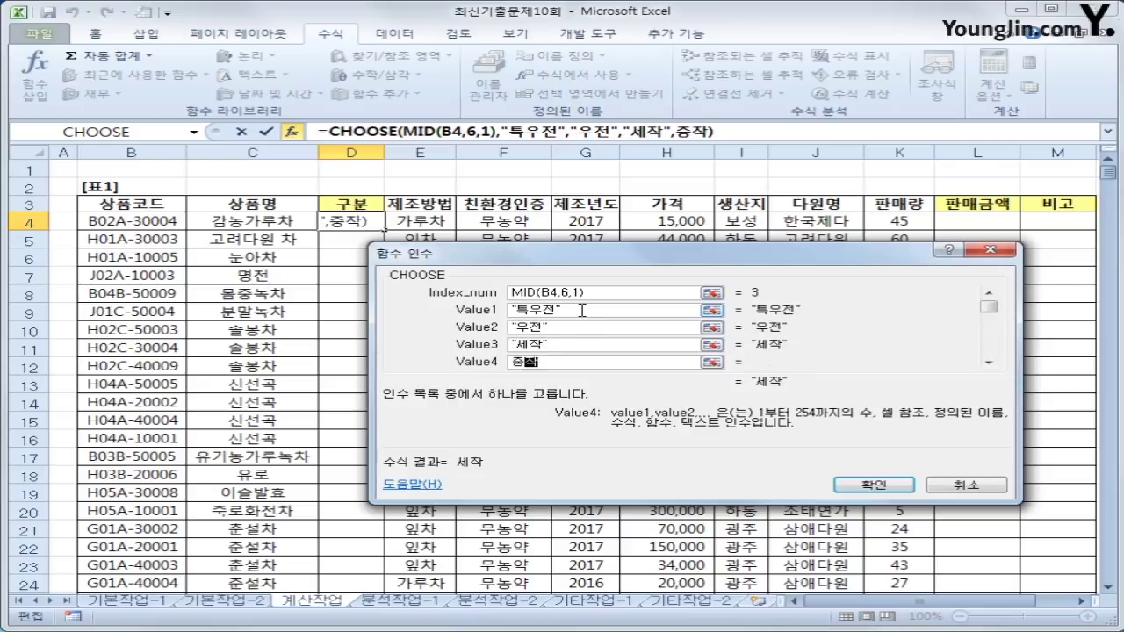
pyautogui.press('Tab')
pyautogui.write('대작')
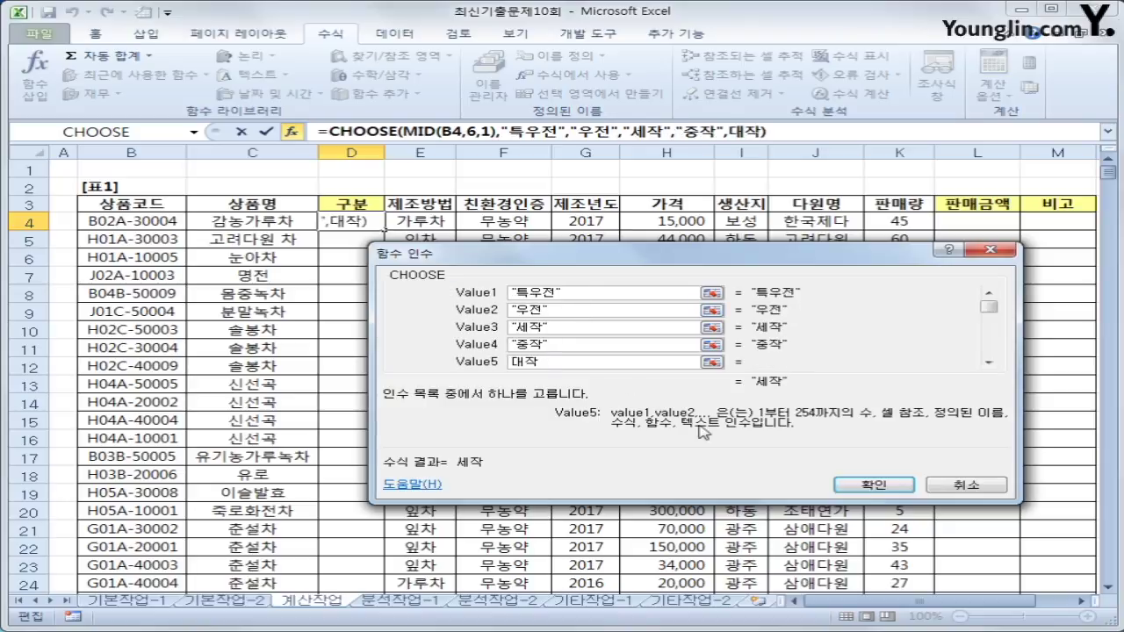
pyautogui.click(874, 486)
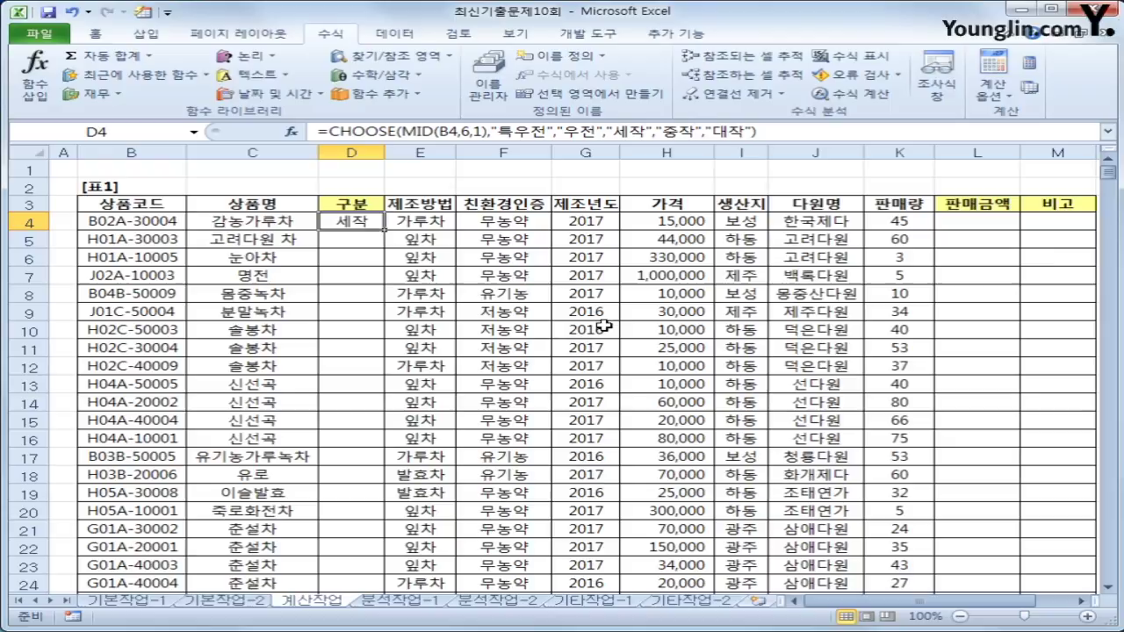
# - Fill the D4 formula down the whole 구분 column and check the filled rows
pyautogui.doubleClick(383, 226)
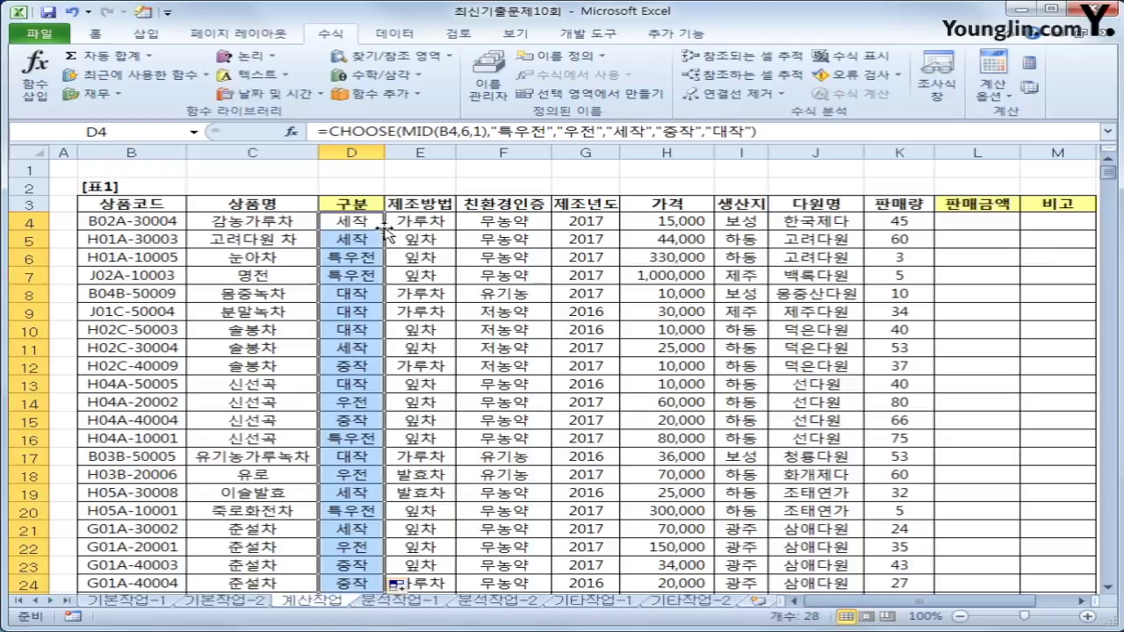
pyautogui.scroll(-3, 331, 442)
pyautogui.scroll(3, 332, 442)
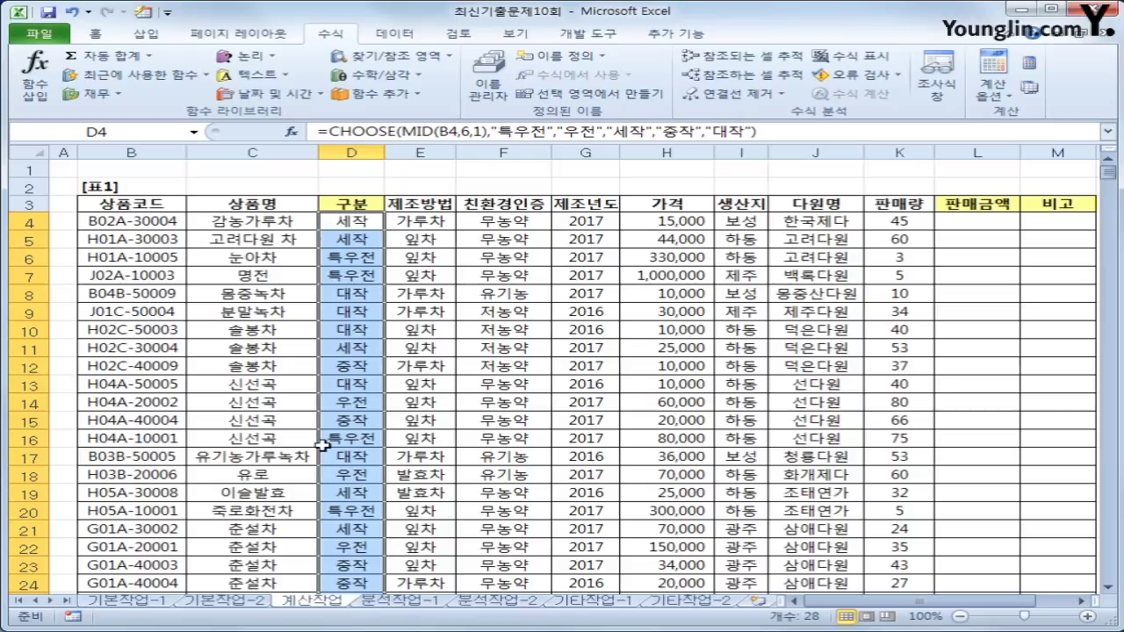
# - Check the 가격 and 판매량 cells in row 4, and start a PRODUCT formula in 판매금액 cell L4
pyautogui.click(954, 227)
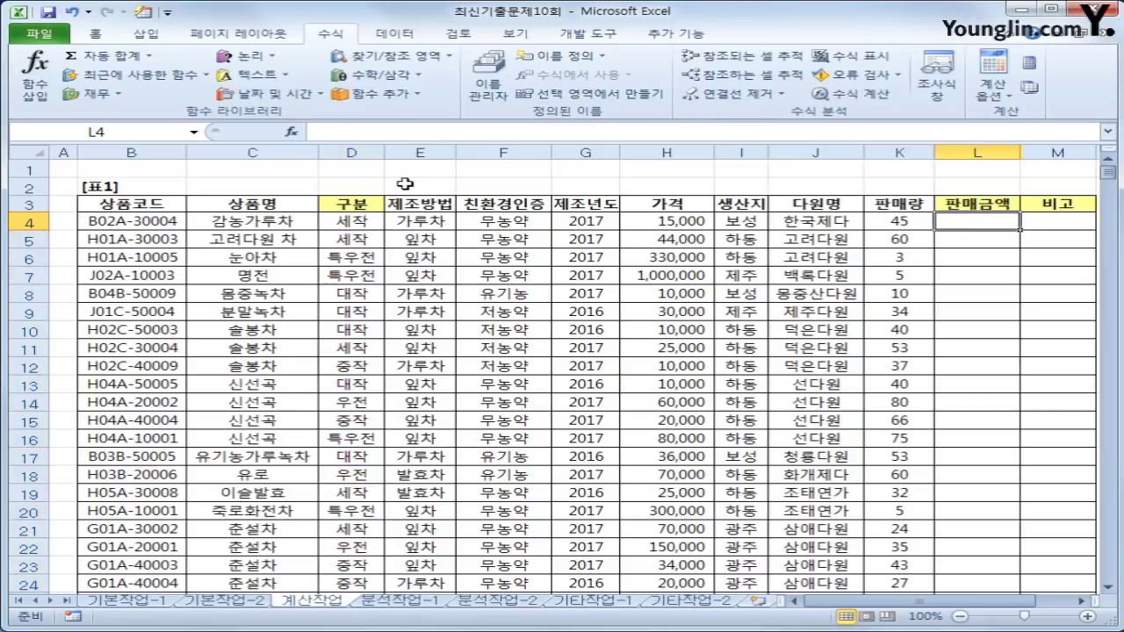
pyautogui.click(678, 218)
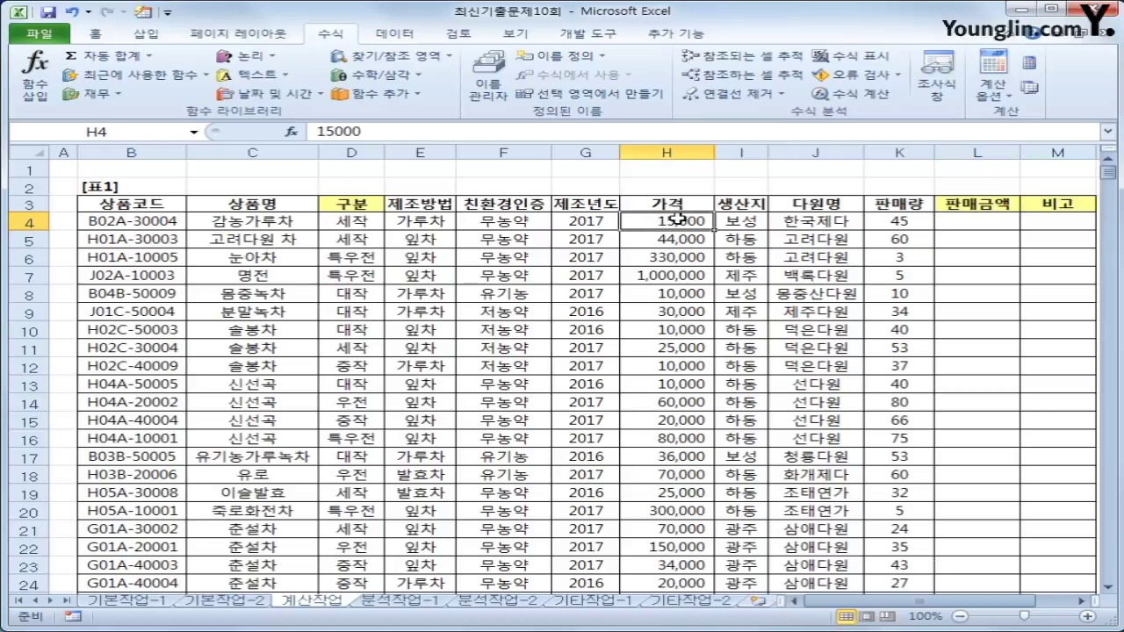
pyautogui.click(891, 222)
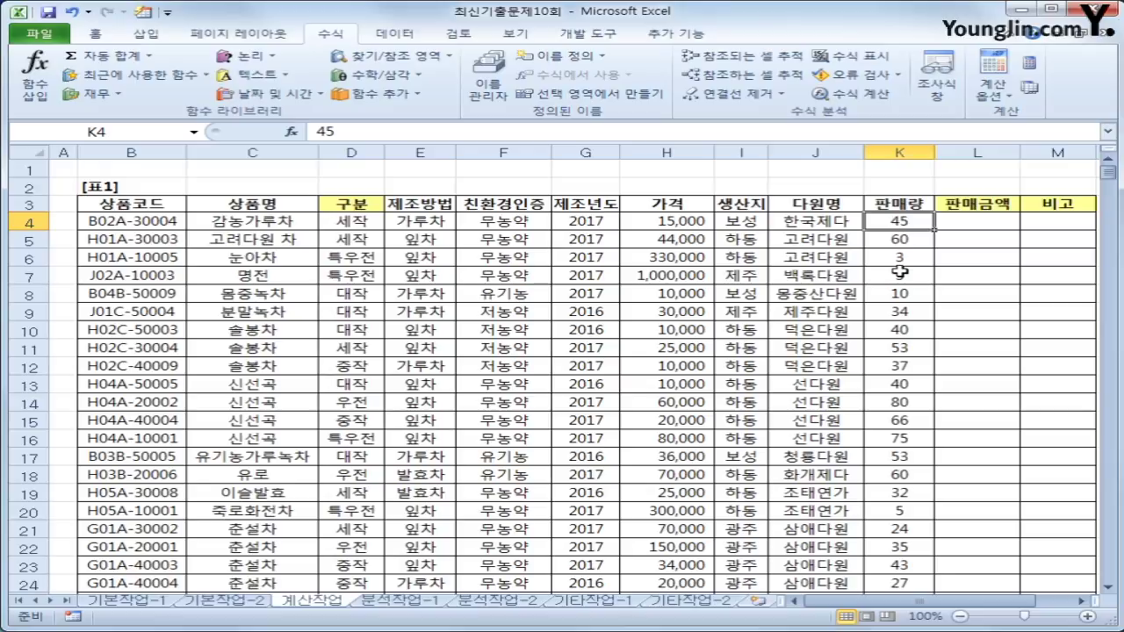
pyautogui.click(972, 221)
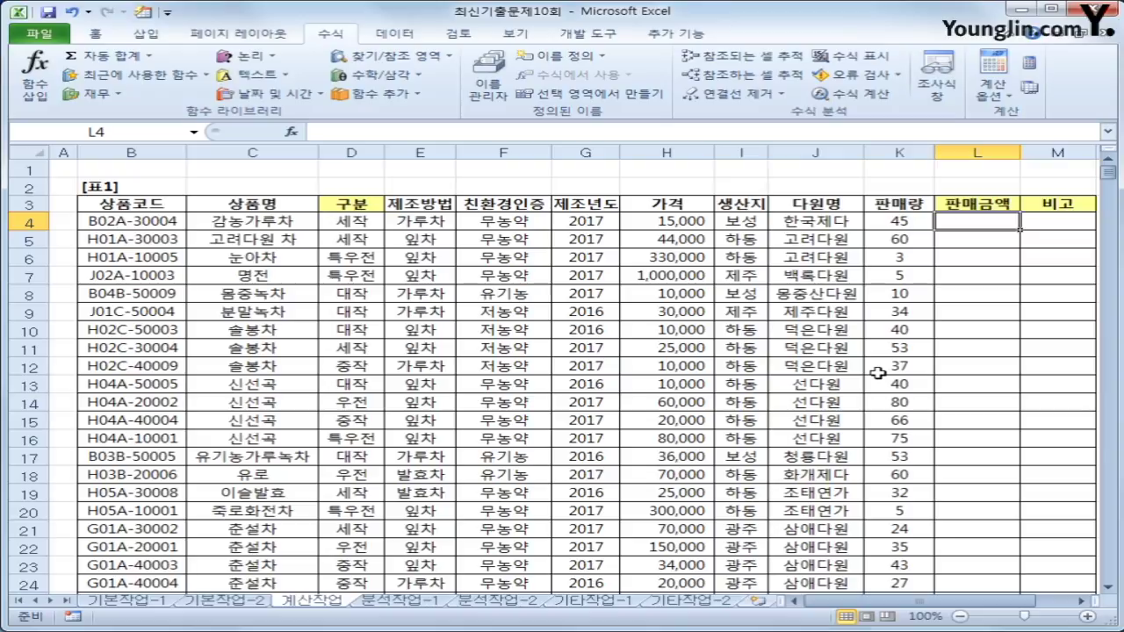
pyautogui.write('=')
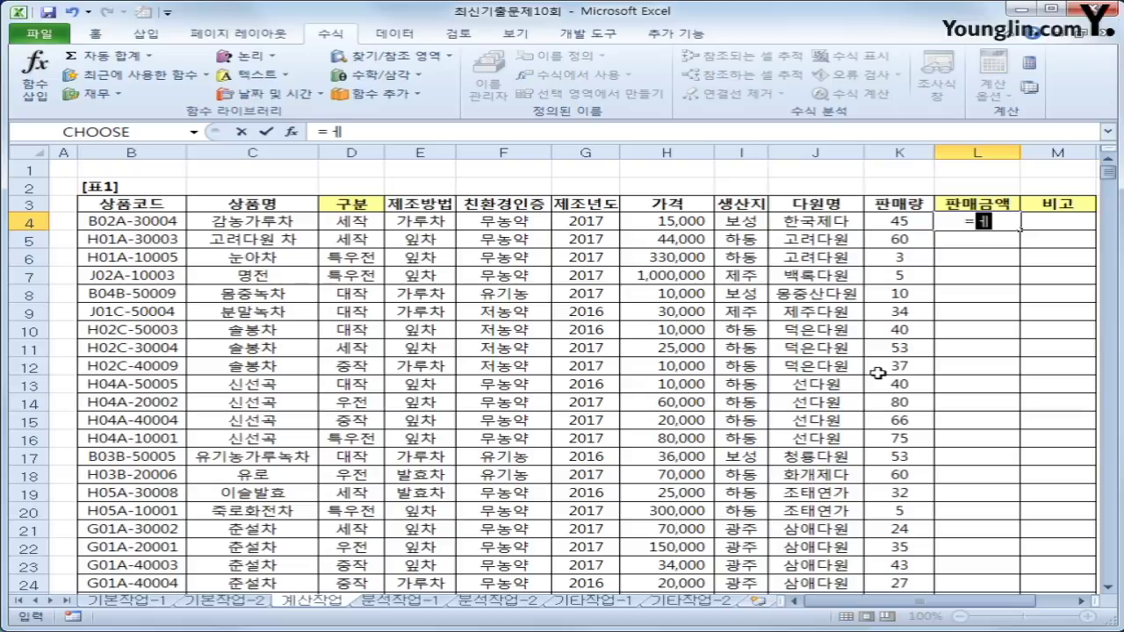
pyautogui.write('pr')
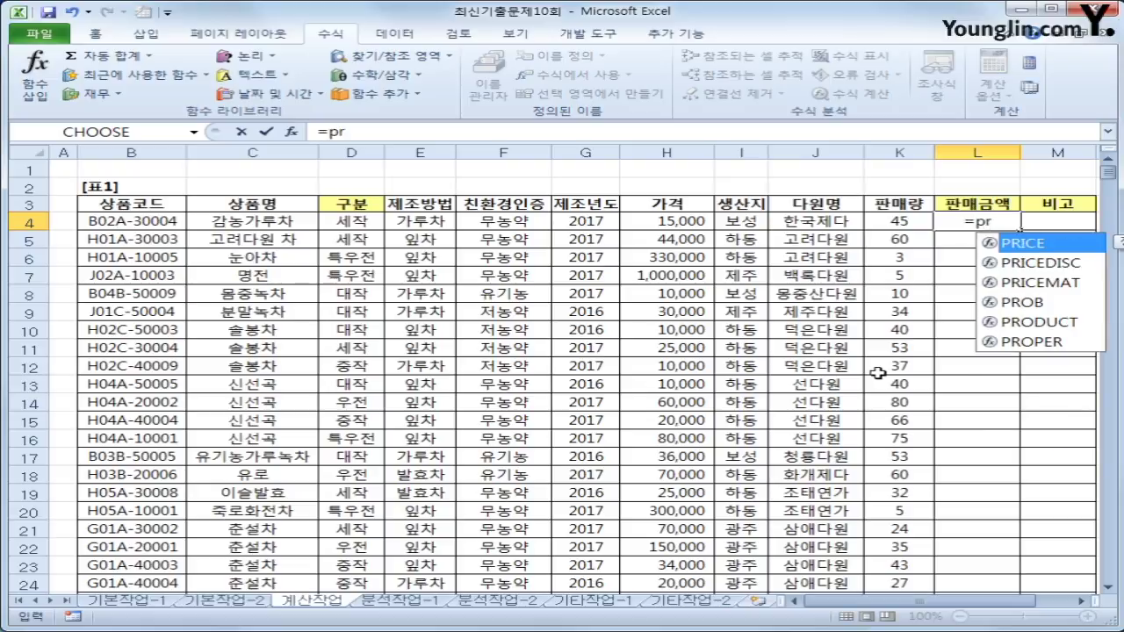
pyautogui.press('Down')
pyautogui.press('Down')
pyautogui.press('Down')
pyautogui.press('Down')
pyautogui.press('Tab')
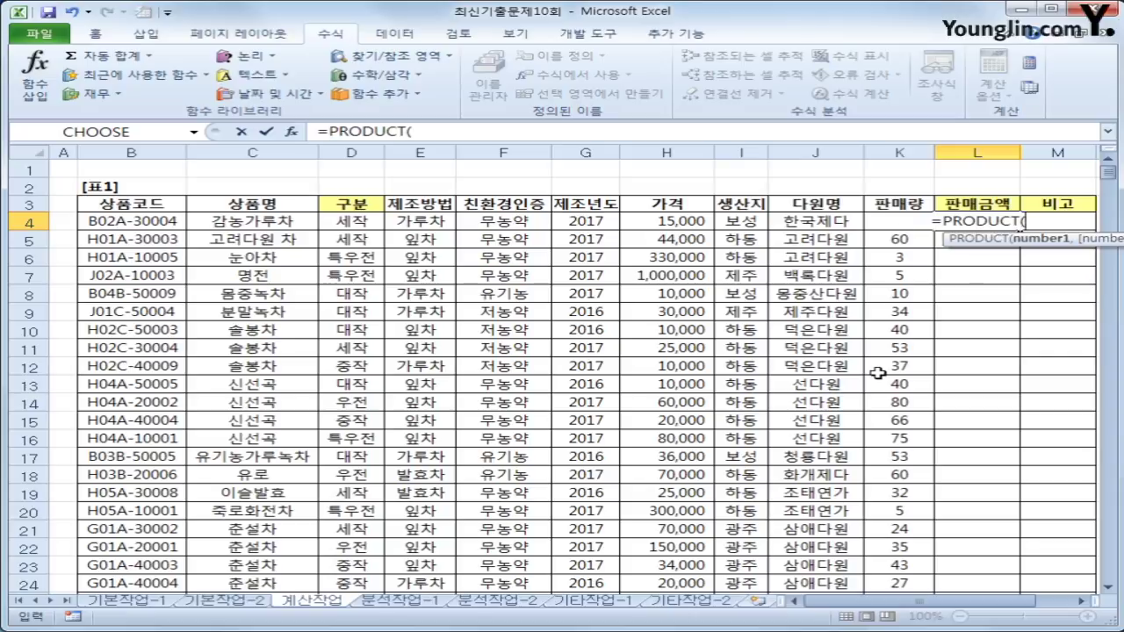
# - Enter 가격 cell H4 and 판매량 cell K4 as the first two PRODUCT arguments in L4
pyautogui.press('Left')
pyautogui.press('Left')
pyautogui.press('Left')
pyautogui.press('Left')
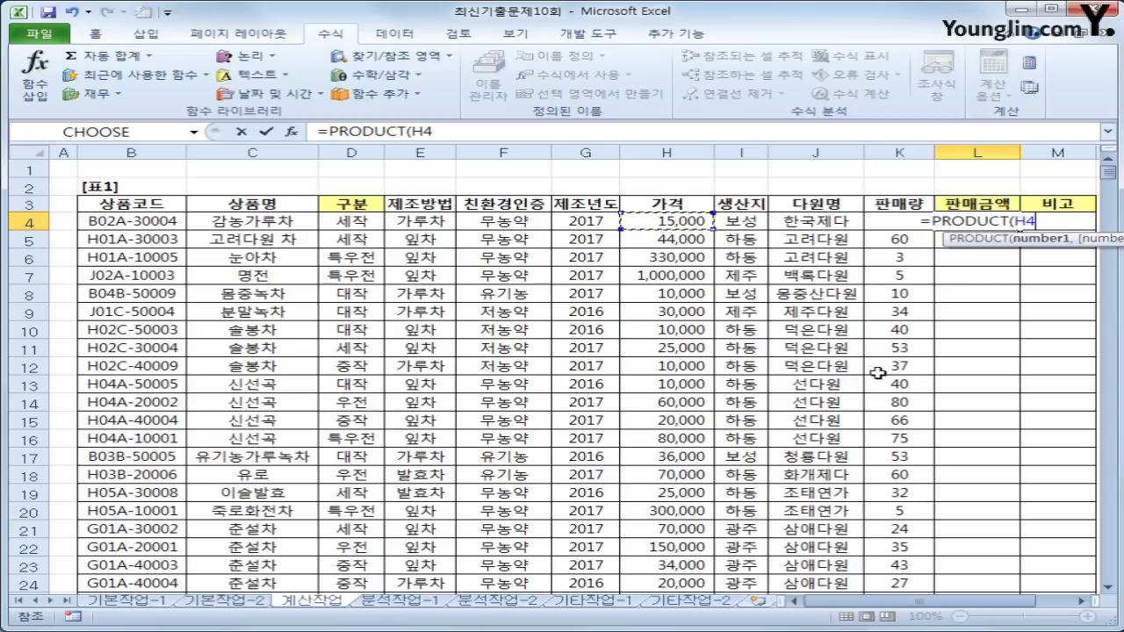
pyautogui.write(',')
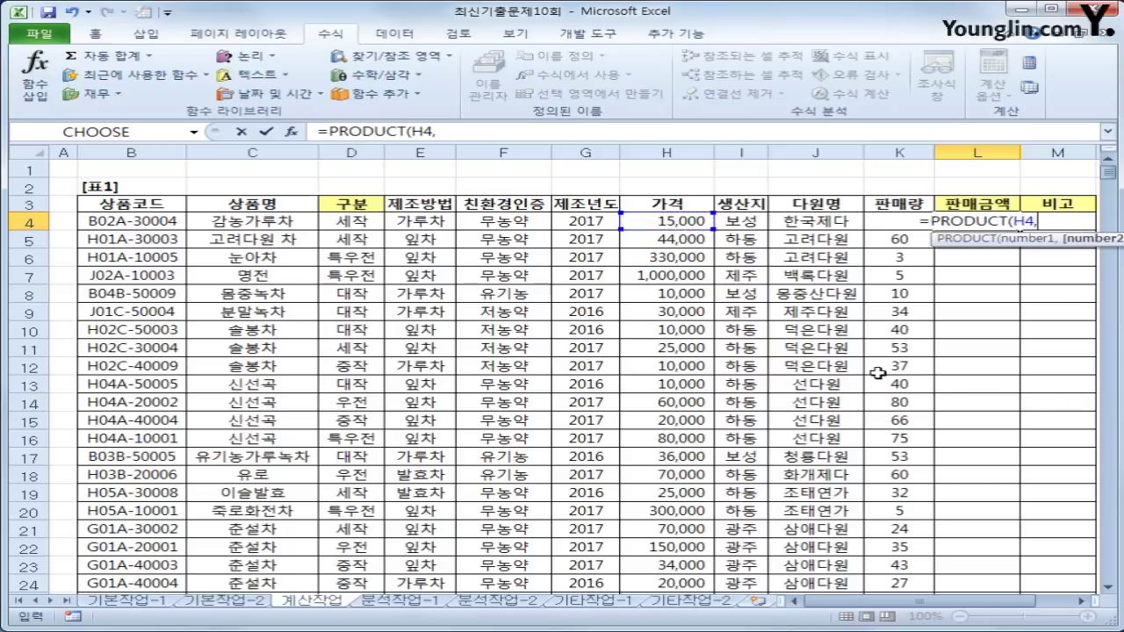
pyautogui.press('Left')
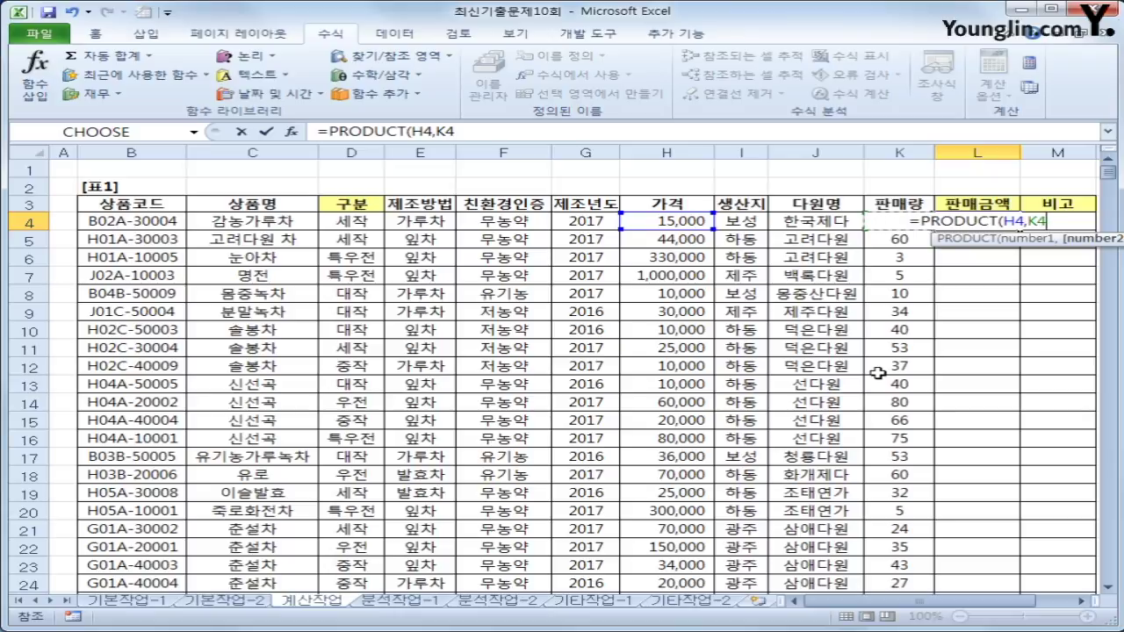
pyautogui.write(',')
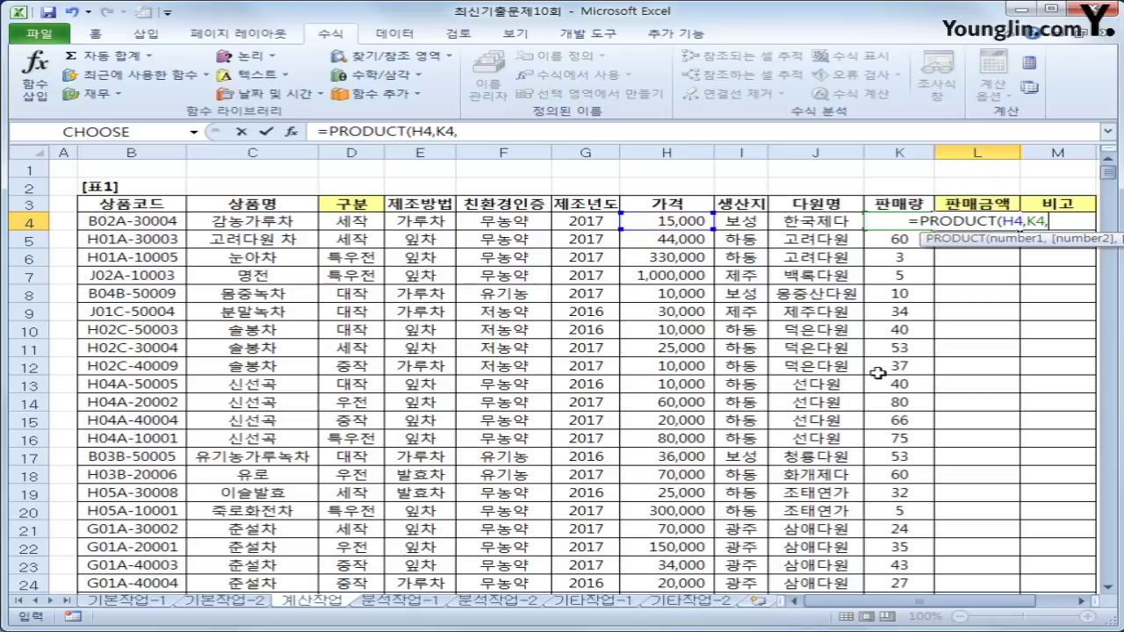
# - Start the third PRODUCT argument as (1-VLOOKUP, with 친환경인증 cell F4 as the lookup value
pyautogui.write('(1-')
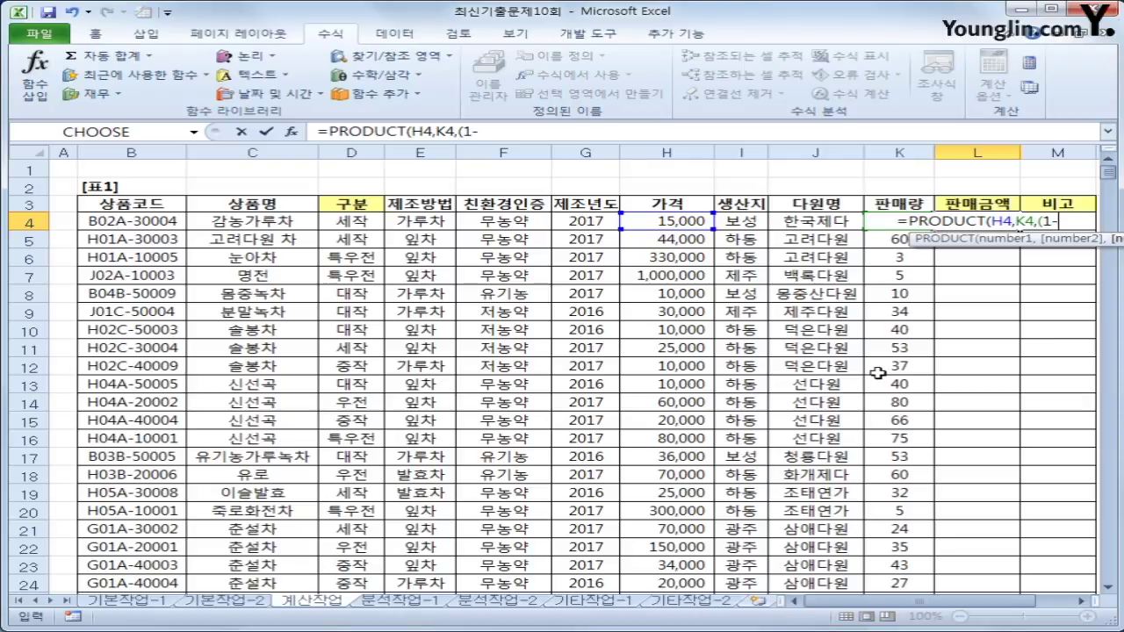
pyautogui.write('vl')
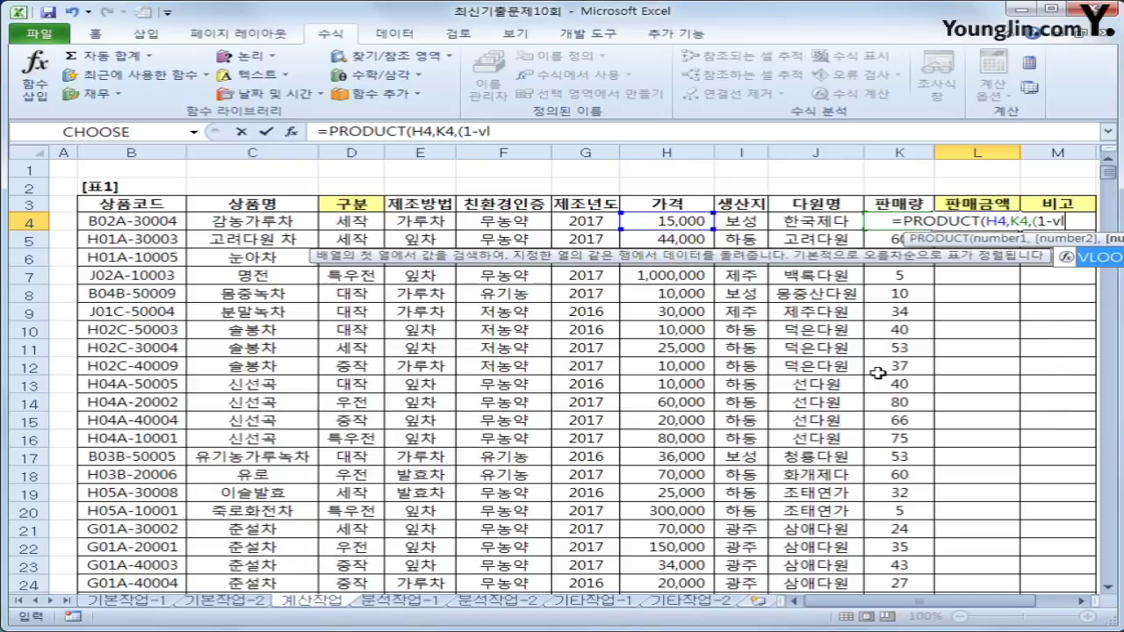
pyautogui.press('Tab')
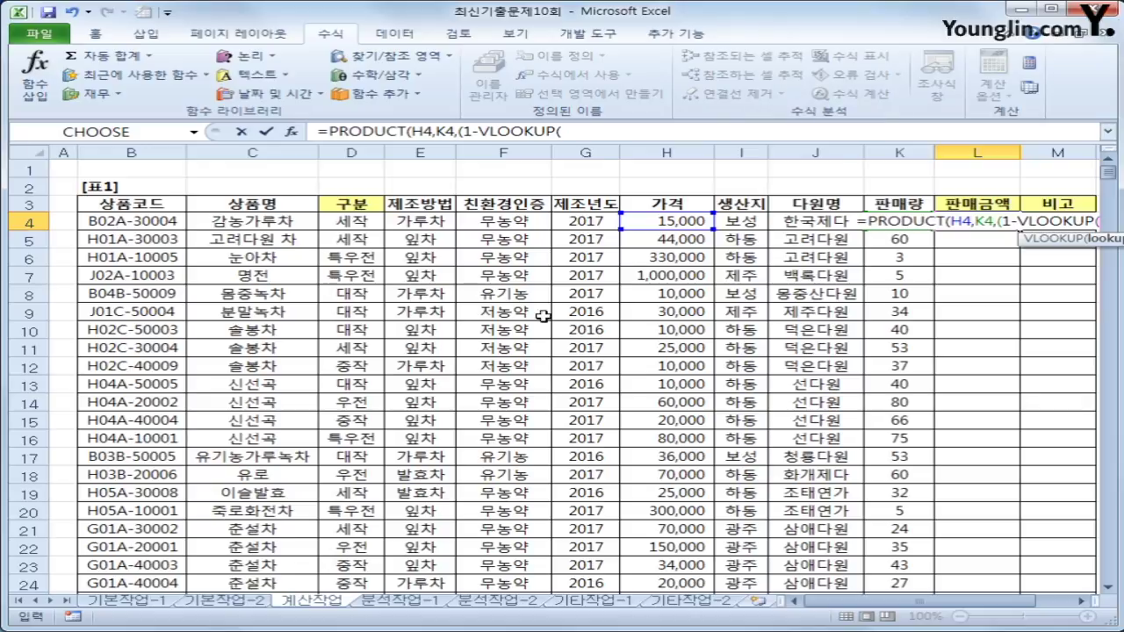
pyautogui.scroll(-5, 791, 419)
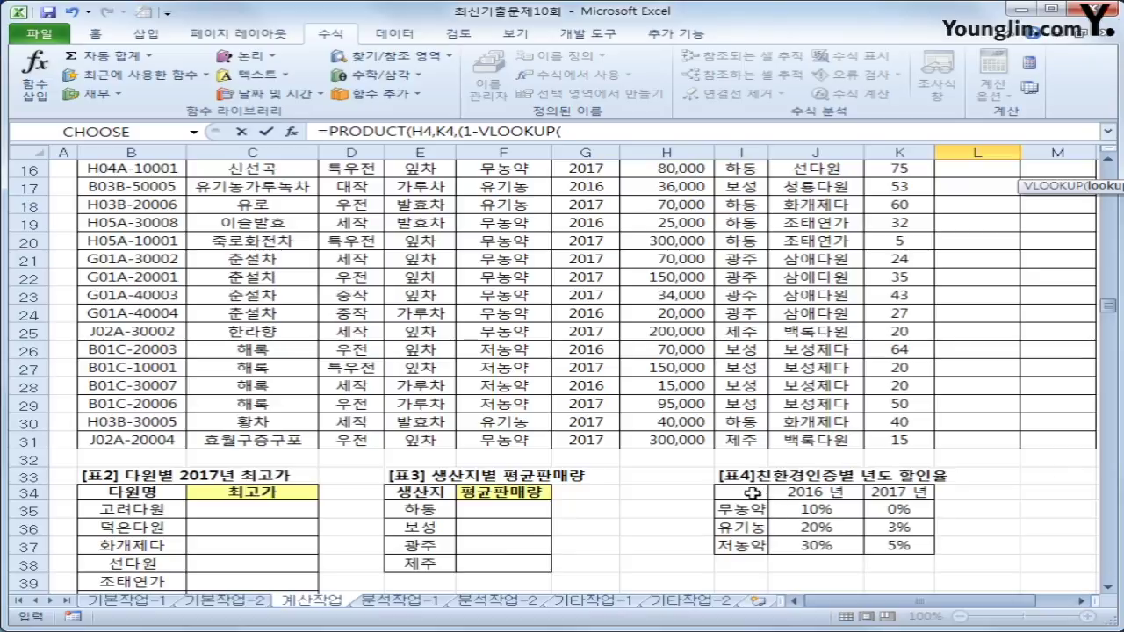
pyautogui.scroll(5, 737, 526)
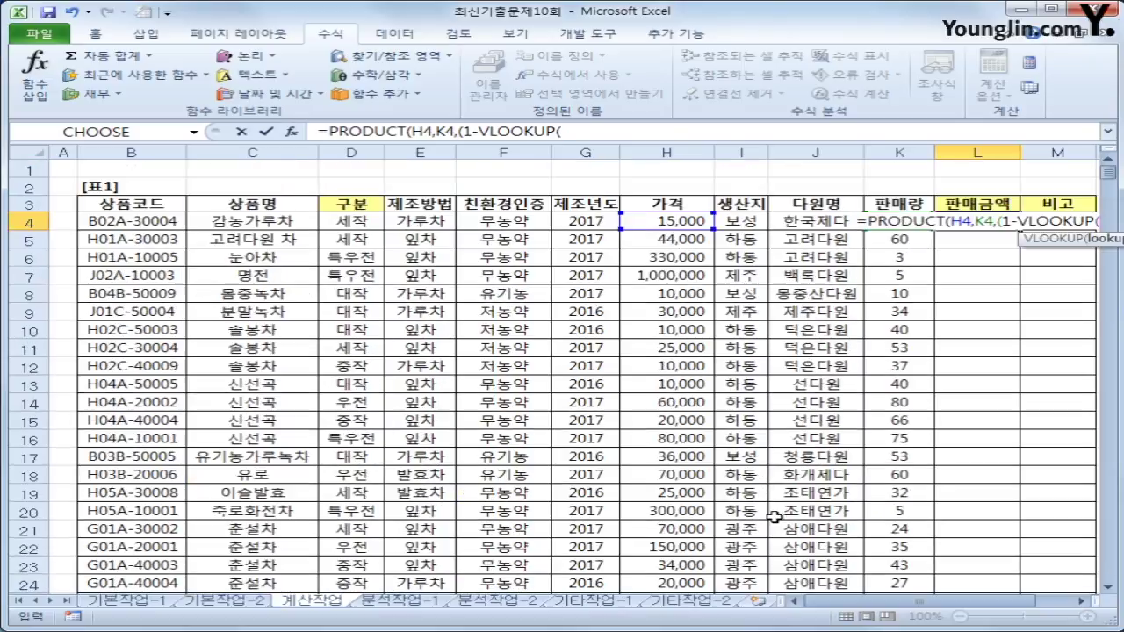
pyautogui.click(509, 223)
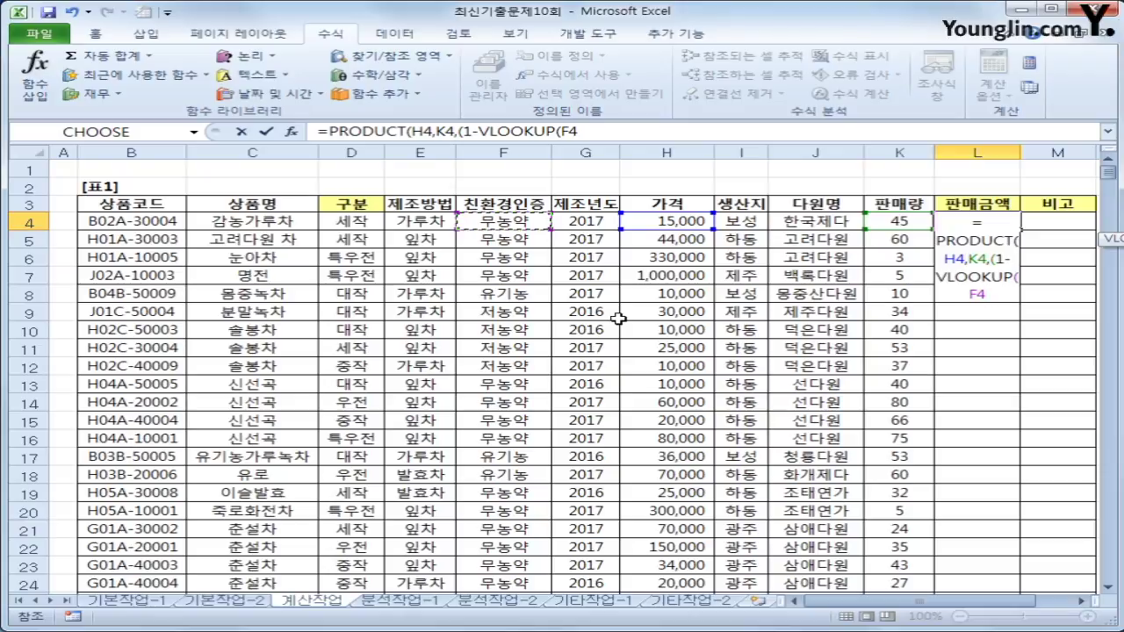
pyautogui.write(',')
# - Set the VLOOKUP table array to the 표4 discount rates as absolute range $I$35:$K$37
pyautogui.scroll(-6, 759, 448)
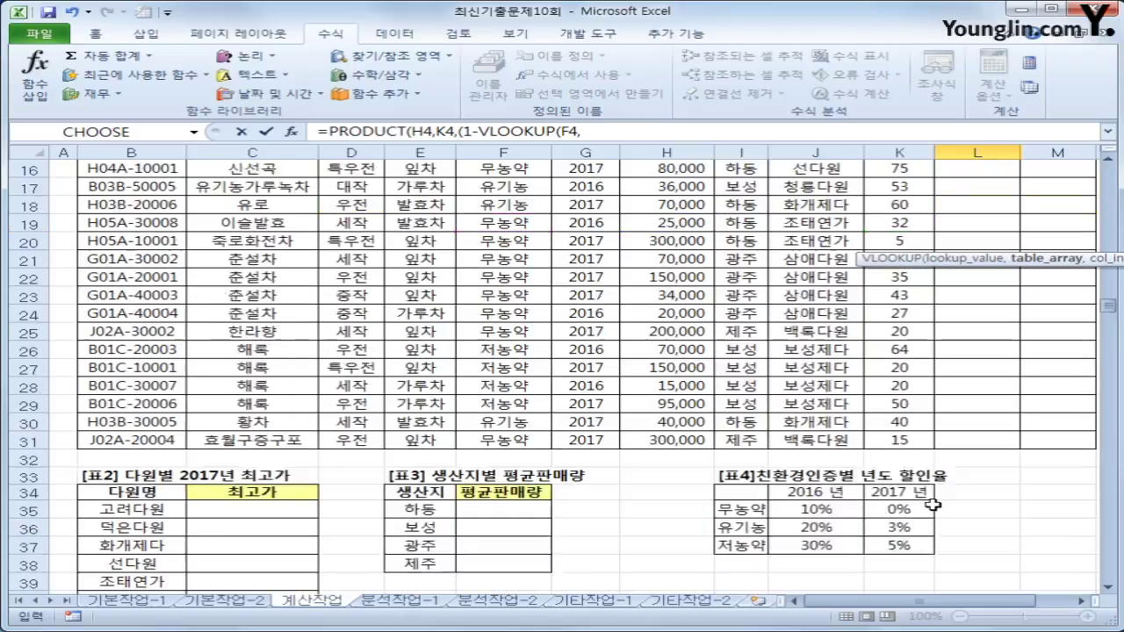
pyautogui.moveTo(758, 447); pyautogui.dragTo(903, 494)
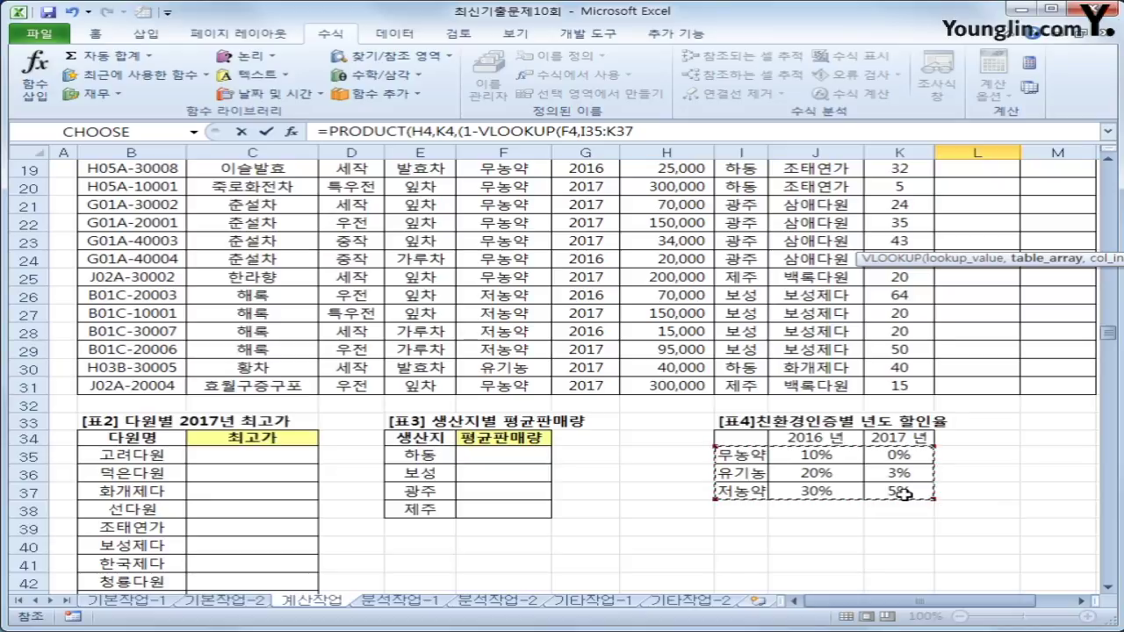
pyautogui.press('F4')
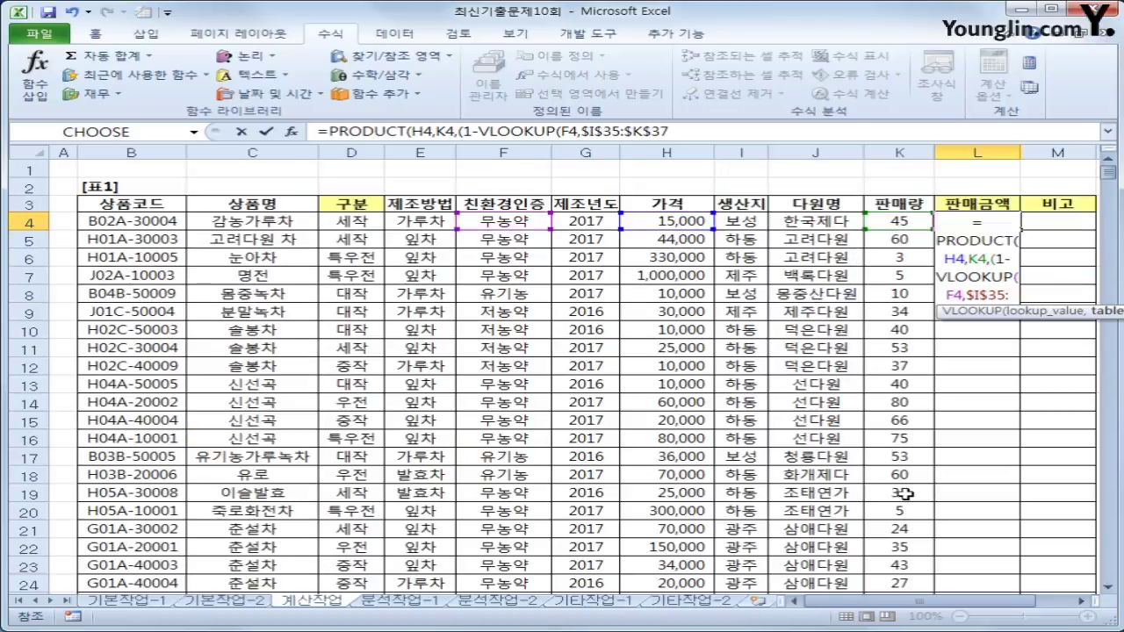
pyautogui.write(',')
# - Nest a MATCH function as the VLOOKUP column index, with 제조년도 cell G4 as its lookup value
pyautogui.scroll(-5, 903, 492)
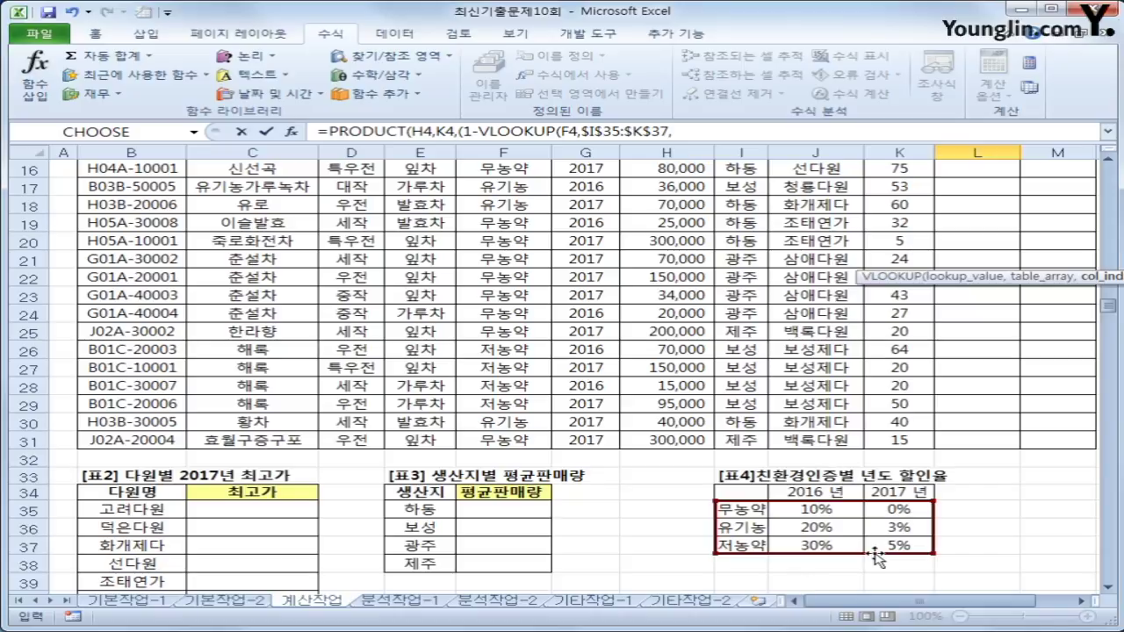
pyautogui.scroll(5, 876, 556)
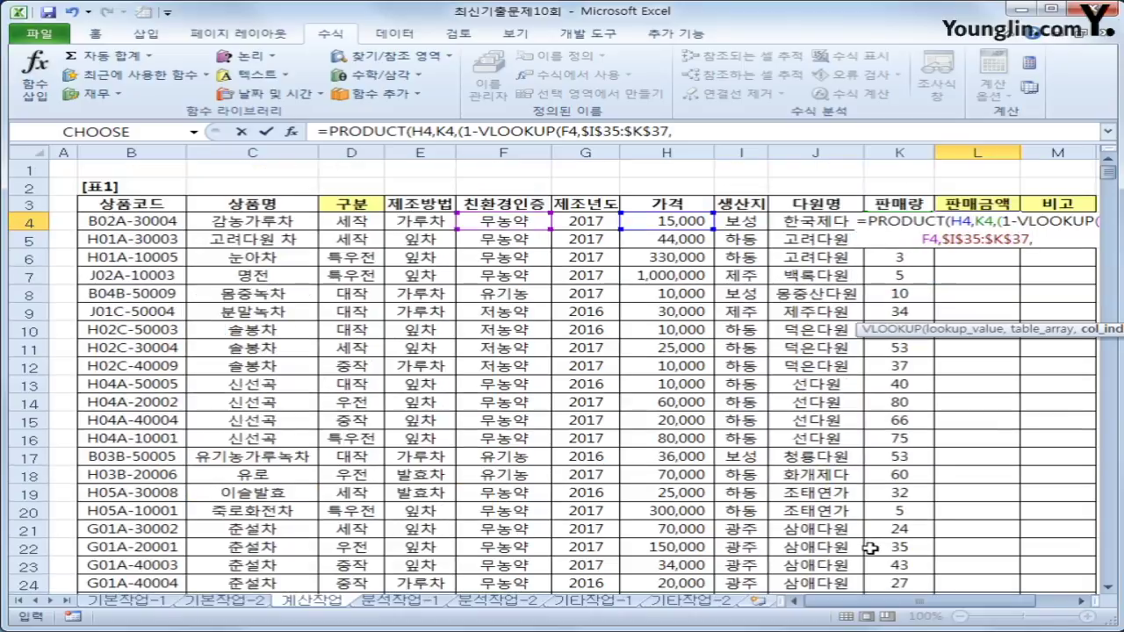
pyautogui.write('match')
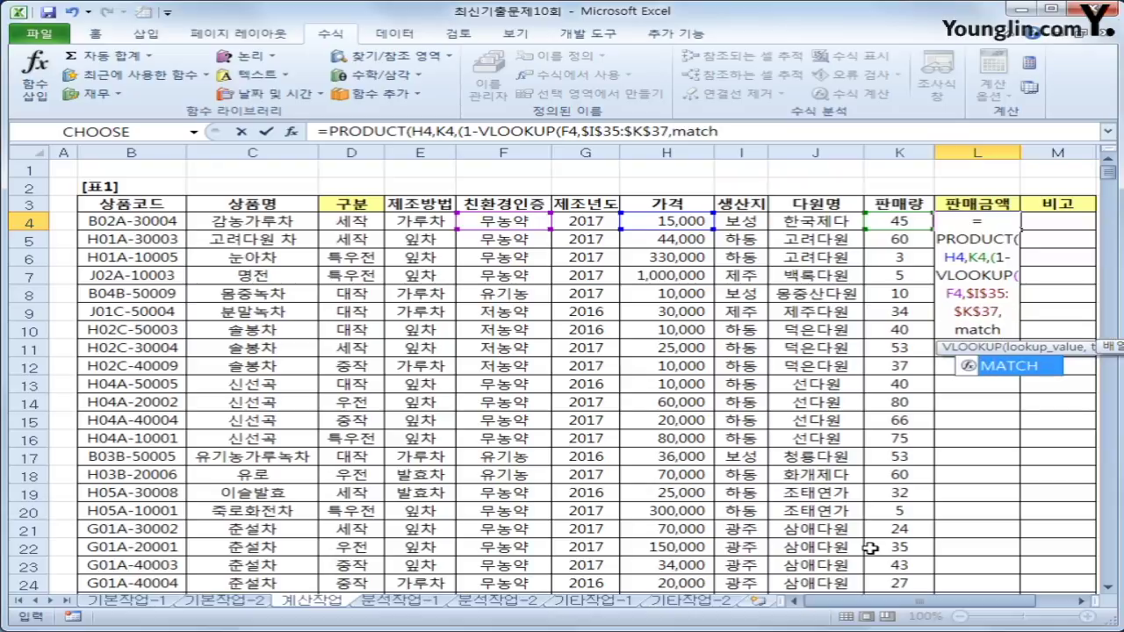
pyautogui.press('Tab')
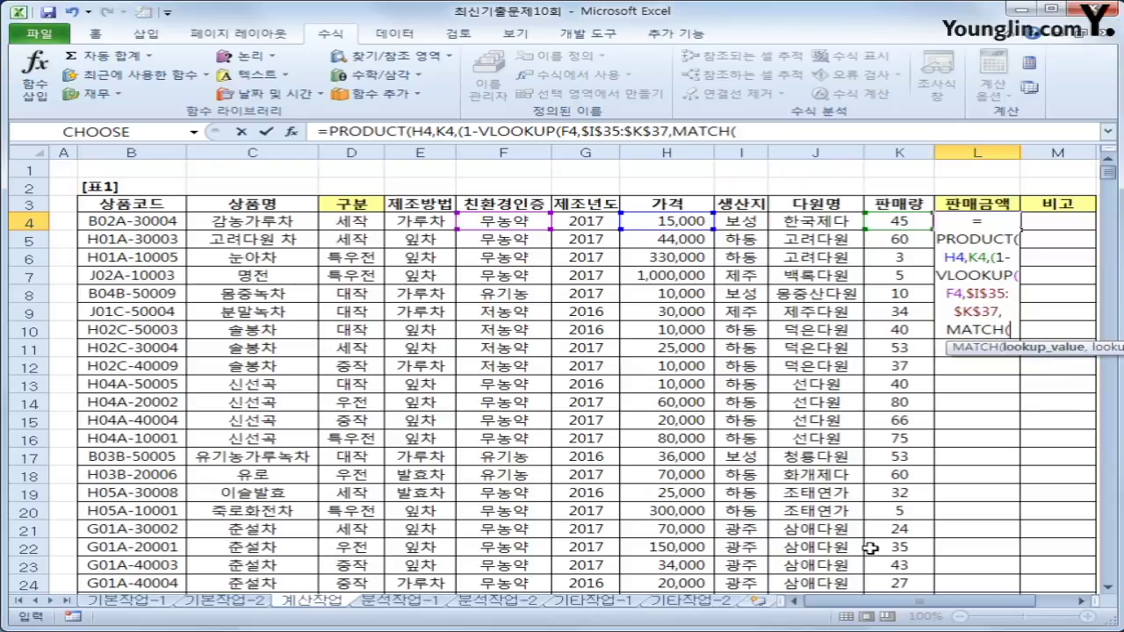
pyautogui.click(771, 130)
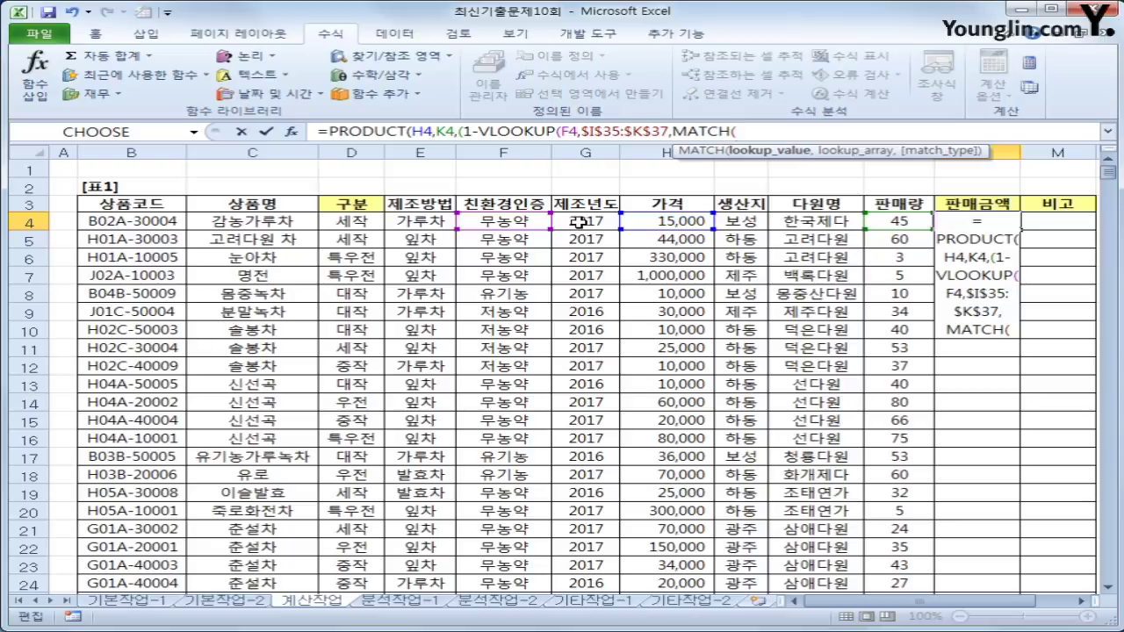
pyautogui.click(580, 224)
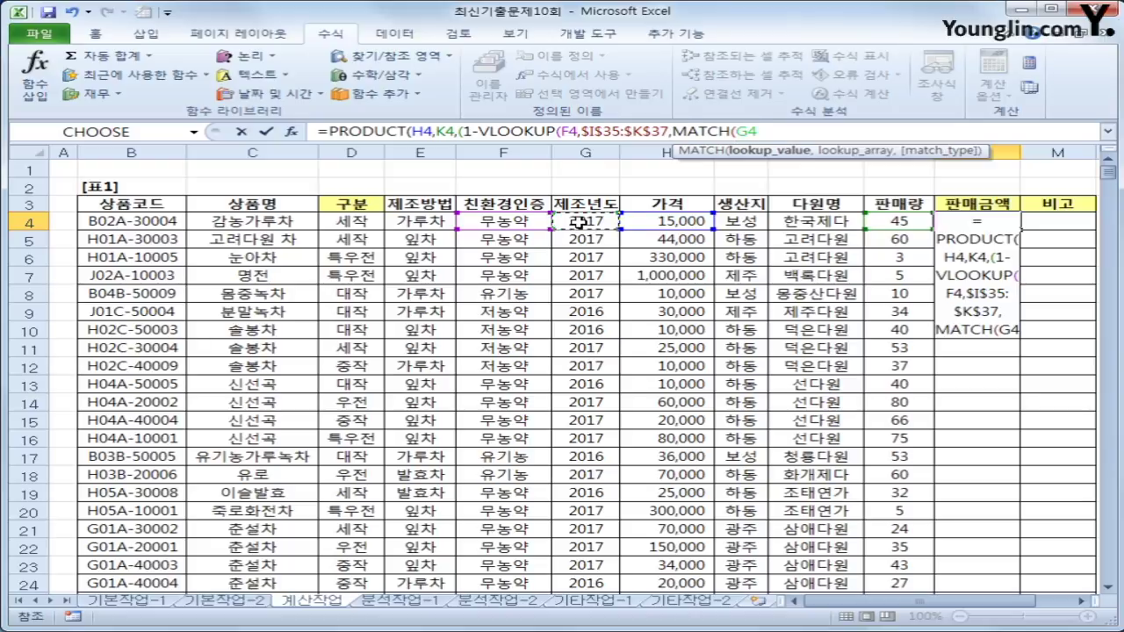
pyautogui.write(',')
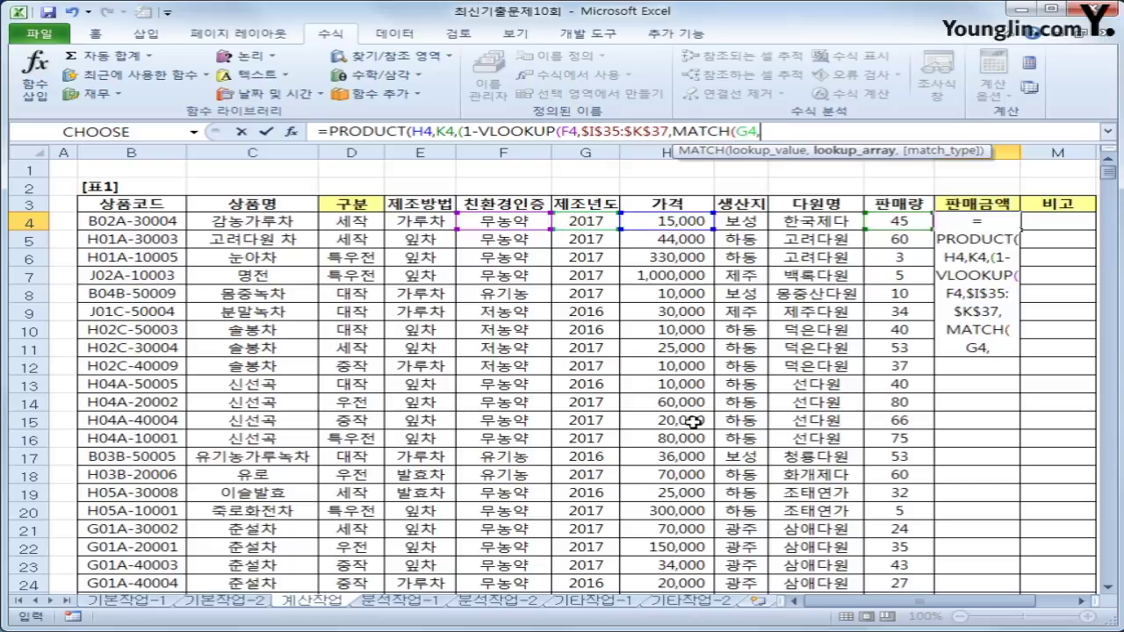
pyautogui.click(1109, 587)
pyautogui.click(1109, 587)
pyautogui.scroll(-4, 1109, 587)
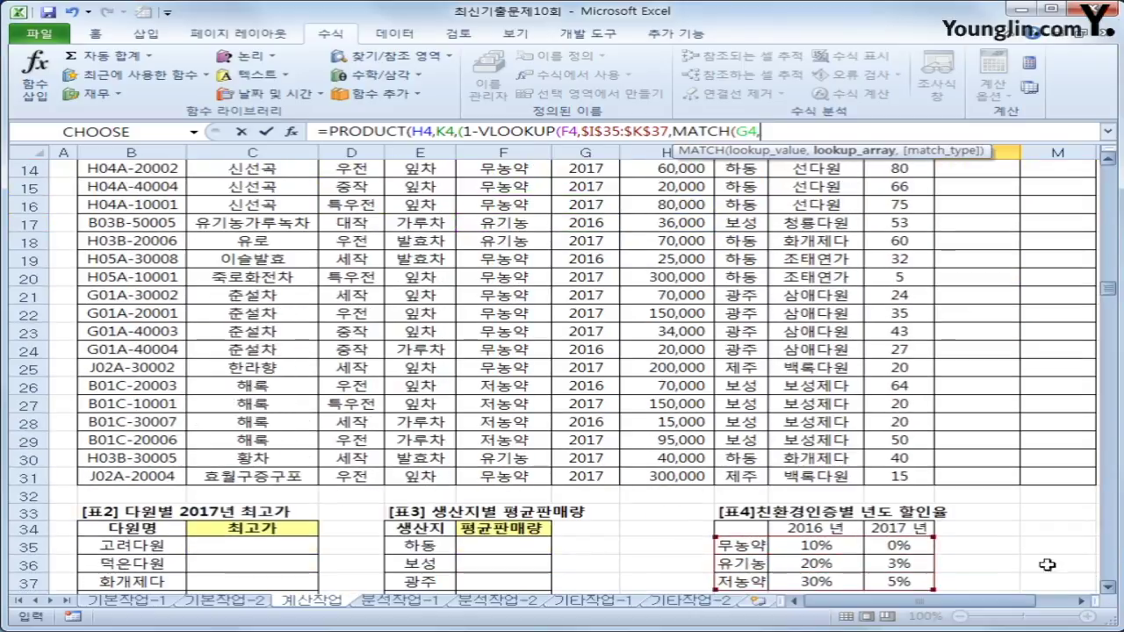
pyautogui.moveTo(830, 528); pyautogui.dragTo(896, 529)
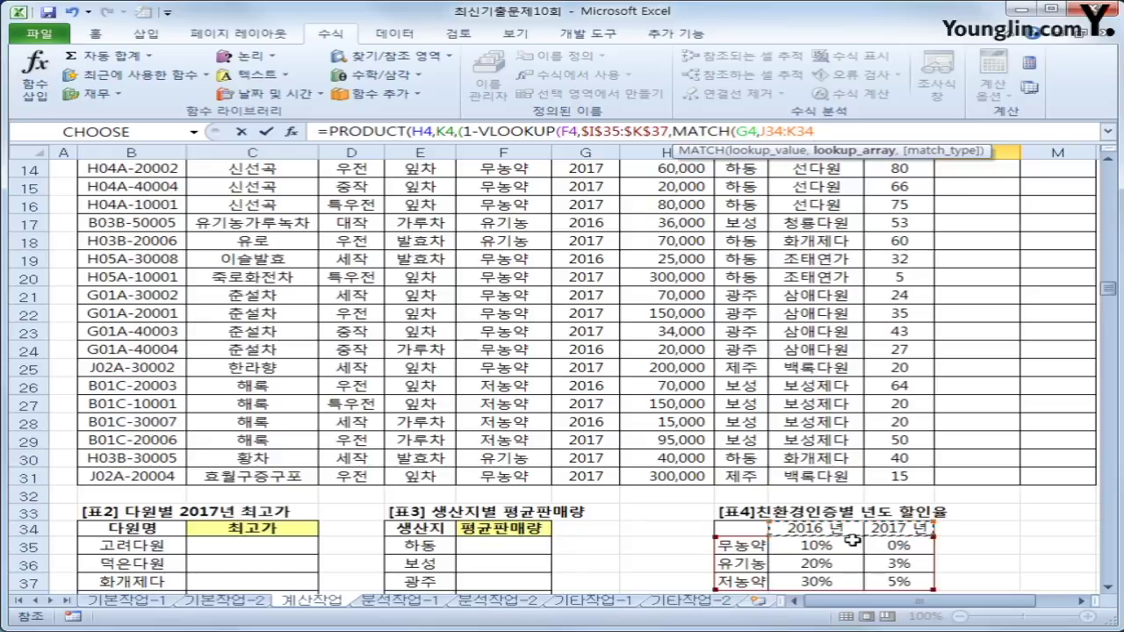
pyautogui.moveTo(746, 528); pyautogui.dragTo(872, 528)
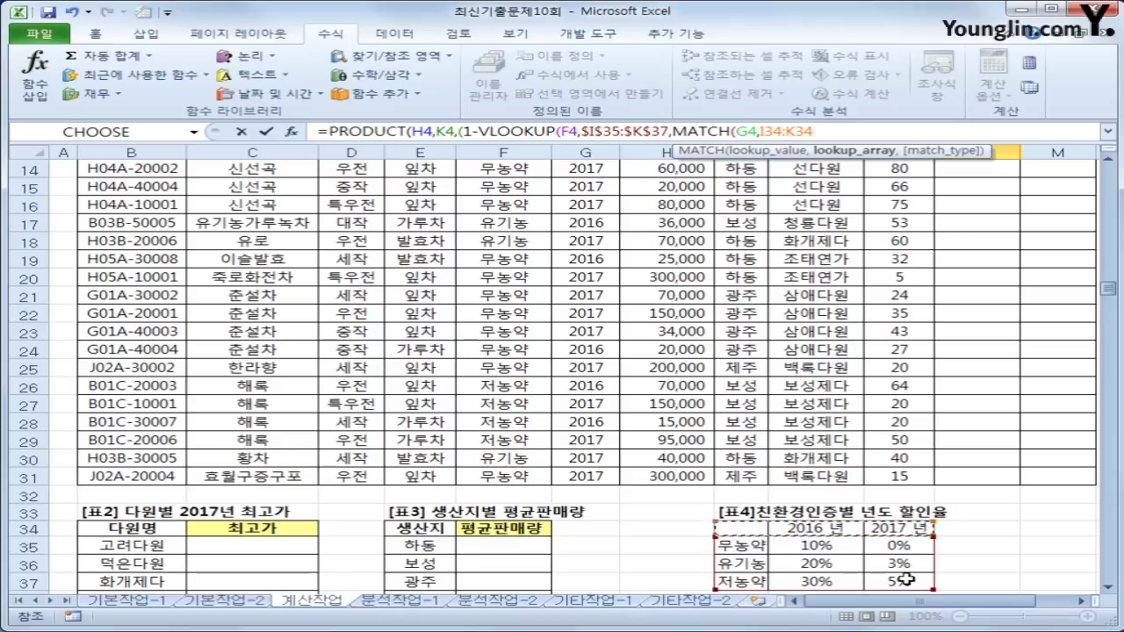
pyautogui.moveTo(761, 131); pyautogui.dragTo(815, 131)
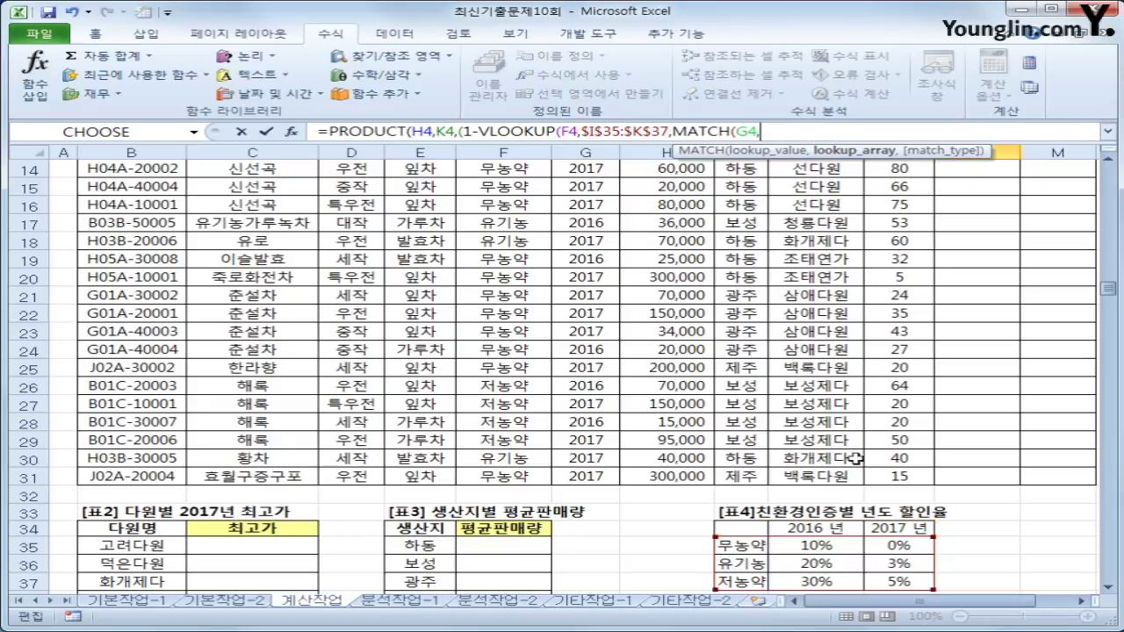
# - Set the MATCH lookup array to the 표4 year headers $J$34:$K$34 with match type 0, and close the function
pyautogui.click(795, 528)
pyautogui.moveTo(795, 528); pyautogui.dragTo(888, 528)
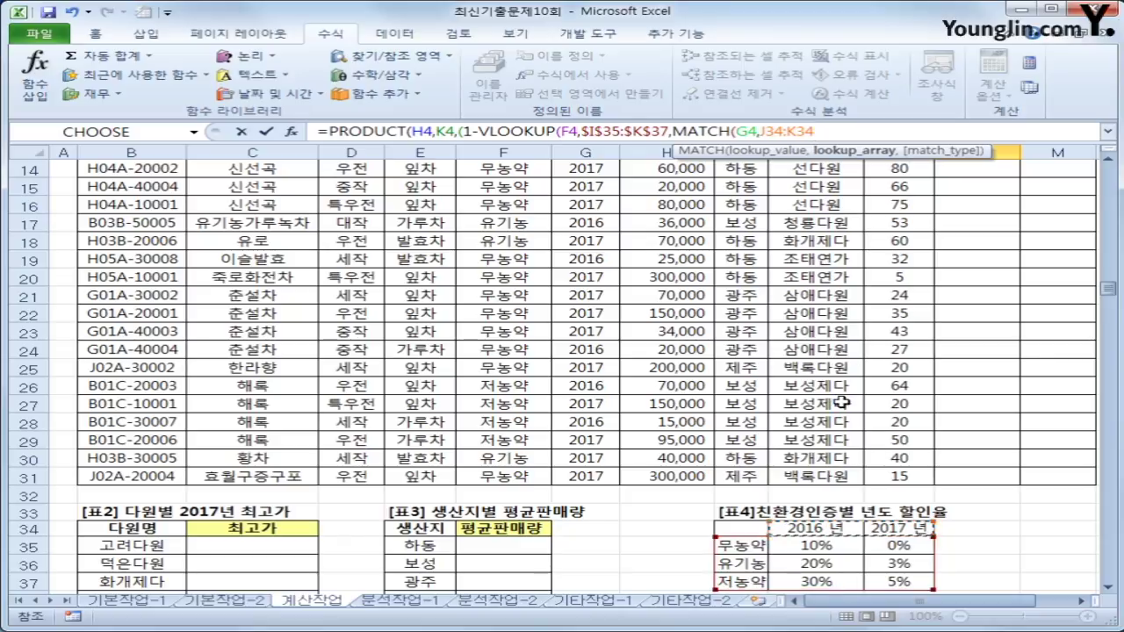
pyautogui.press('F4')
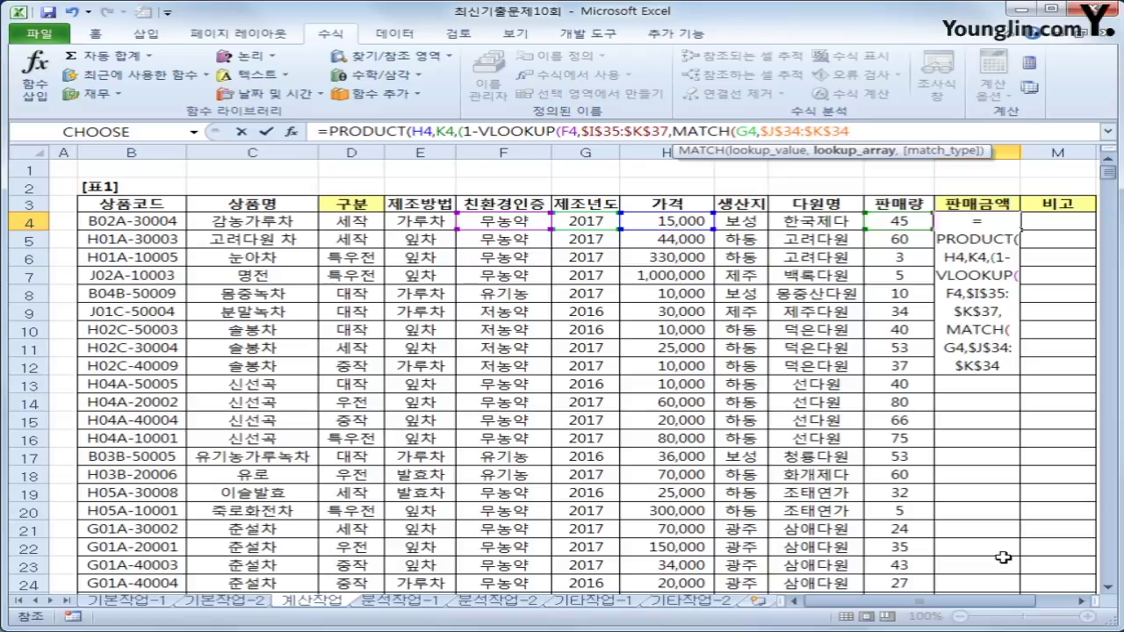
pyautogui.write(',0')
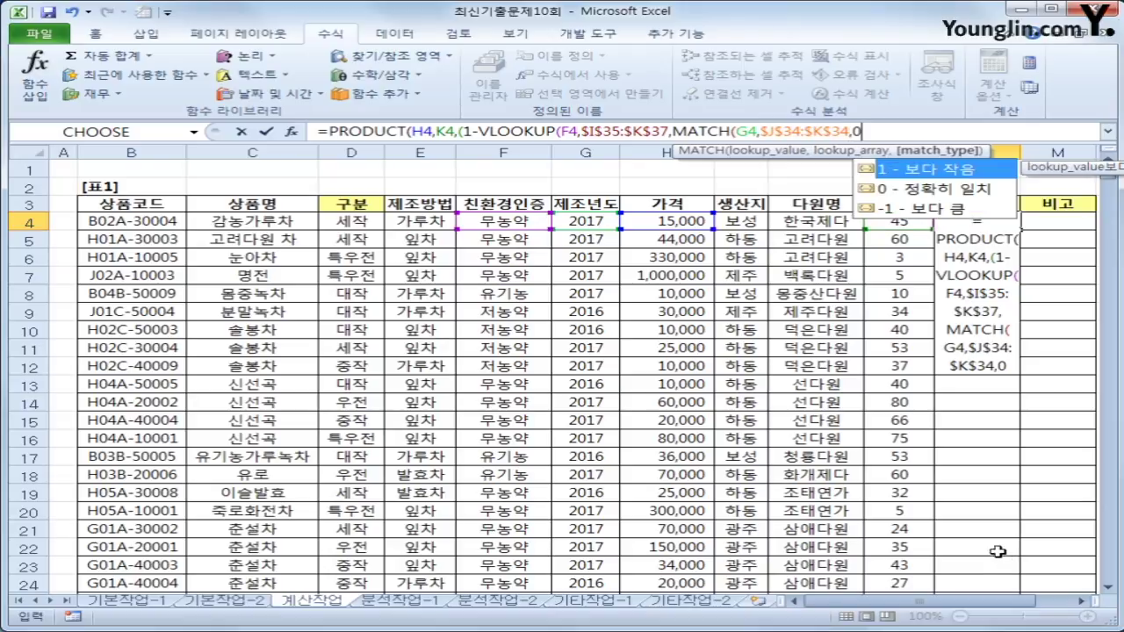
pyautogui.write(')')
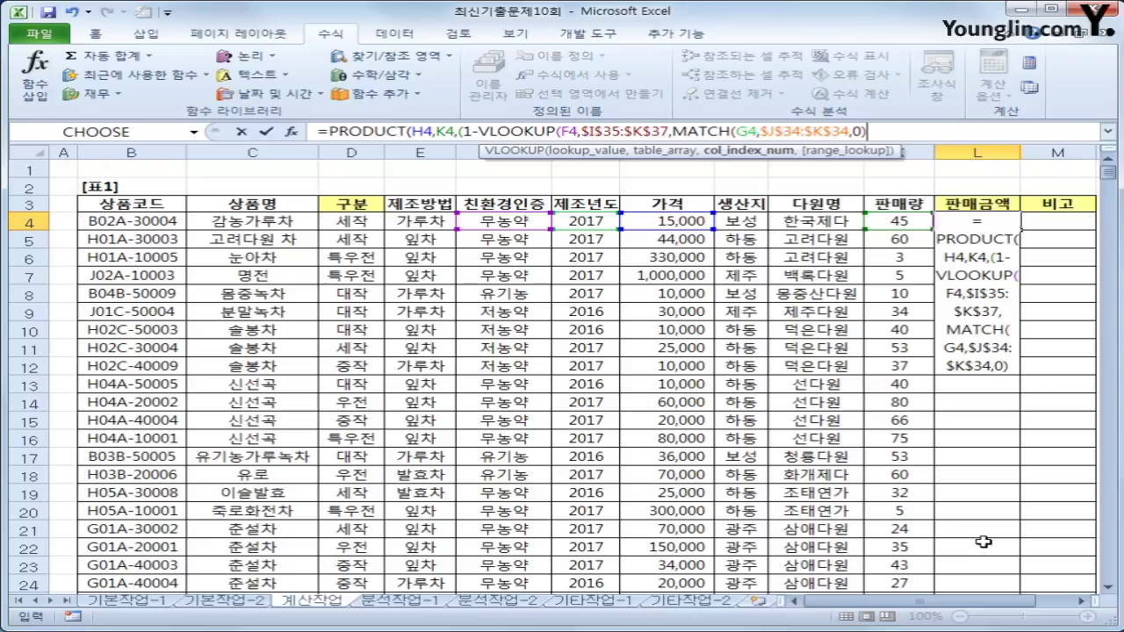
# - Add +1 after the MATCH result, close the remaining parentheses and confirm the L4 formula
pyautogui.write('+1')
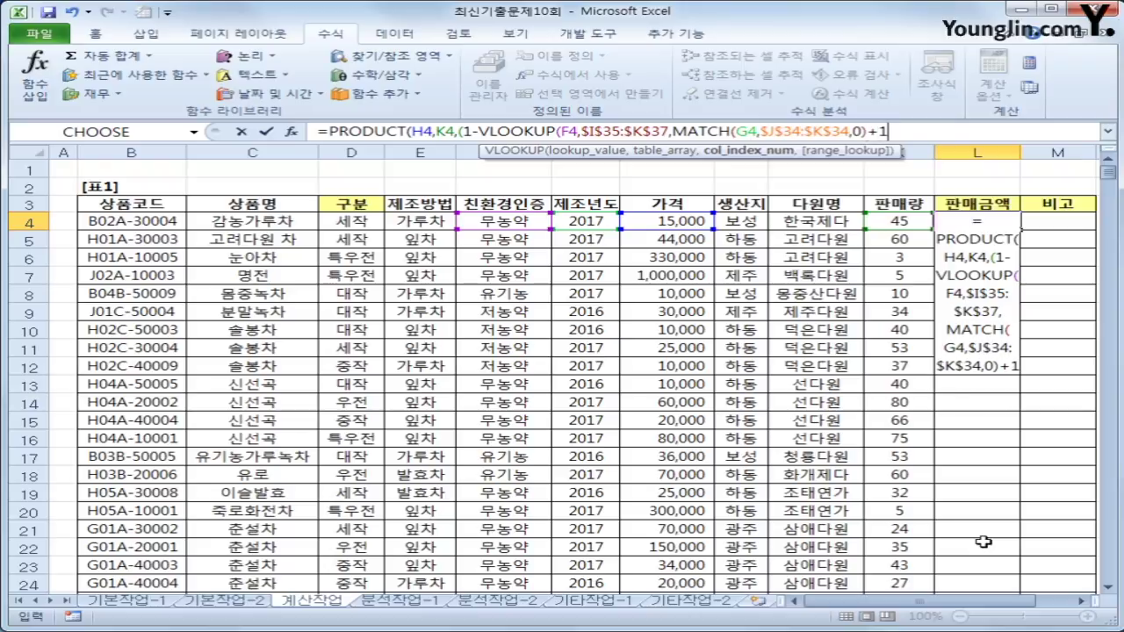
pyautogui.write(')')
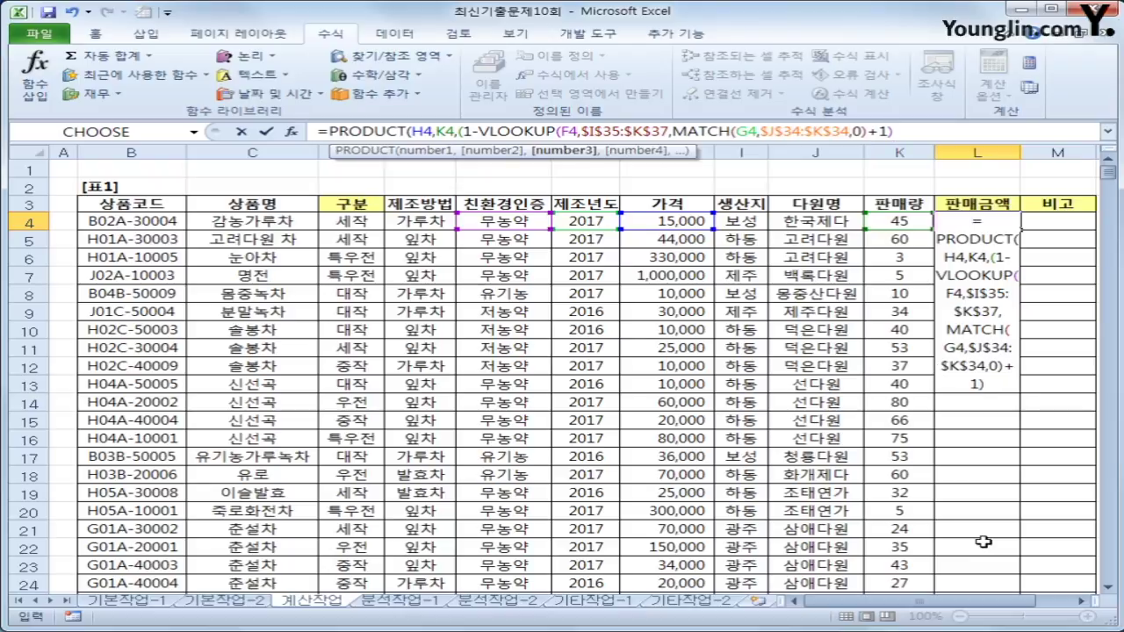
pyautogui.write('))')
pyautogui.press('Return')
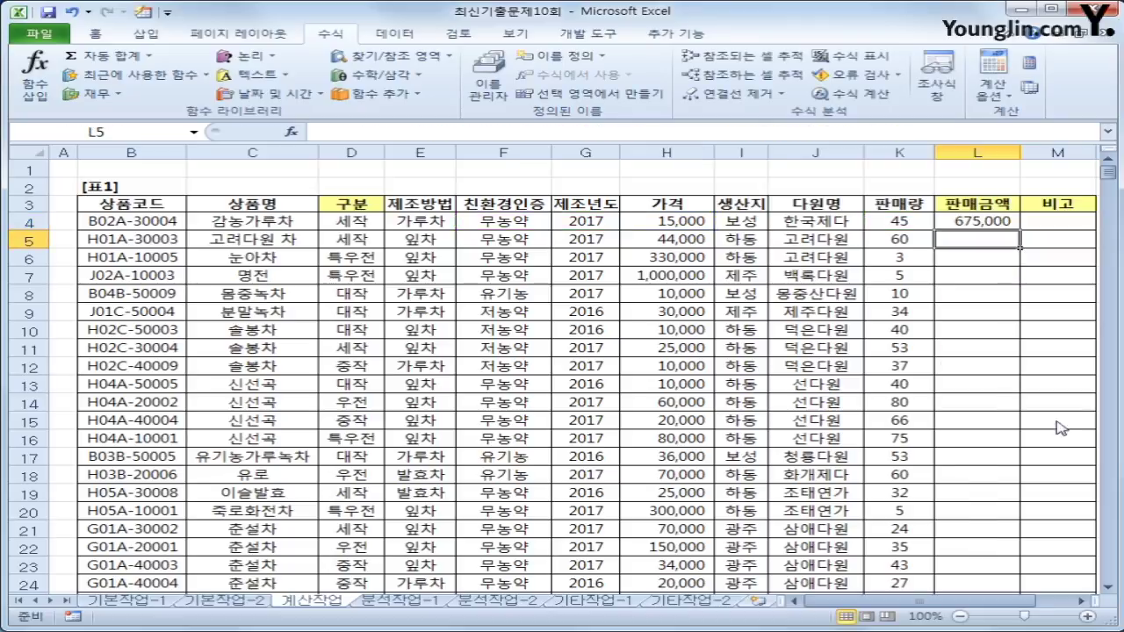
# - Fill the L4 formula down the whole 판매금액 column and check the filled rows
pyautogui.click(1010, 220)
pyautogui.doubleClick(1021, 229)
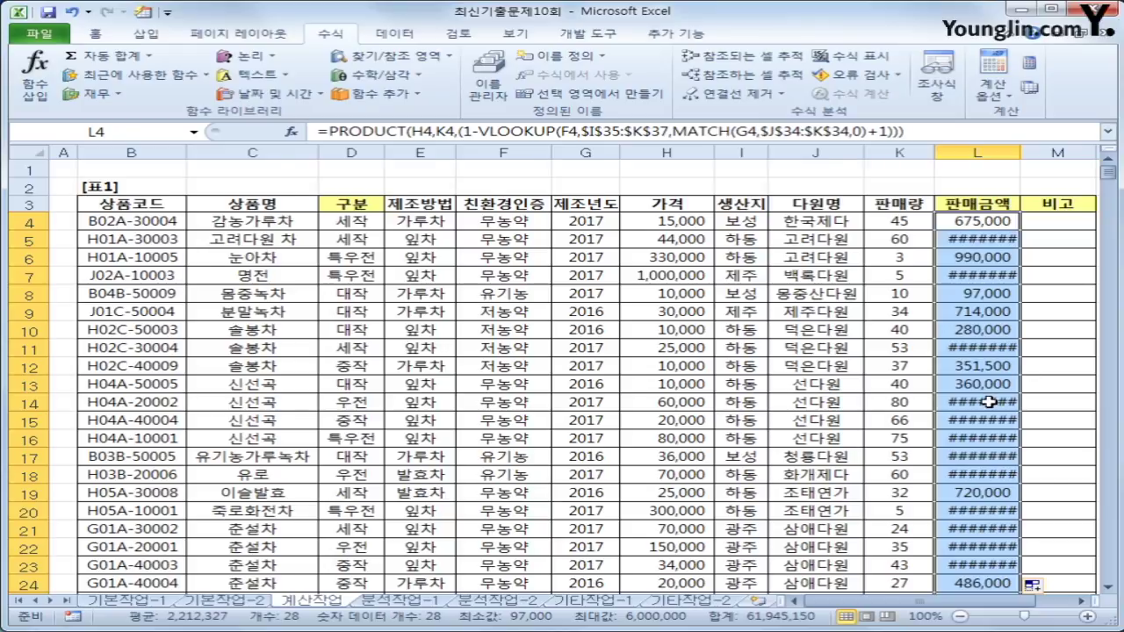
pyautogui.scroll(-2, 990, 401)
pyautogui.scroll(2, 988, 402)
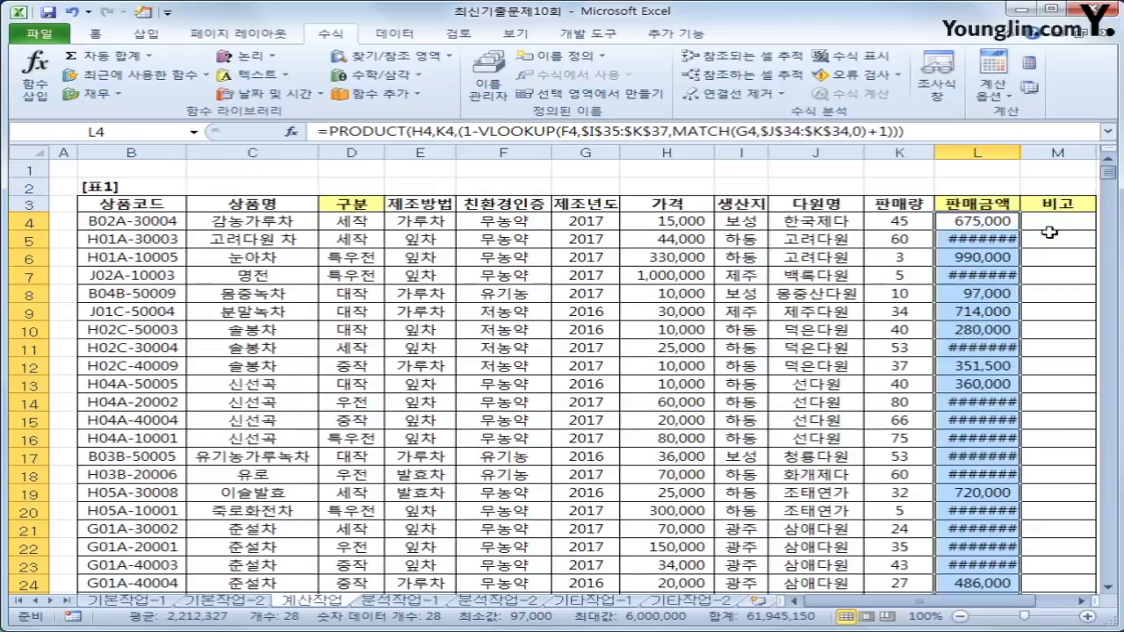
# - Auto-fit the width of column L to its amounts and review the 판매금액 values
pyautogui.doubleClick(1019, 151)
pyautogui.scroll(-1, 1003, 351)
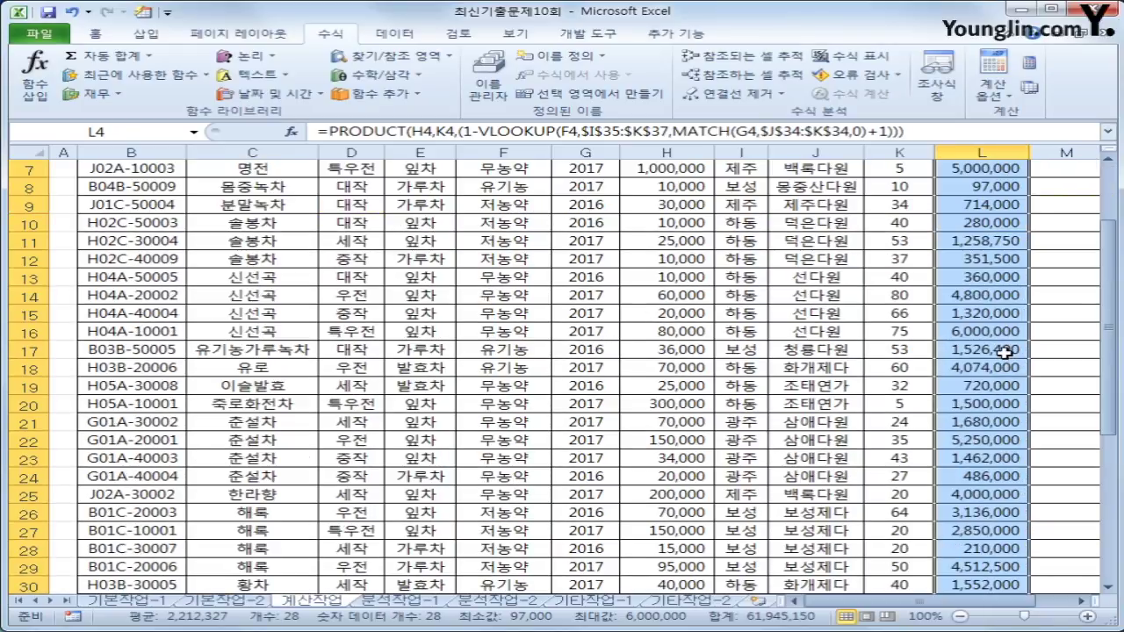
pyautogui.scroll(2, 1004, 351)
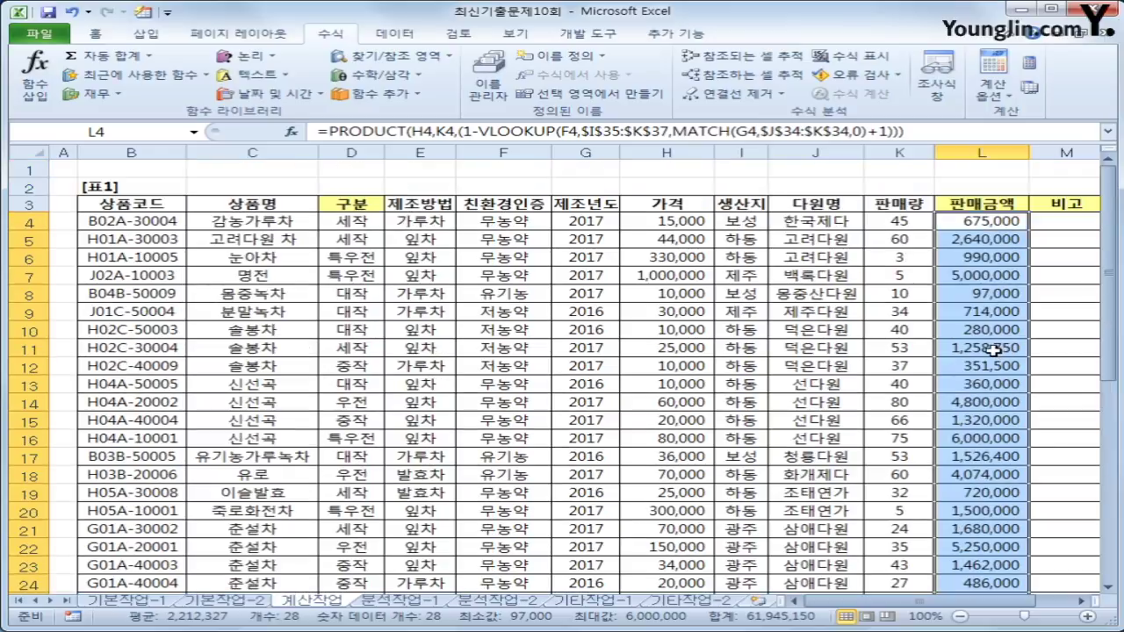
# - Select the first 비고 cell, M4, open the Visual Basic editor and insert a new module into the workbook project
pyautogui.click(1063, 226)
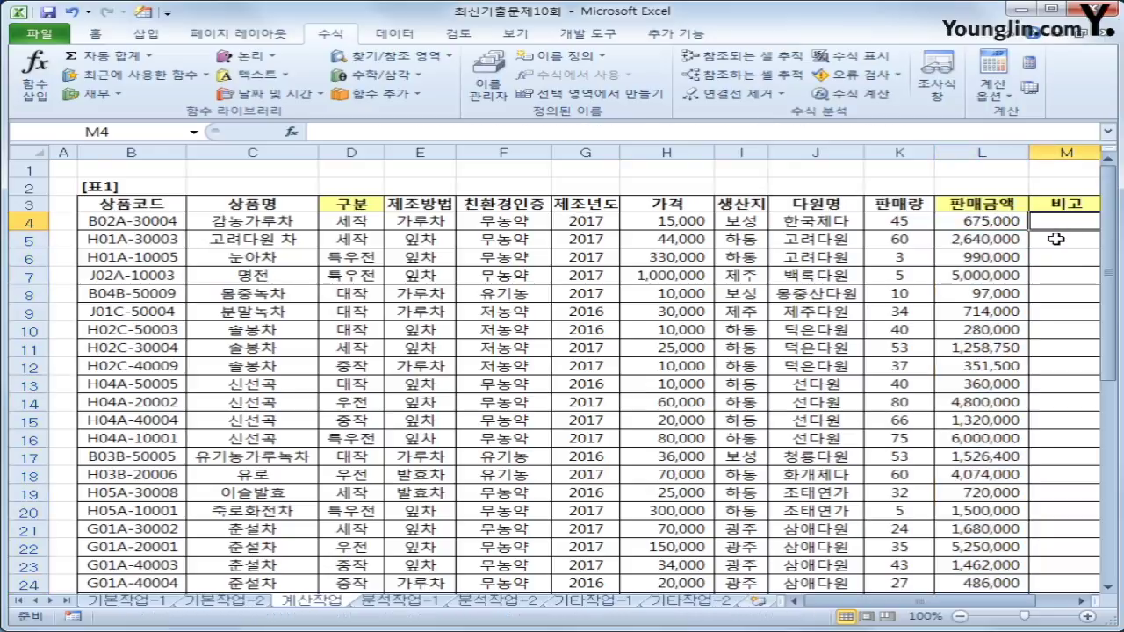
pyautogui.click(596, 36)
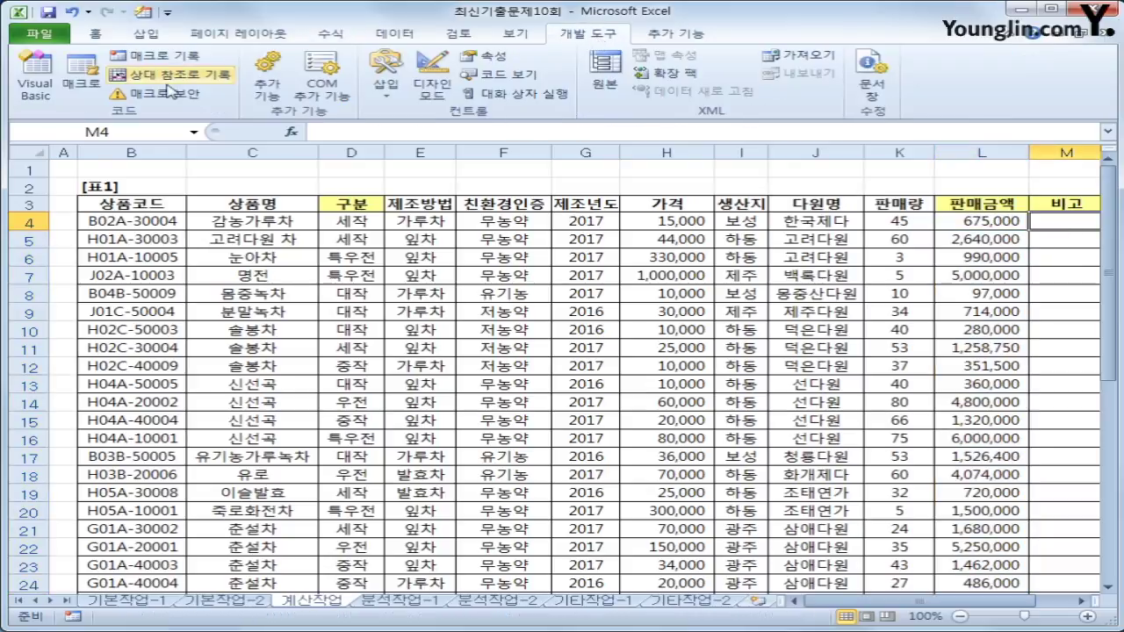
pyautogui.click(35, 83)
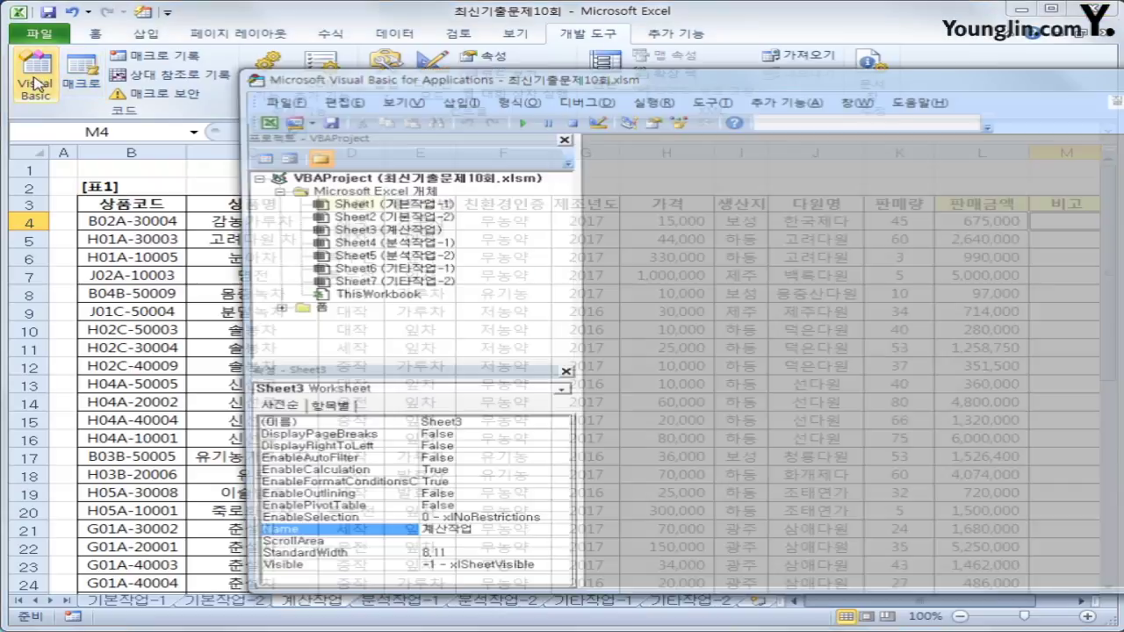
pyautogui.moveTo(622, 75); pyautogui.dragTo(419, 55)
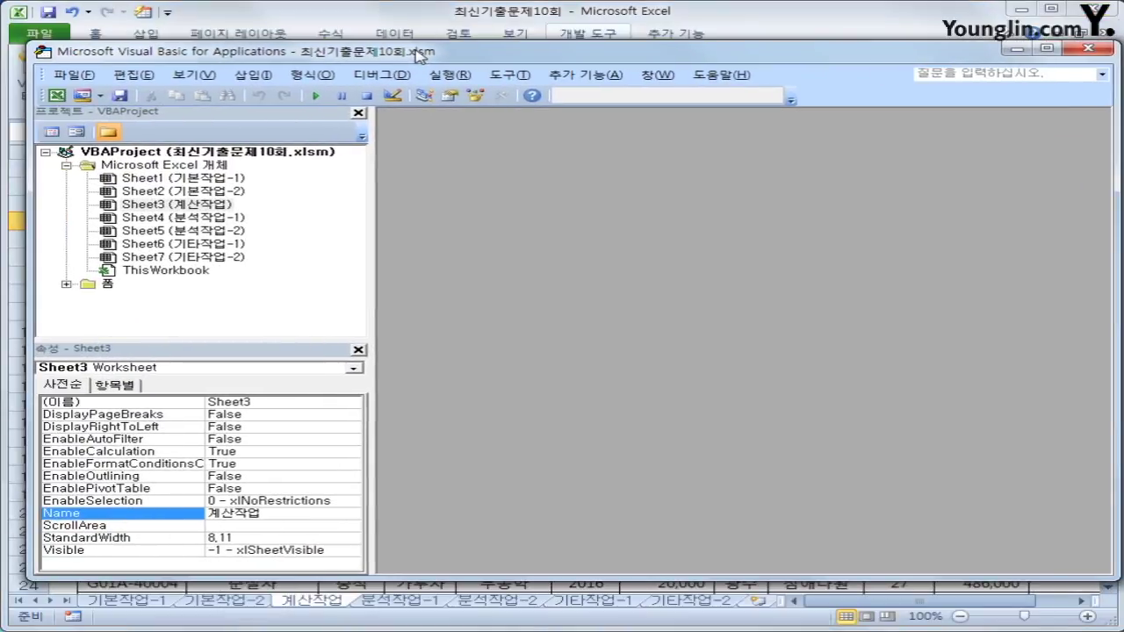
pyautogui.click(254, 74)
pyautogui.click(285, 138)
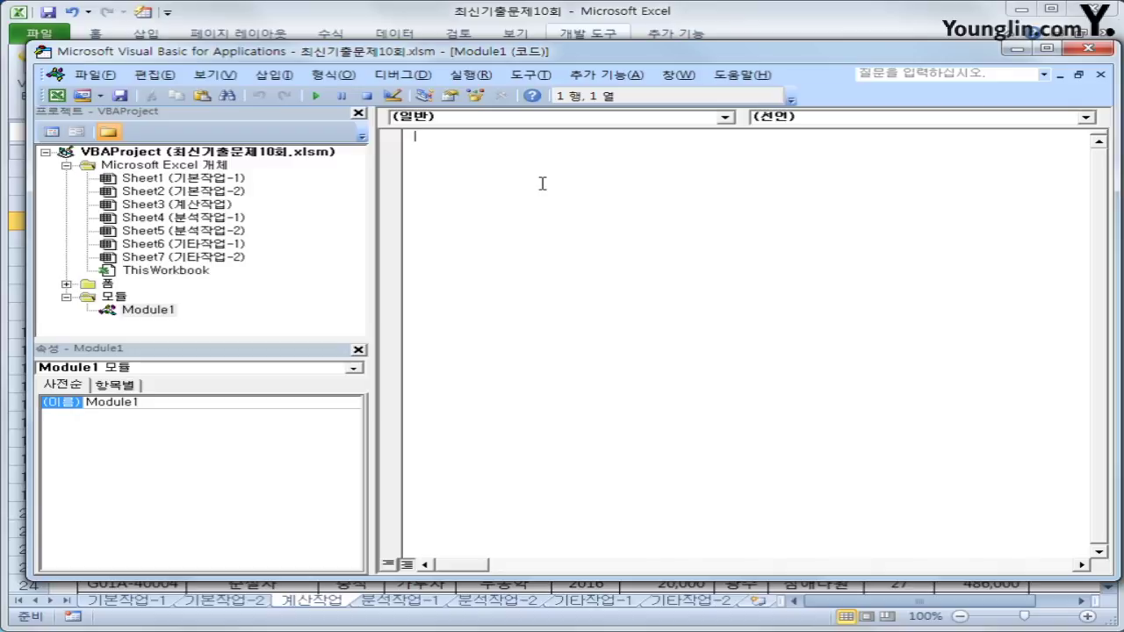
# - Declare the public function fn비고 with the arguments 친환경인증, 제조년도 and 판매량
pyautogui.write('public function fn')
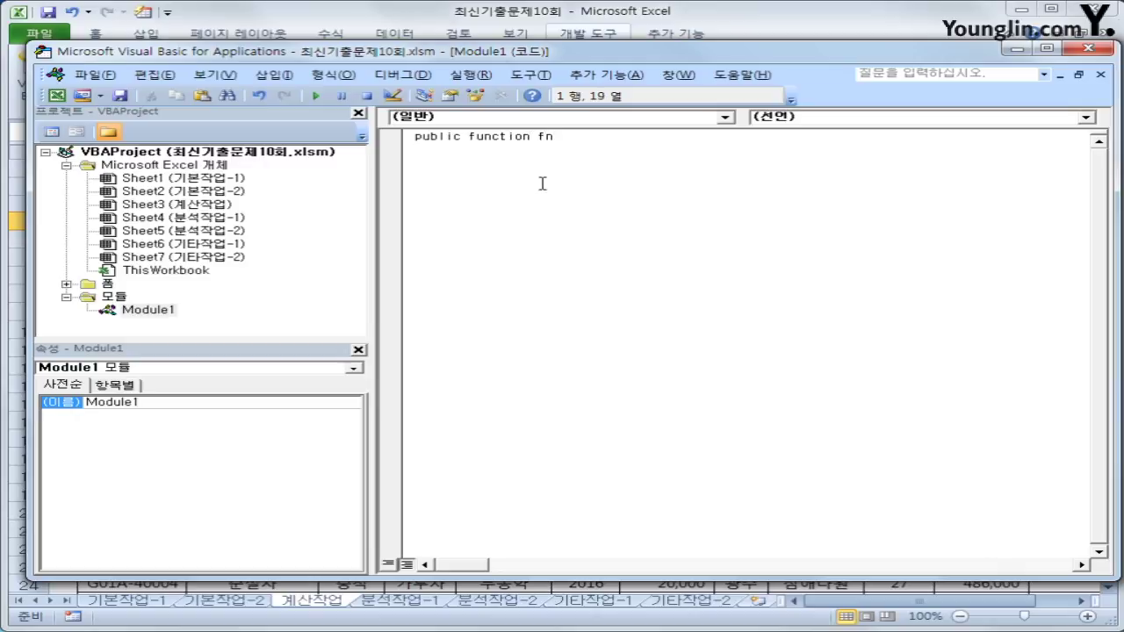
pyautogui.write('비고(친환경')
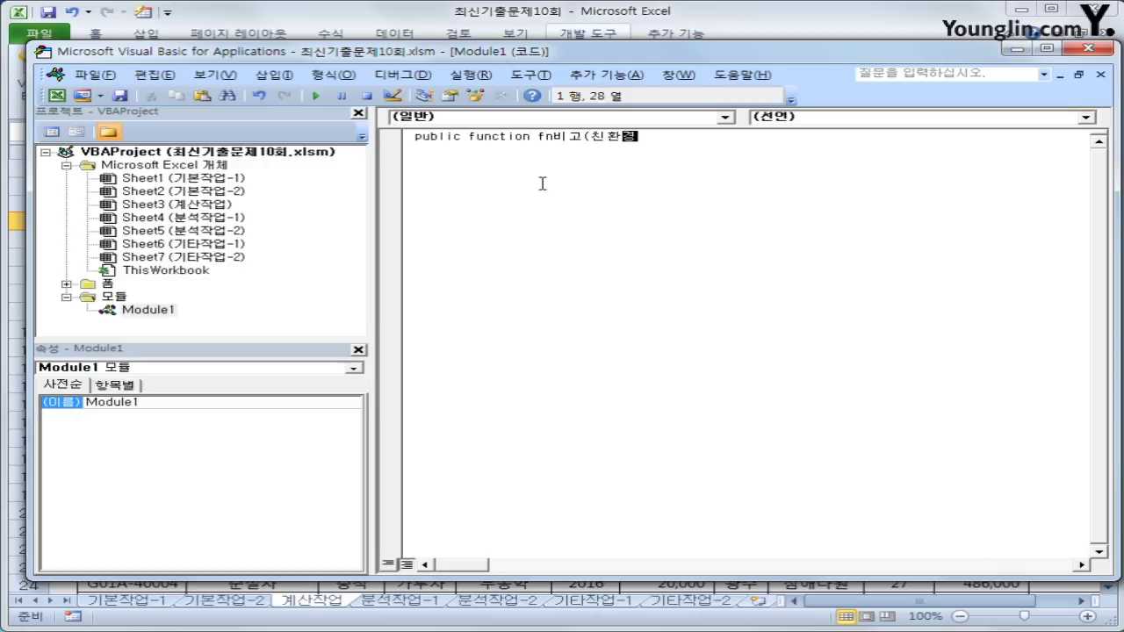
pyautogui.write('이인증, 제조')
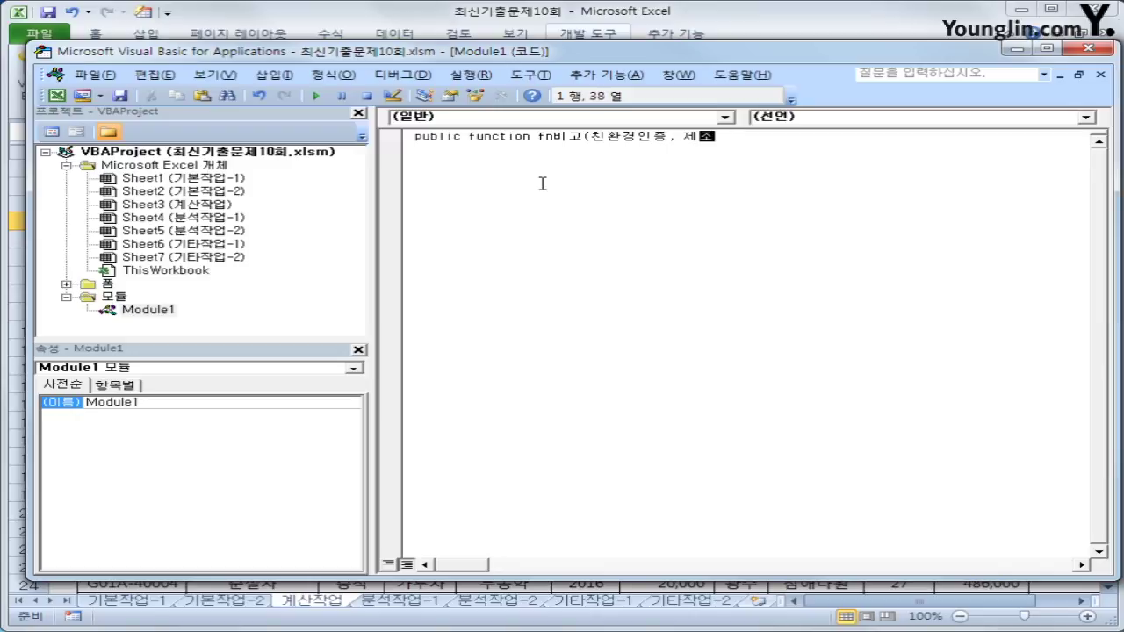
pyautogui.write('년ㄷ도, 판매량)')
pyautogui.press('Return')
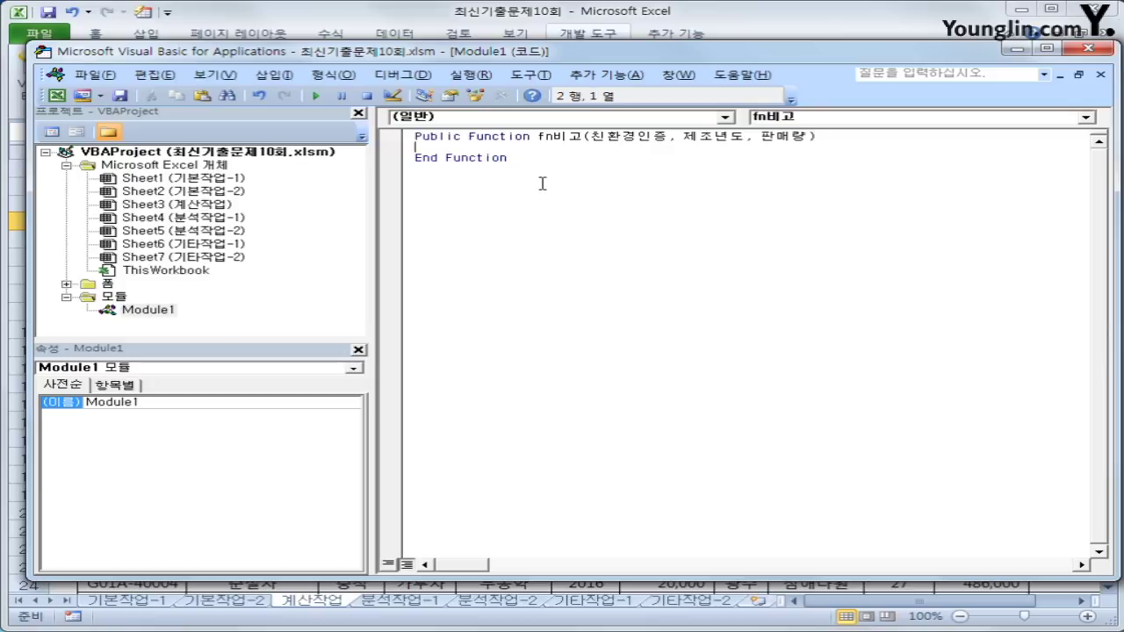
# - Begin an indented If statement in fn비고 with the condition 친환경인증 = "무농약" followed by And
pyautogui.press('Return')
pyautogui.press('Tab')
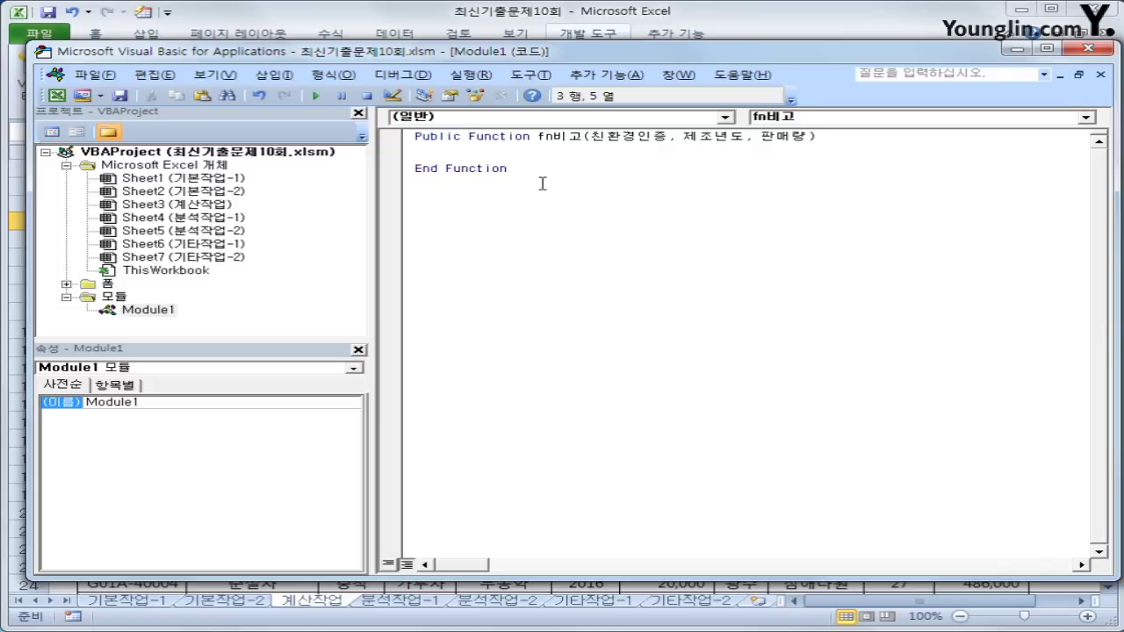
pyautogui.write('if 치환경인증')
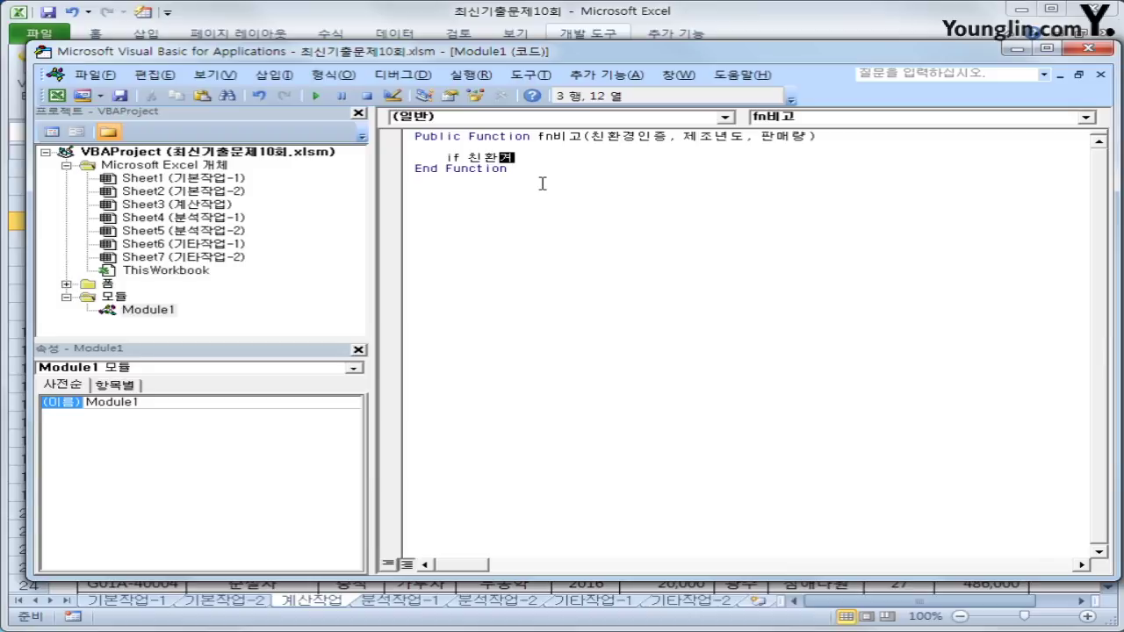
pyautogui.write(' = "anshddir')
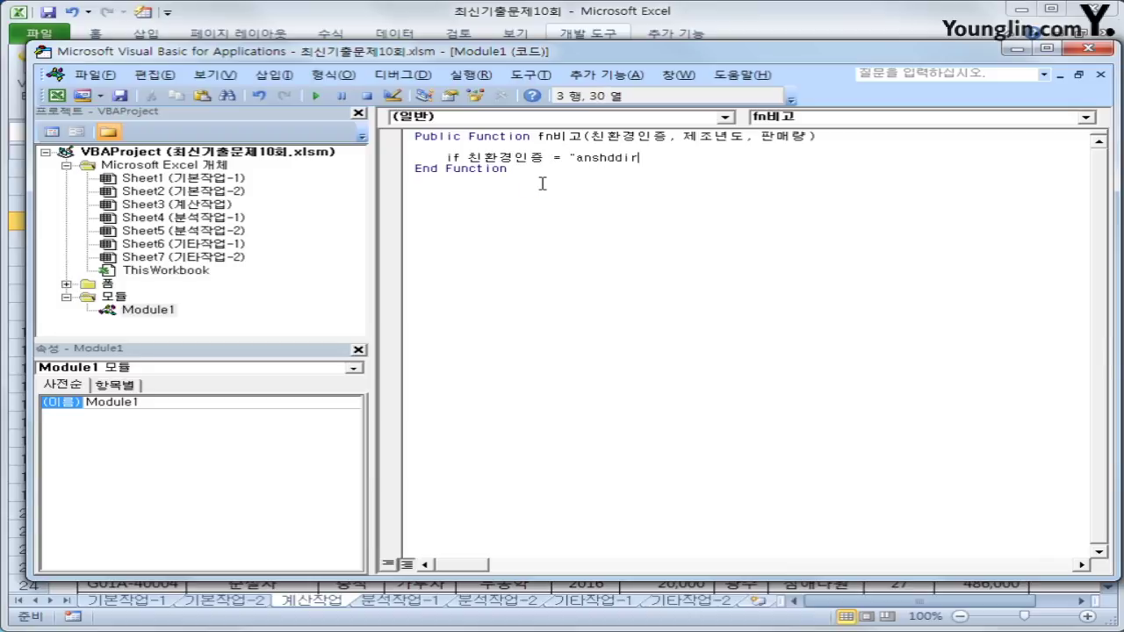
pyautogui.press('BackSpace')
pyautogui.press('BackSpace')
pyautogui.press('BackSpace')
pyautogui.press('BackSpace')
pyautogui.press('BackSpace')
pyautogui.press('BackSpace')
pyautogui.press('BackSpace')
pyautogui.press('BackSpace')
pyautogui.press('Hangul')
pyautogui.write('무농약"')
pyautogui.press('Hangul')
pyautogui.write('and')
# - Add the second If condition, 제조년도 = 2017, followed by another And
pyautogui.press('Hangul')
pyautogui.write('제조져')
pyautogui.press('BackSpace')
pyautogui.press('BackSpace')
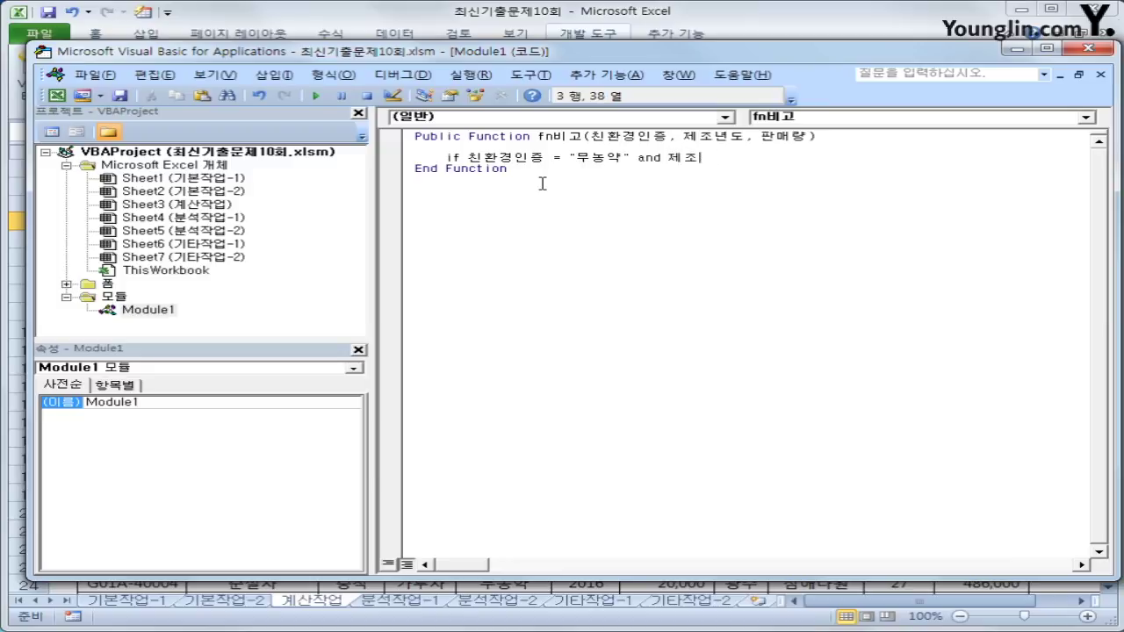
pyautogui.write('ㄴ')
pyautogui.write('ㅕ')
pyautogui.write('ㄴ도 ')
pyautogui.write('= ')
pyautogui.write('201')
pyautogui.write('7 ')
pyautogui.write('and ')
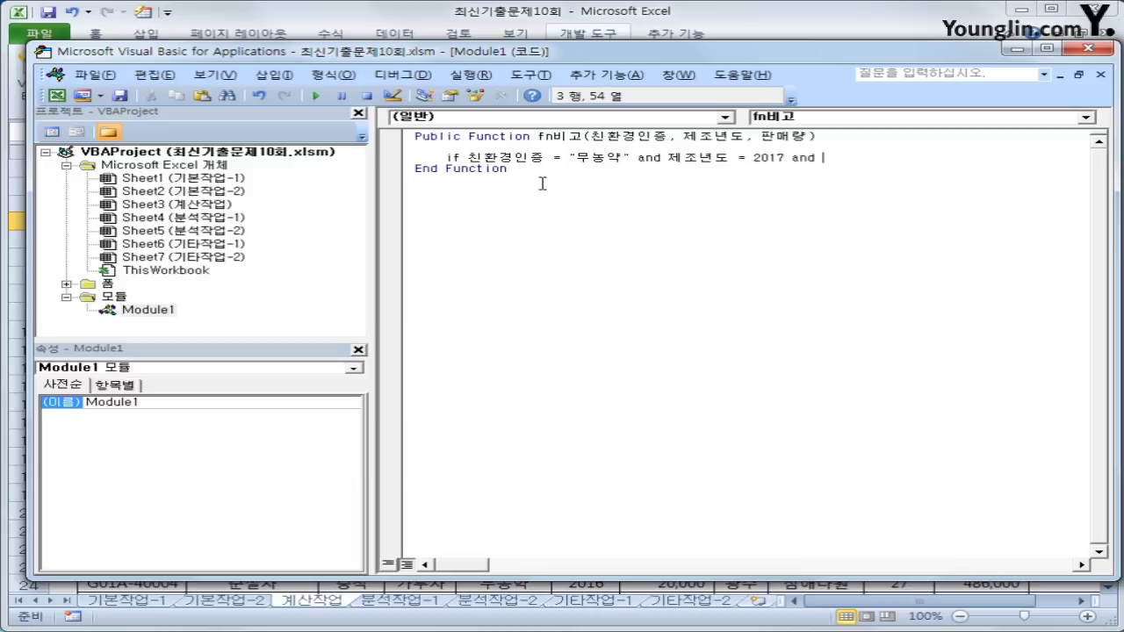
# - Complete the If line with the condition 판매량 >= 40 and Then
pyautogui.write('판매량 >=40 then')
pyautogui.press('BackSpace')
pyautogui.press('BackSpace')
pyautogui.write('then')
pyautogui.press('Return')
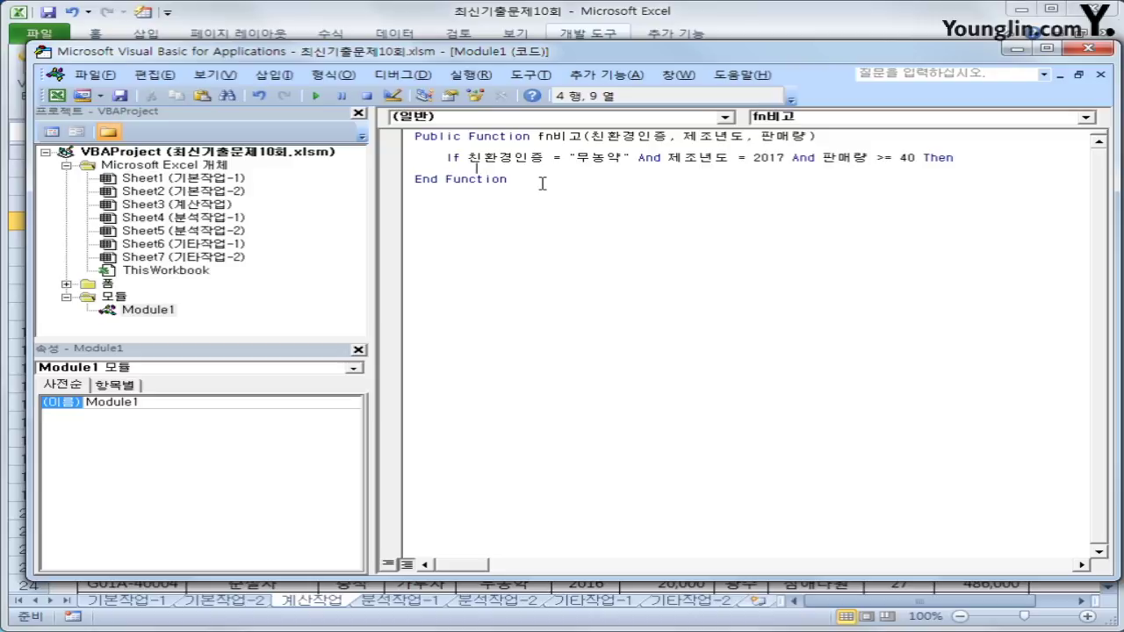
# - Make the function return "추천상품" when the conditions are met by assigning it to fn비고
pyautogui.write('fn')
pyautogui.write('비고 = "')
pyautogui.write('ㅊ추천상품')
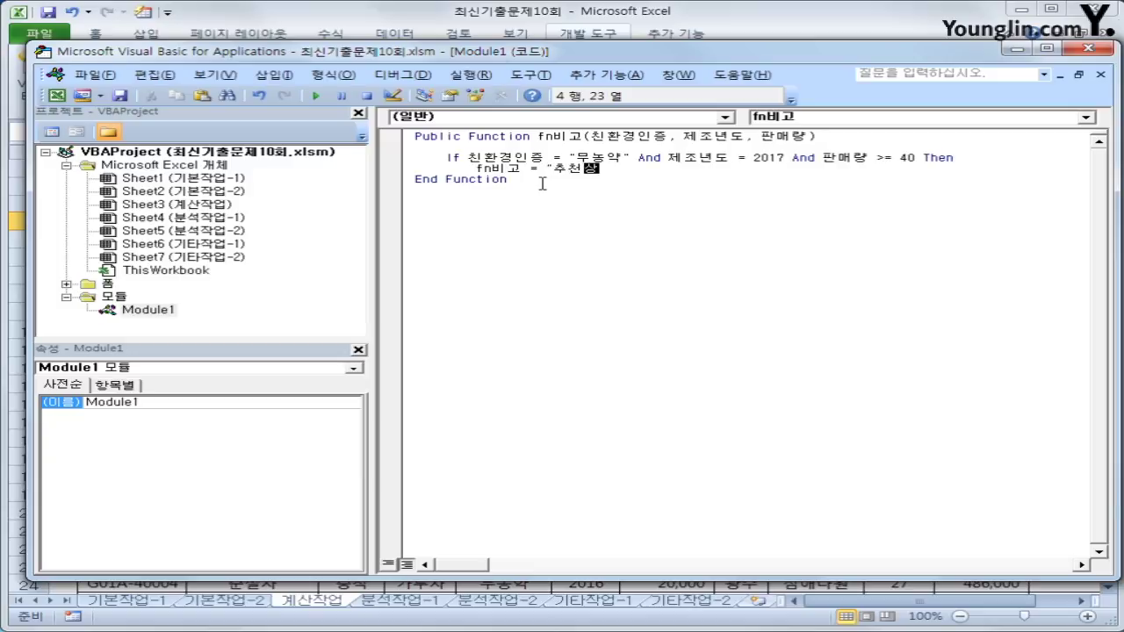
pyautogui.write('"')
pyautogui.press('Return')
pyautogui.press('BackSpace')
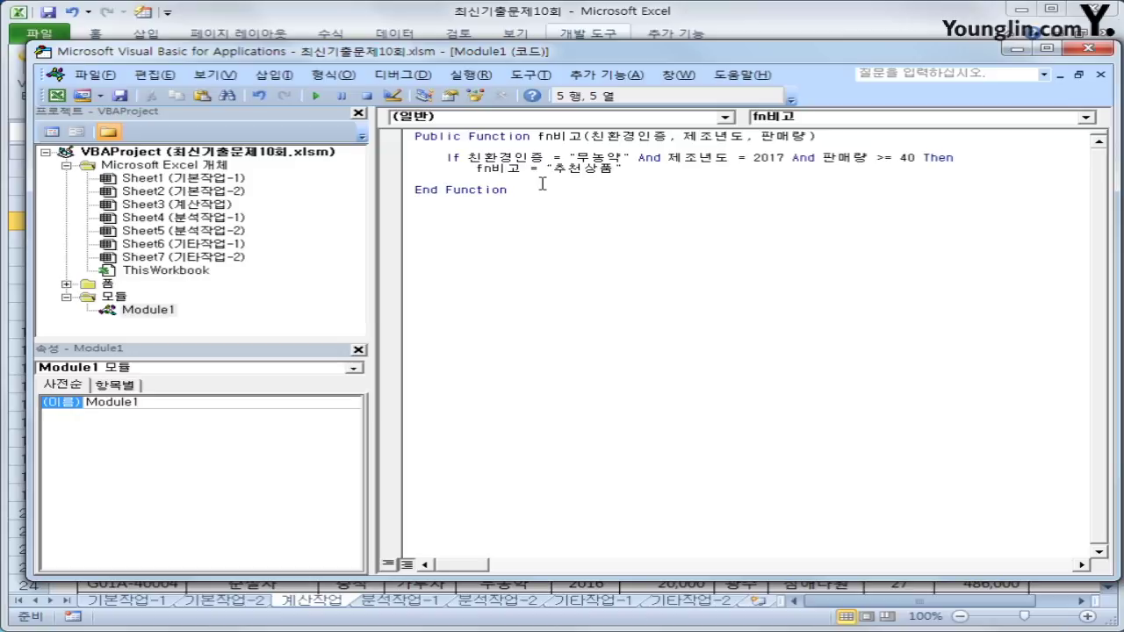
# - Add an Else branch that assigns an empty string "" to fn비고
pyautogui.write('else')
pyautogui.press('Return')
pyautogui.press('Tab')
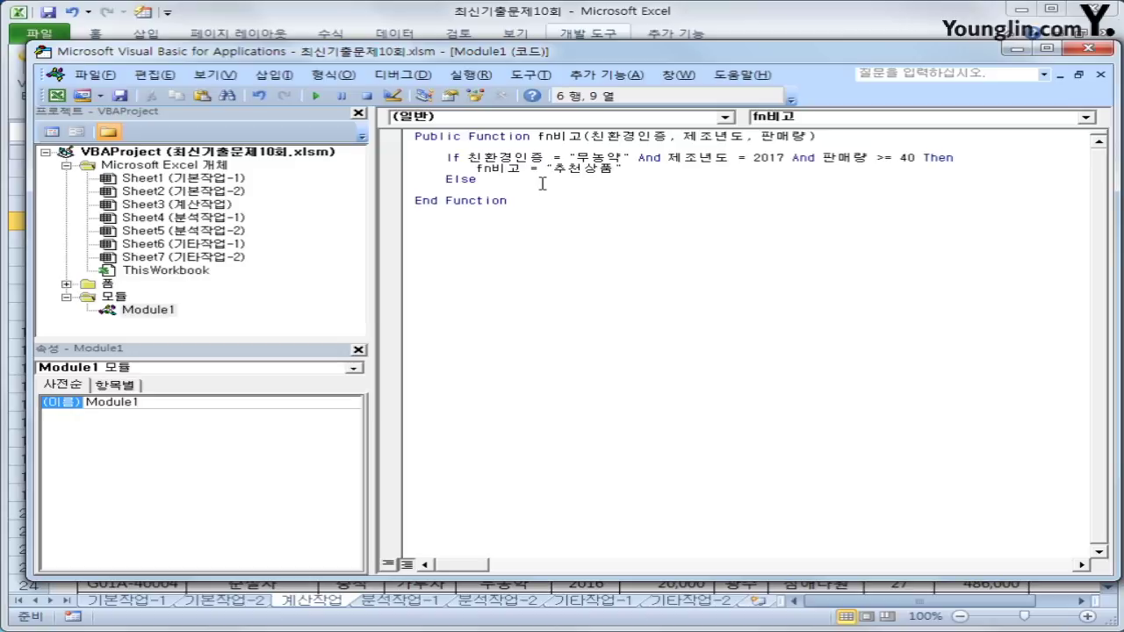
pyautogui.write('fn비고 = ""')
pyautogui.press('Return')
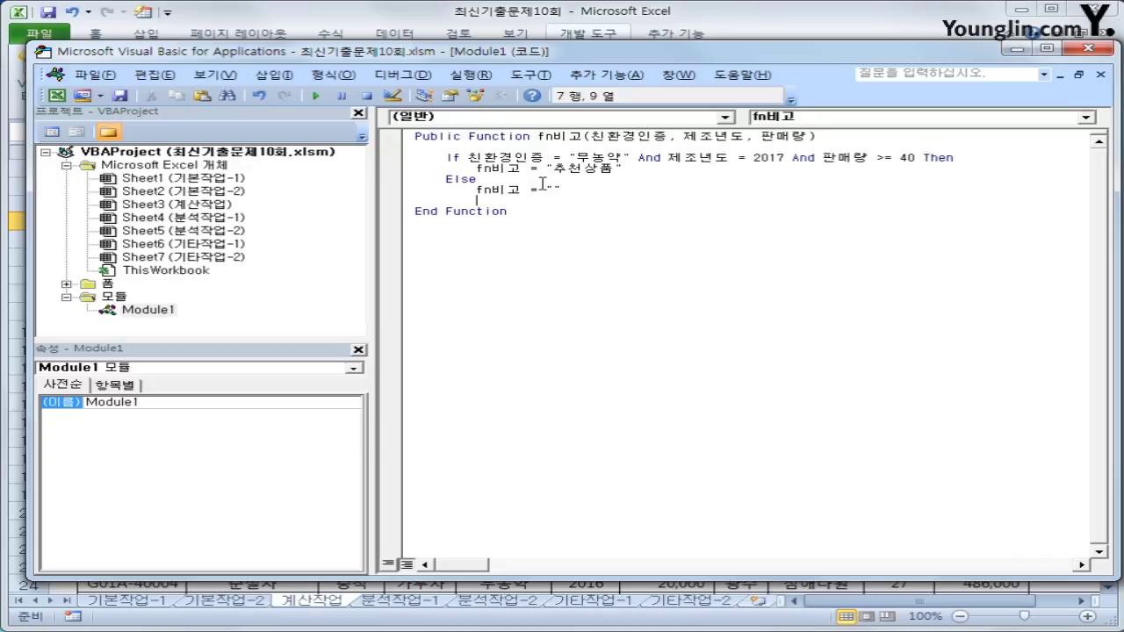
# - Finish the conditional block with End If and close the code editor to return to the worksheet
pyautogui.press('BackSpace')
pyautogui.write('end if')
pyautogui.press('Return')
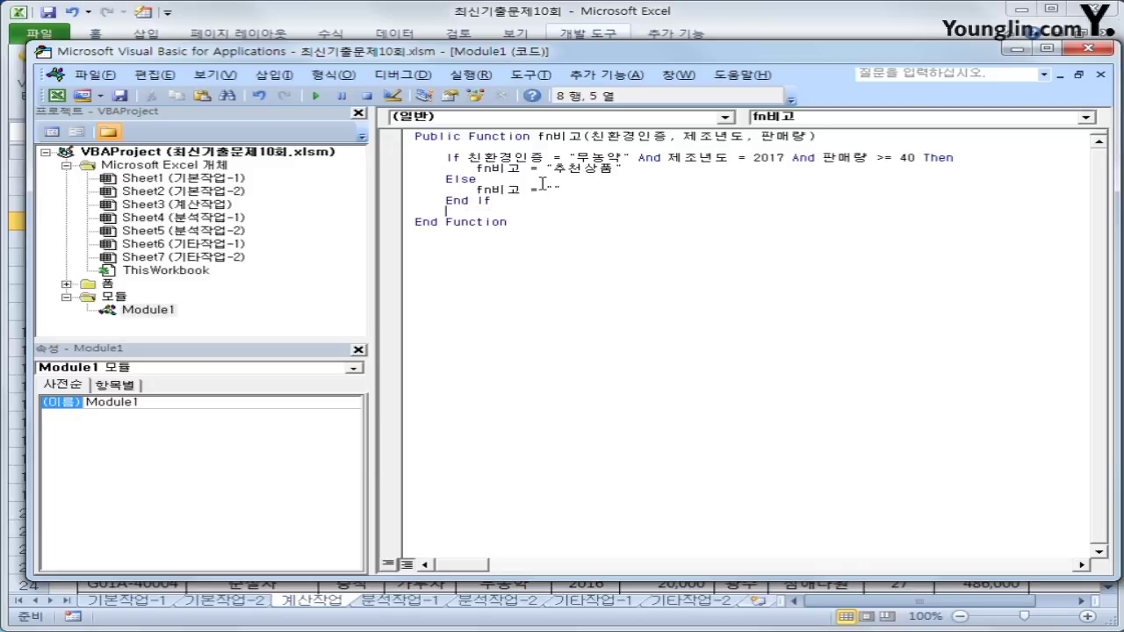
pyautogui.press('Up')
pyautogui.press('Up')
pyautogui.press('Up')
pyautogui.click(1087, 50)
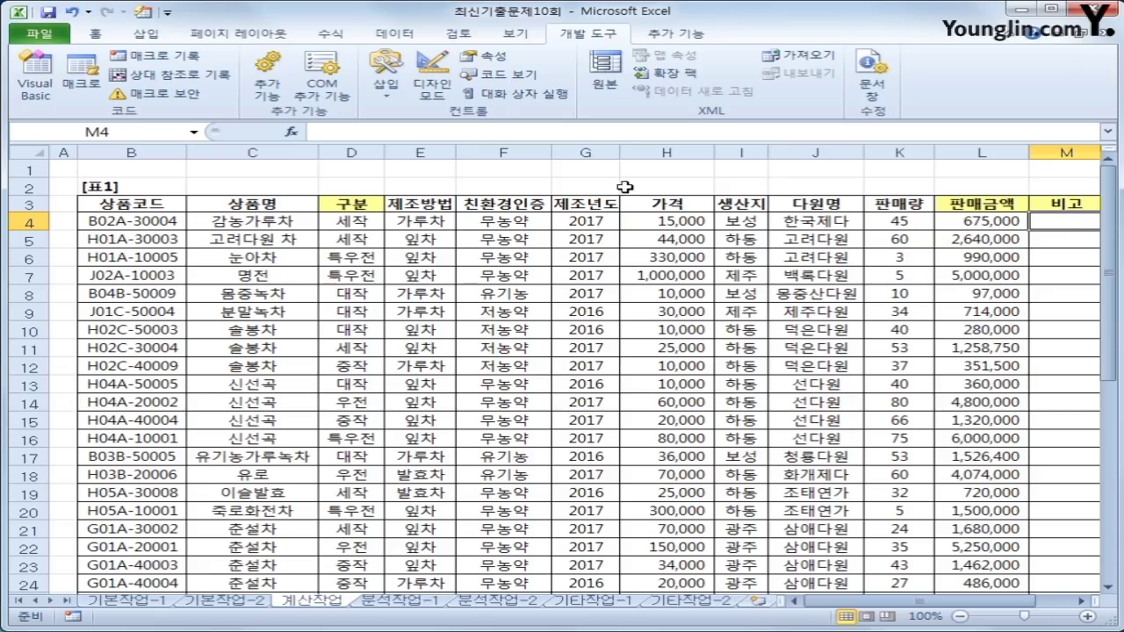
# - Insert the user-defined function fn비고 into cell M4 from the 사용자 정의 category
pyautogui.click(294, 131)
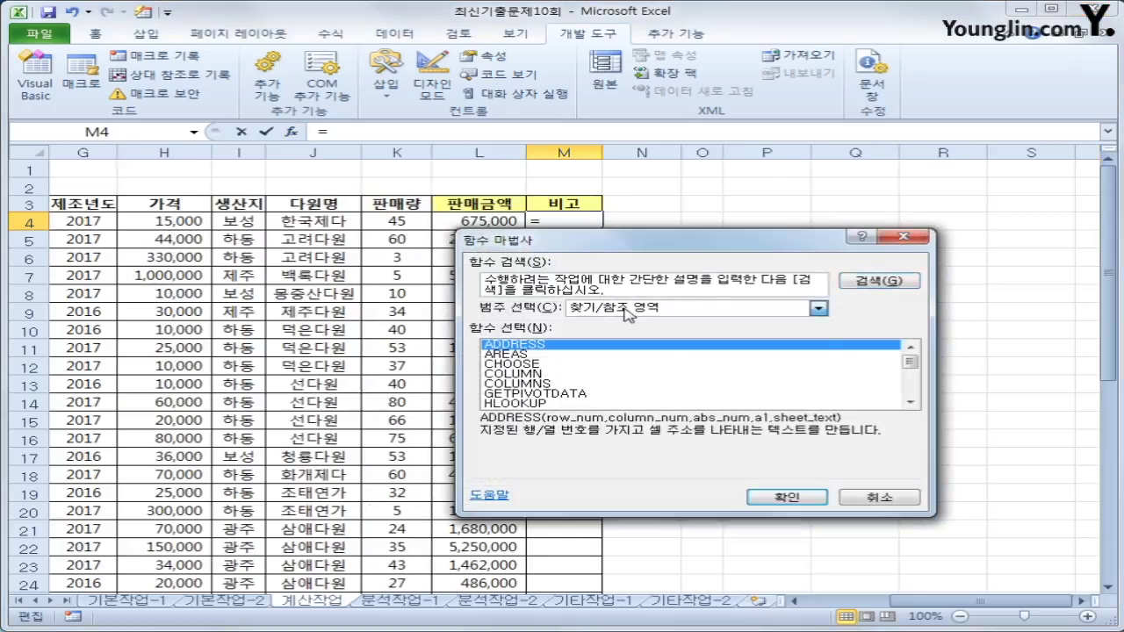
pyautogui.click(630, 310)
pyautogui.click(629, 431)
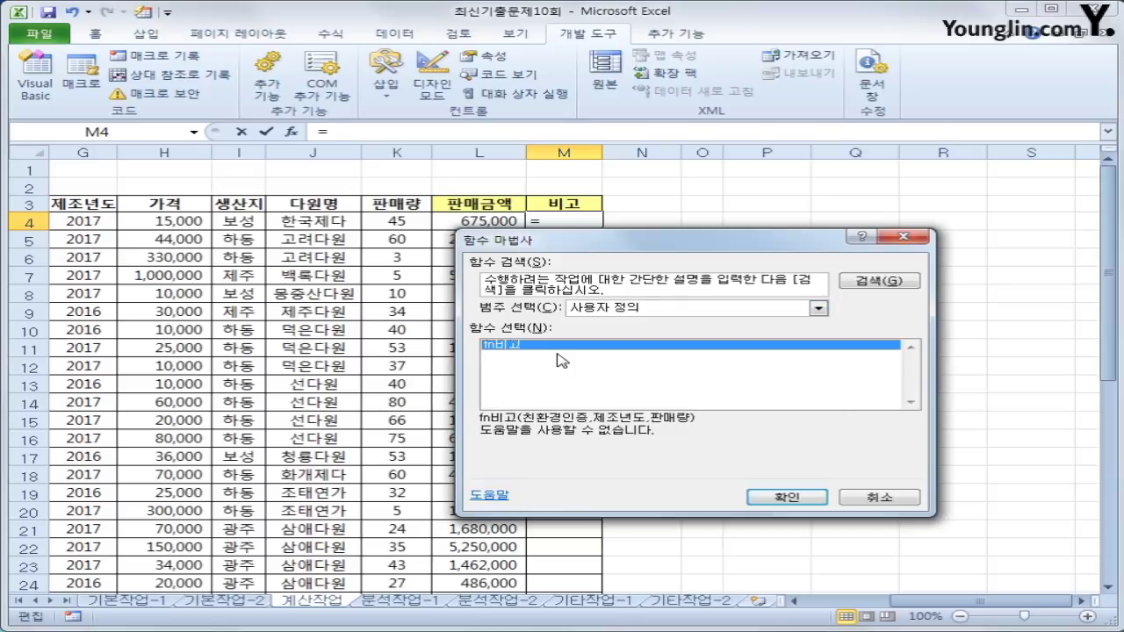
pyautogui.click(786, 498)
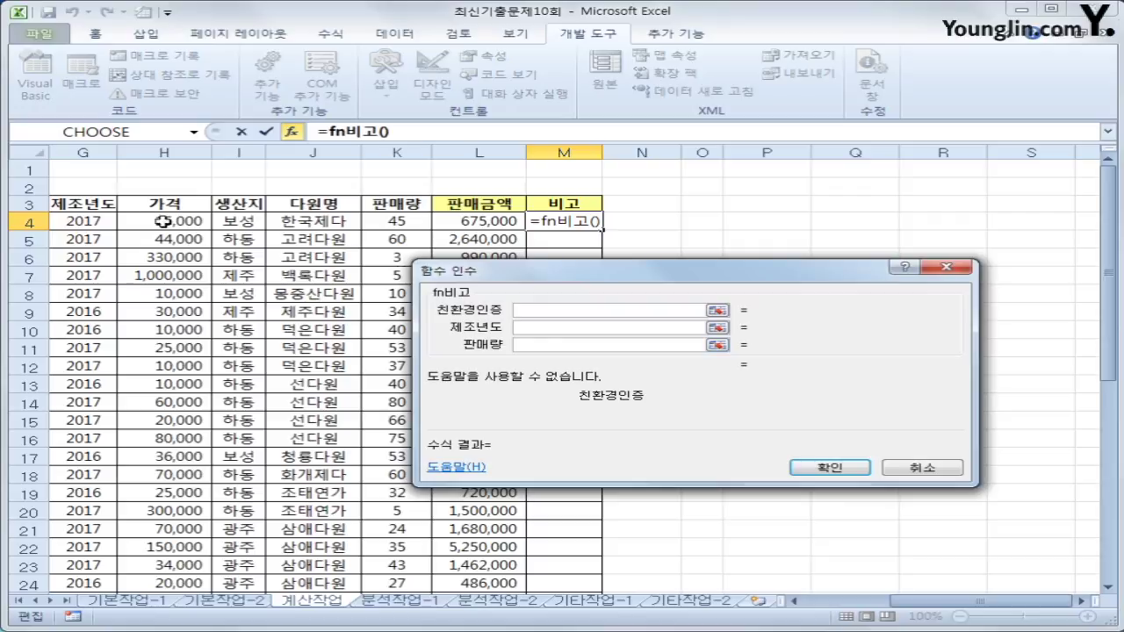
# - Set the fn비고 arguments to F4 for 친환경인증, G4 for 제조년도 and K4 for 판매량, and confirm the formula
pyautogui.moveTo(983, 602); pyautogui.dragTo(913, 603)
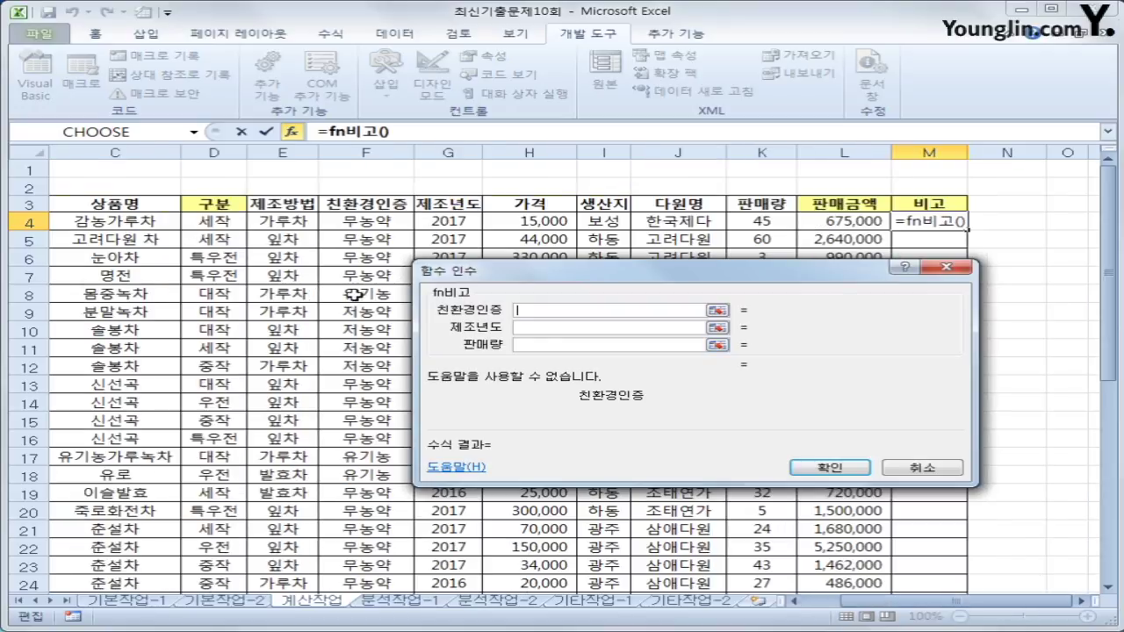
pyautogui.click(393, 221)
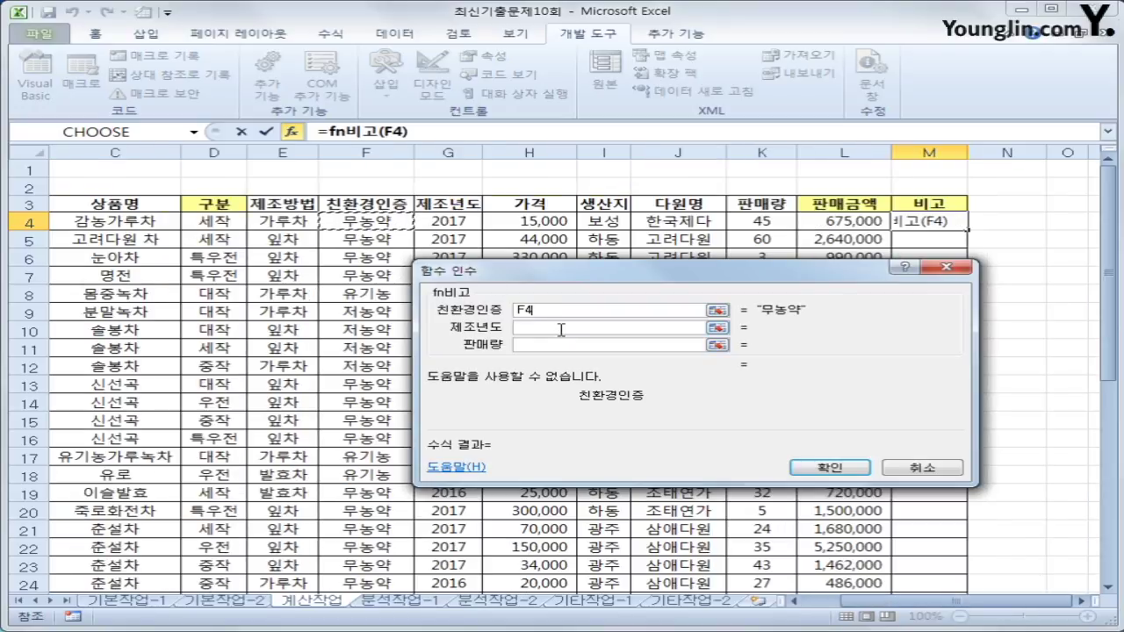
pyautogui.click(560, 330)
pyautogui.click(470, 222)
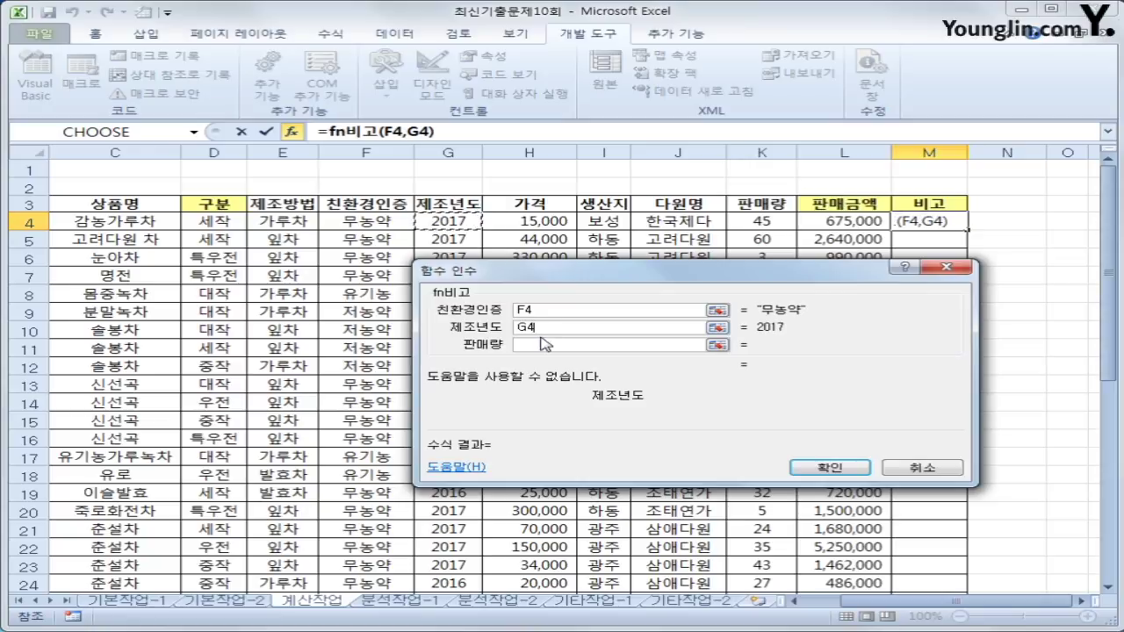
pyautogui.click(543, 342)
pyautogui.click(749, 222)
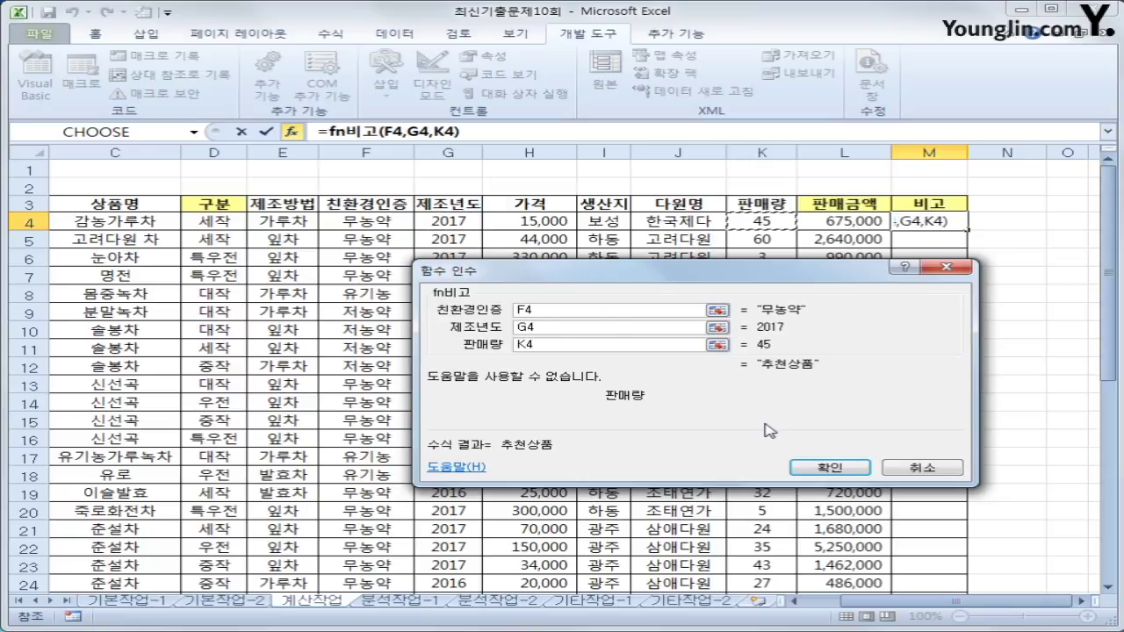
pyautogui.click(829, 467)
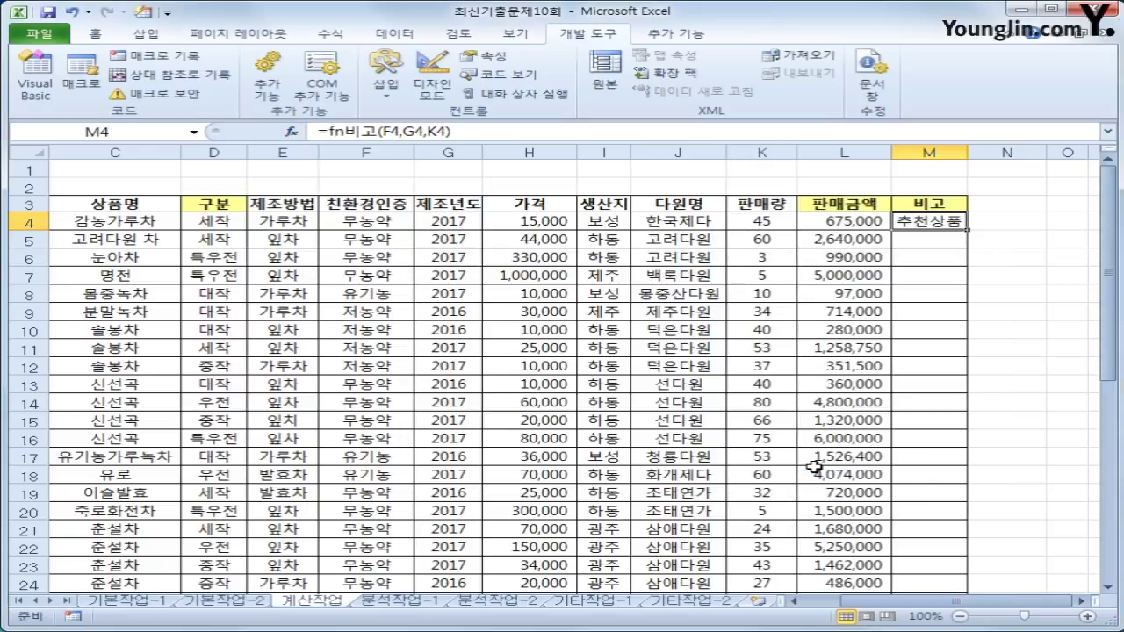
# - Fill the M4 formula down the whole 비고 column and check the filled rows
pyautogui.doubleClick(971, 232)
pyautogui.scroll(-2, 893, 555)
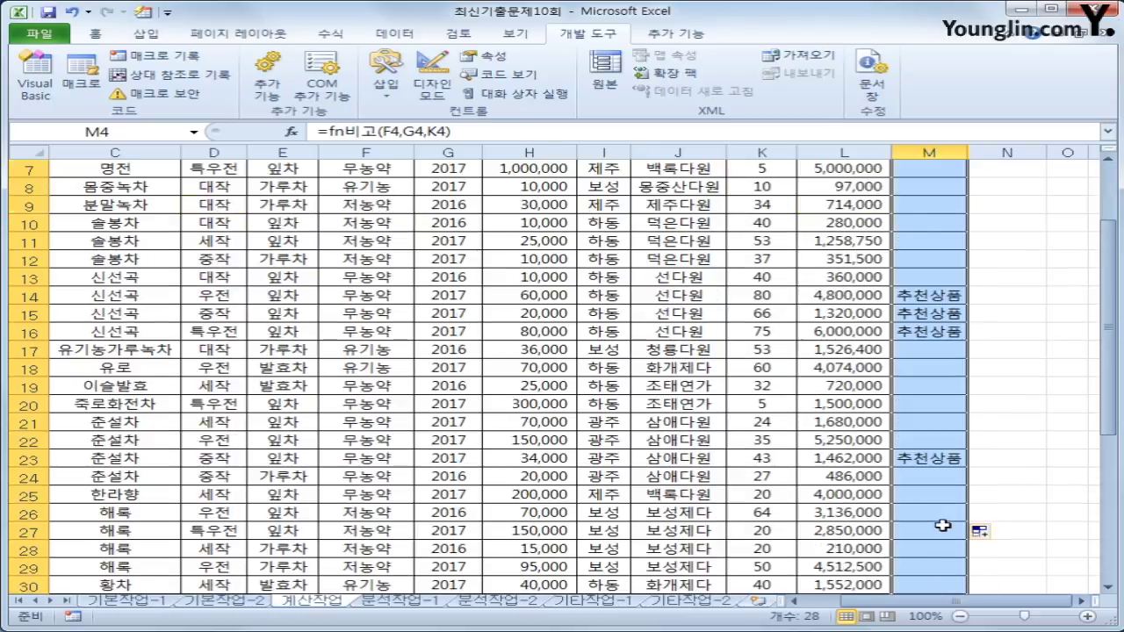
pyautogui.scroll(2, 933, 457)
pyautogui.moveTo(973, 604); pyautogui.dragTo(924, 604)
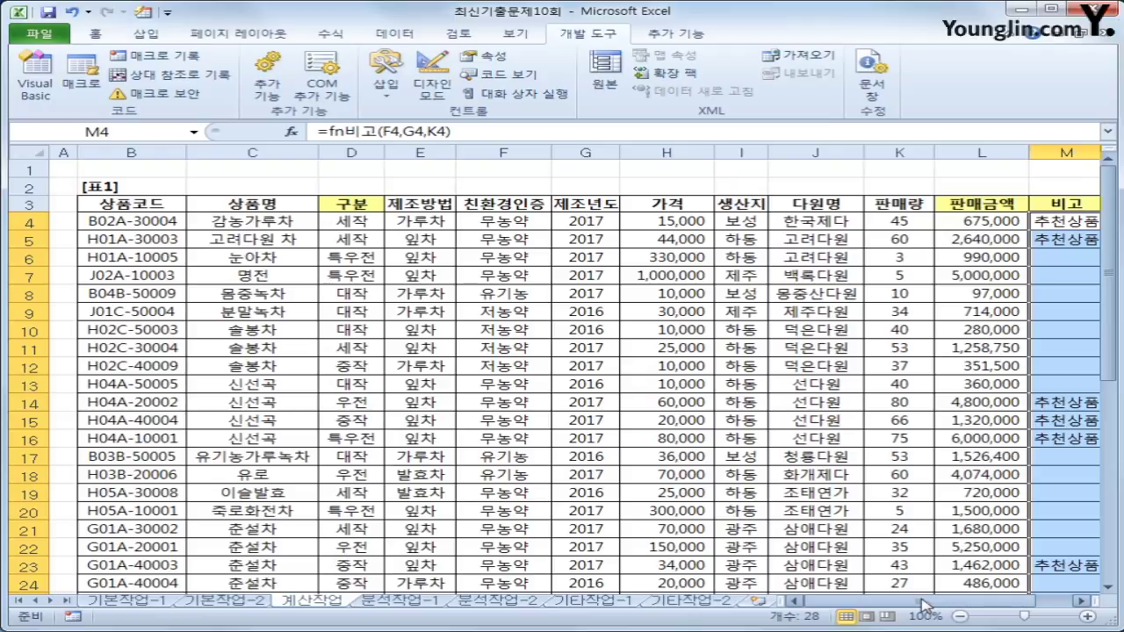
# - Start an IF formula in C35, the first 최고가 cell of the [표2] 다원별 2017년 최고가 table
pyautogui.scroll(-5, 793, 557)
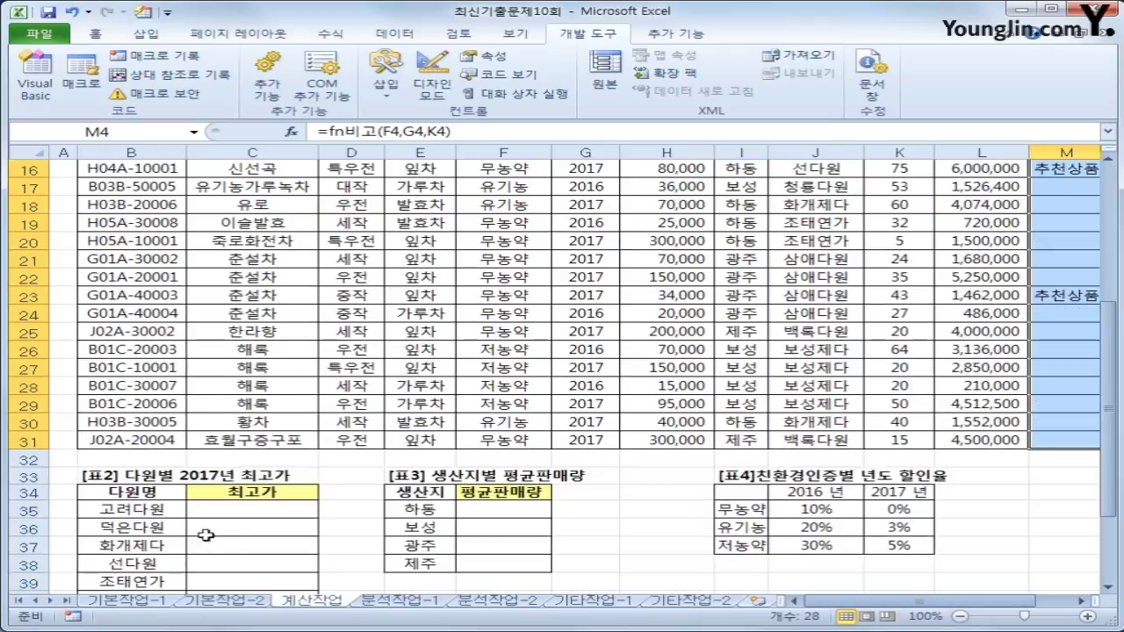
pyautogui.click(215, 509)
pyautogui.scroll(-2, 216, 513)
pyautogui.scroll(-1, 215, 513)
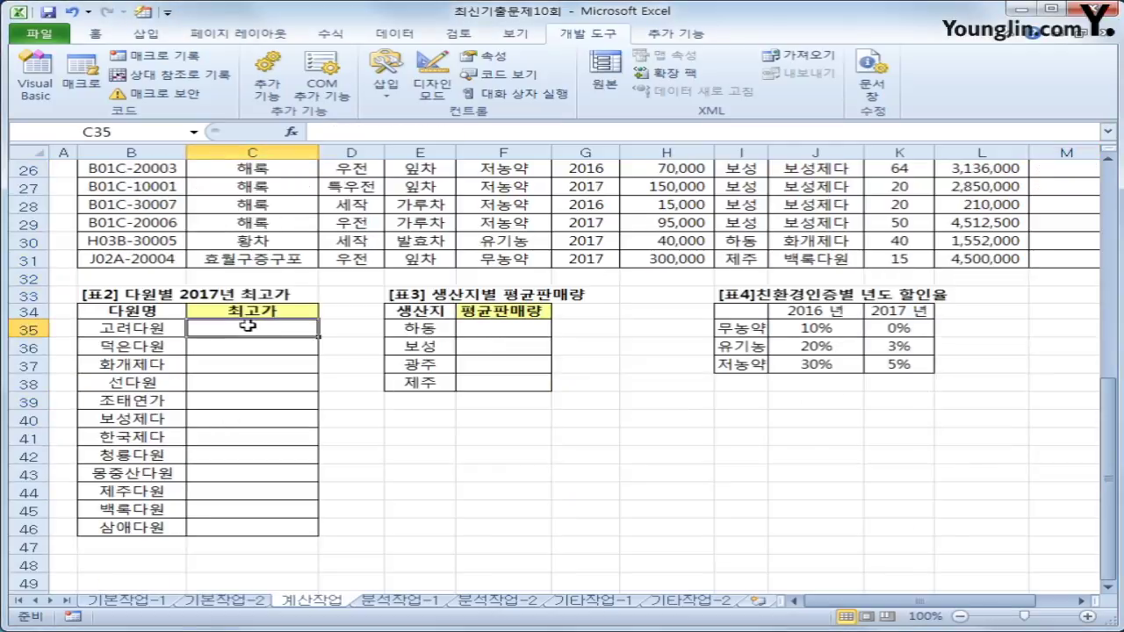
pyautogui.moveTo(105, 329); pyautogui.dragTo(136, 525)
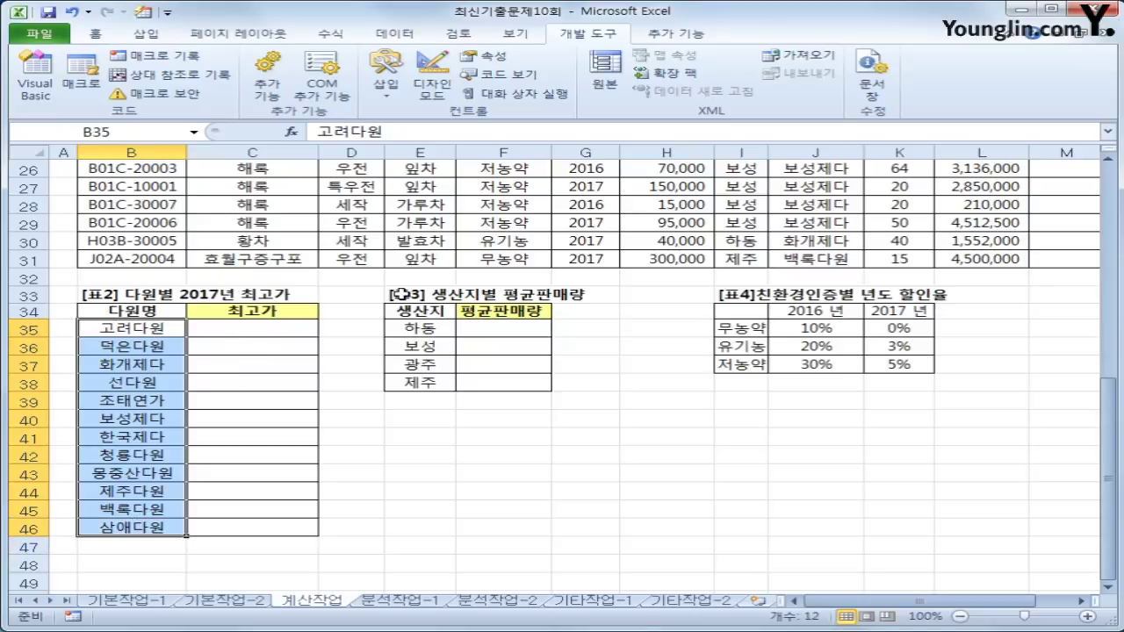
pyautogui.click(259, 337)
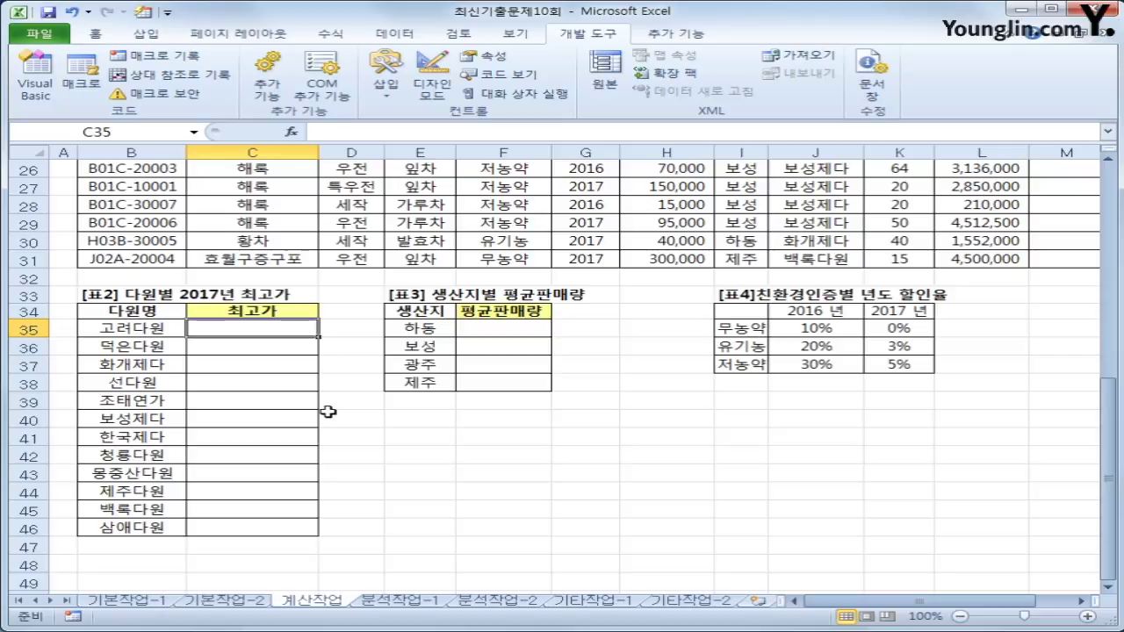
pyautogui.write('=')
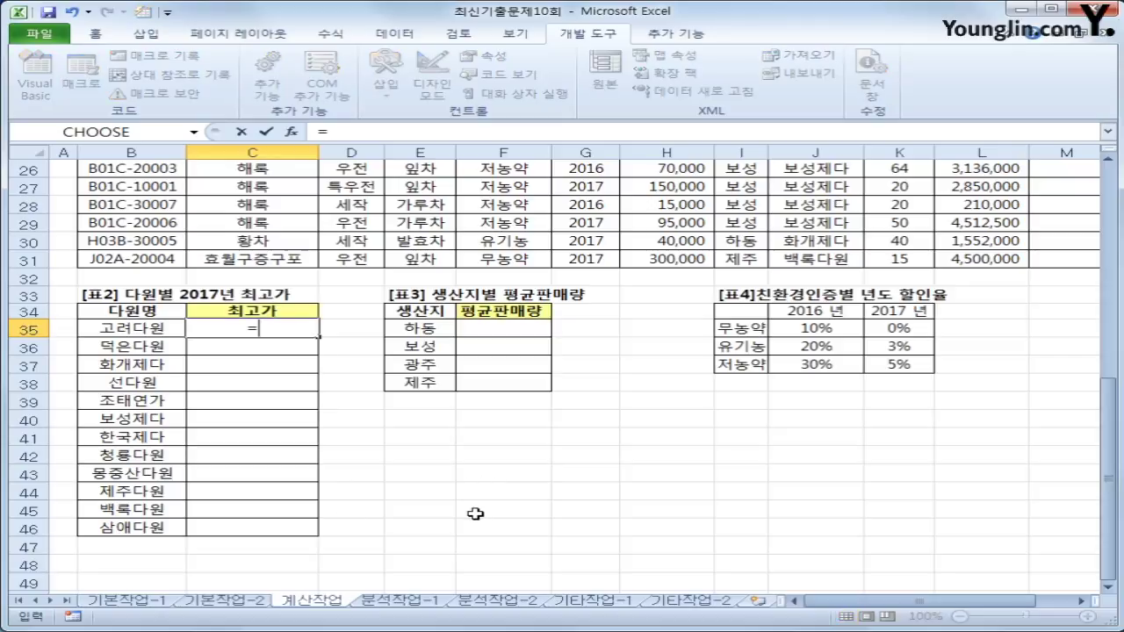
pyautogui.write('if(')
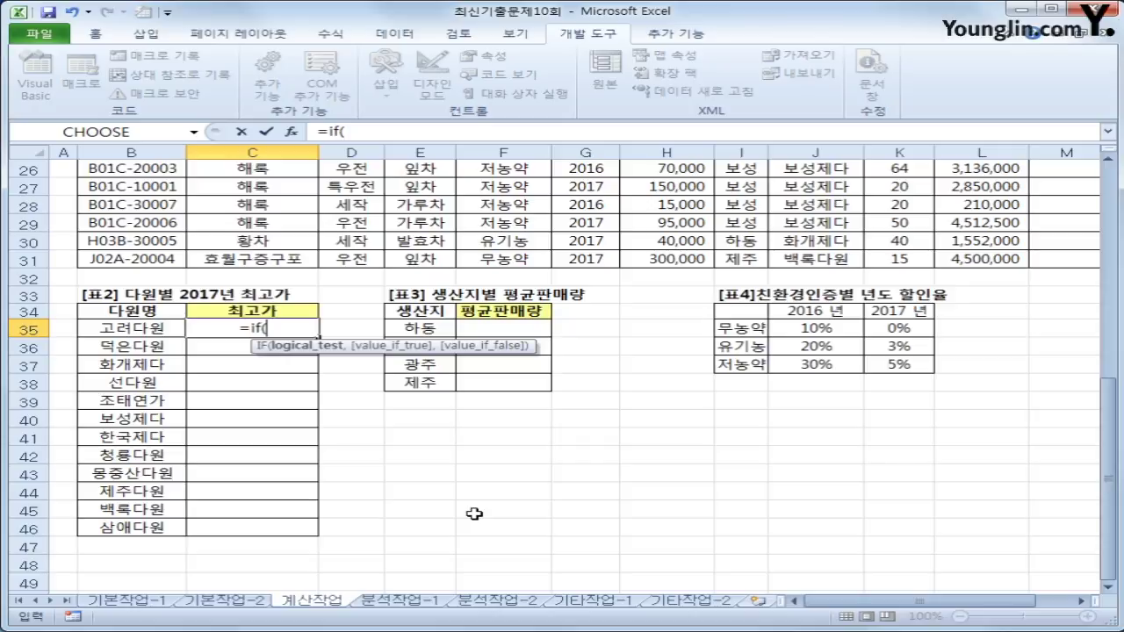
# - Nest ISERROR and, inside it, LARGE as the logical test of the IF formula in C35
pyautogui.write('i')
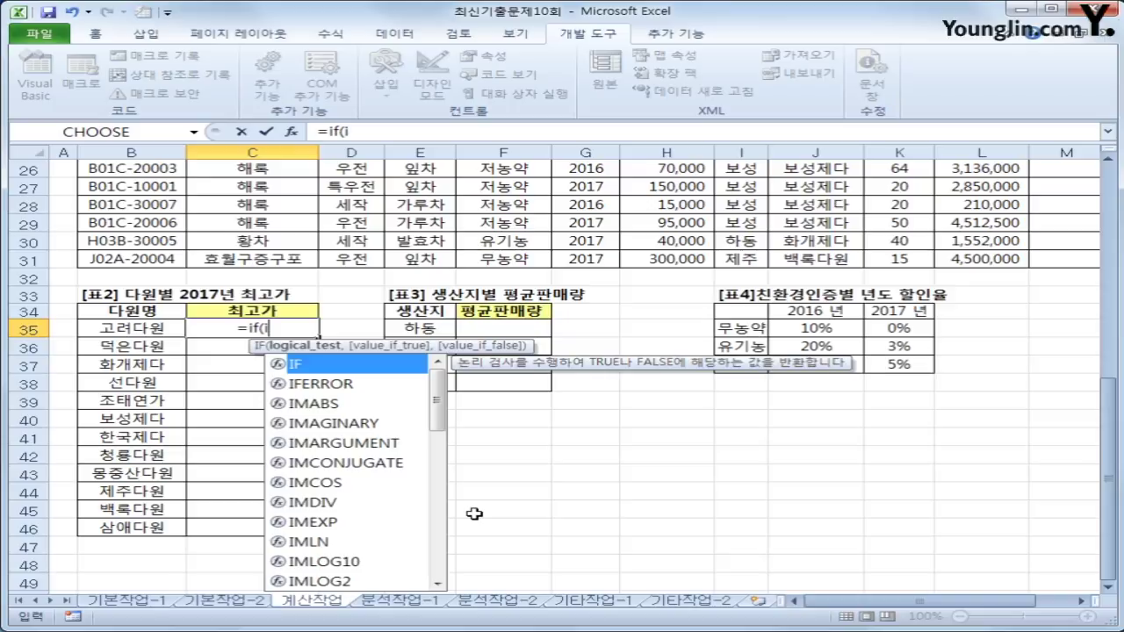
pyautogui.press('Down')
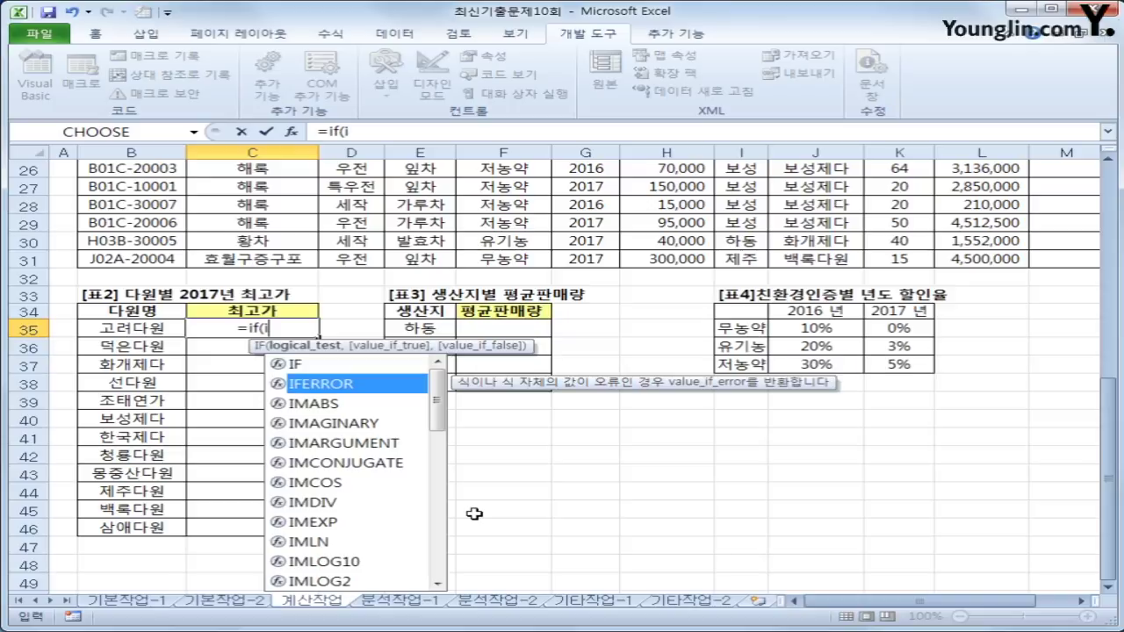
pyautogui.write('s')
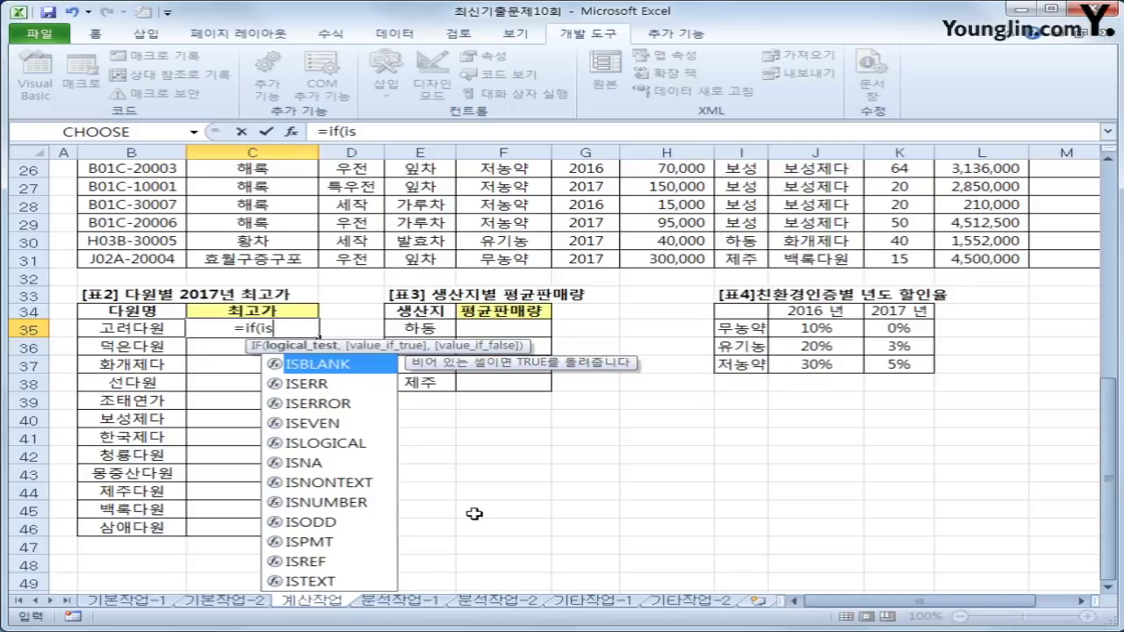
pyautogui.press('Down')
pyautogui.press('Down')
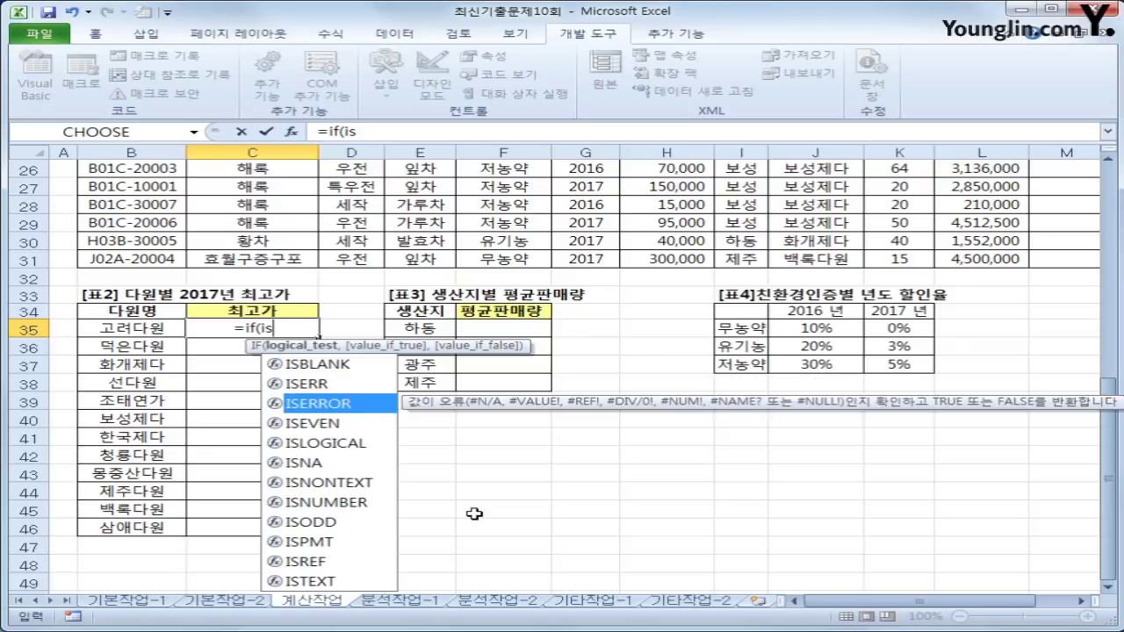
pyautogui.press('Tab')
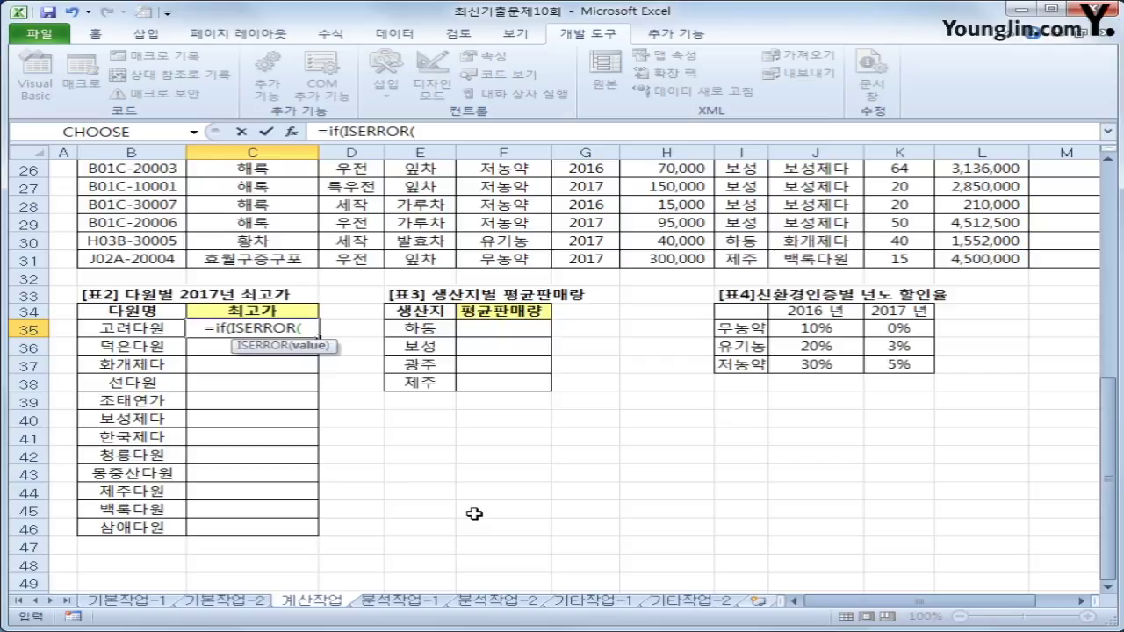
pyautogui.write('lar')
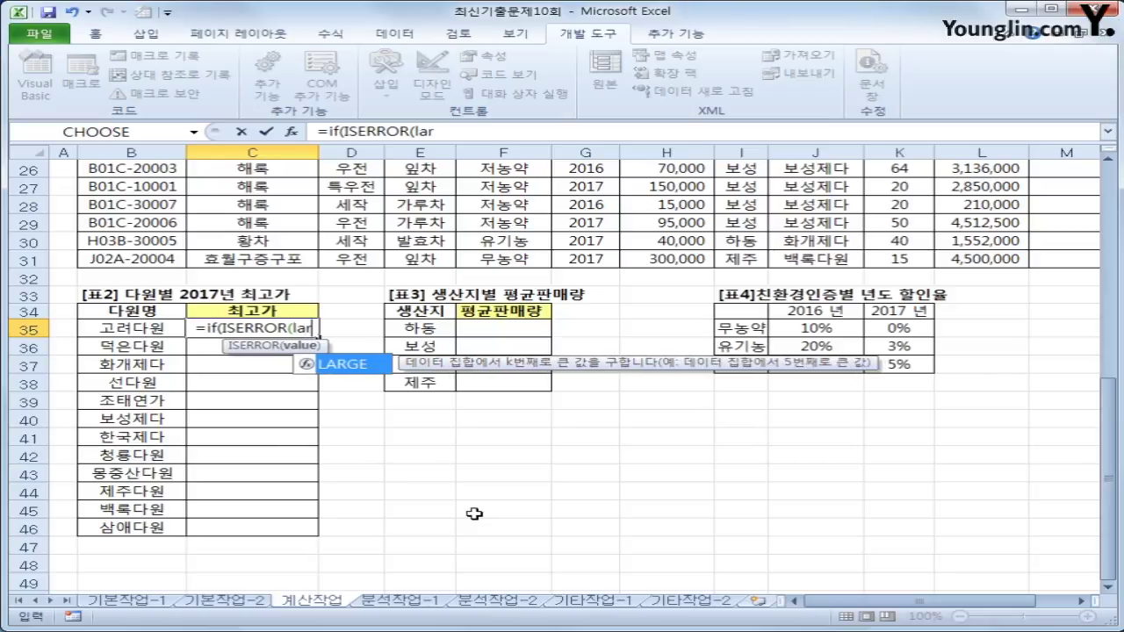
pyautogui.press('Tab')
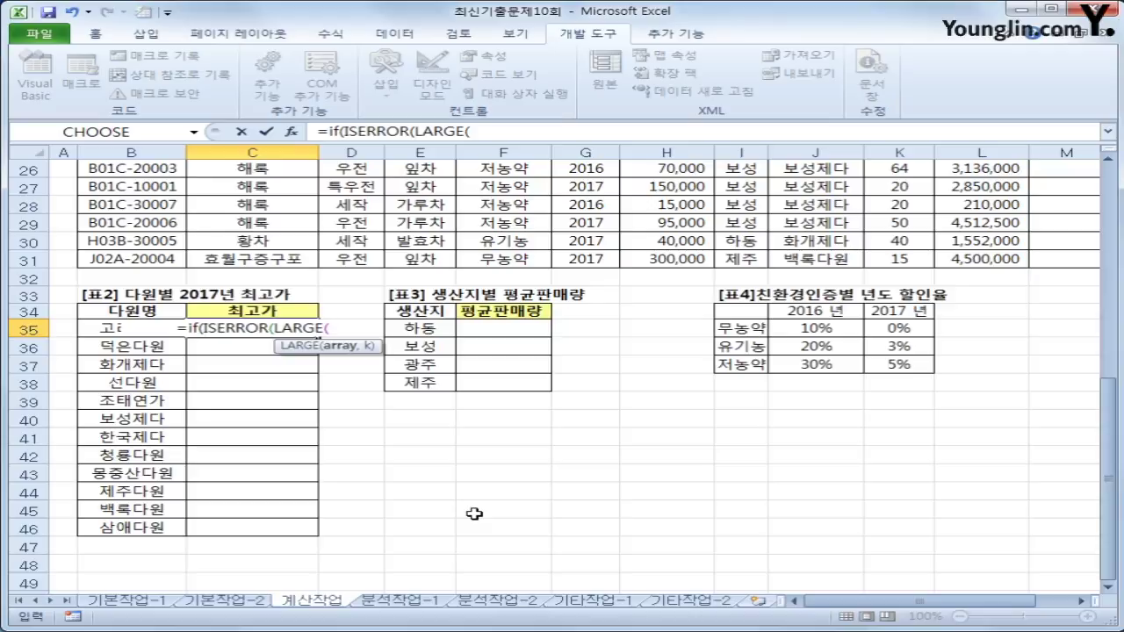
# - Add the 다원명 condition ($J$4:$J$31=B35) to LARGE's array argument, followed by a multiplication sign
pyautogui.write('(')
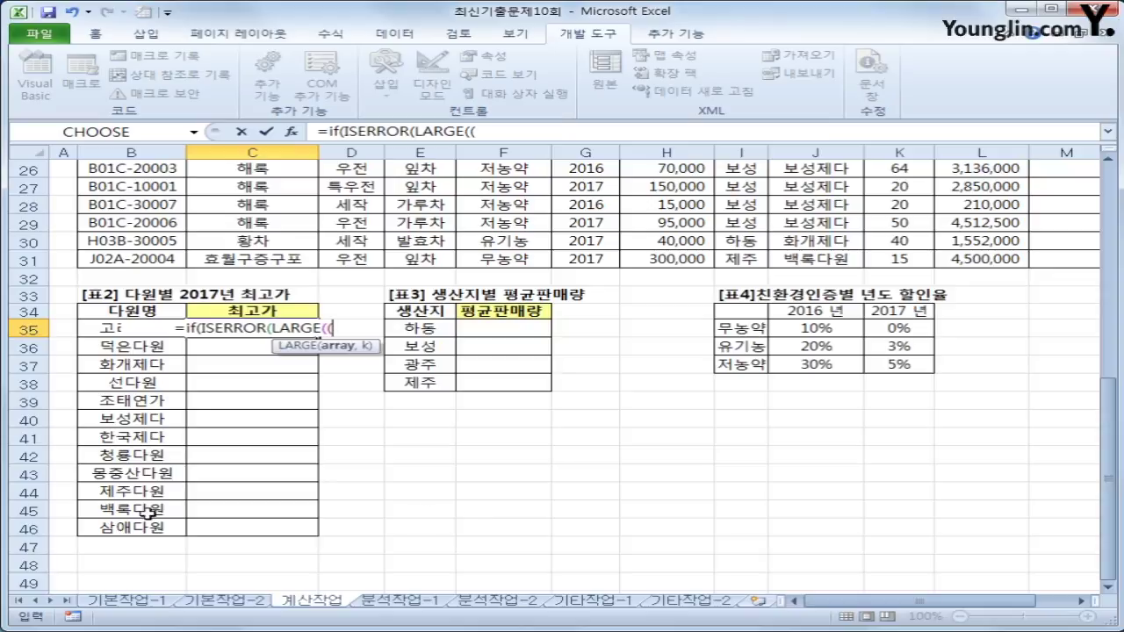
pyautogui.scroll(8, 150, 514)
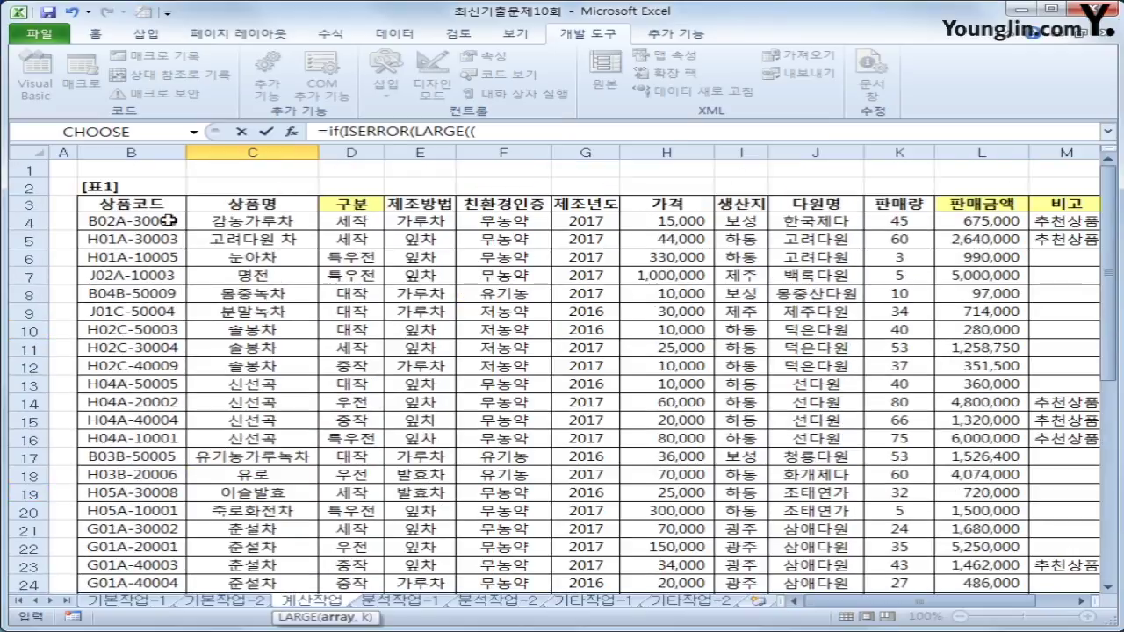
pyautogui.moveTo(831, 218); pyautogui.dragTo(817, 567)
pyautogui.press('F4')
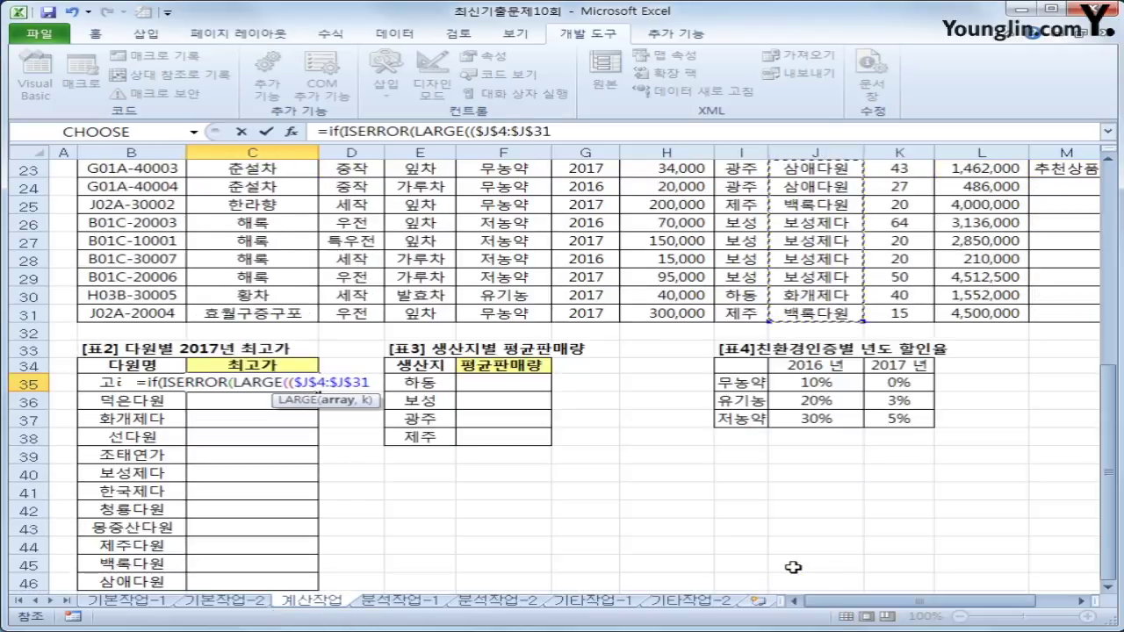
pyautogui.write('=')
pyautogui.press('Left')
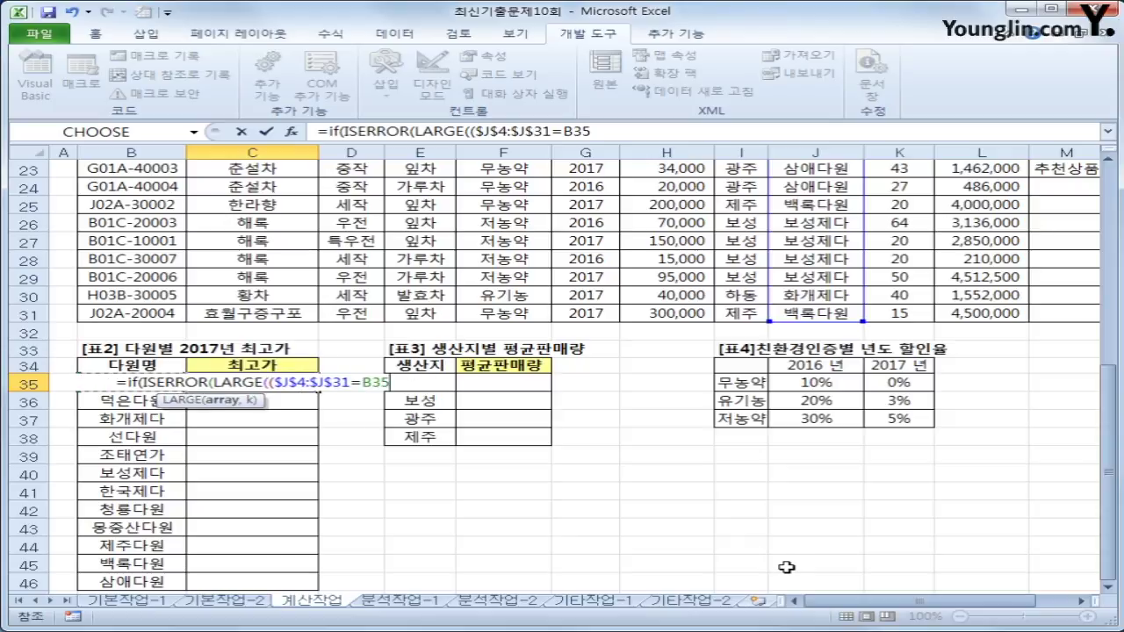
pyautogui.write(')*')
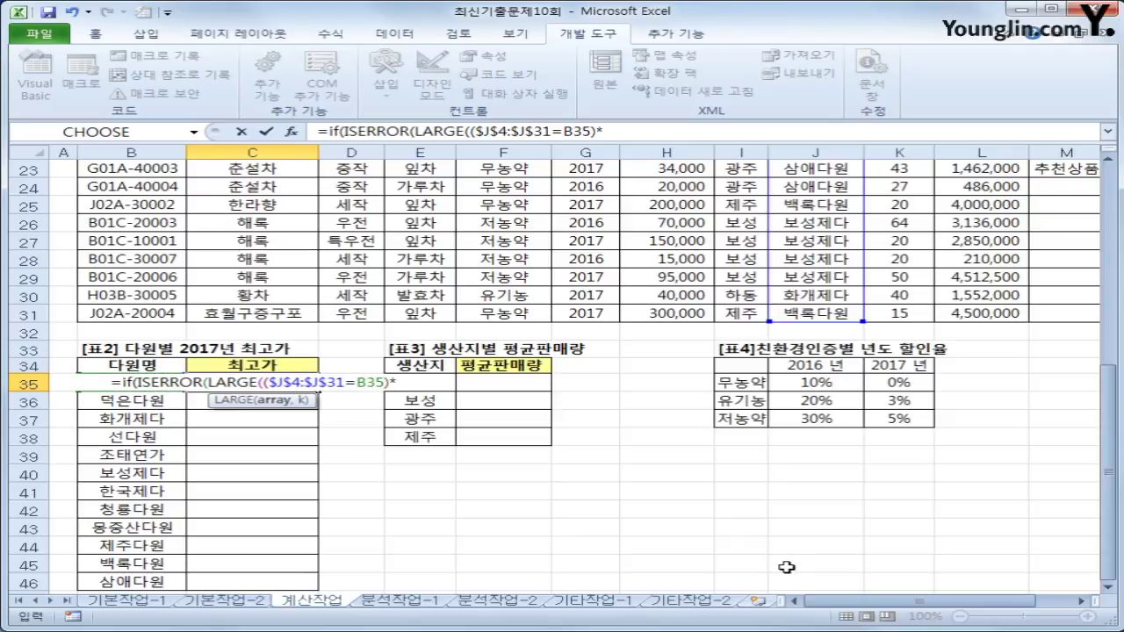
# - Add the 제조년도 condition ($G$4:$G$31=2017) to the array argument, followed by a multiplication sign
pyautogui.write('(')
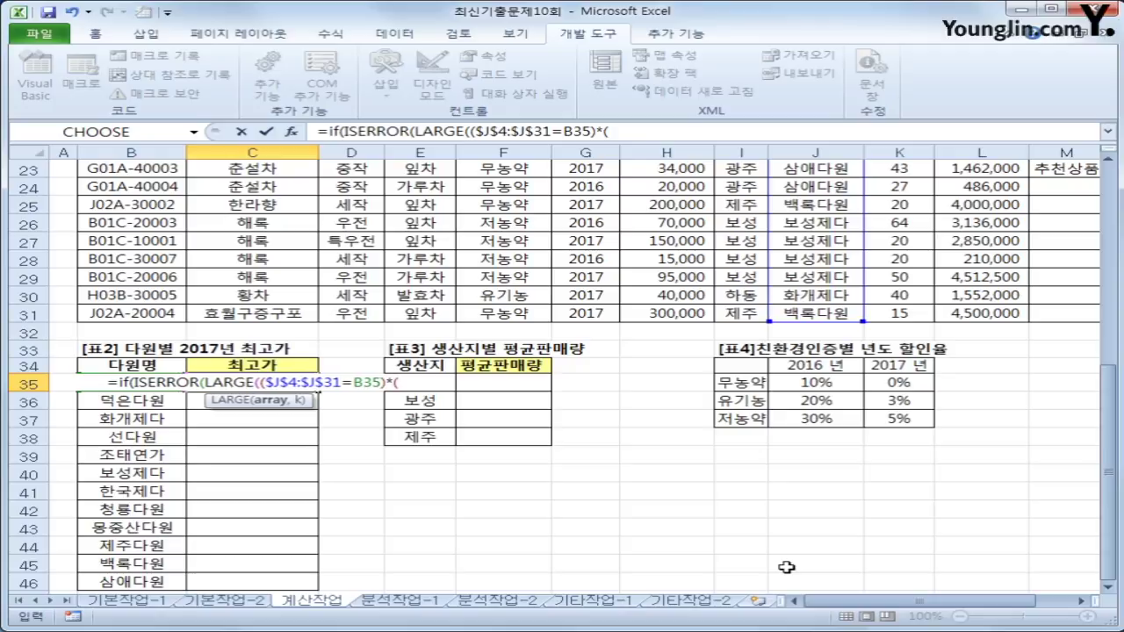
pyautogui.scroll(7, 786, 568)
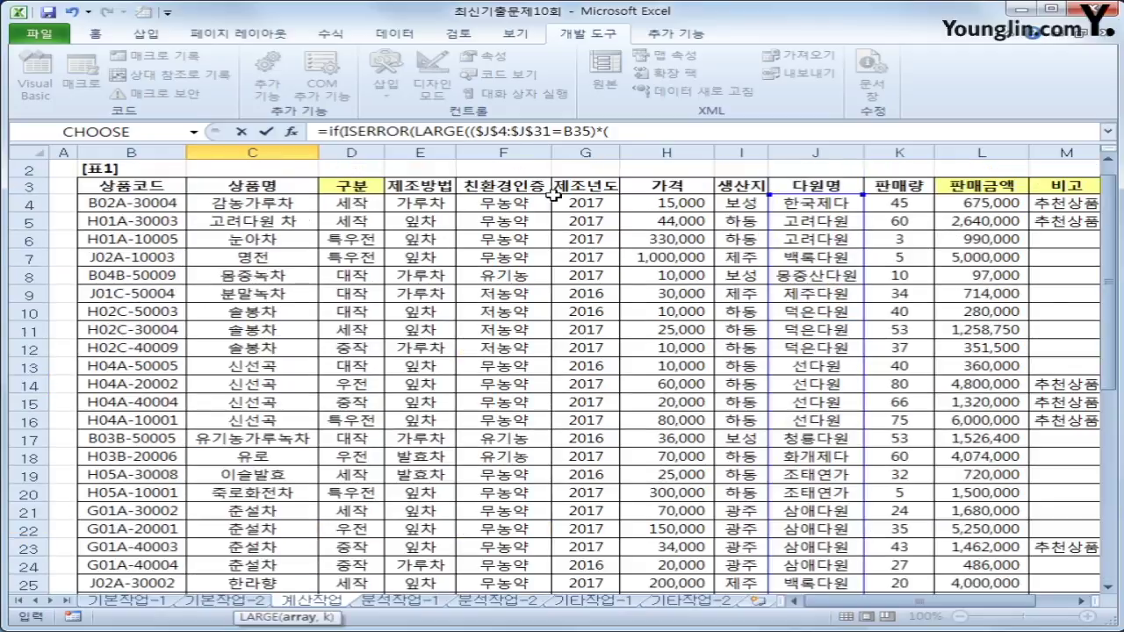
pyautogui.moveTo(582, 203); pyautogui.dragTo(600, 537)
pyautogui.press('F4')
pyautogui.write('=')
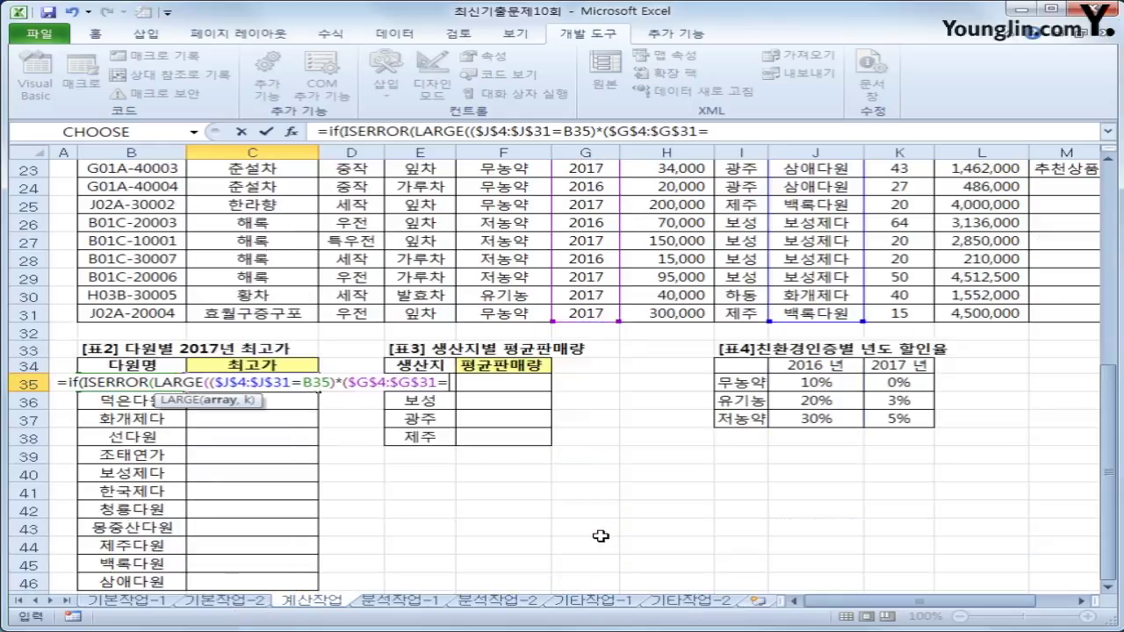
pyautogui.write('2017')
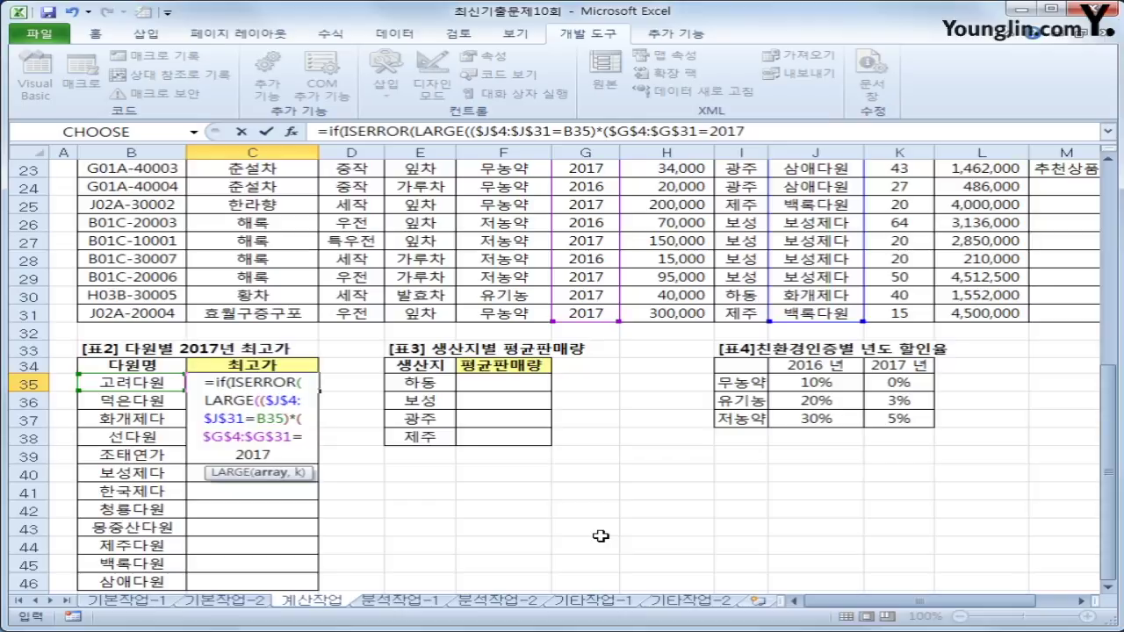
pyautogui.write(')*')
# - Complete LARGE with the absolute 가격 range $H$4:$H$31 and a k value of 1, closing its parenthesis
pyautogui.scroll(7, 600, 536)
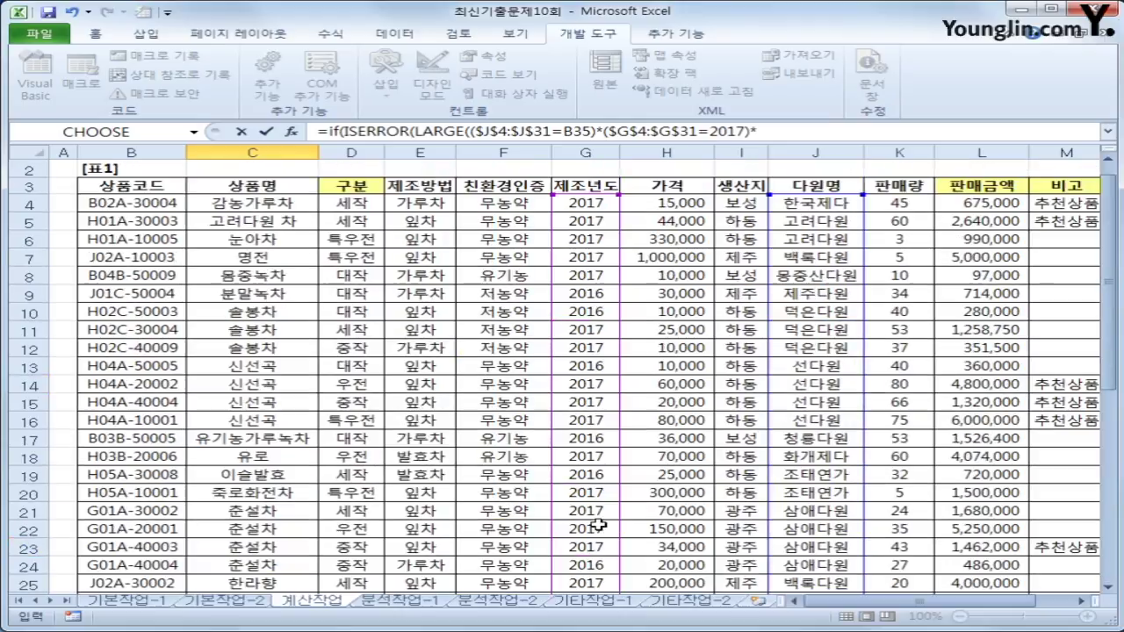
pyautogui.moveTo(660, 203); pyautogui.dragTo(684, 575)
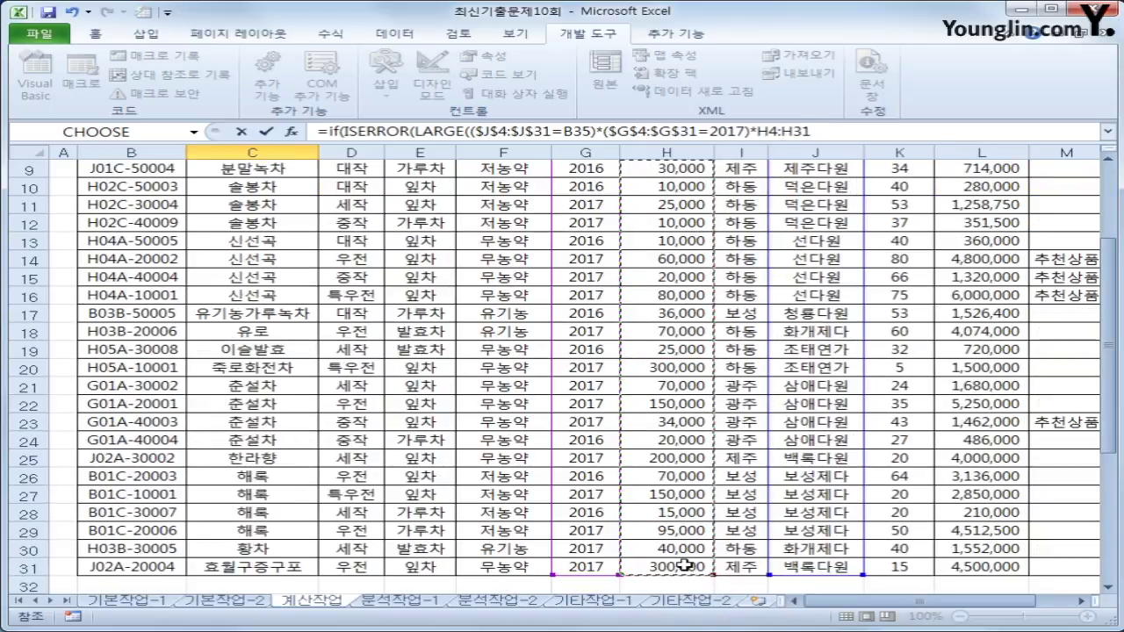
pyautogui.press('F4')
pyautogui.scroll(-5, 688, 558)
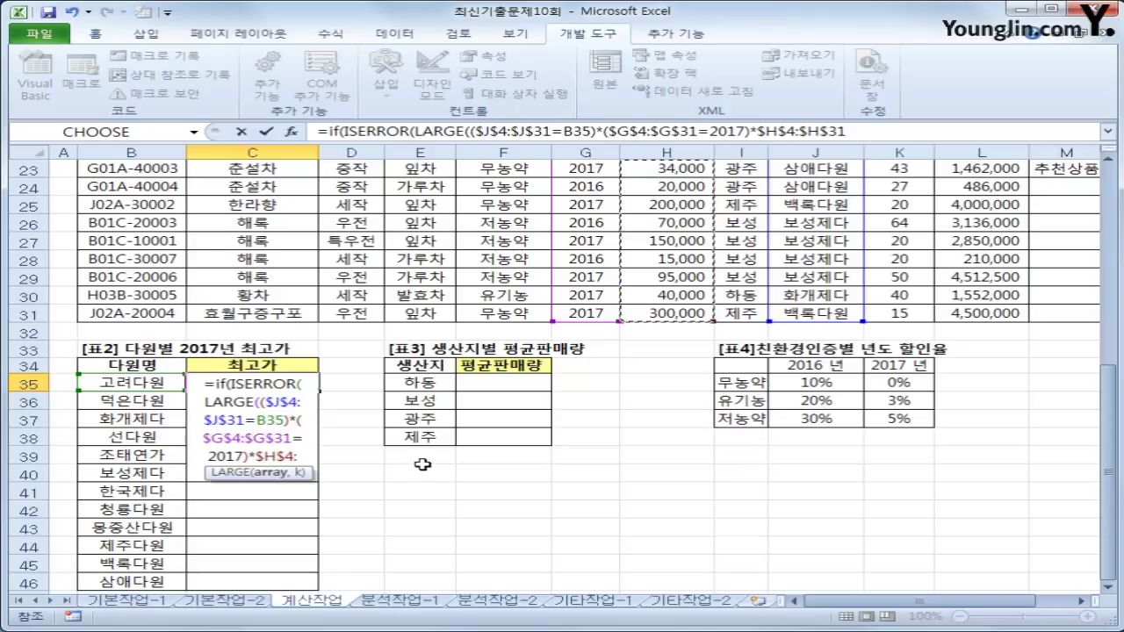
pyautogui.write(',')
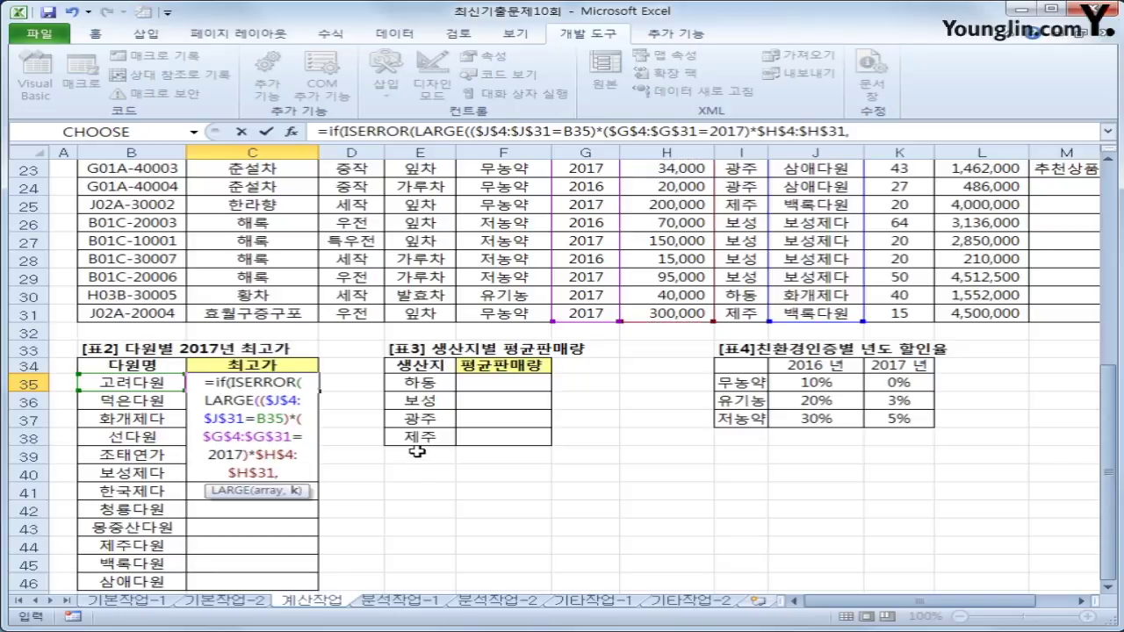
pyautogui.write('1)')
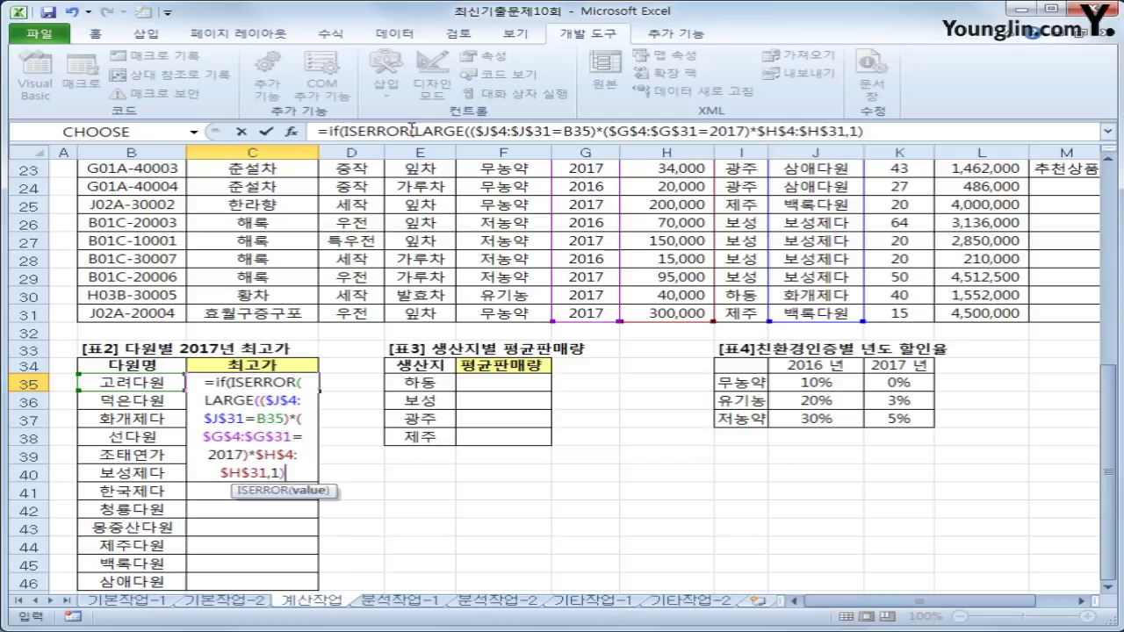
# - Close the ISERROR test around the LARGE expression and set IF's value_if_true to 0
pyautogui.moveTo(415, 131); pyautogui.dragTo(930, 139)
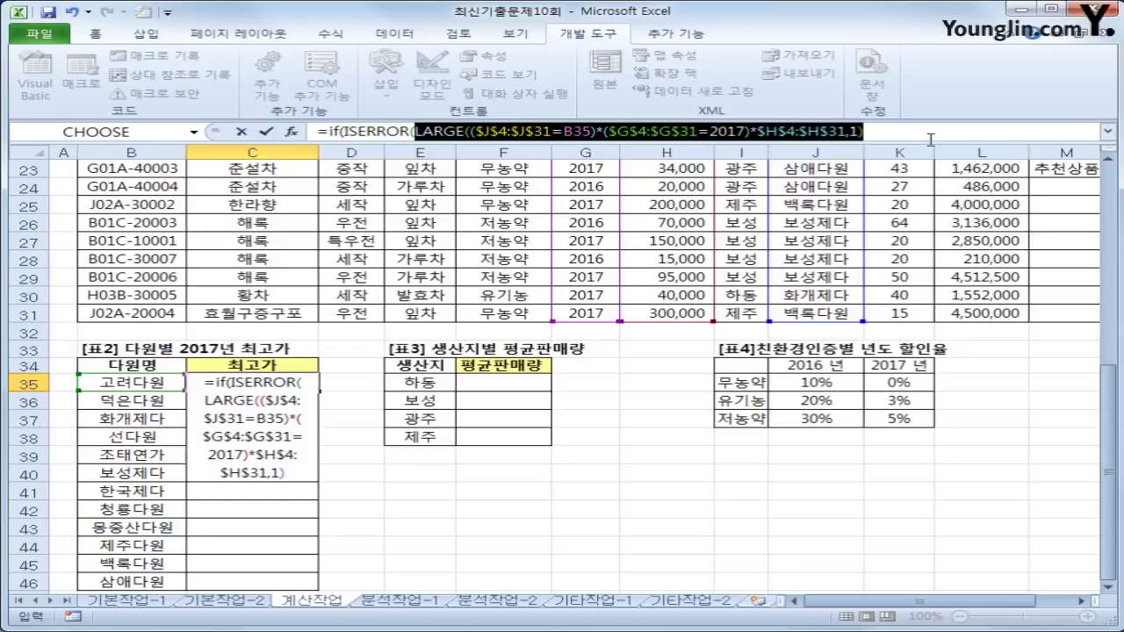
pyautogui.click(932, 134)
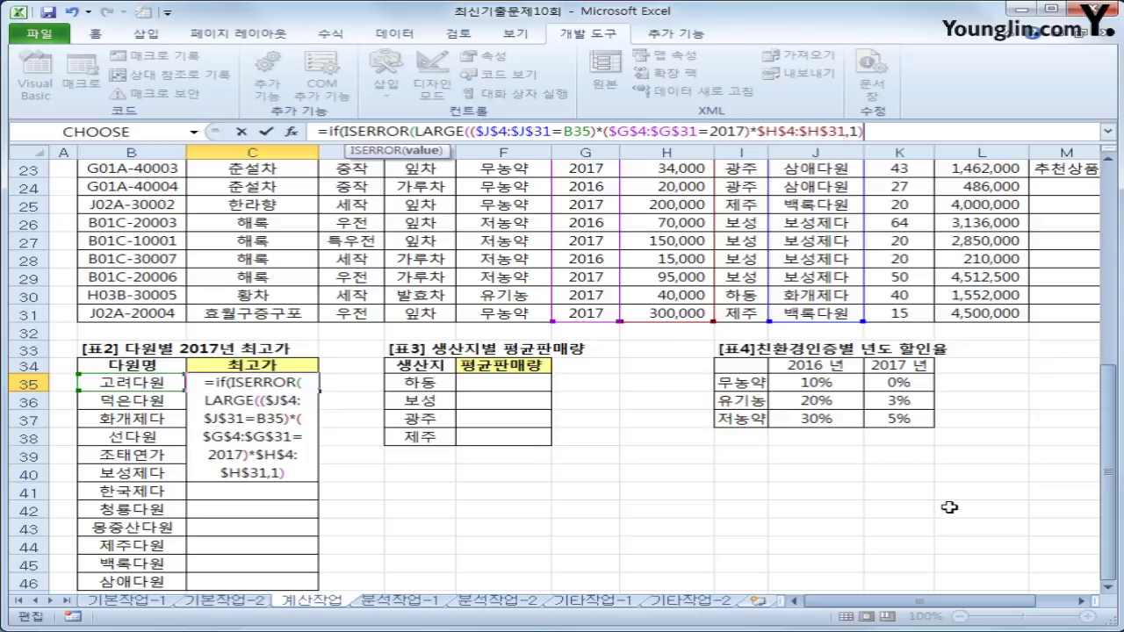
pyautogui.write(')')
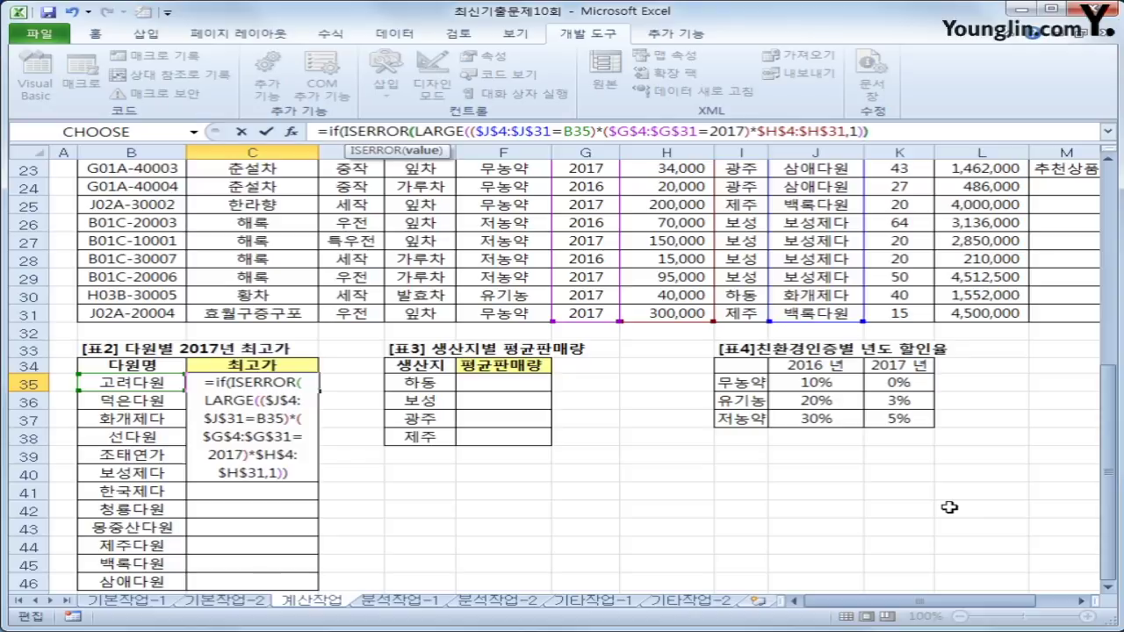
pyautogui.write(',0')
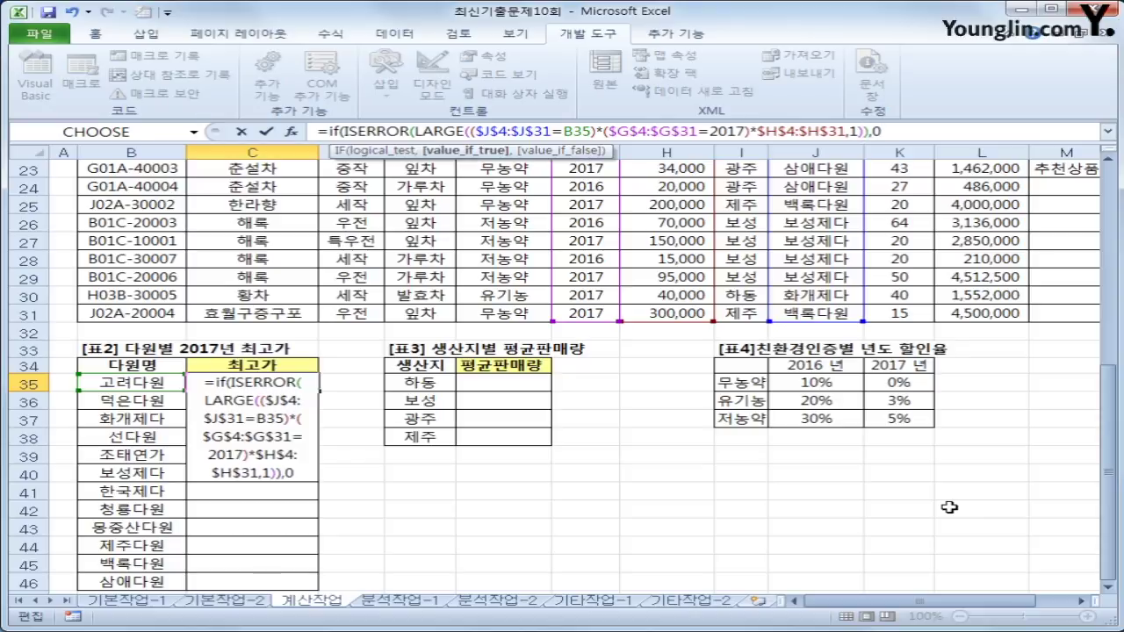
pyautogui.write(',')
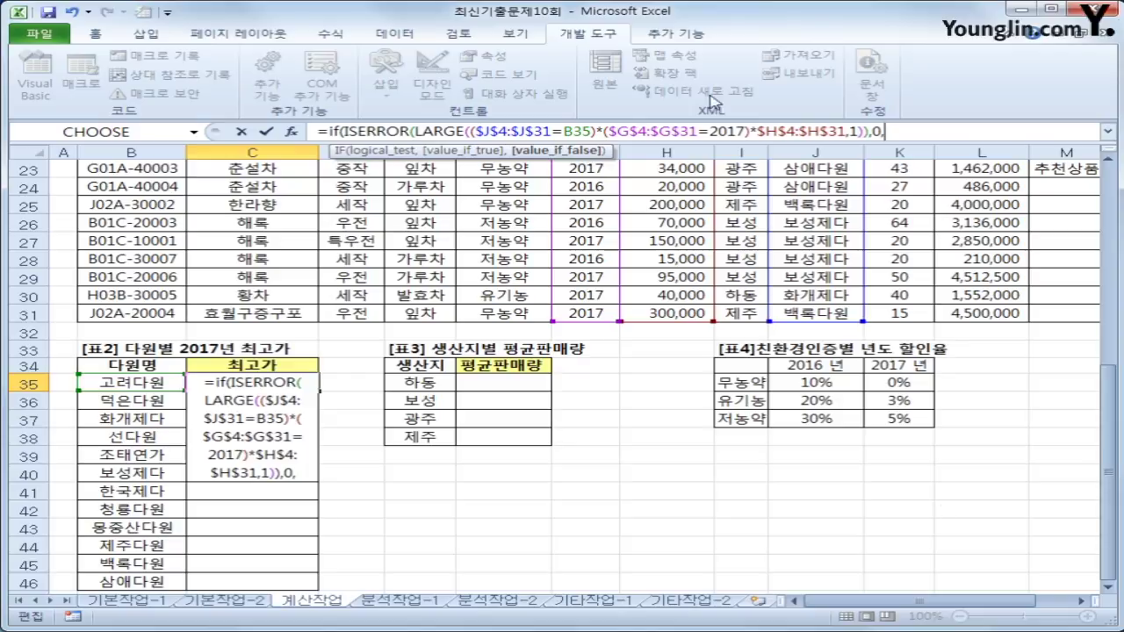
# - Copy the LARGE expression from the logical test into IF's value_if_false argument and close the IF function
pyautogui.moveTo(412, 131); pyautogui.dragTo(884, 140)
pyautogui.hotkey('ctrl', 'c')
pyautogui.click(908, 131)
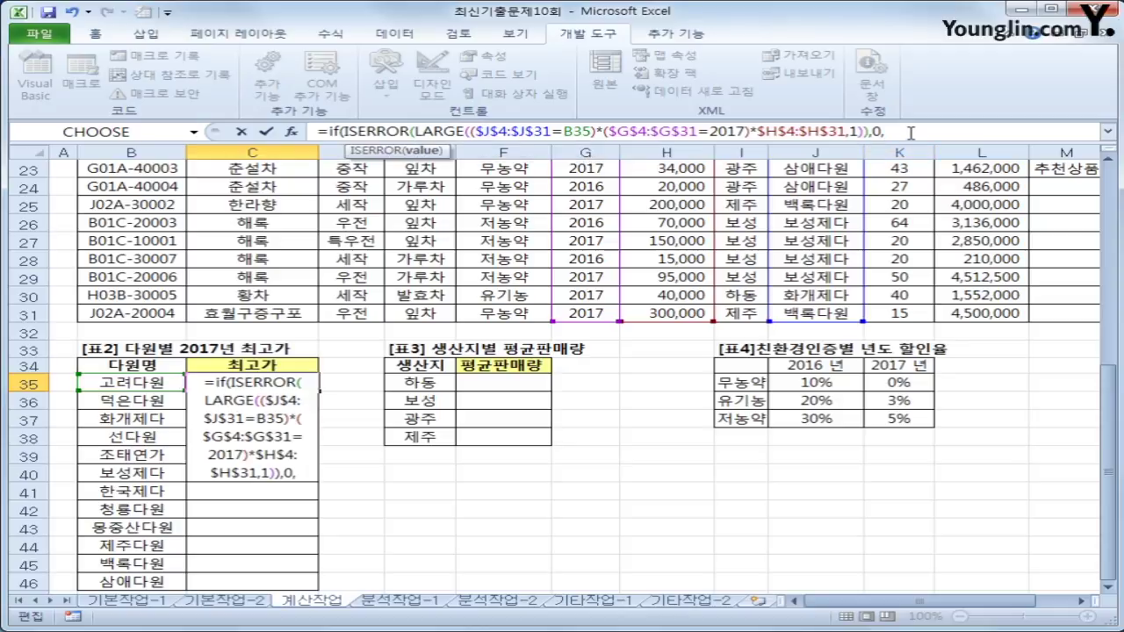
pyautogui.hotkey('ctrl', 'v')
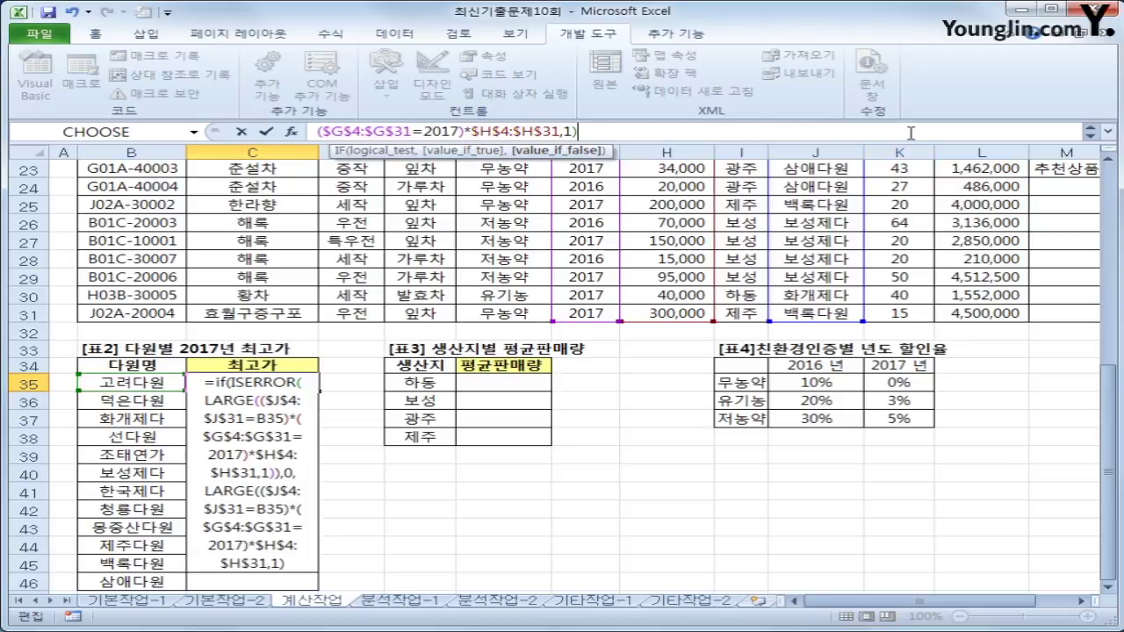
pyautogui.write(')')
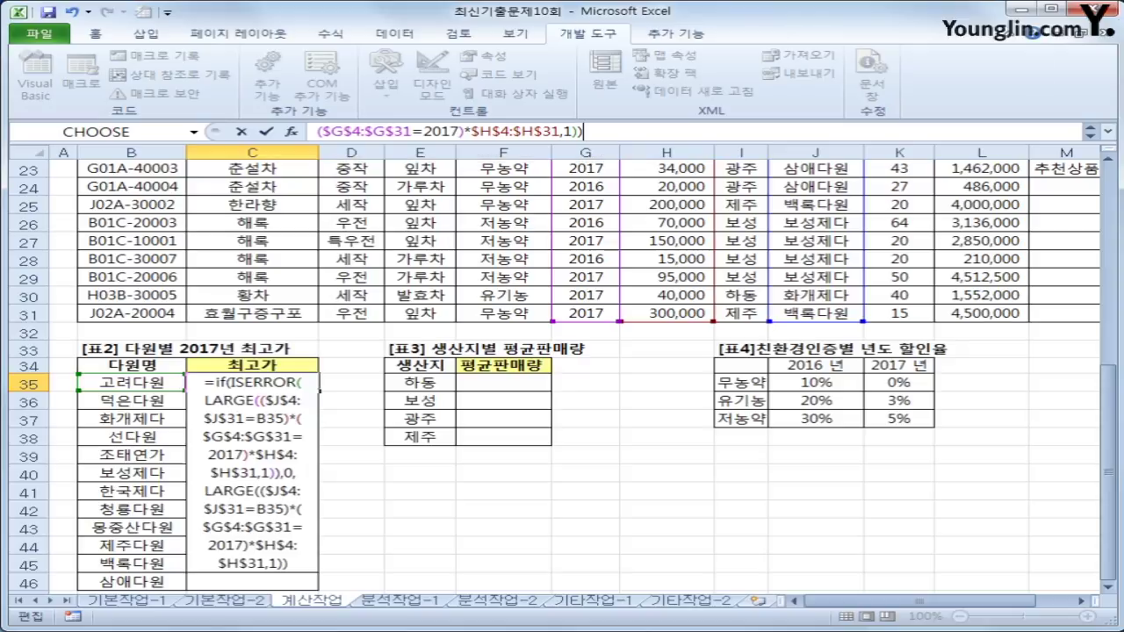
# - Confirm the 최고가 formula in C35 as an array formula and fill it down through C46
pyautogui.click(1108, 131)
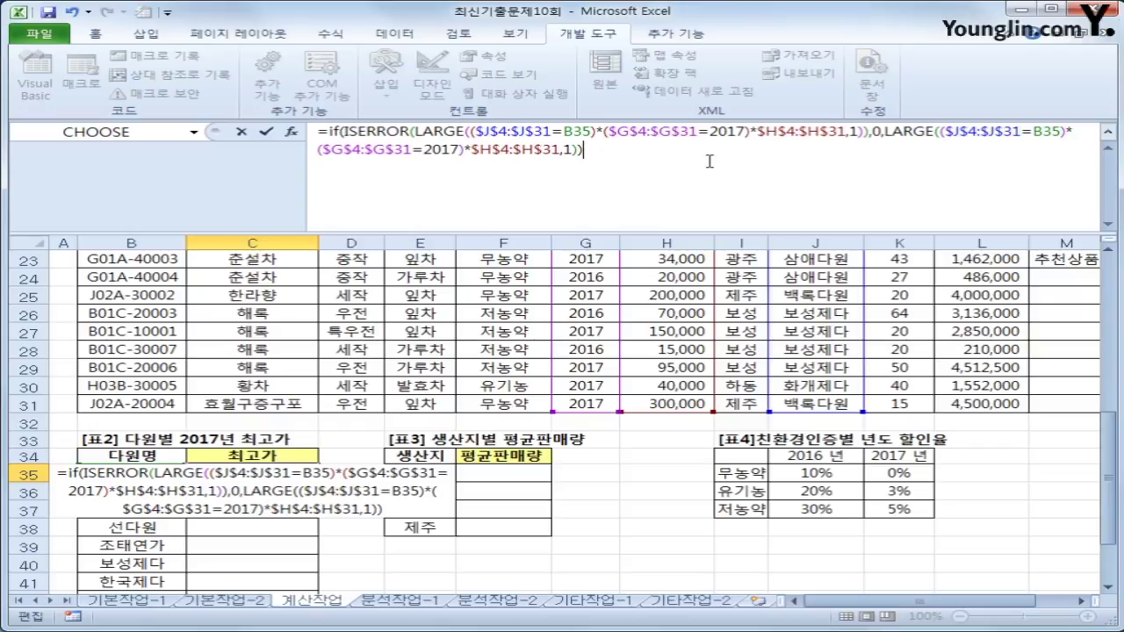
pyautogui.hotkey('ctrl', 'shift', 'Return')
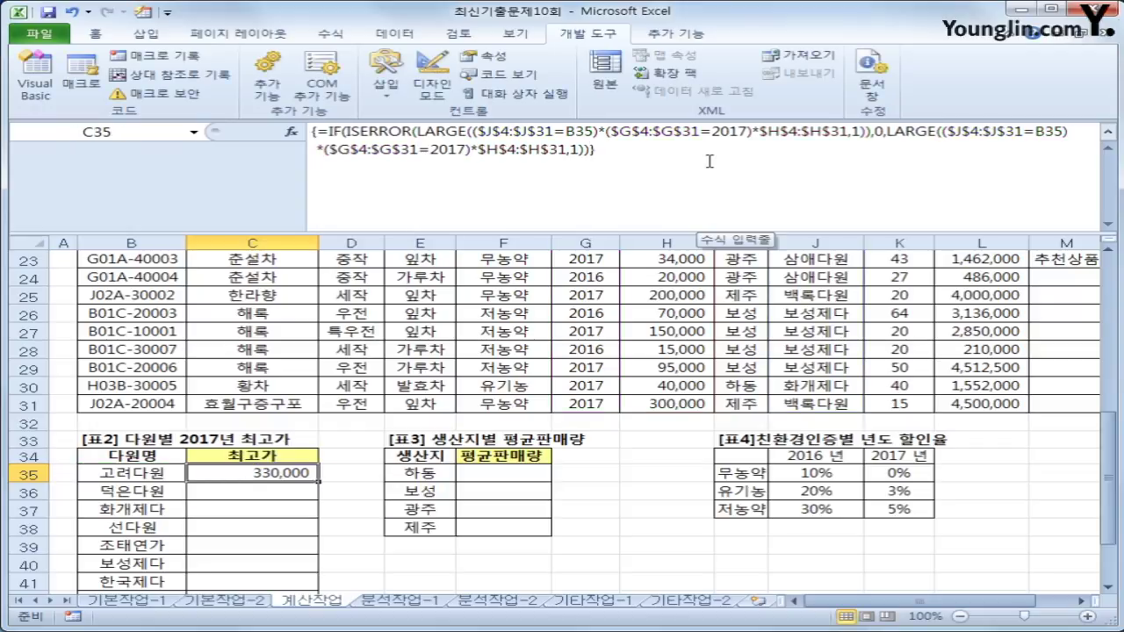
pyautogui.doubleClick(321, 482)
pyautogui.scroll(-2, 321, 485)
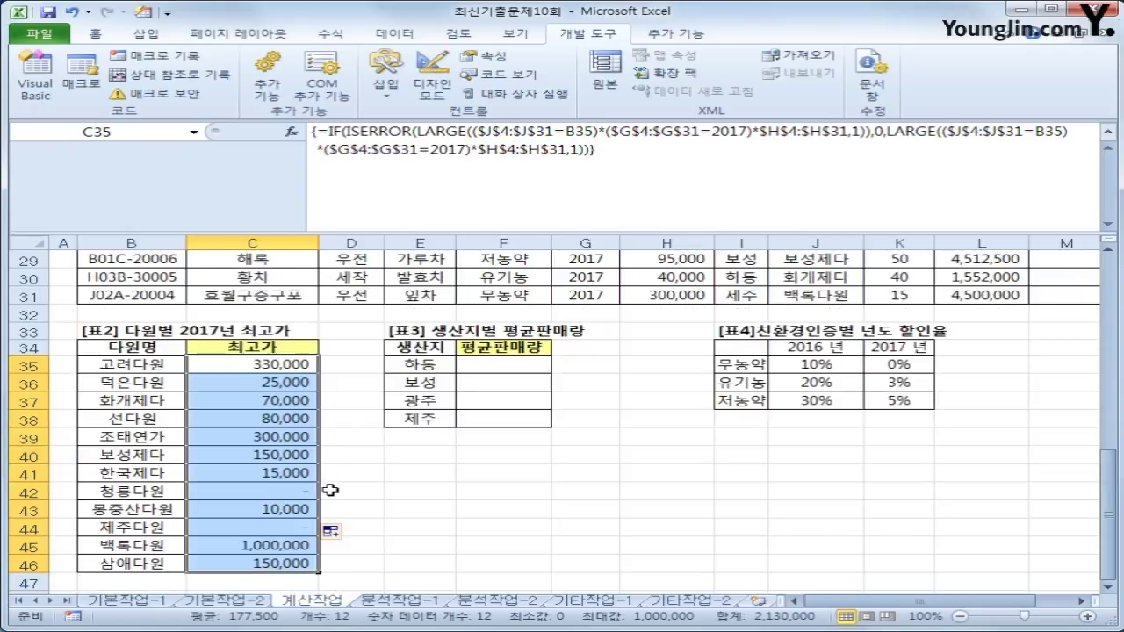
pyautogui.click(1109, 149)
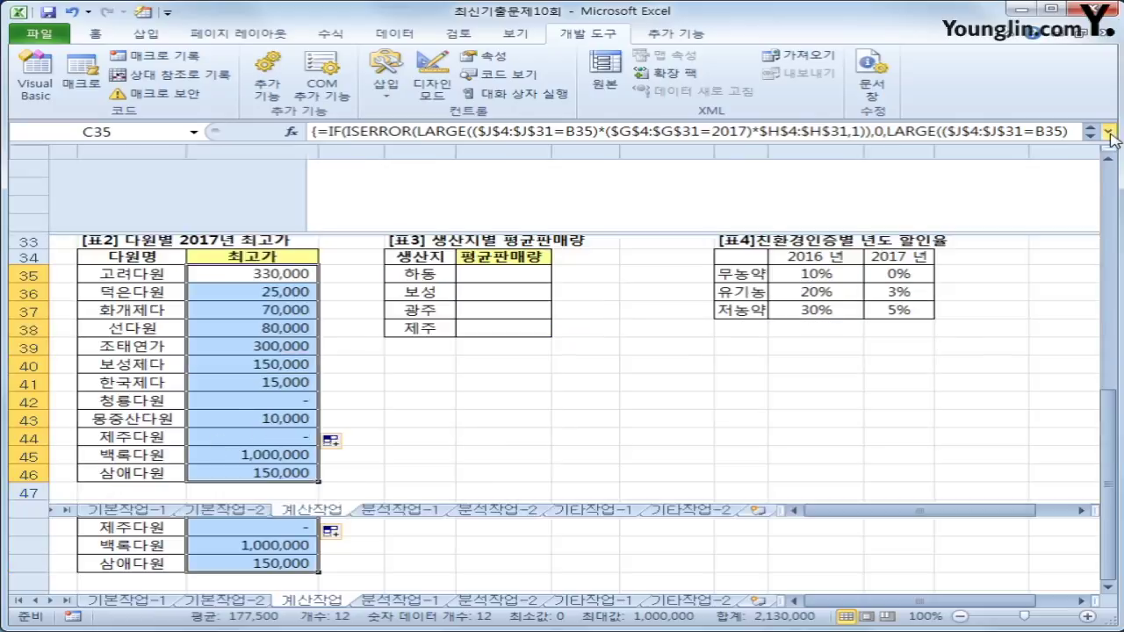
pyautogui.click(310, 478)
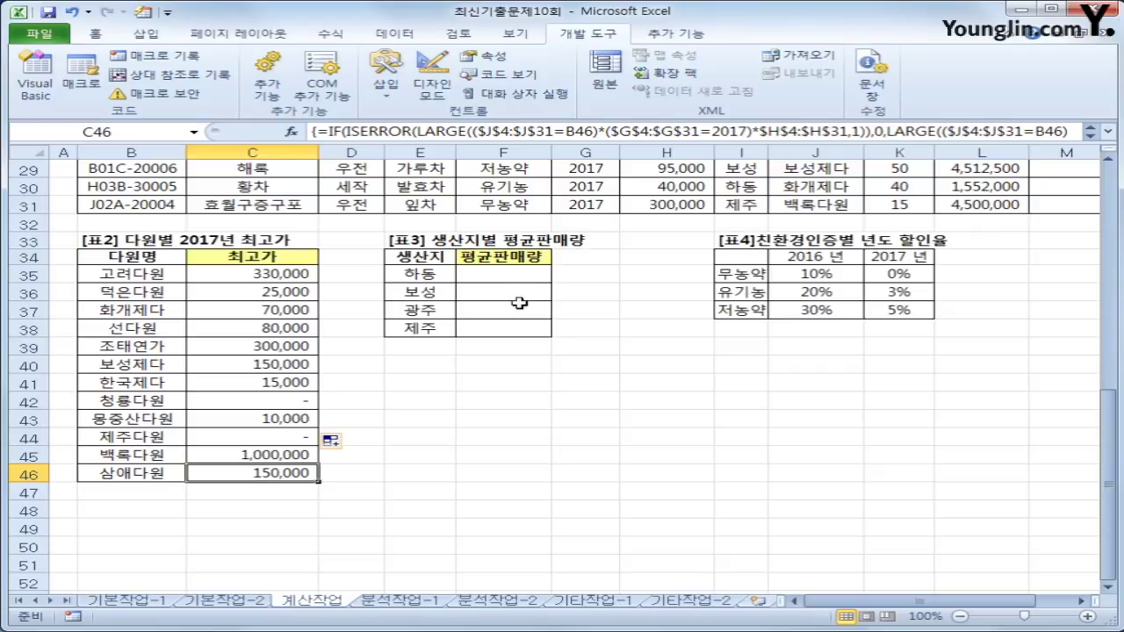
# - Begin the 평균판매량 formula in F35 for 하동 by nesting IF inside AVERAGE inside TRUNC
pyautogui.click(505, 277)
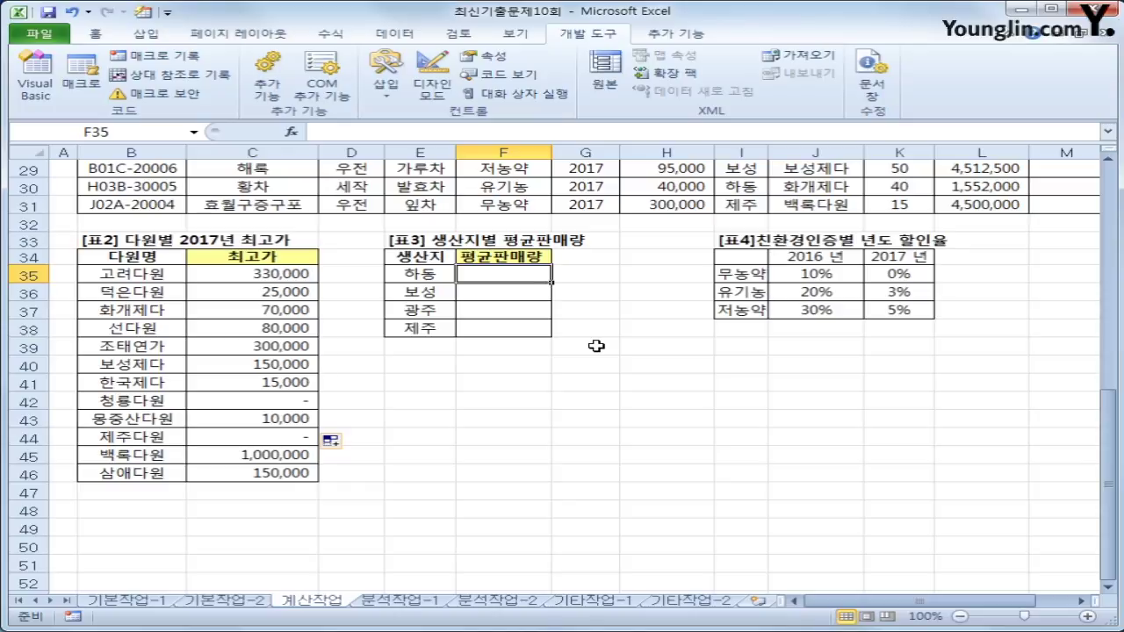
pyautogui.write('=')
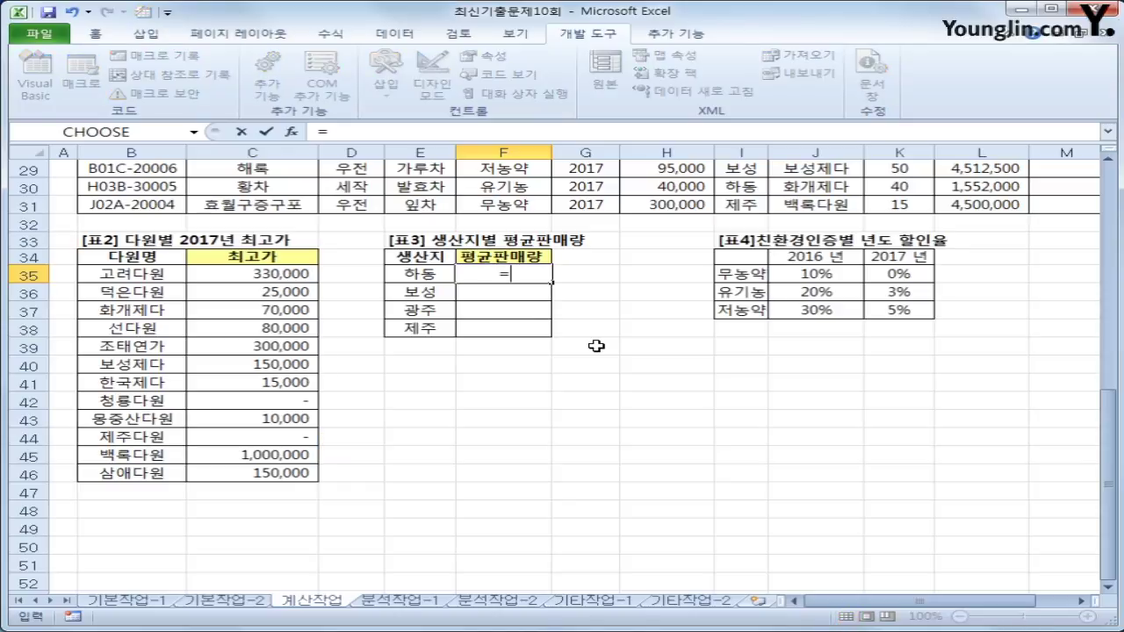
pyautogui.write('trunc')
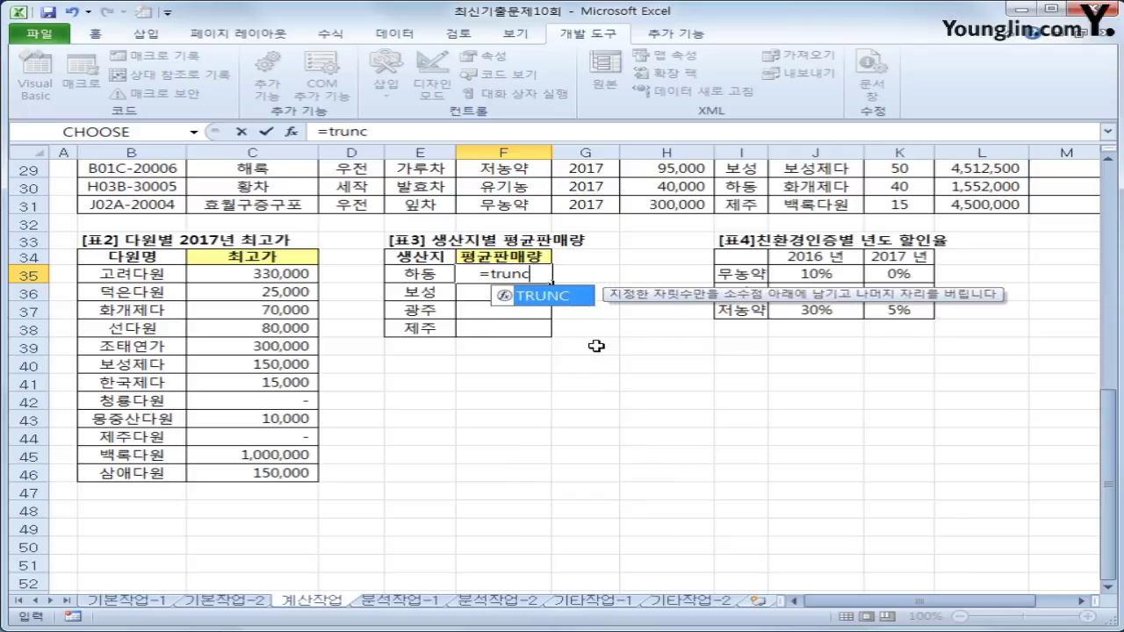
pyautogui.press('Tab')
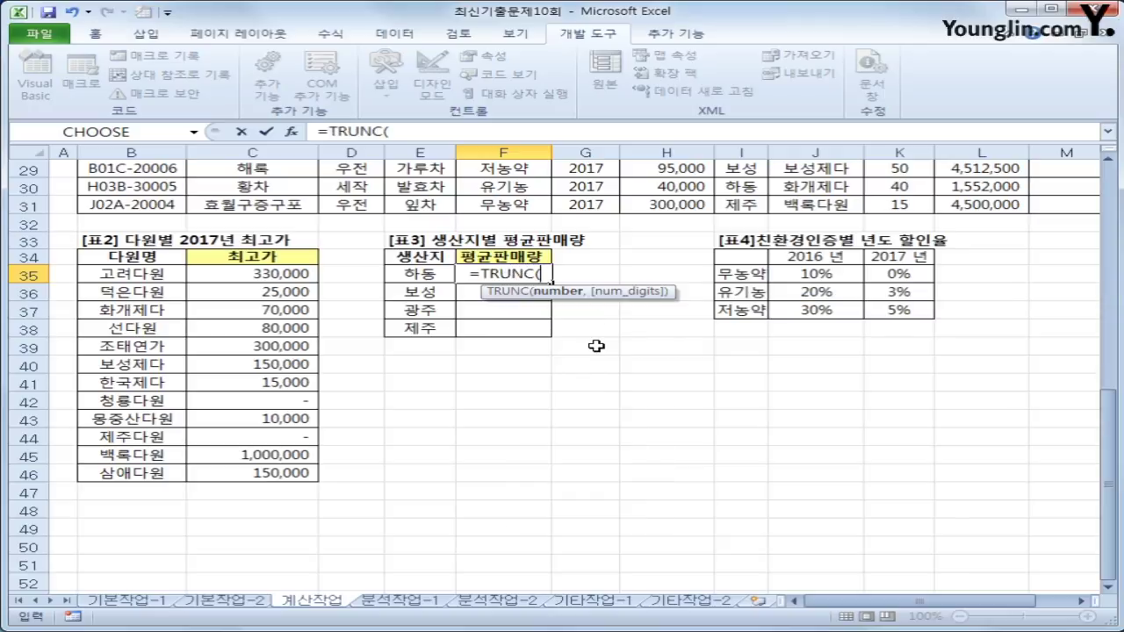
pyautogui.write('av')
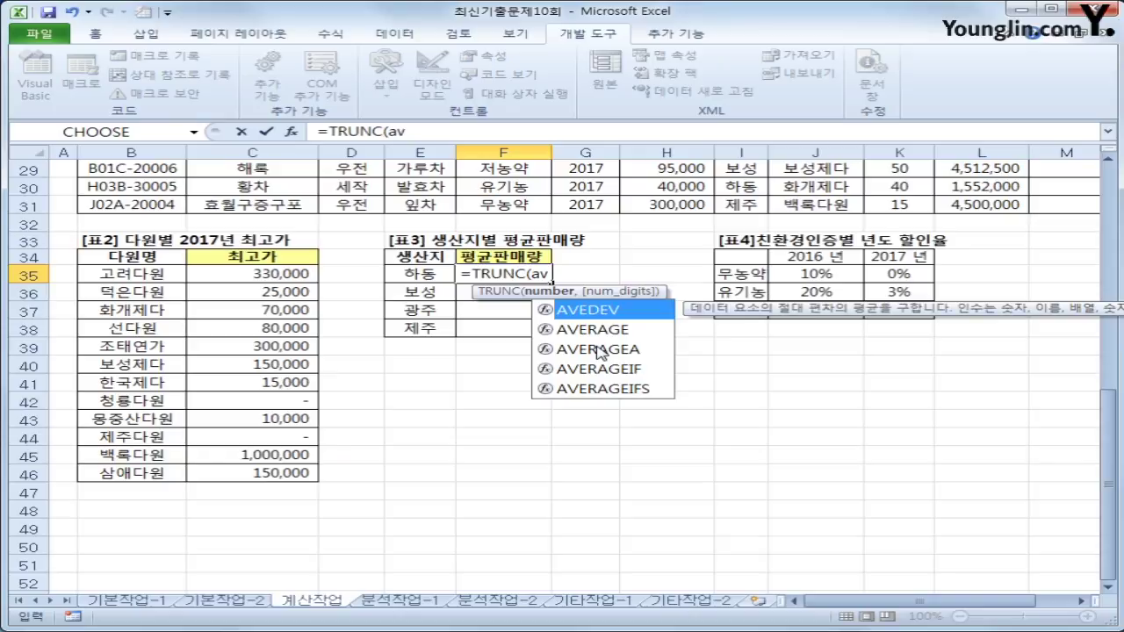
pyautogui.write('er')
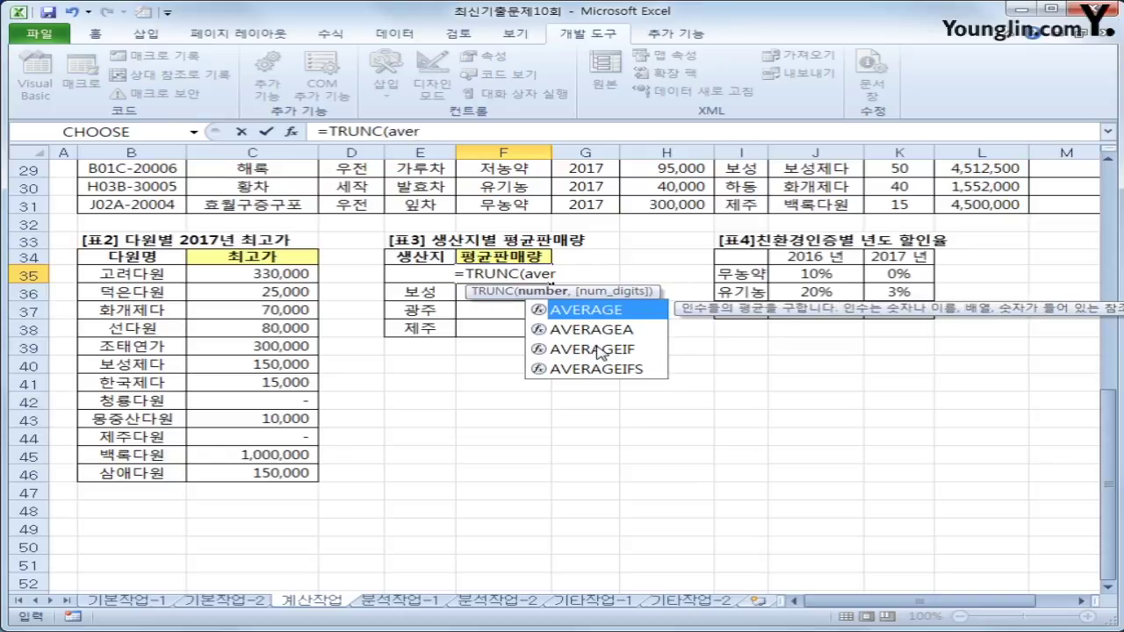
pyautogui.press('Tab')
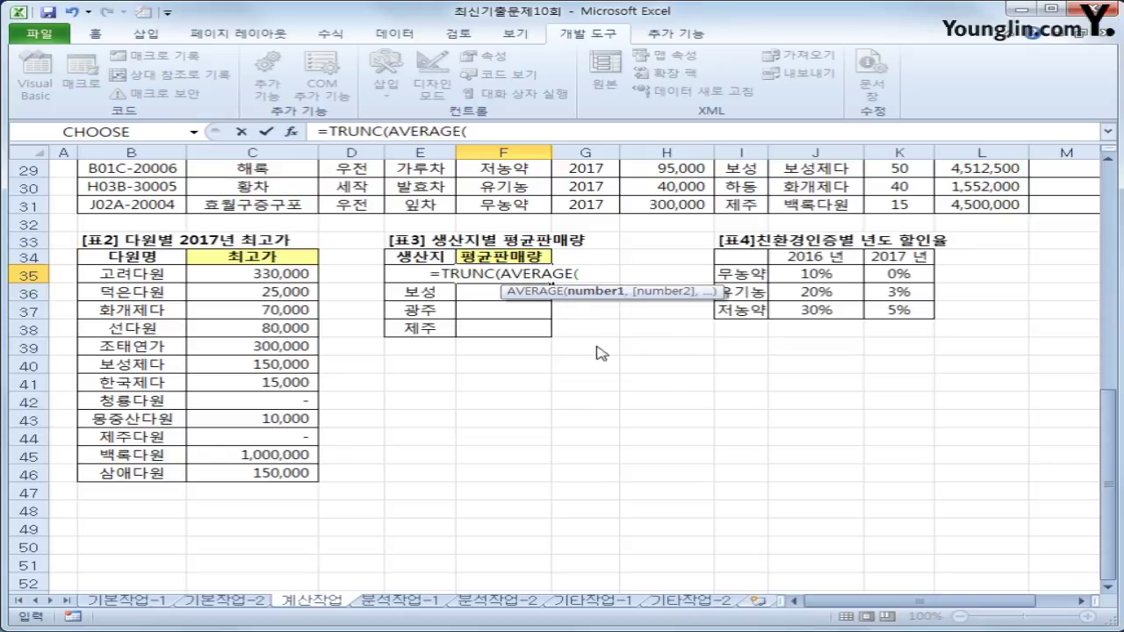
pyautogui.write('if(')
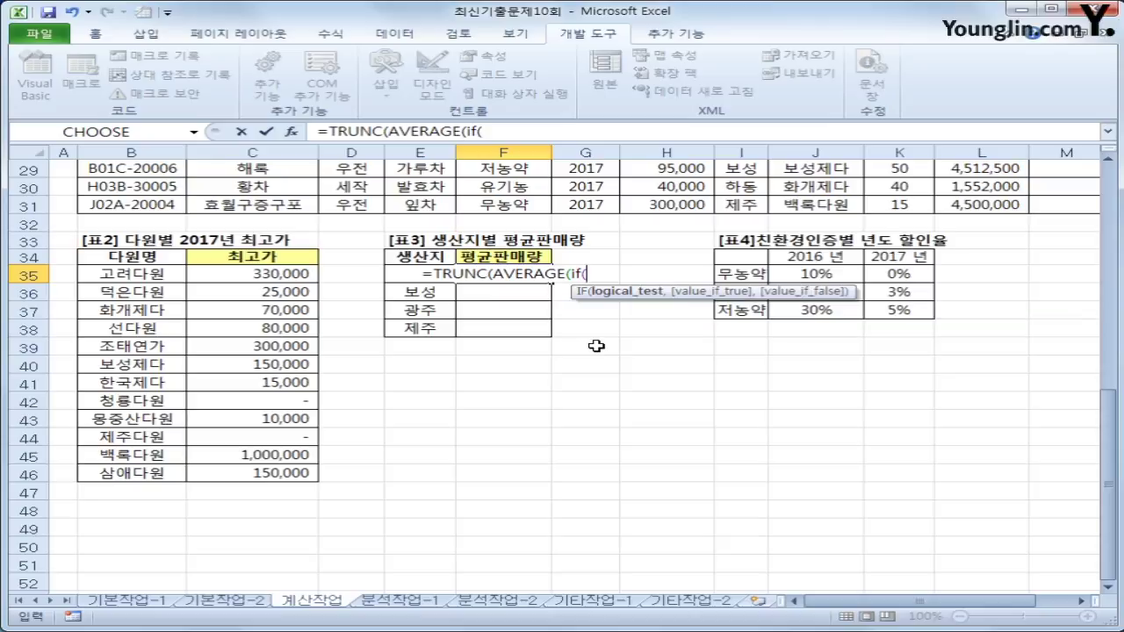
# - Set IF's logical test to match the absolute 생산지 range with E35 ($I$4:$I$31=E35), followed by a comma
pyautogui.scroll(9, 587, 378)
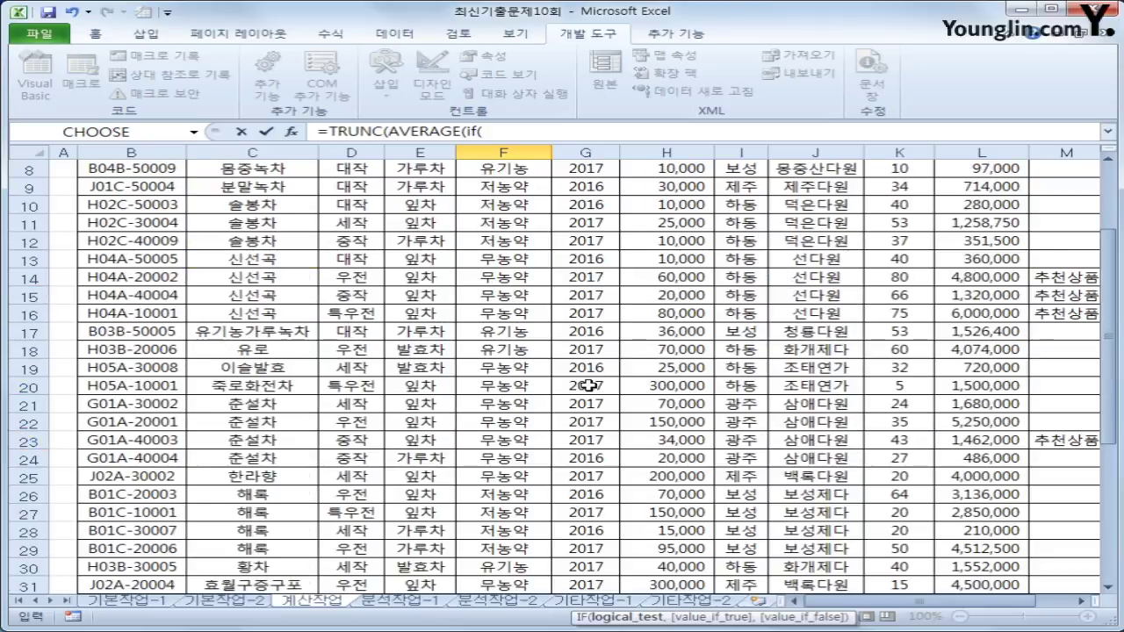
pyautogui.scroll(1, 404, 316)
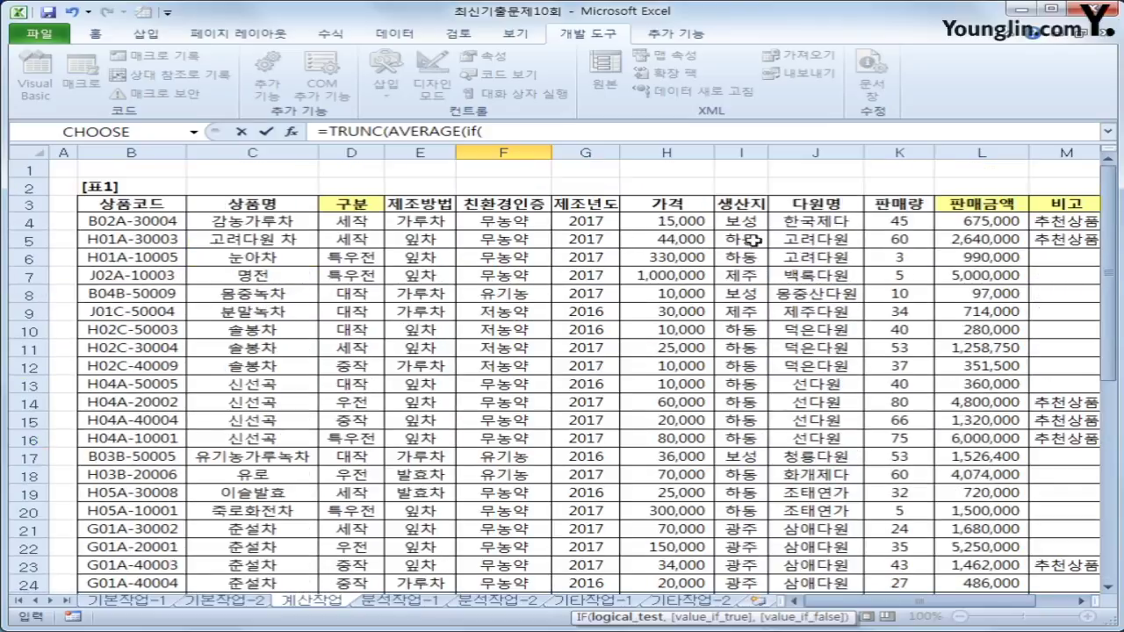
pyautogui.moveTo(742, 221); pyautogui.dragTo(755, 605)
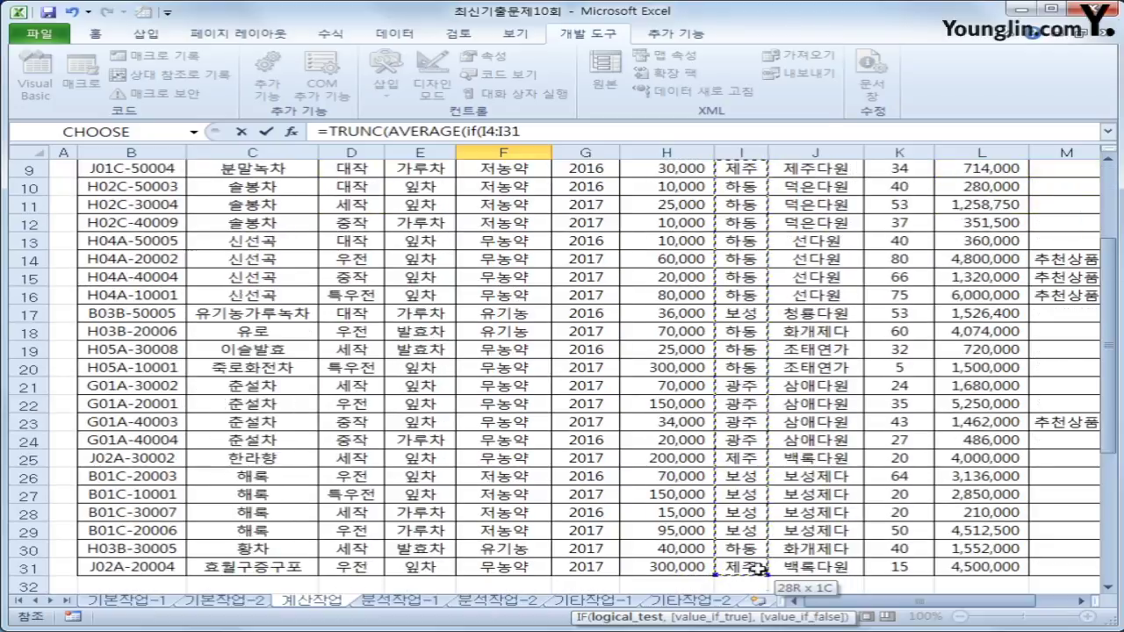
pyautogui.press('F4')
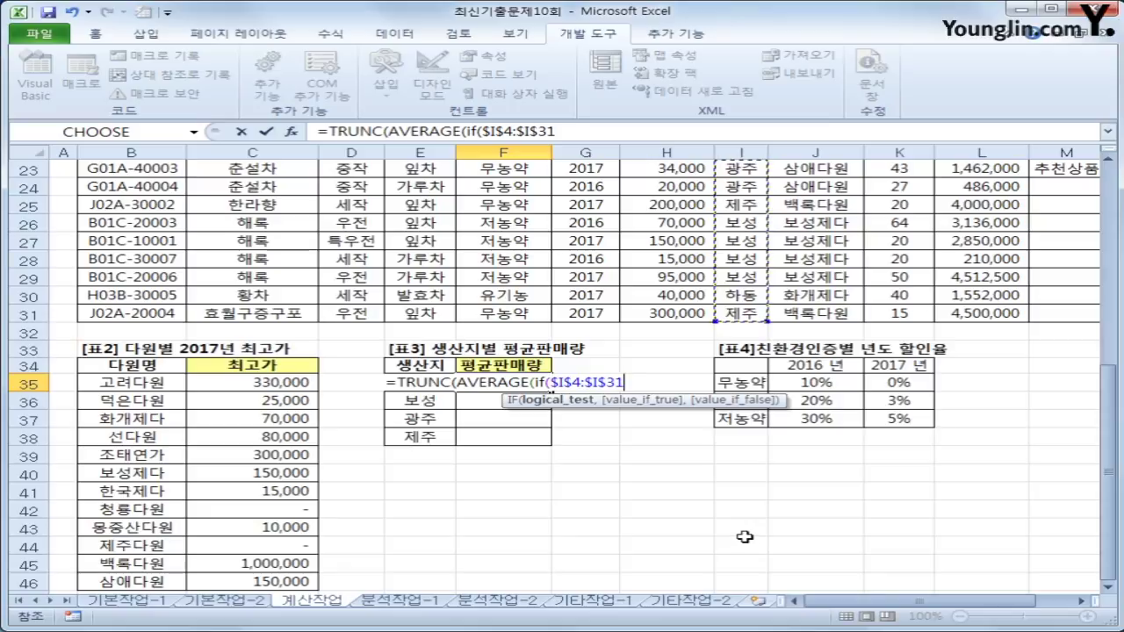
pyautogui.write('=E35')
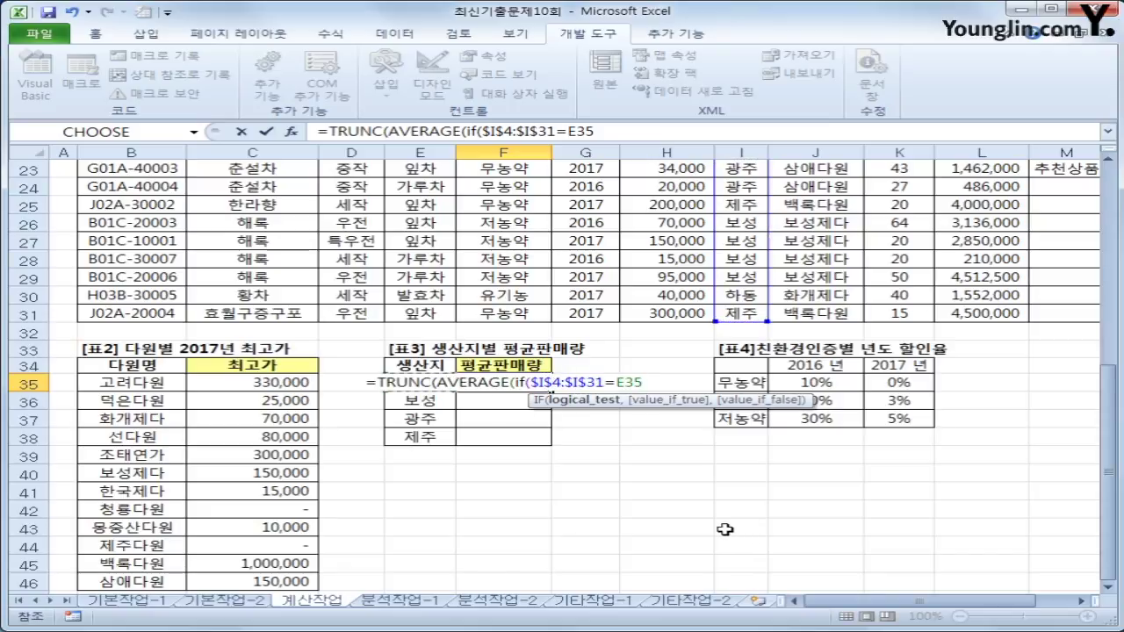
pyautogui.write(',')
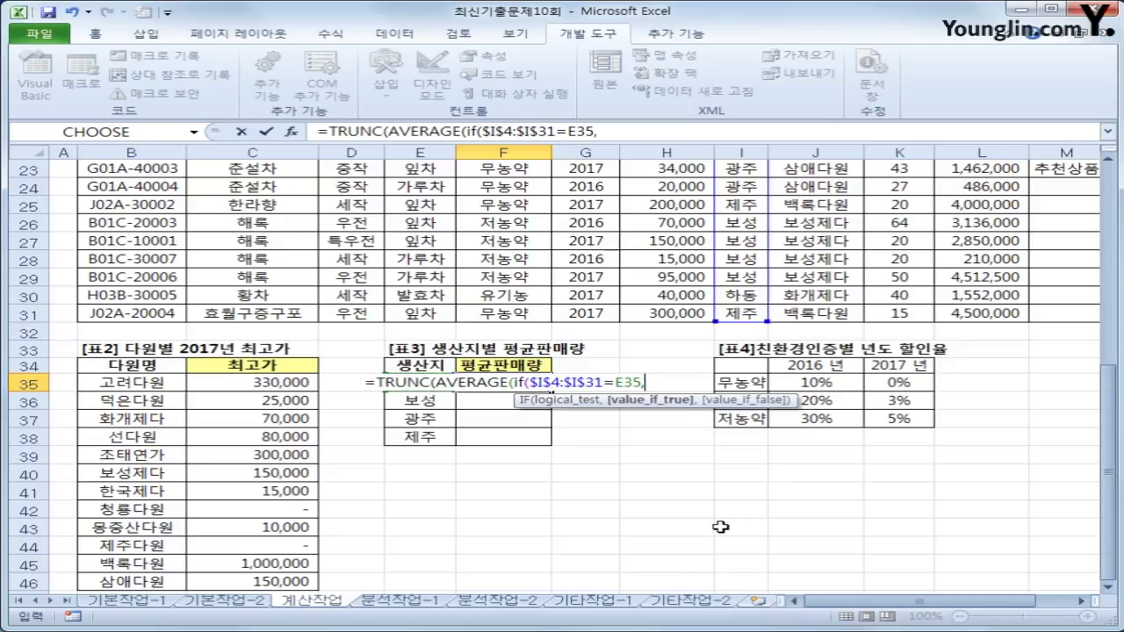
# - Supply the absolute 판매량 range $K$4:$K$31 as IF's value_if_true argument
pyautogui.scroll(7, 717, 524)
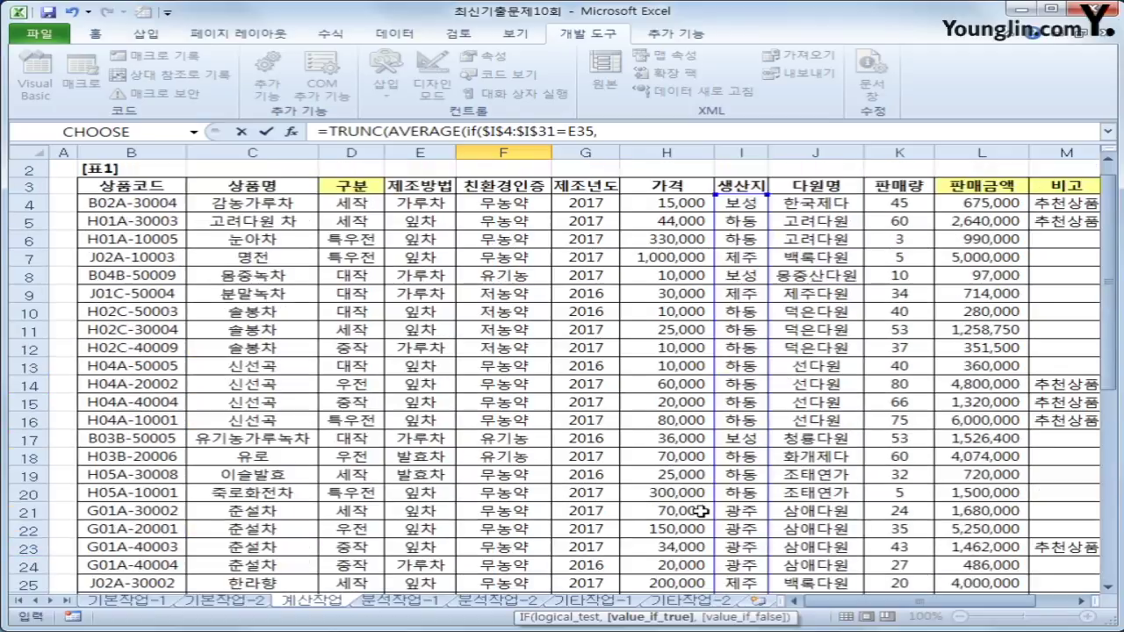
pyautogui.moveTo(880, 200); pyautogui.dragTo(900, 543)
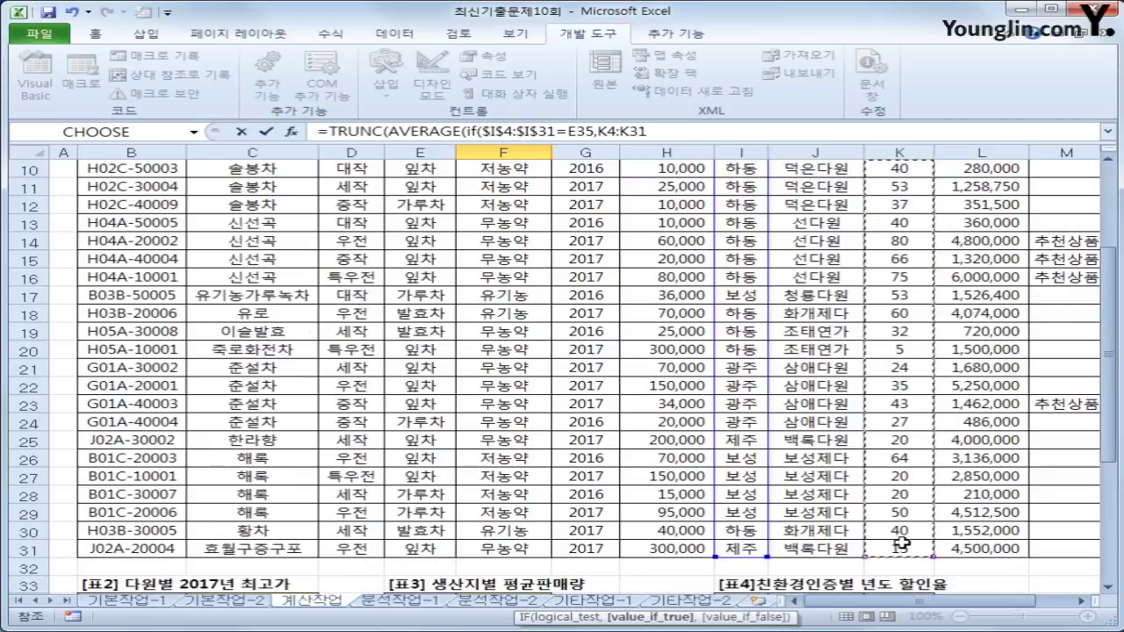
pyautogui.press('F4')
pyautogui.scroll(-4, 898, 537)
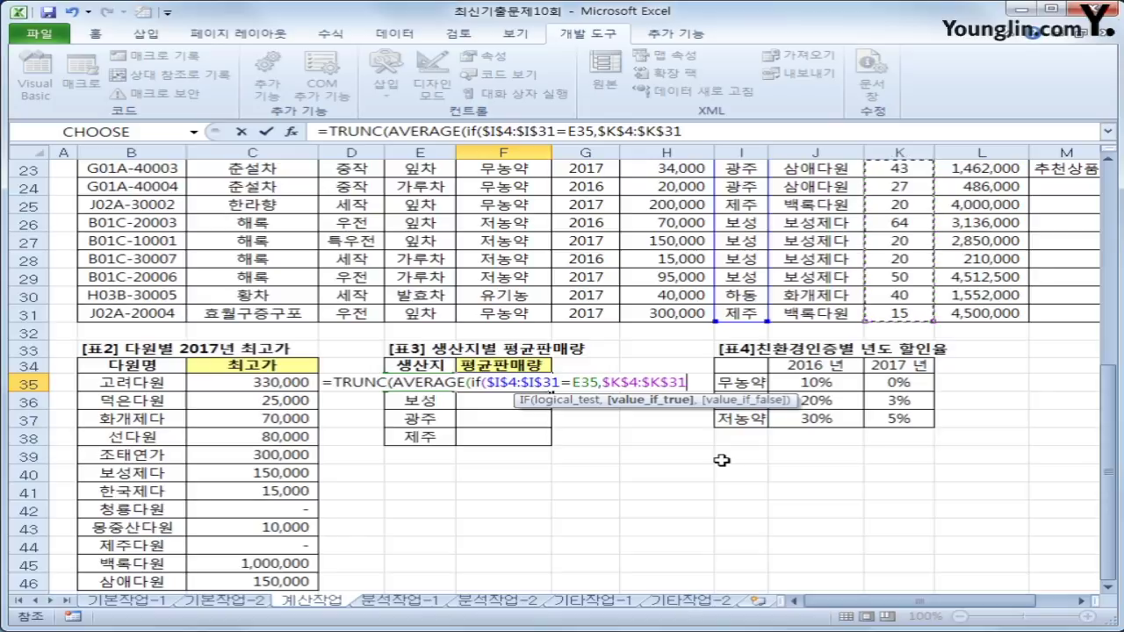
# - Complete the F35 average sales formula as the array formula =TRUNC(AVERAGE(IF($I$4:$I$31=E35,$K$4:$K$31)),0)
pyautogui.write(')')
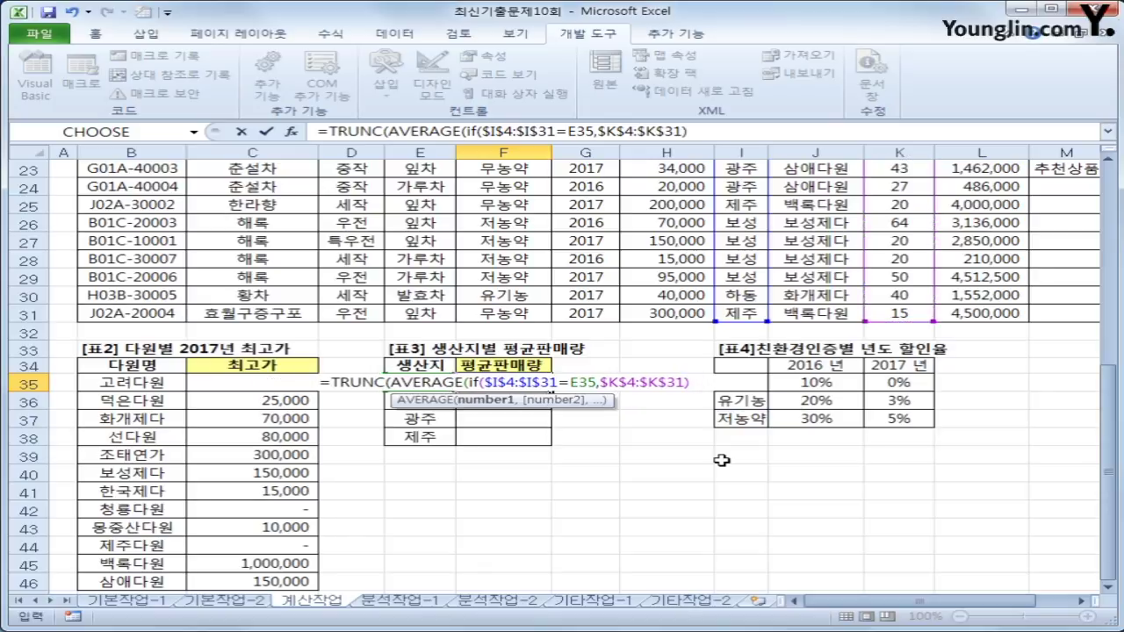
pyautogui.write(')')
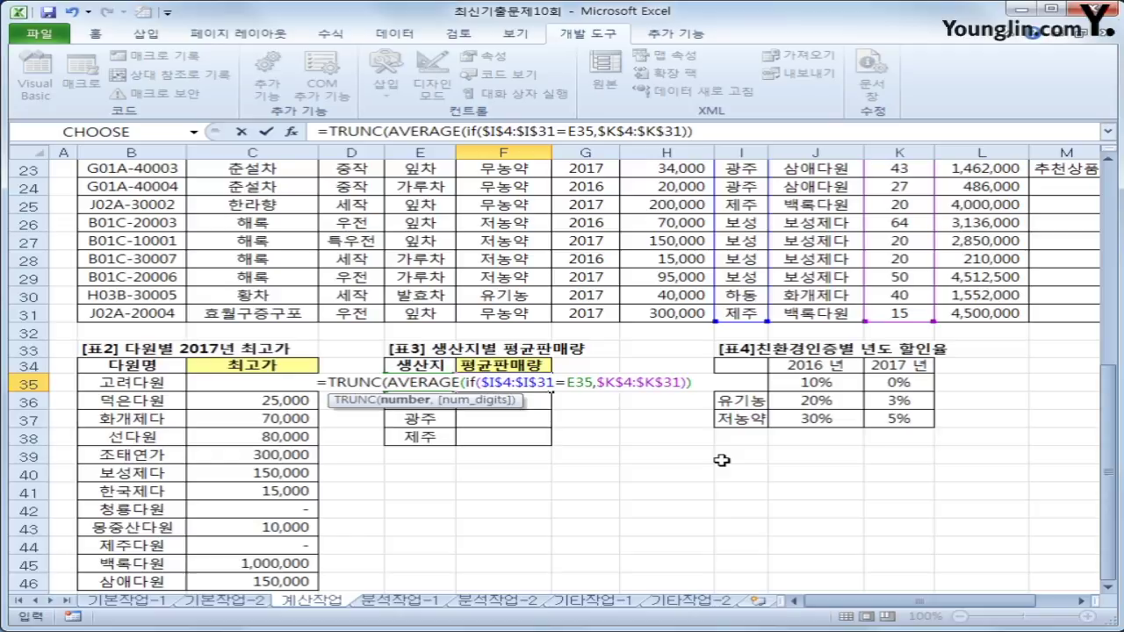
pyautogui.write(',')
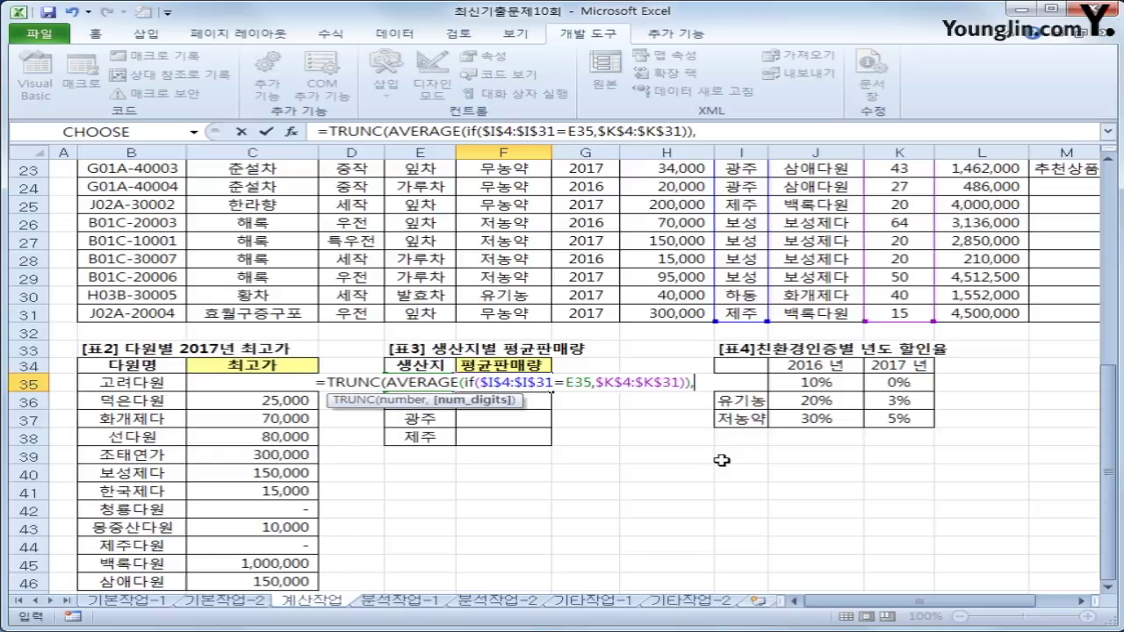
pyautogui.write('0')
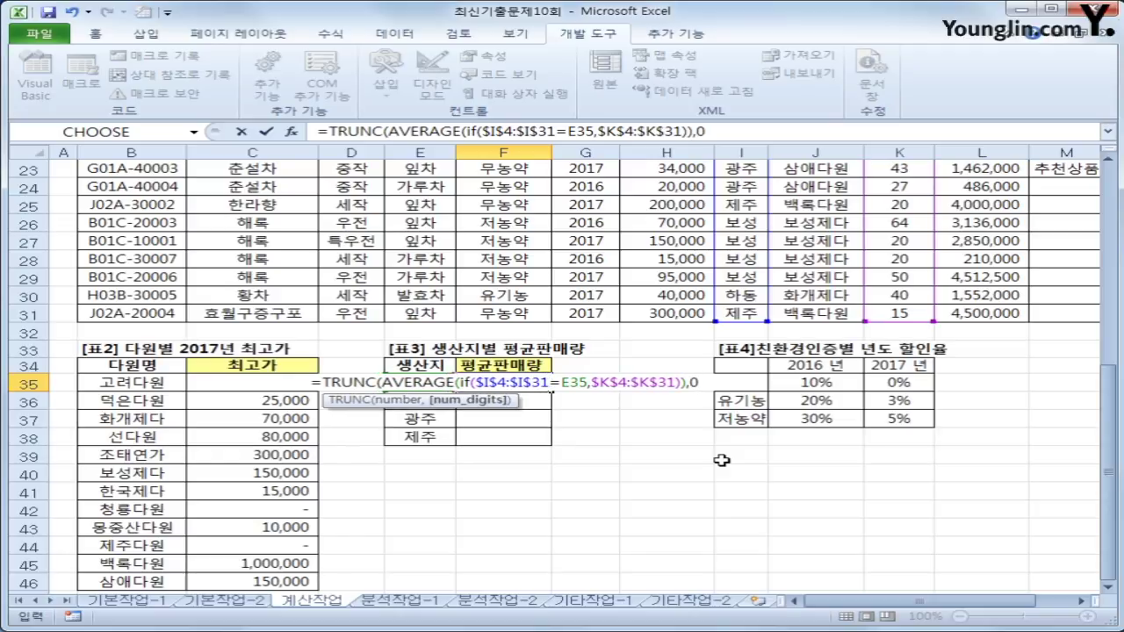
pyautogui.write(')')
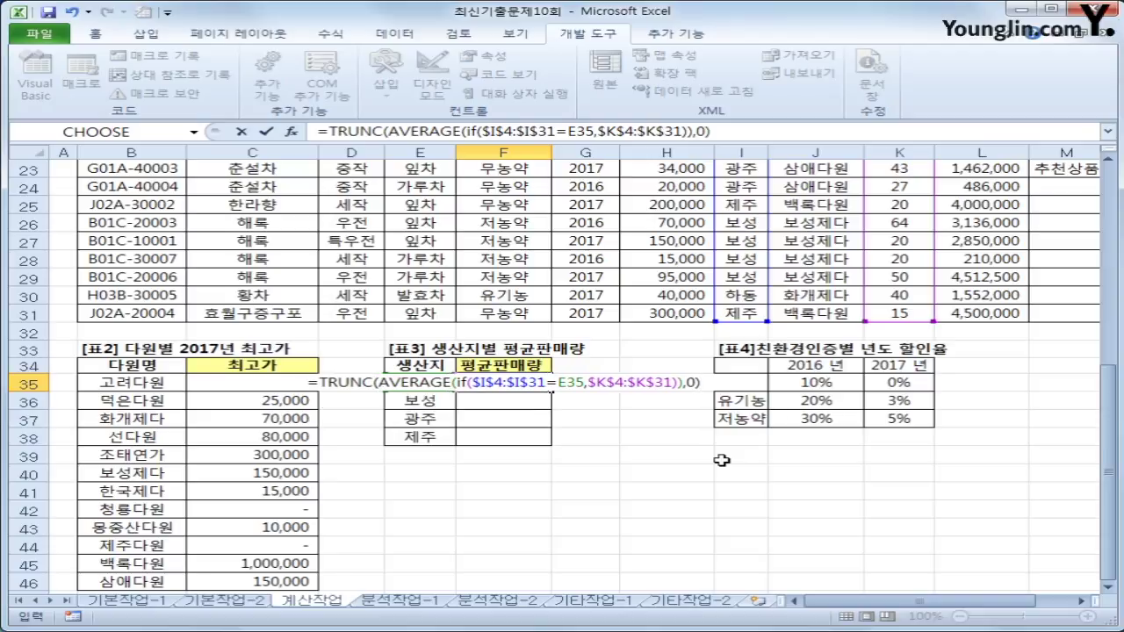
pyautogui.hotkey('ctrl', 'shift', 'Return')
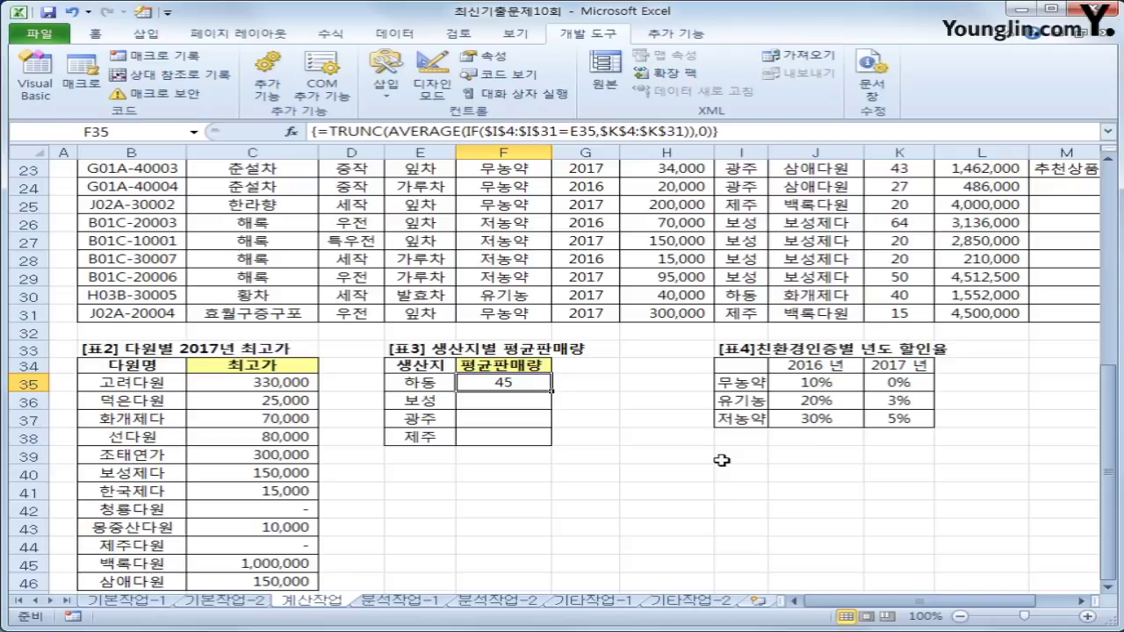
# - Fill the average sales array formula from F35 down through F38 for the remaining production areas
pyautogui.moveTo(552, 391); pyautogui.dragTo(546, 452)
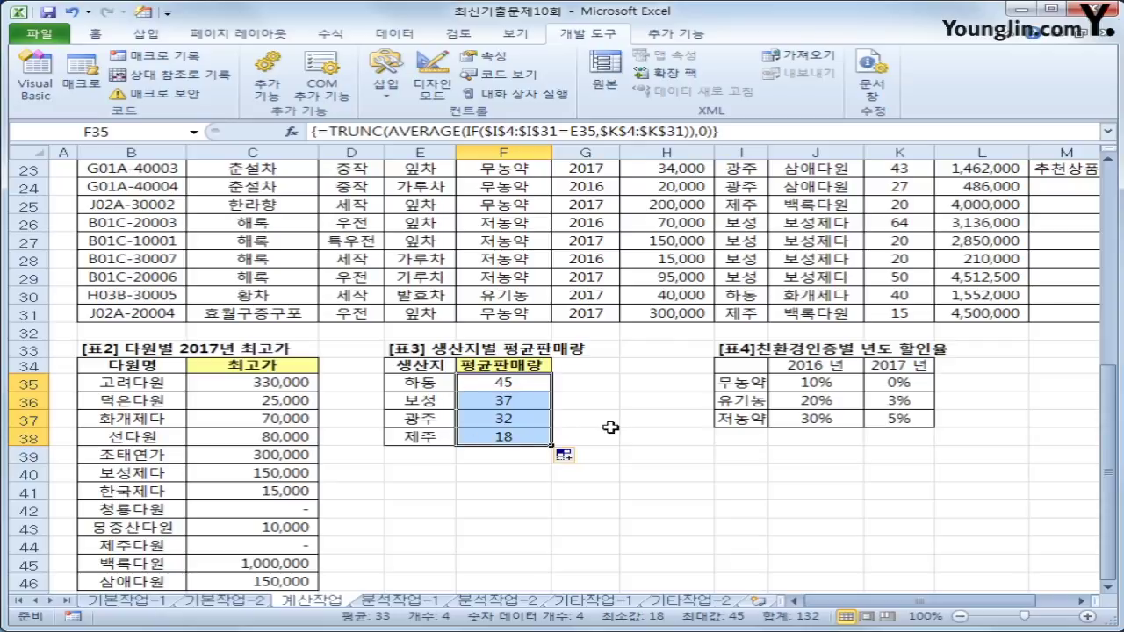
pyautogui.click(532, 385)
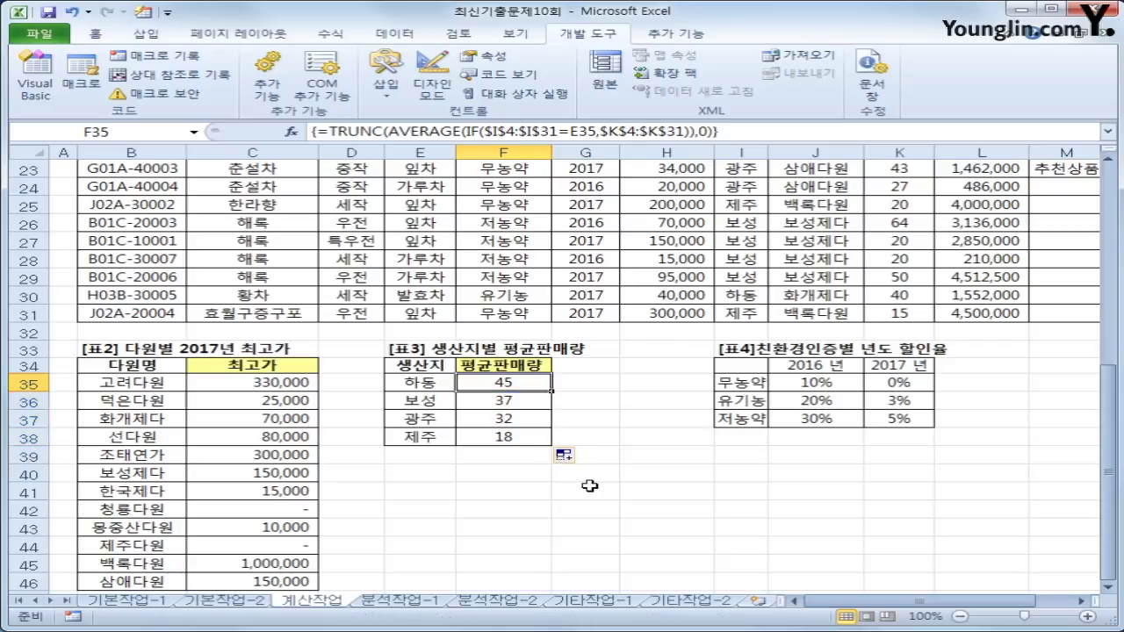
pyautogui.scroll(2, 590, 486)
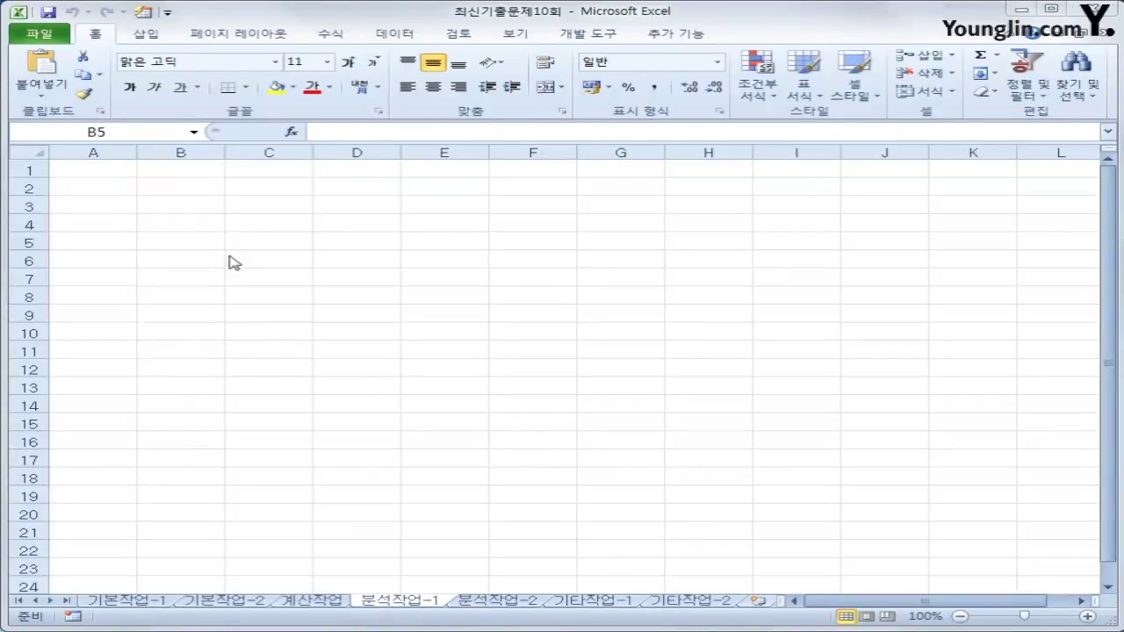
# - From cell B5 of sheet 분석작업-1, start a Microsoft Query import using MS Access Database and the file 녹차판매정보.accdb
pyautogui.click(186, 247)
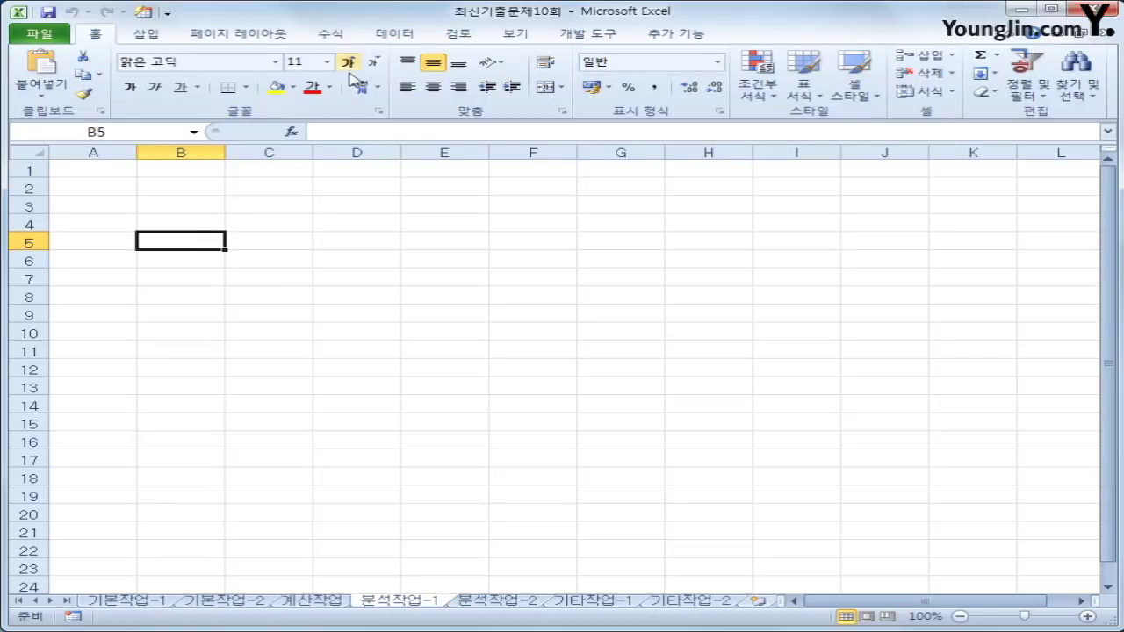
pyautogui.click(393, 37)
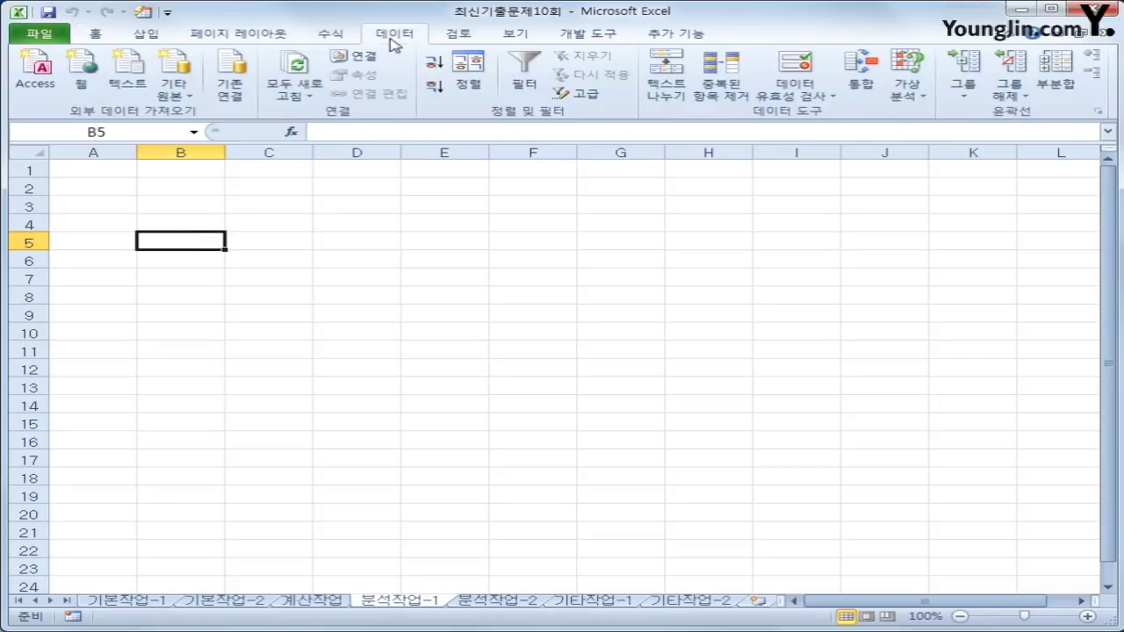
pyautogui.click(188, 105)
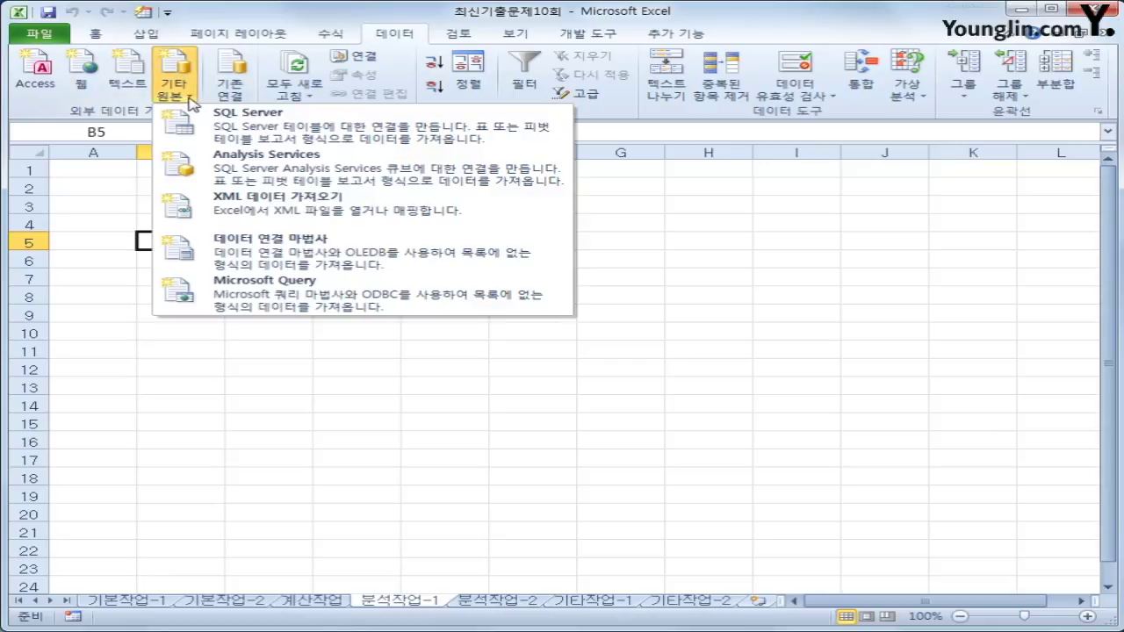
pyautogui.click(292, 298)
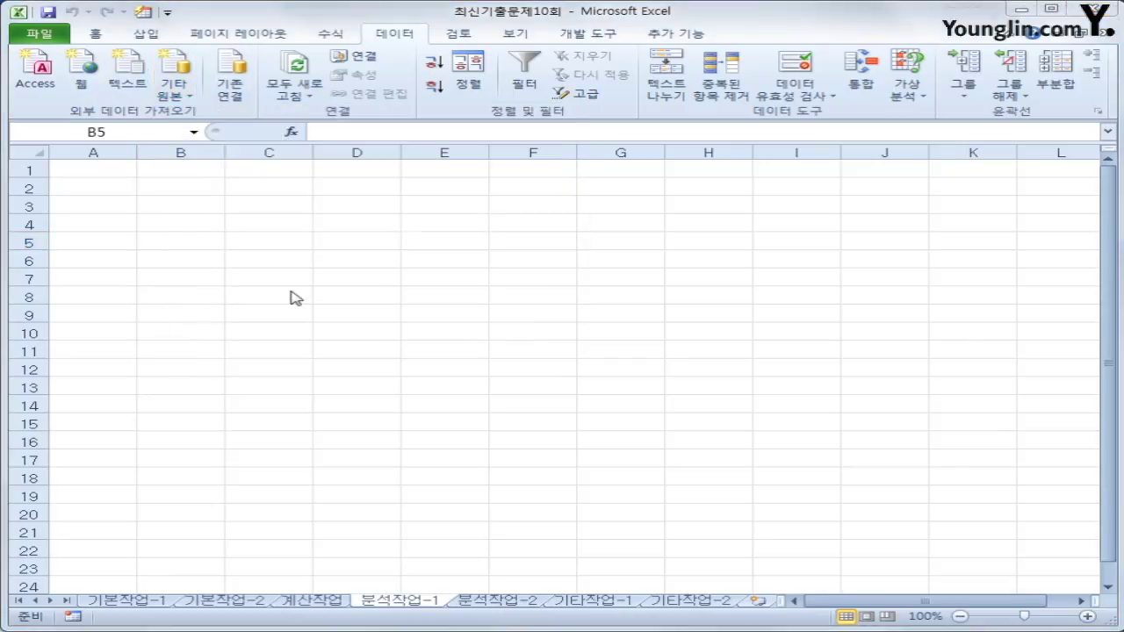
pyautogui.click(486, 373)
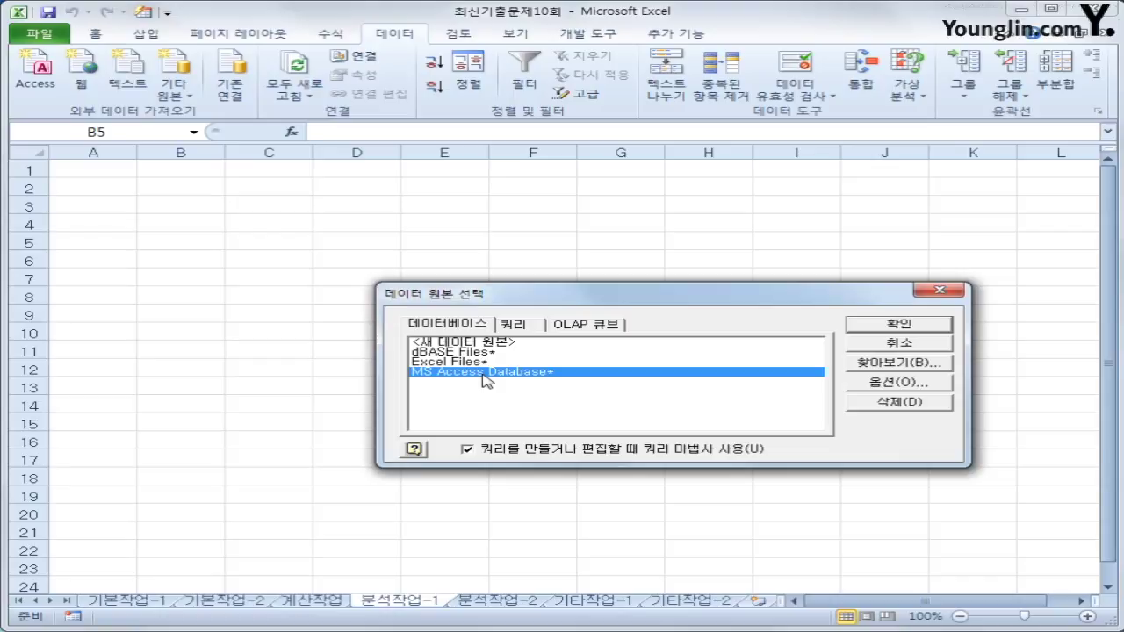
pyautogui.click(863, 327)
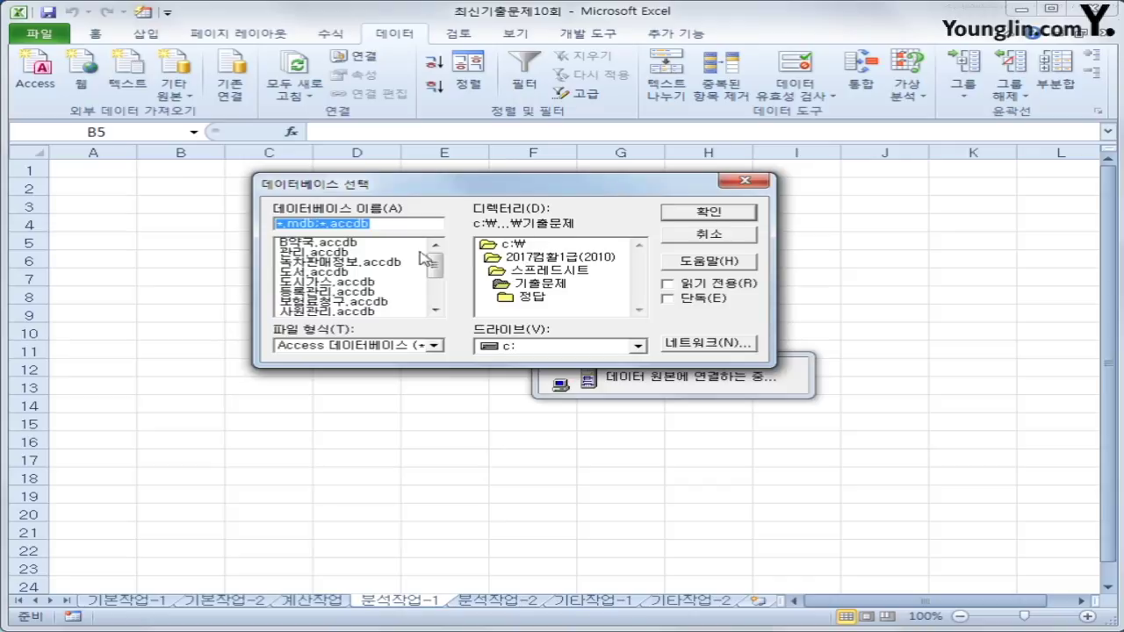
pyautogui.click(363, 263)
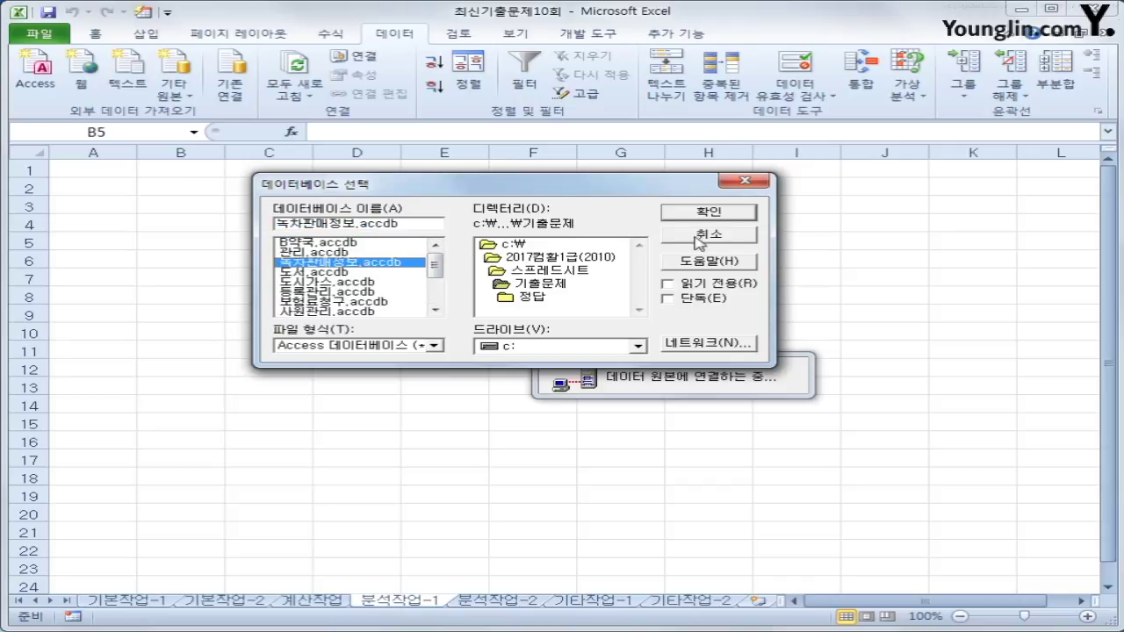
pyautogui.click(708, 213)
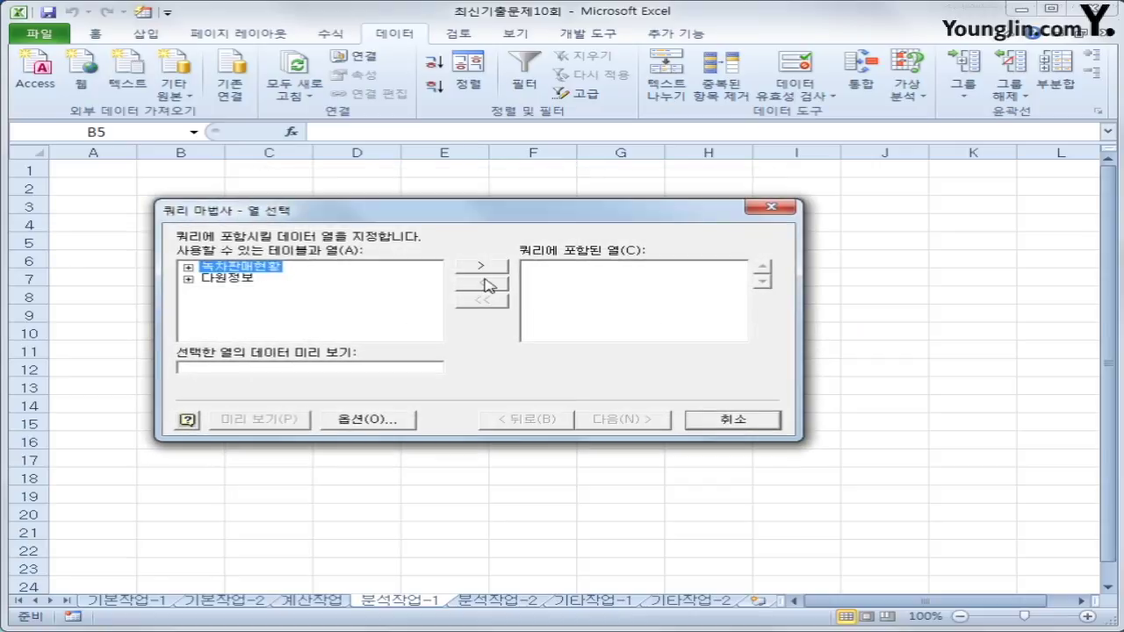
# - Add the columns 구분, 제조방법, 생산지, 판매량 and 판매금액 from the 녹차판매현황 table to the query
pyautogui.doubleClick(259, 268)
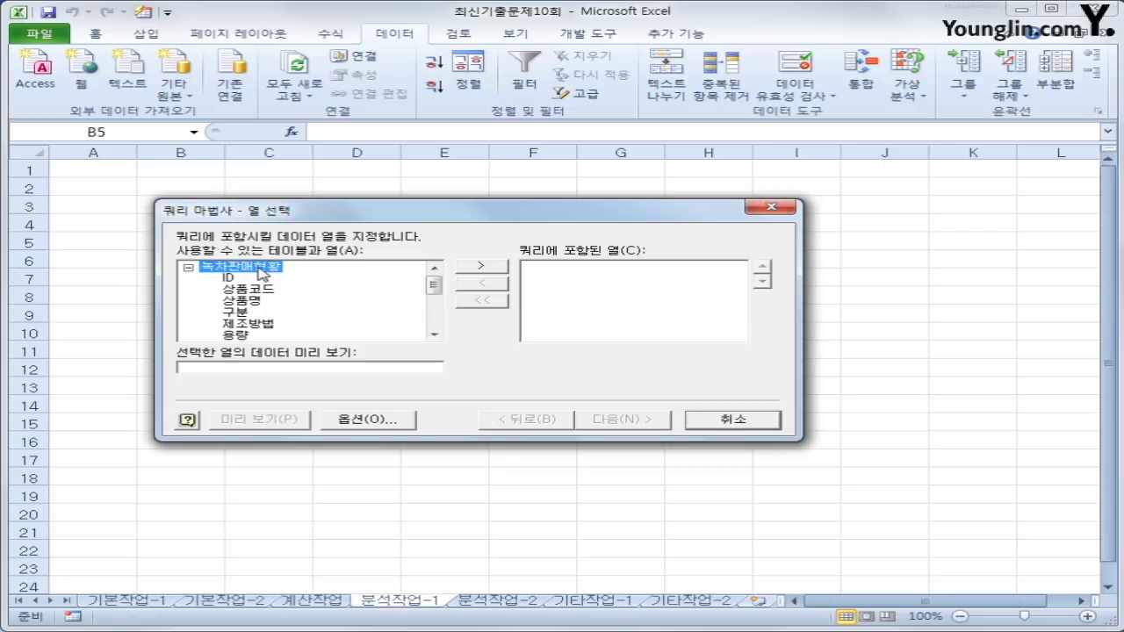
pyautogui.click(235, 312)
pyautogui.doubleClick(237, 312)
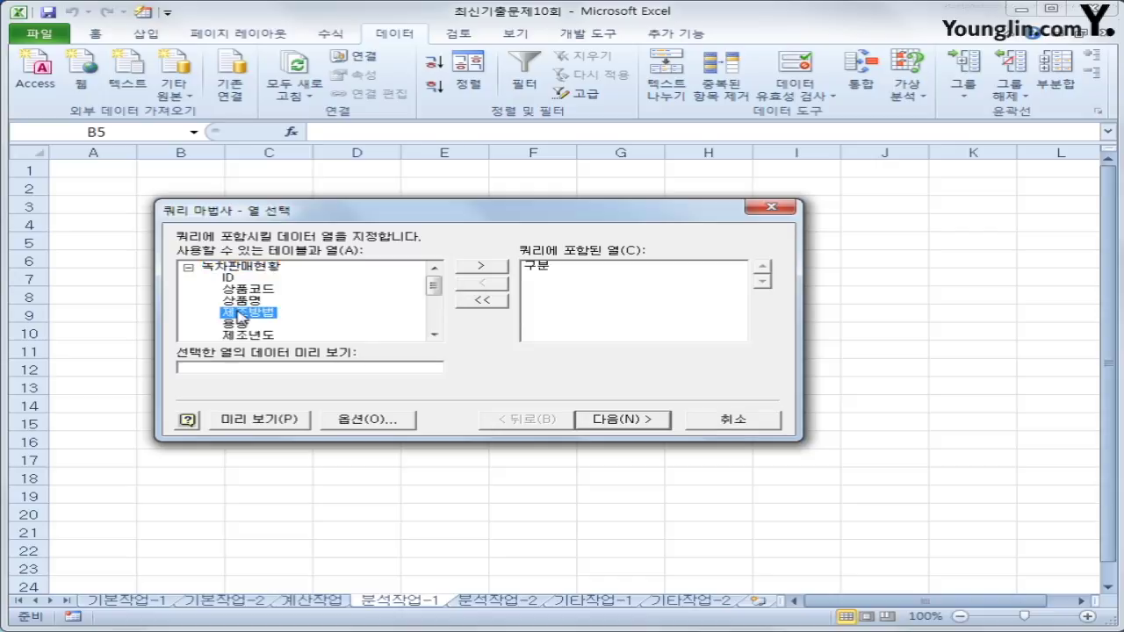
pyautogui.doubleClick(237, 314)
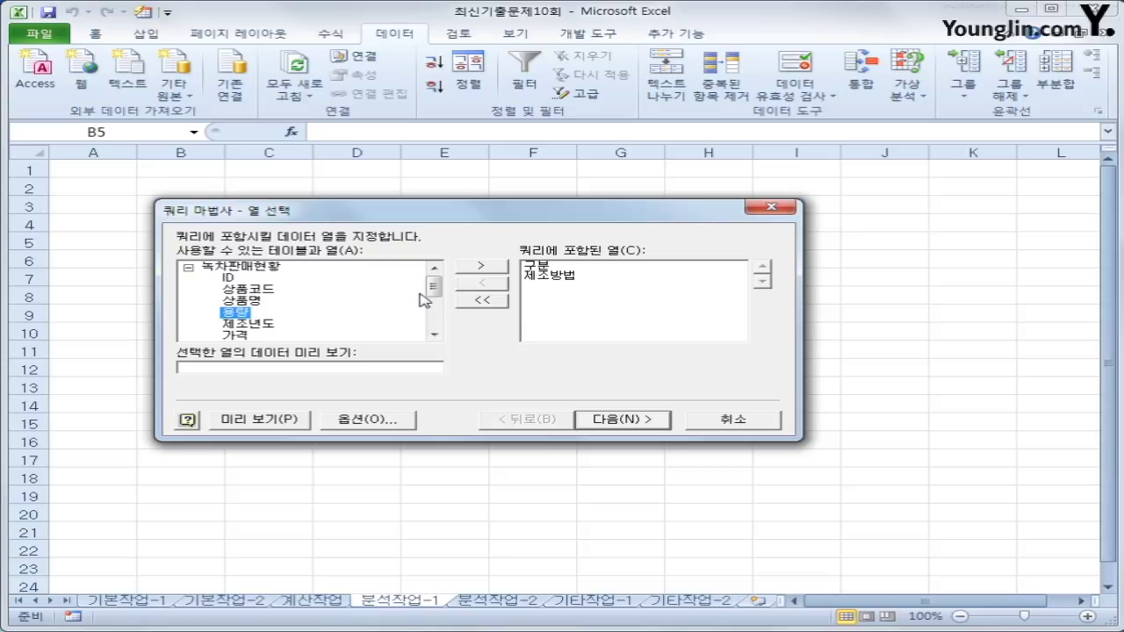
pyautogui.scroll(-1, 435, 298)
pyautogui.doubleClick(248, 324)
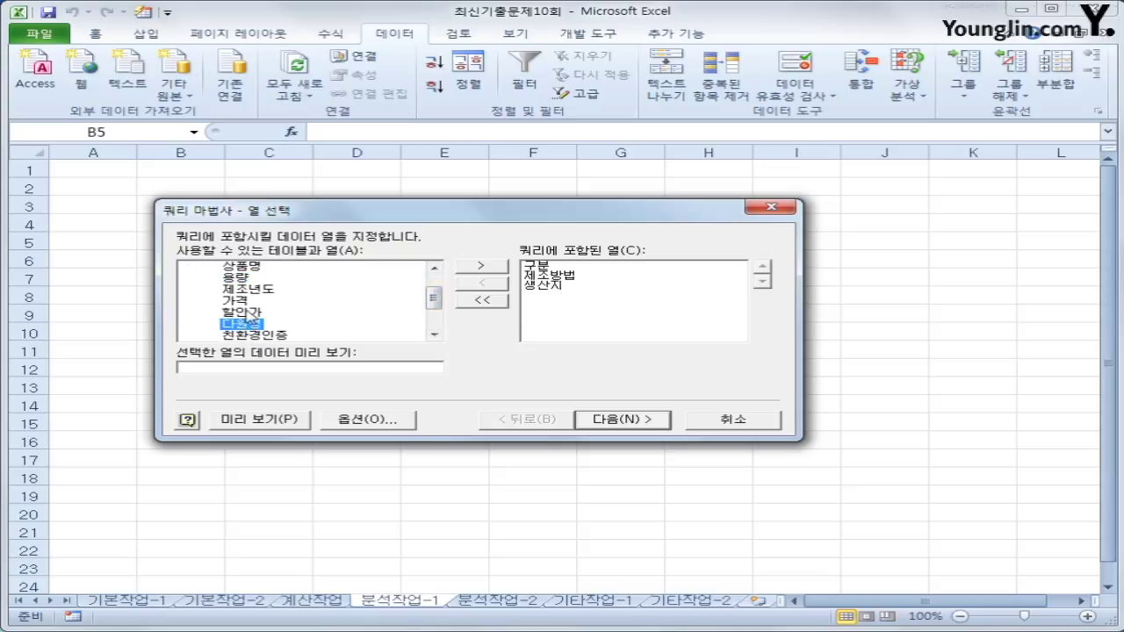
pyautogui.moveTo(434, 302); pyautogui.dragTo(431, 314)
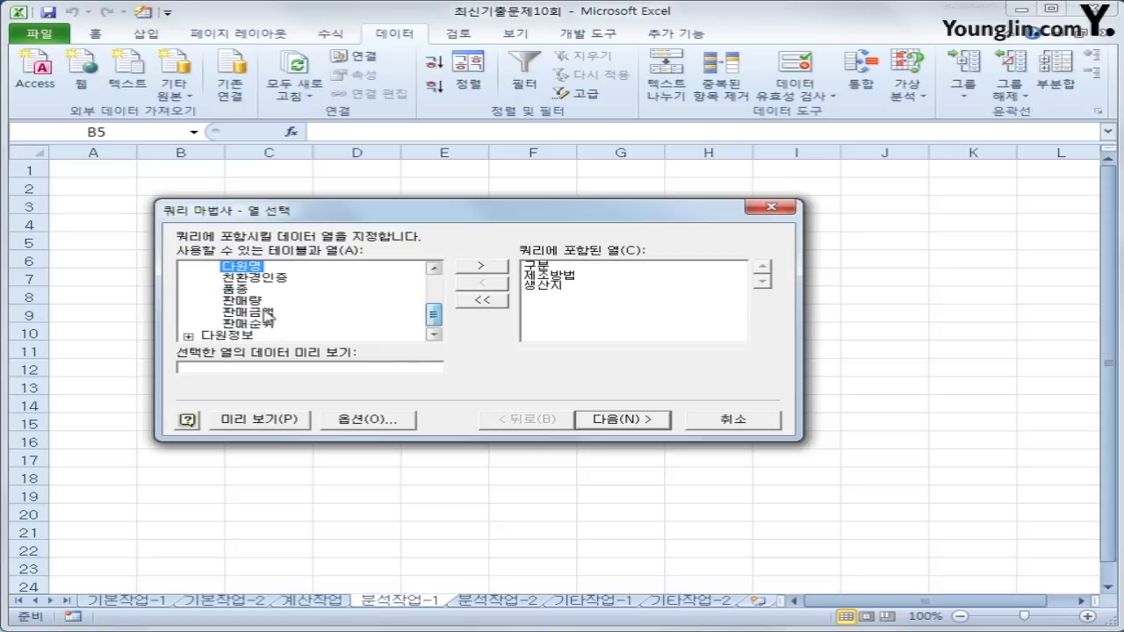
pyautogui.click(239, 301)
pyautogui.doubleClick(240, 301)
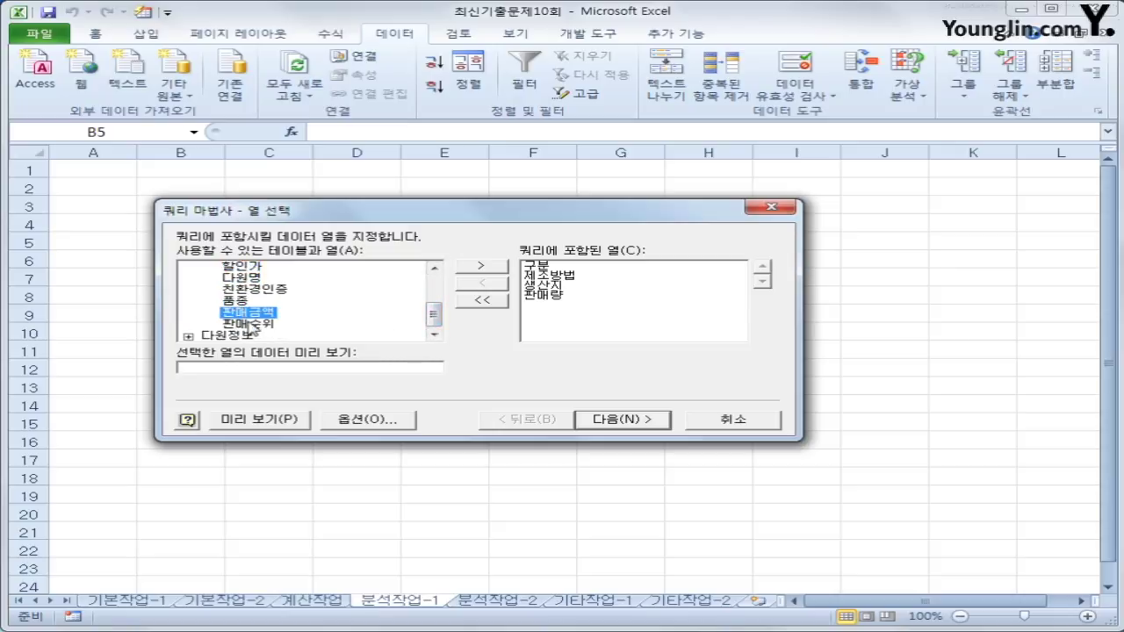
pyautogui.doubleClick(254, 313)
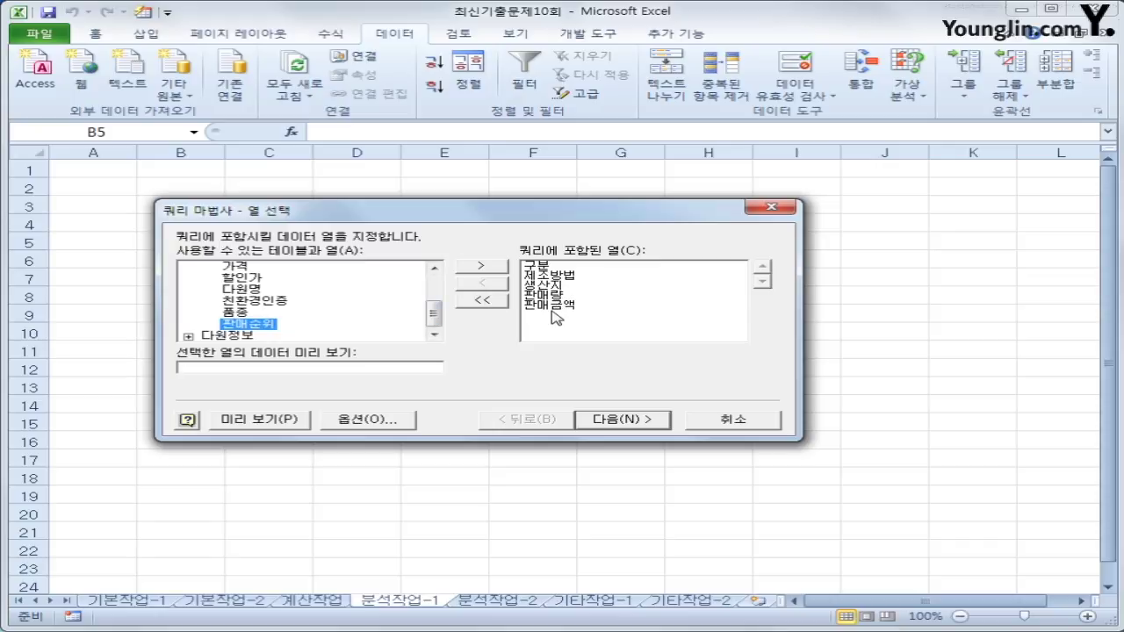
# - Finish the query without filters or sorting and return the data as a PivotTable report at $B$5 of the existing worksheet
pyautogui.click(612, 421)
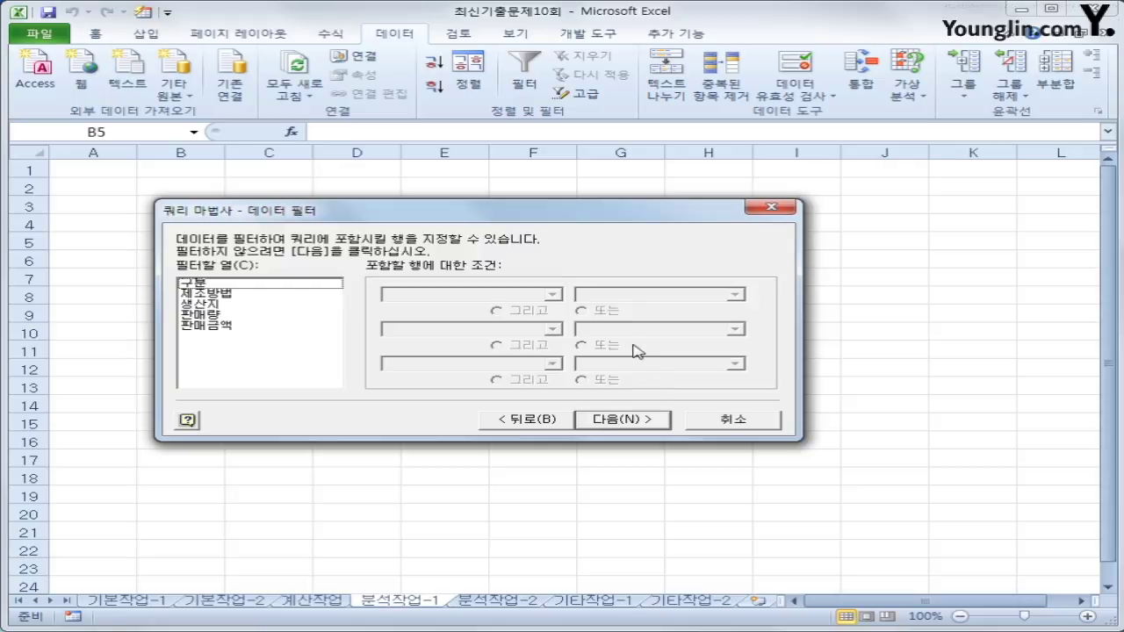
pyautogui.click(625, 420)
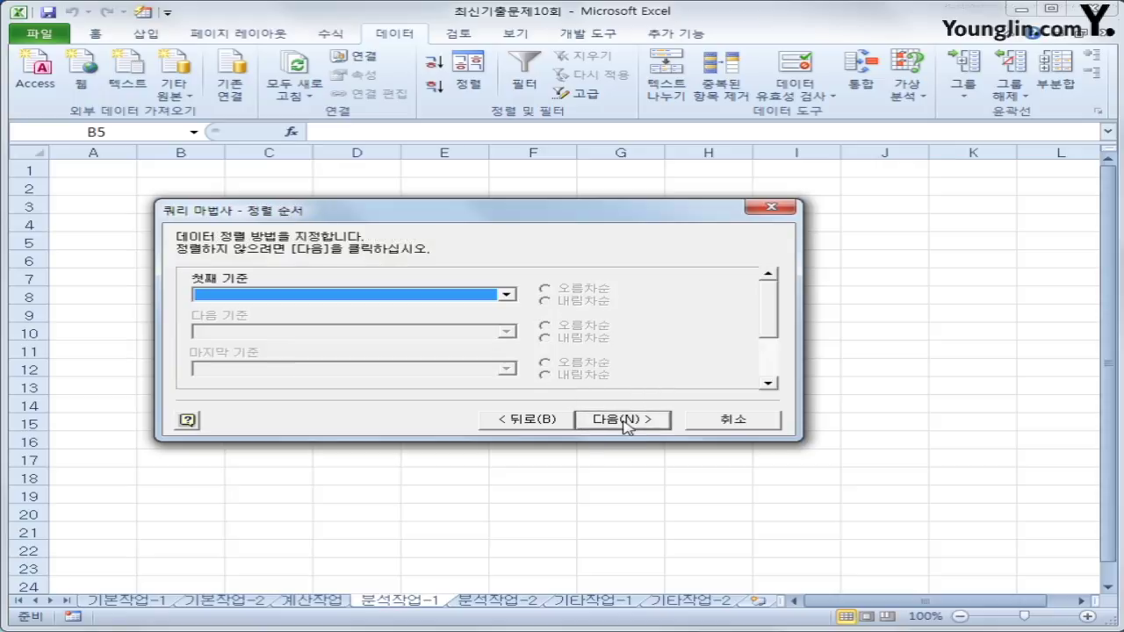
pyautogui.click(625, 420)
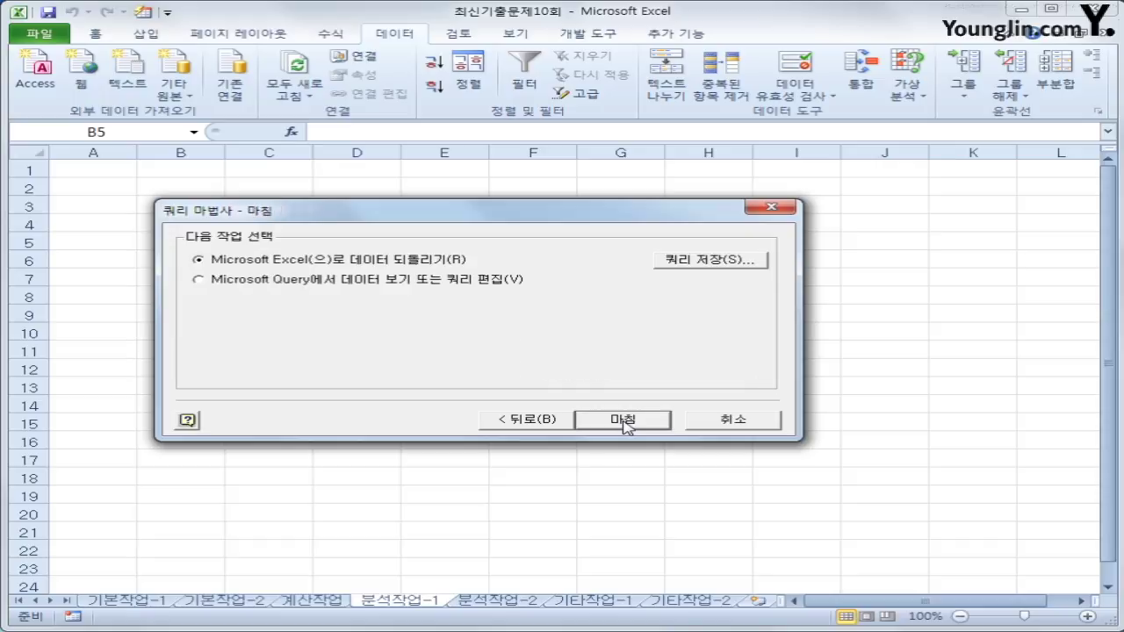
pyautogui.click(623, 420)
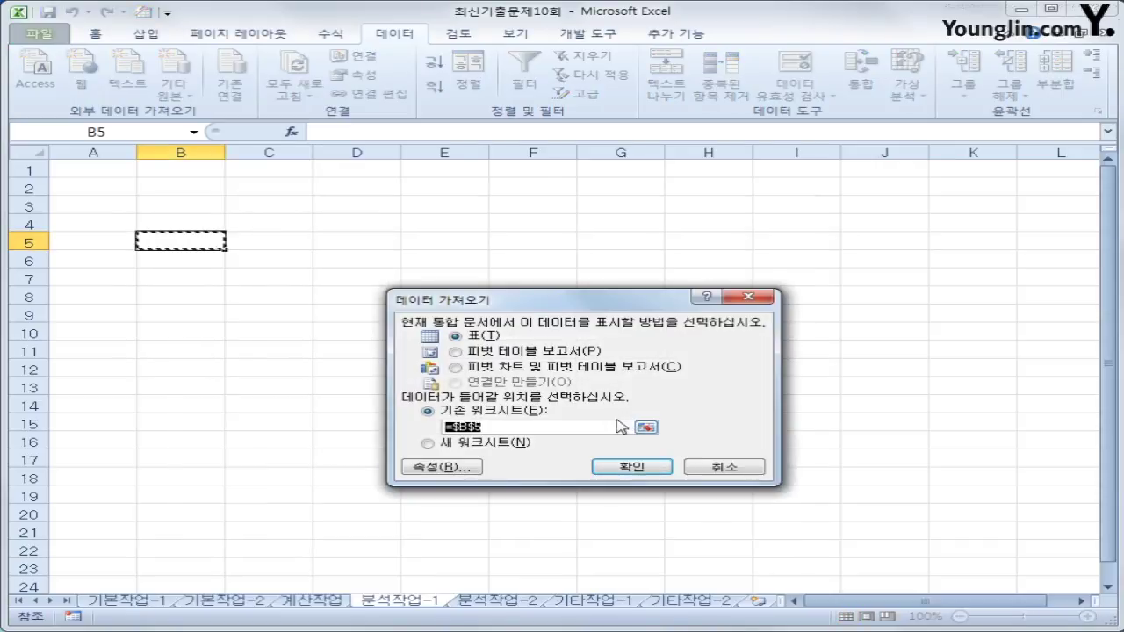
pyautogui.click(551, 351)
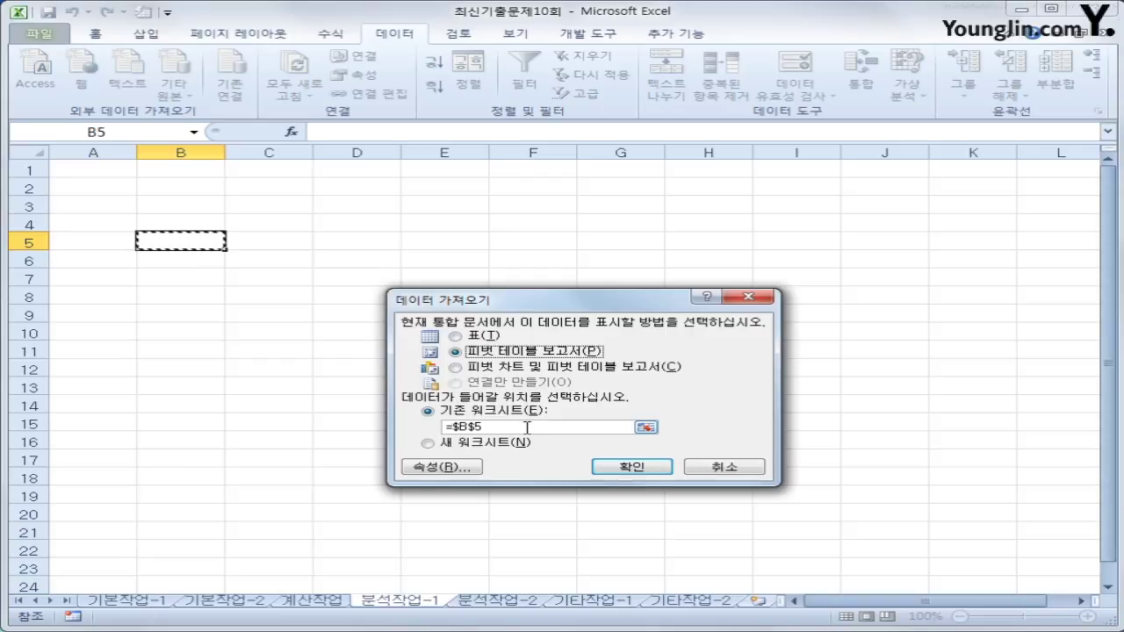
pyautogui.click(614, 468)
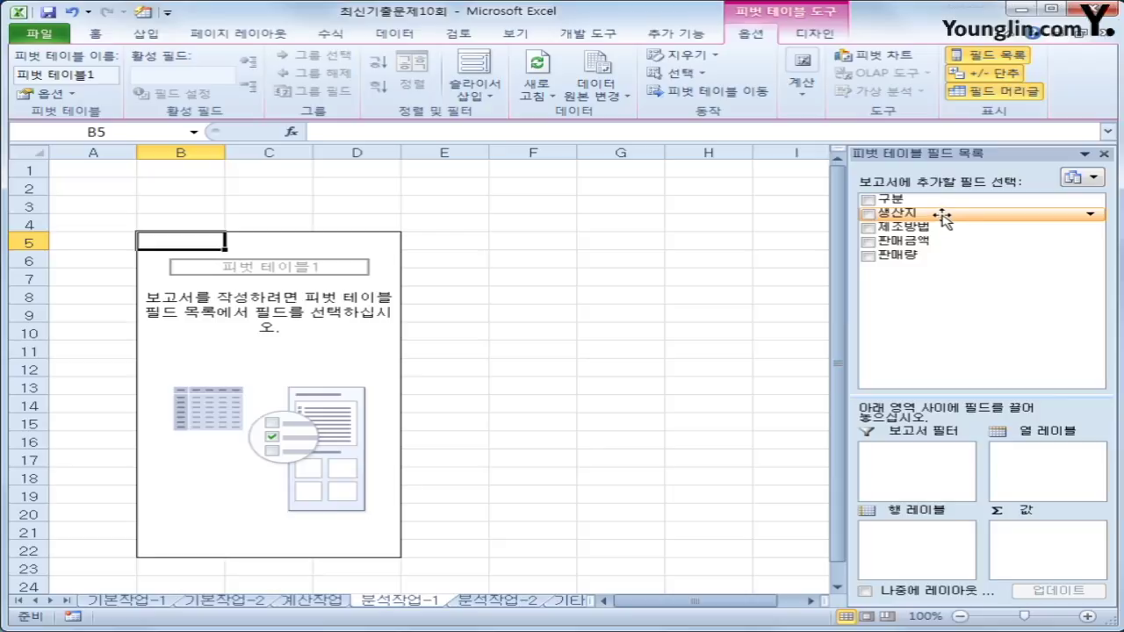
# - Lay out the PivotTable with 생산지 as report filter, 제조방법 as rows, 구분 as columns, and 판매량 and 판매금액 as values
pyautogui.moveTo(945, 219); pyautogui.dragTo(940, 468)
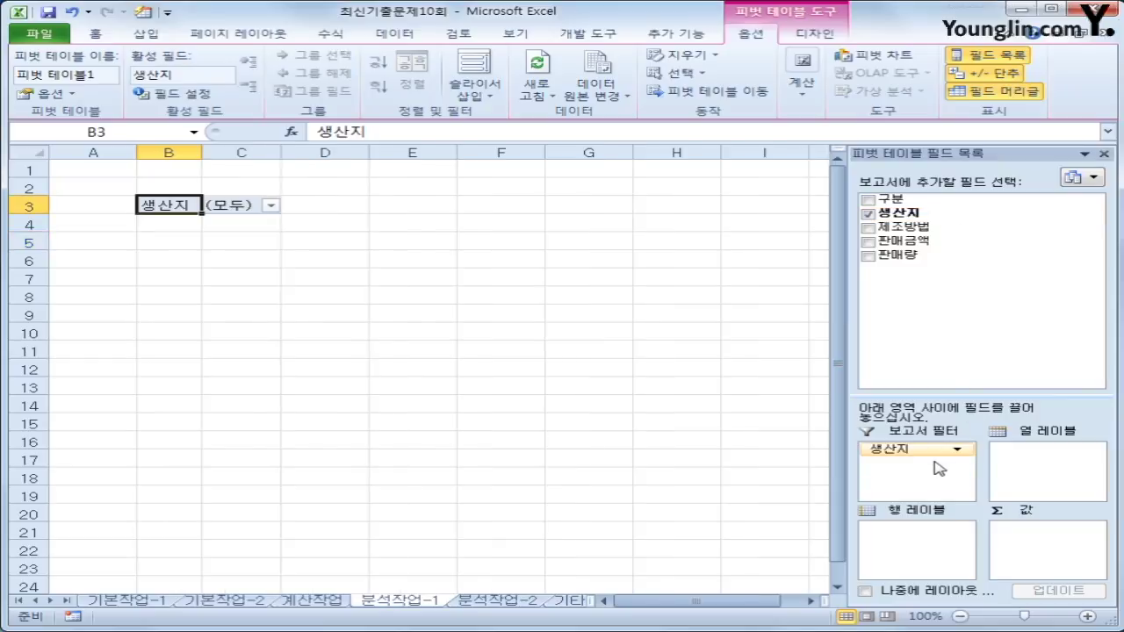
pyautogui.moveTo(1010, 227); pyautogui.dragTo(942, 553)
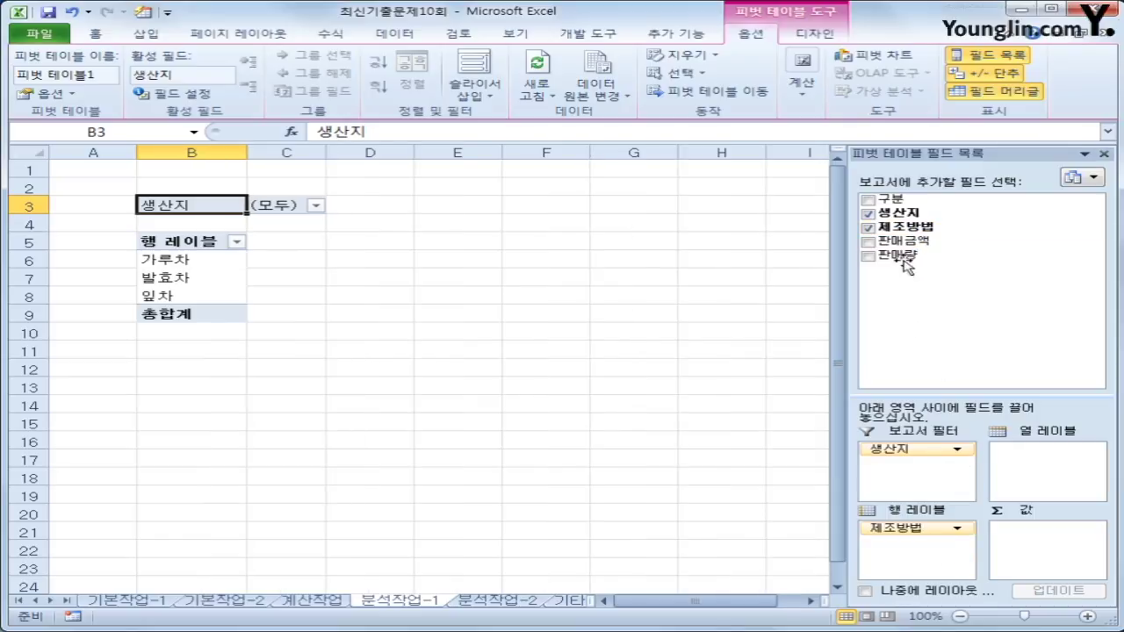
pyautogui.moveTo(889, 199); pyautogui.dragTo(1041, 467)
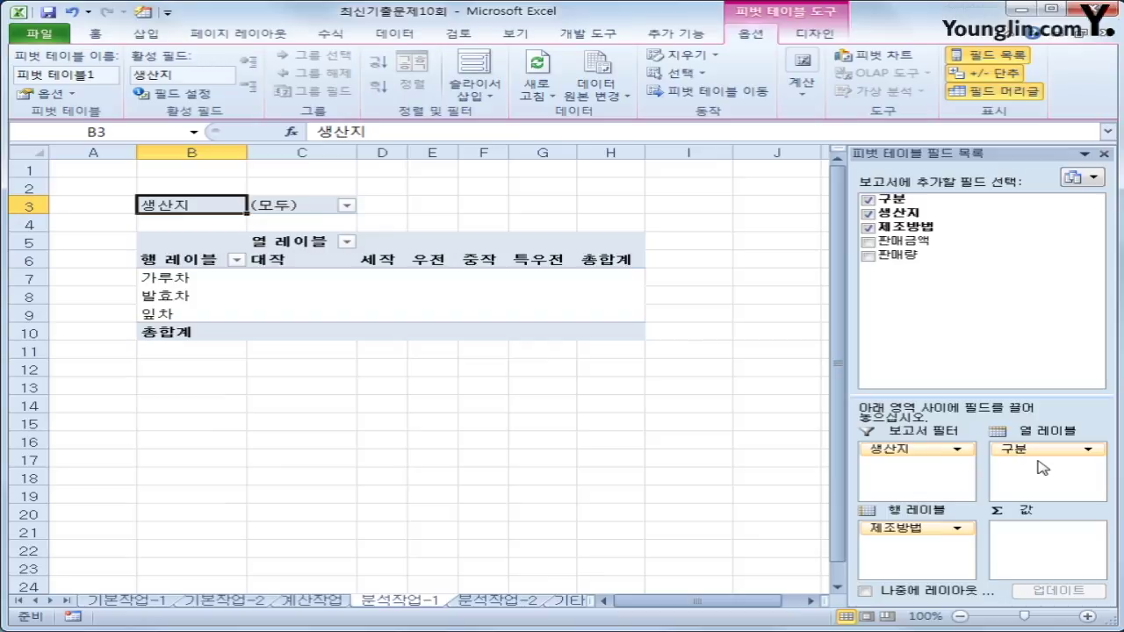
pyautogui.moveTo(890, 255); pyautogui.dragTo(1040, 536)
pyautogui.moveTo(922, 240); pyautogui.dragTo(1034, 552)
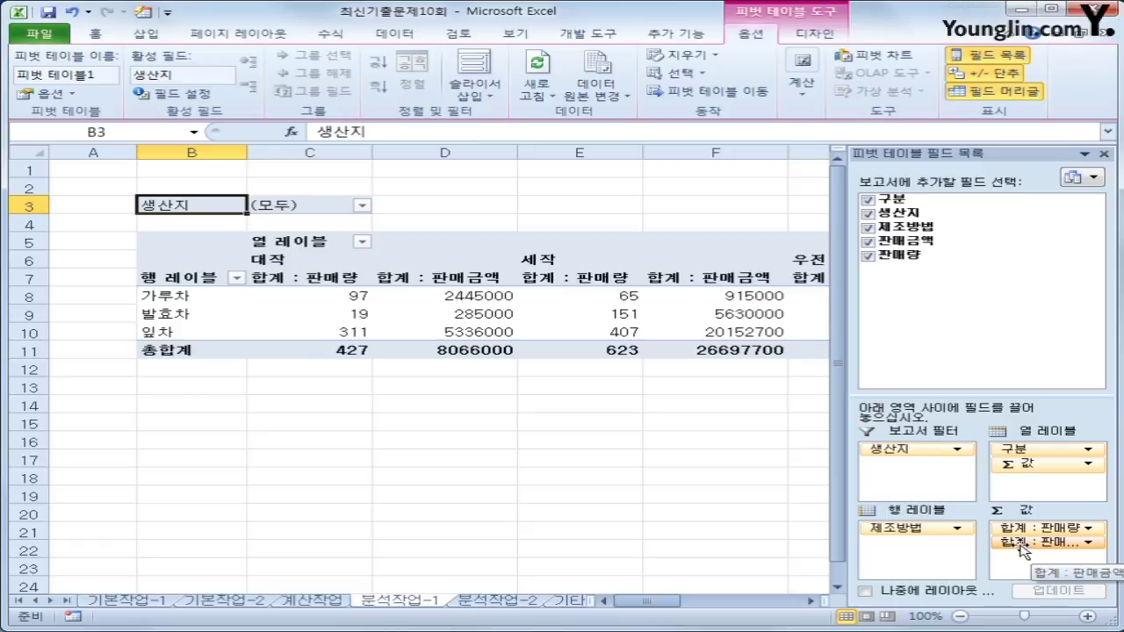
pyautogui.click(314, 242)
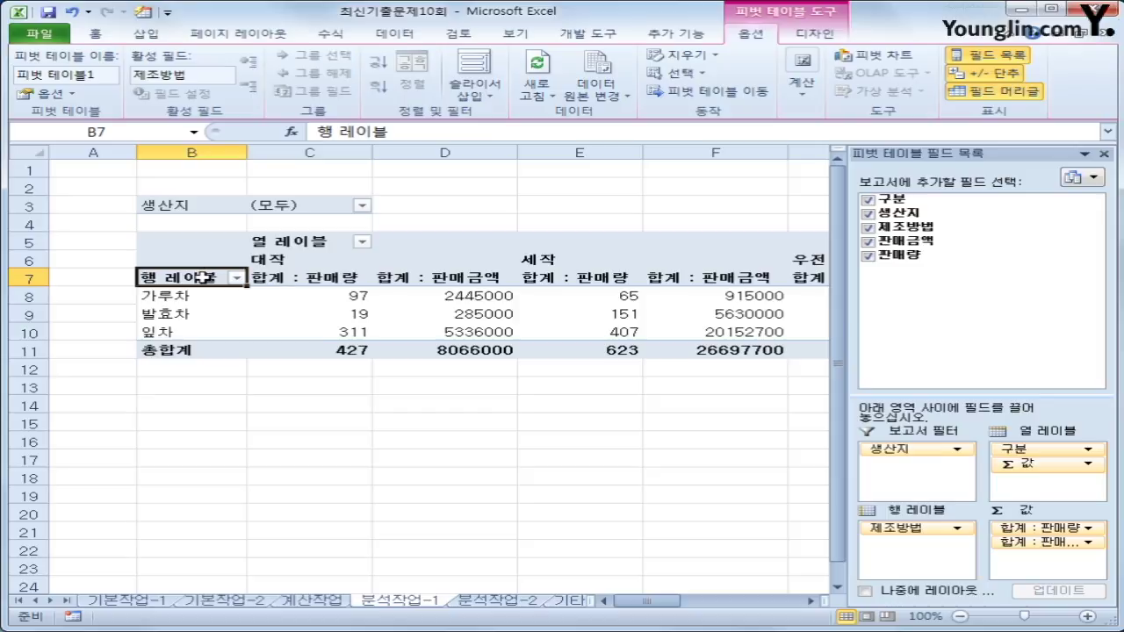
# - Change the PivotTable's report layout to tabular form (테이블 형식으로 표시)
pyautogui.click(294, 237)
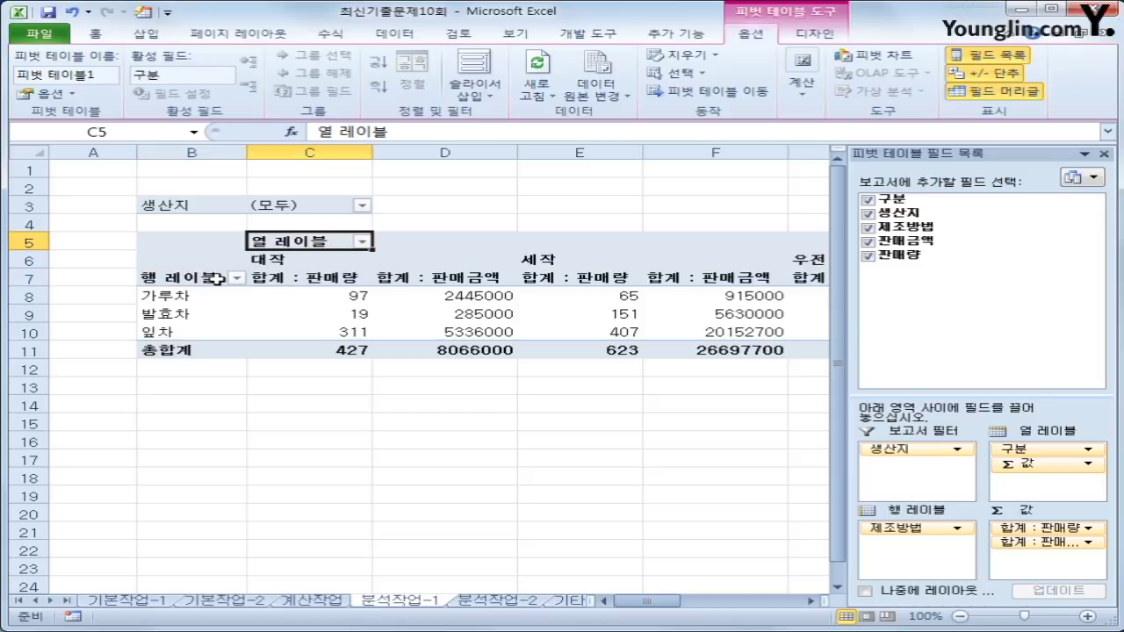
pyautogui.click(213, 278)
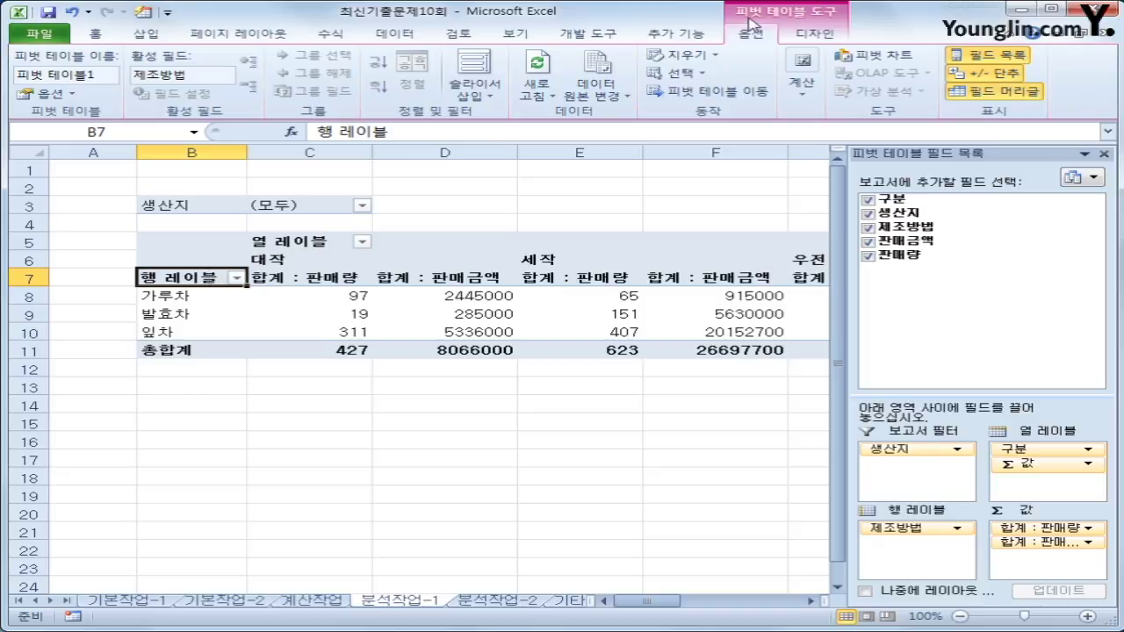
pyautogui.click(814, 35)
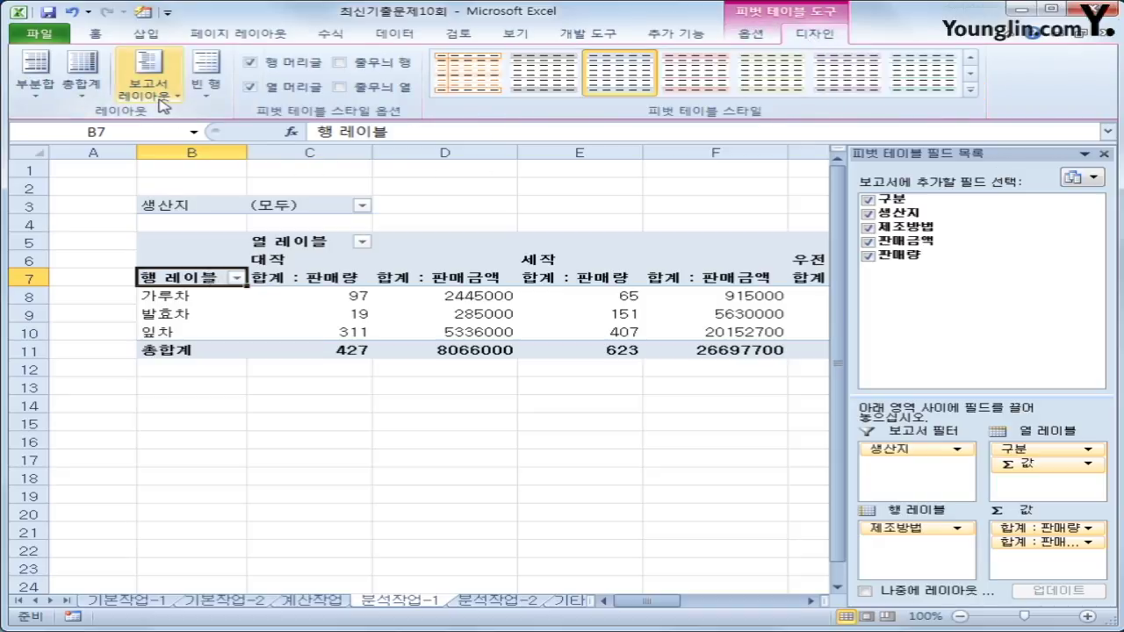
pyautogui.click(164, 106)
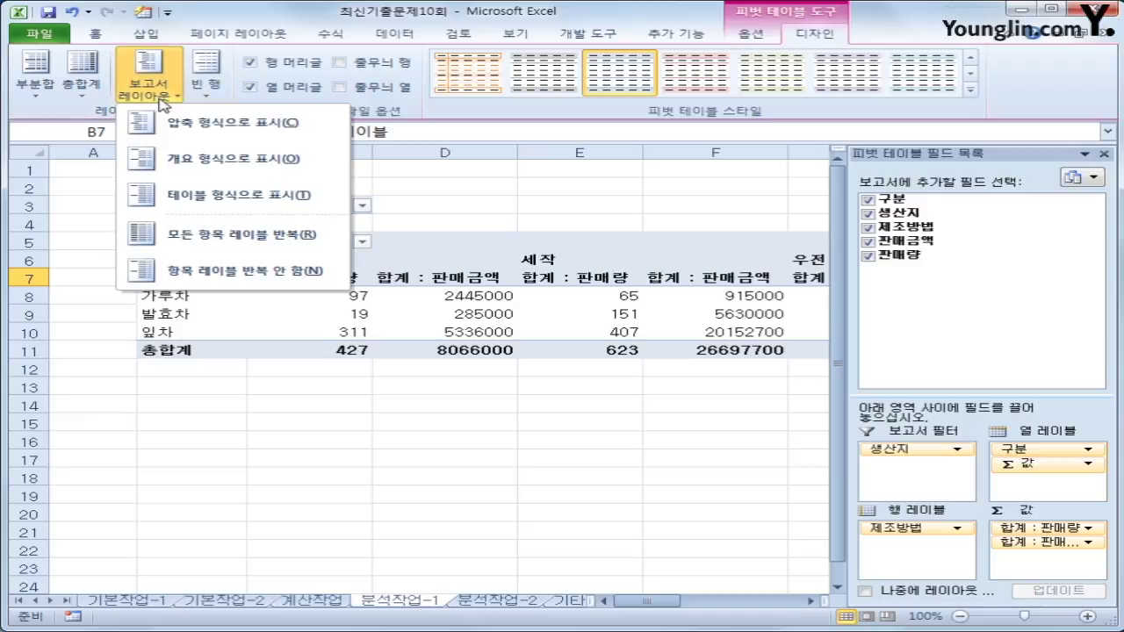
pyautogui.click(211, 195)
pyautogui.click(263, 241)
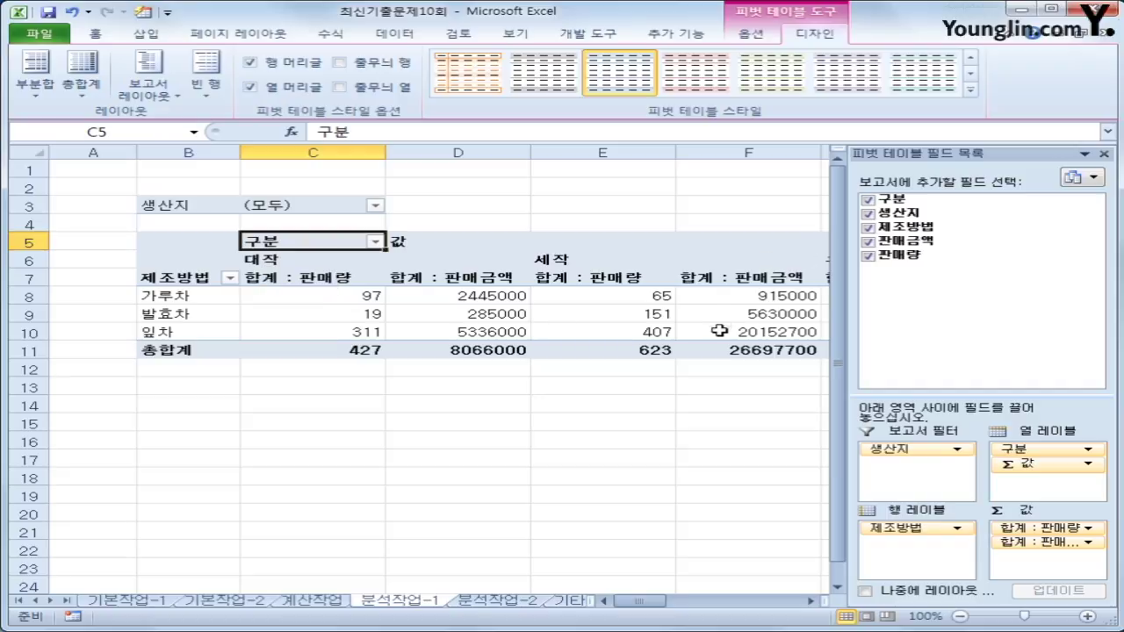
# - Move the 중작 item of the 구분 column field one position to the left, ahead of 우전
pyautogui.moveTo(660, 604); pyautogui.dragTo(713, 606)
pyautogui.click(699, 261)
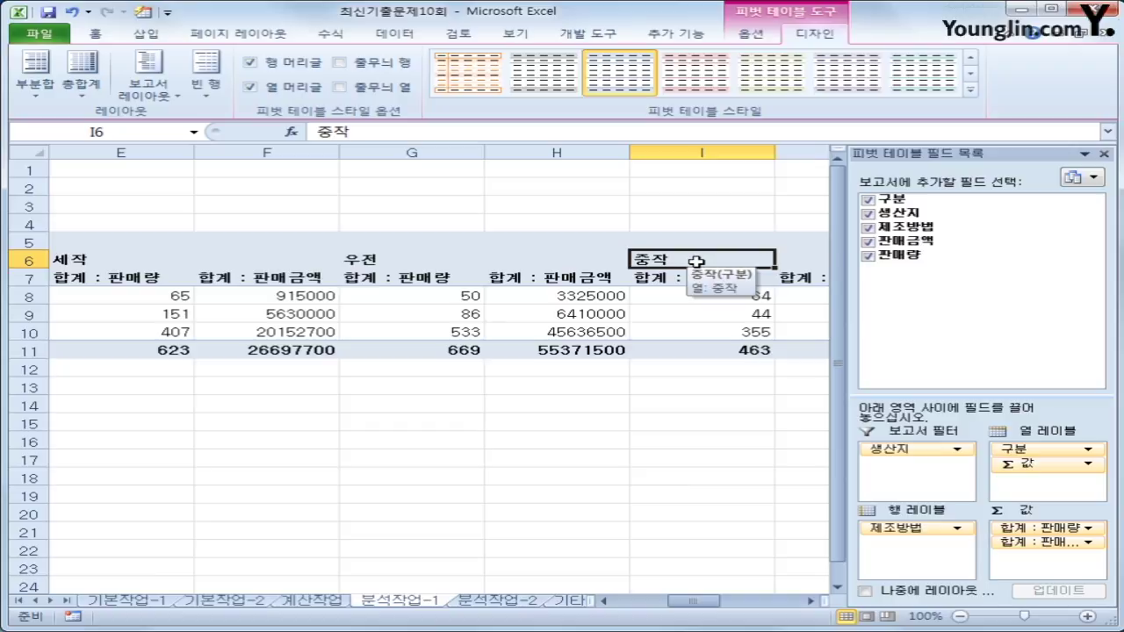
pyautogui.rightClick(684, 266)
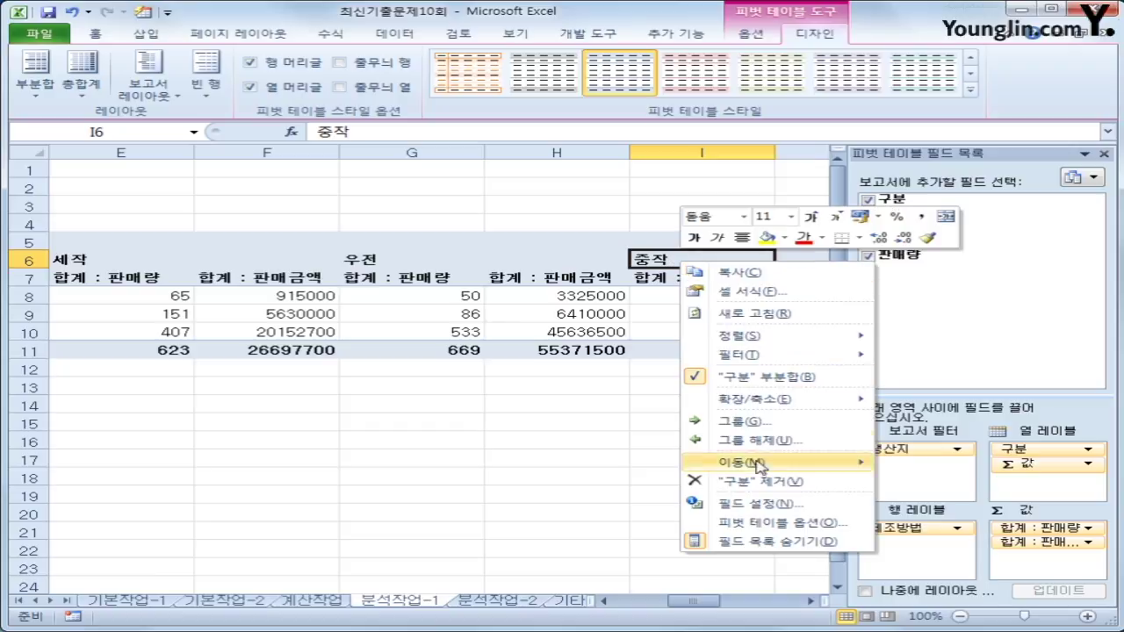
pyautogui.moveTo(761, 472)
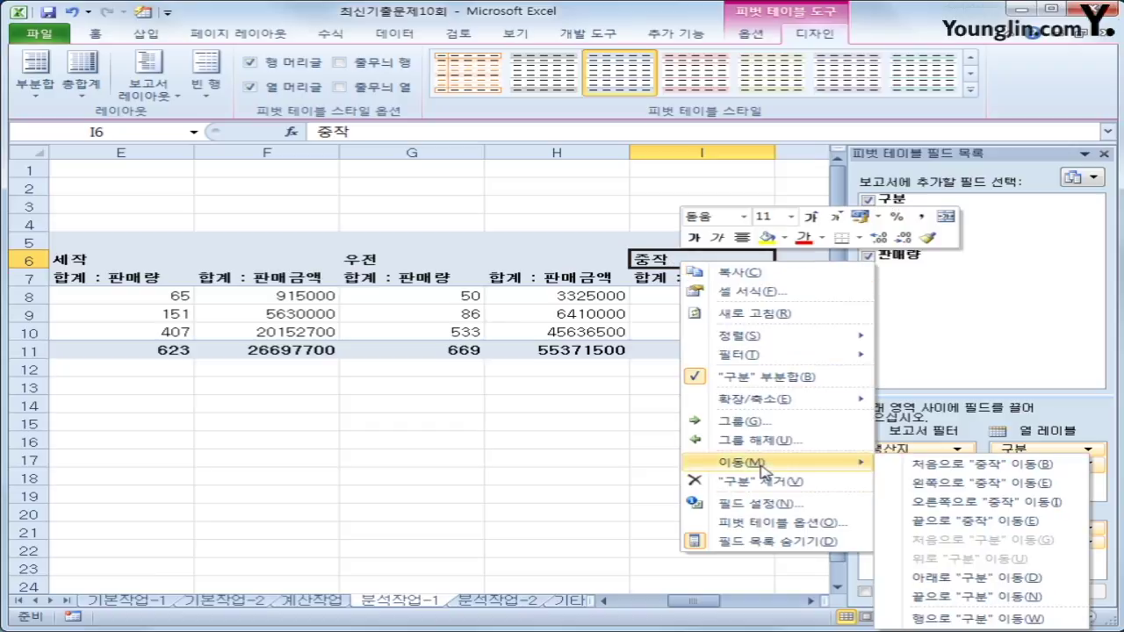
pyautogui.click(940, 484)
pyautogui.moveTo(700, 603); pyautogui.dragTo(654, 606)
pyautogui.click(757, 259)
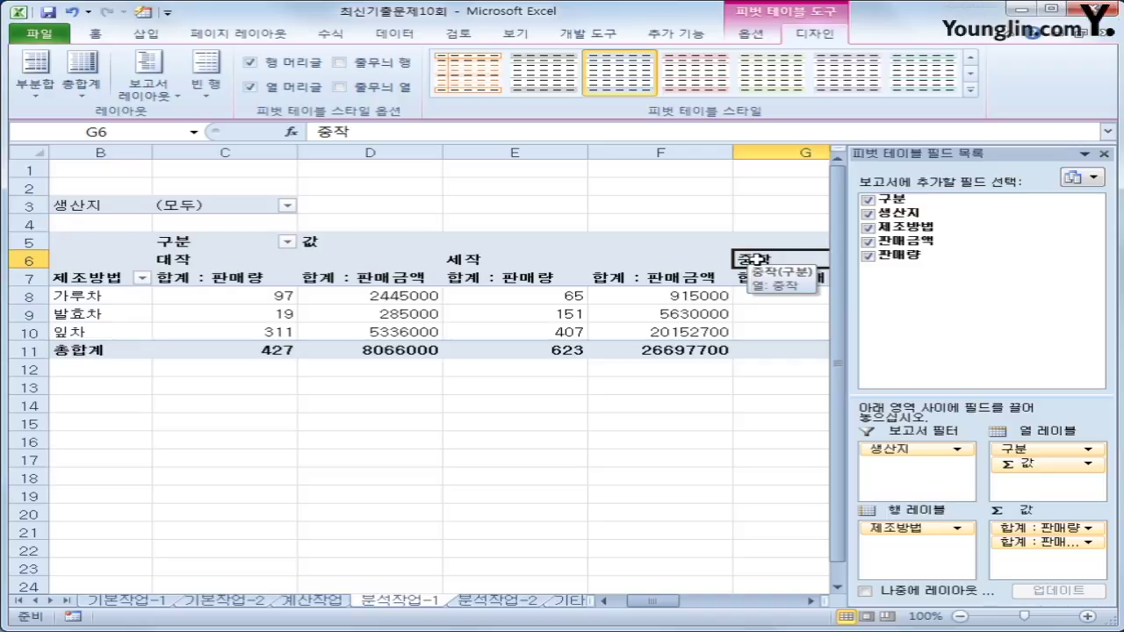
# - Start a new calculated field in the PivotTable and name it 판매단가
pyautogui.click(753, 35)
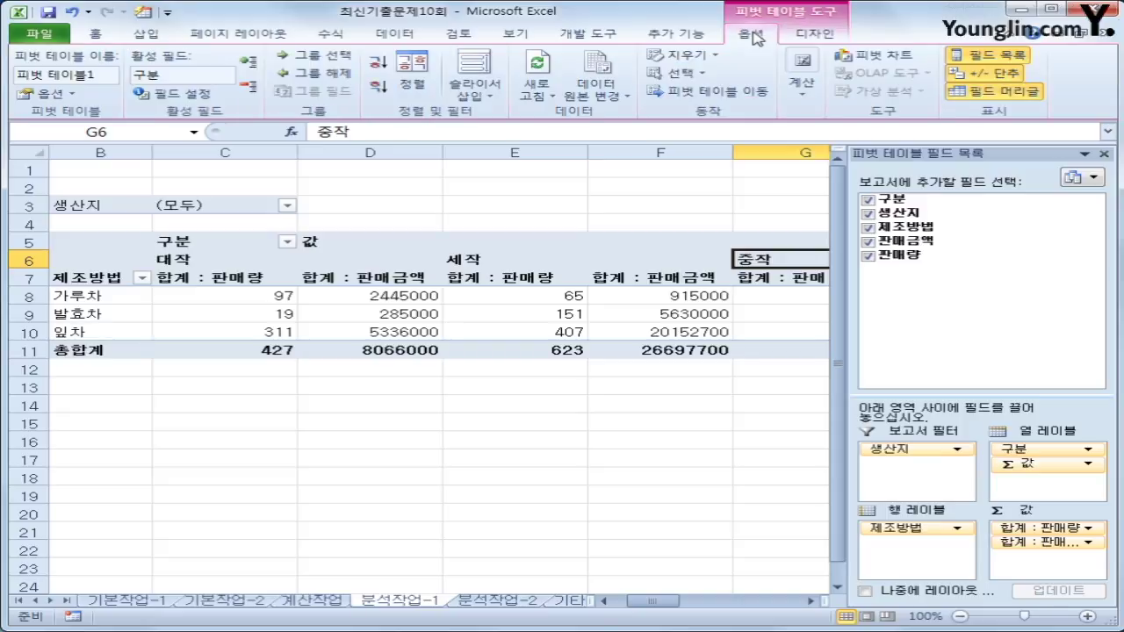
pyautogui.click(804, 88)
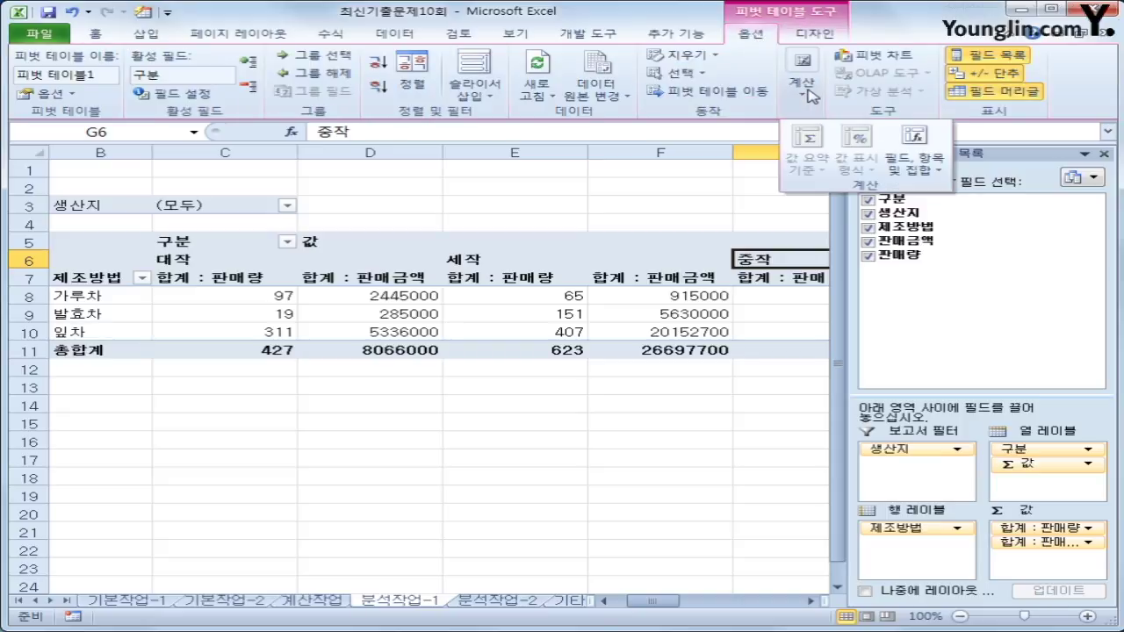
pyautogui.click(918, 160)
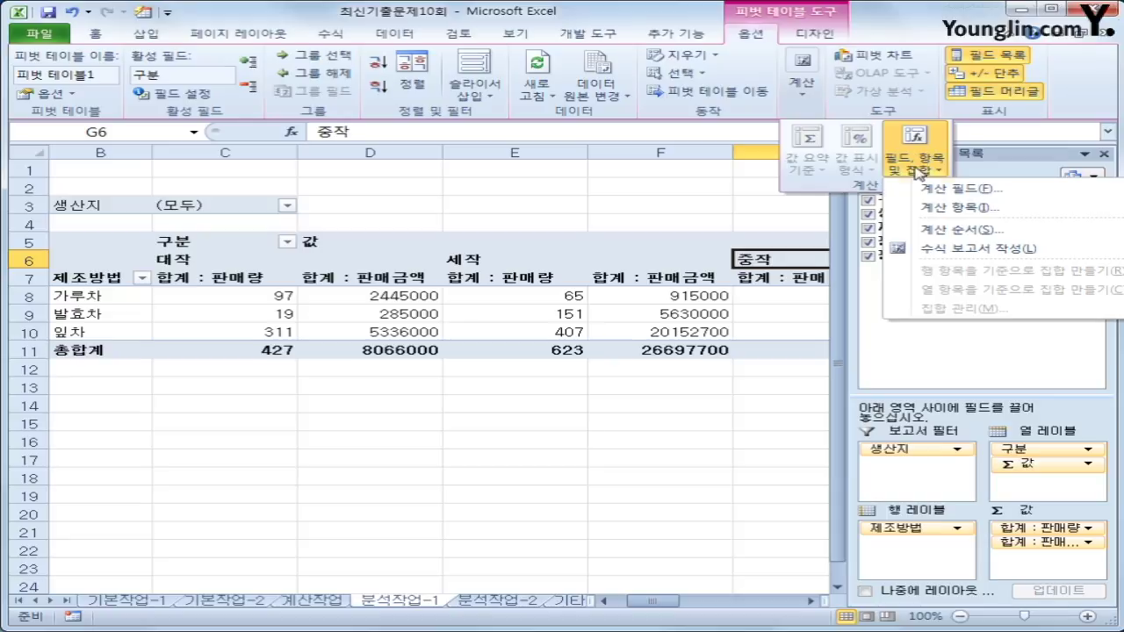
pyautogui.click(924, 190)
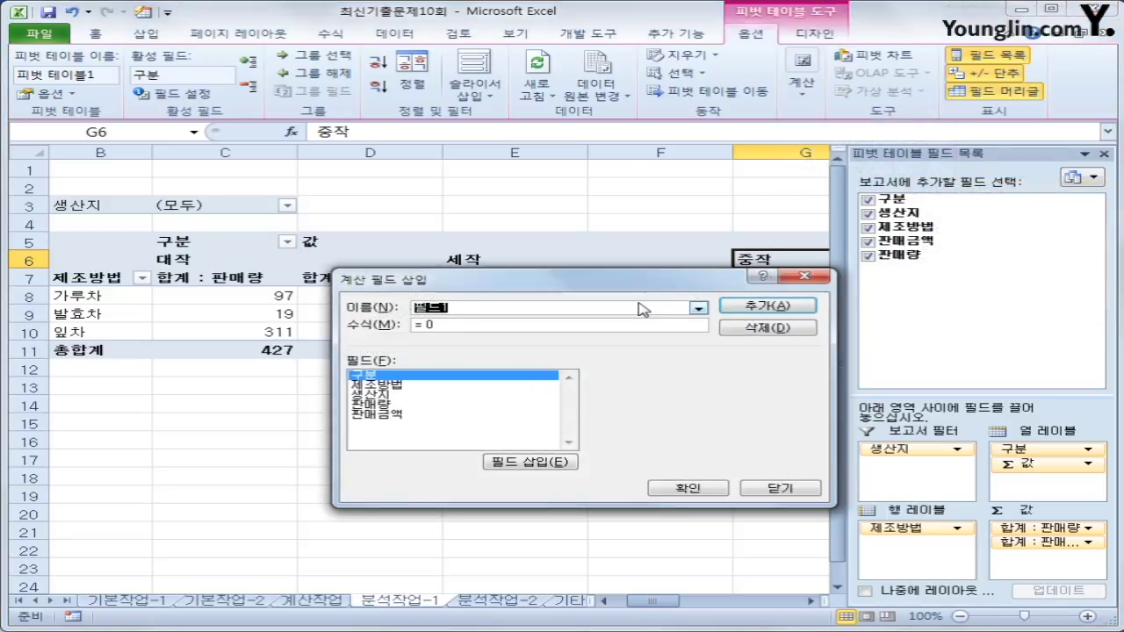
pyautogui.write('vk')
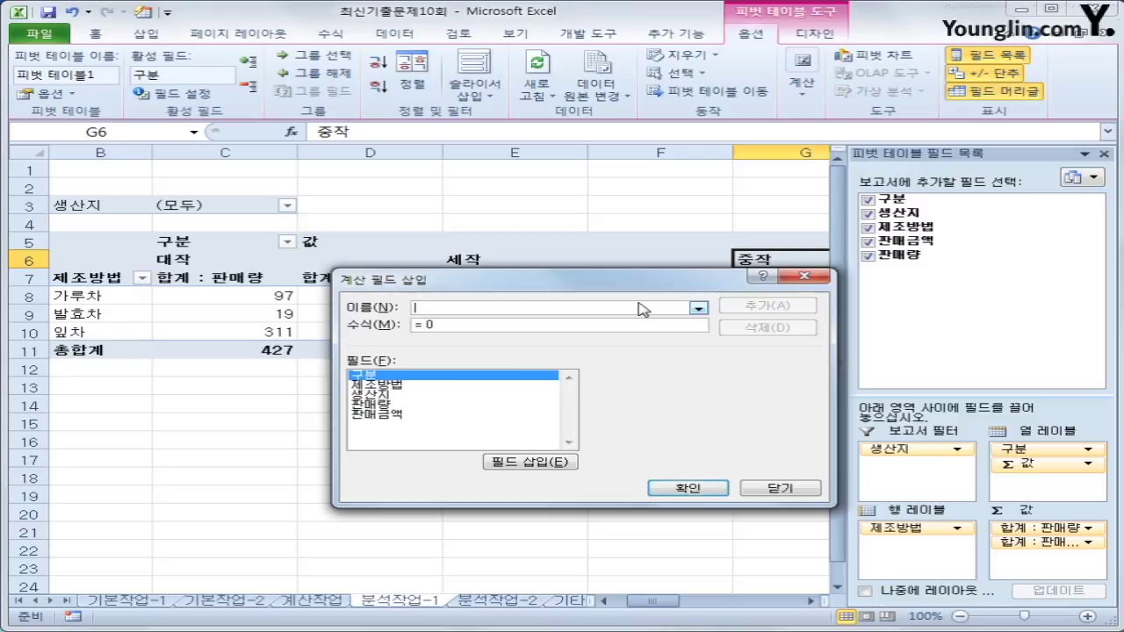
pyautogui.write('saoeksrk')
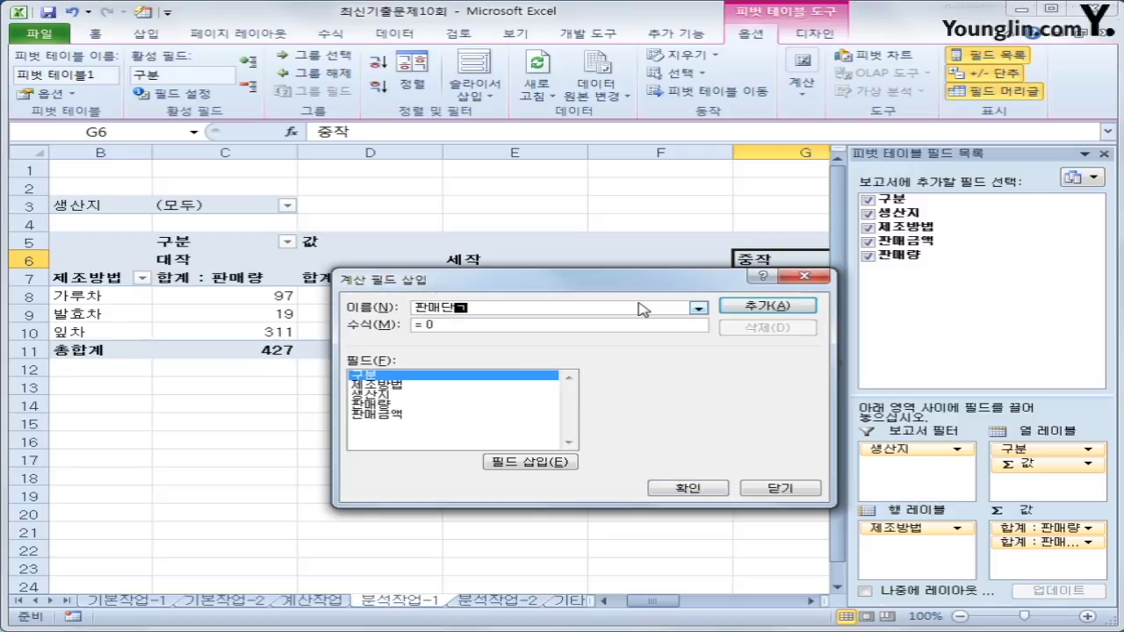
# - Define the calculated field's formula as = 판매금액/판매량 and add it to the PivotTable
pyautogui.press('Tab')
pyautogui.write('=')
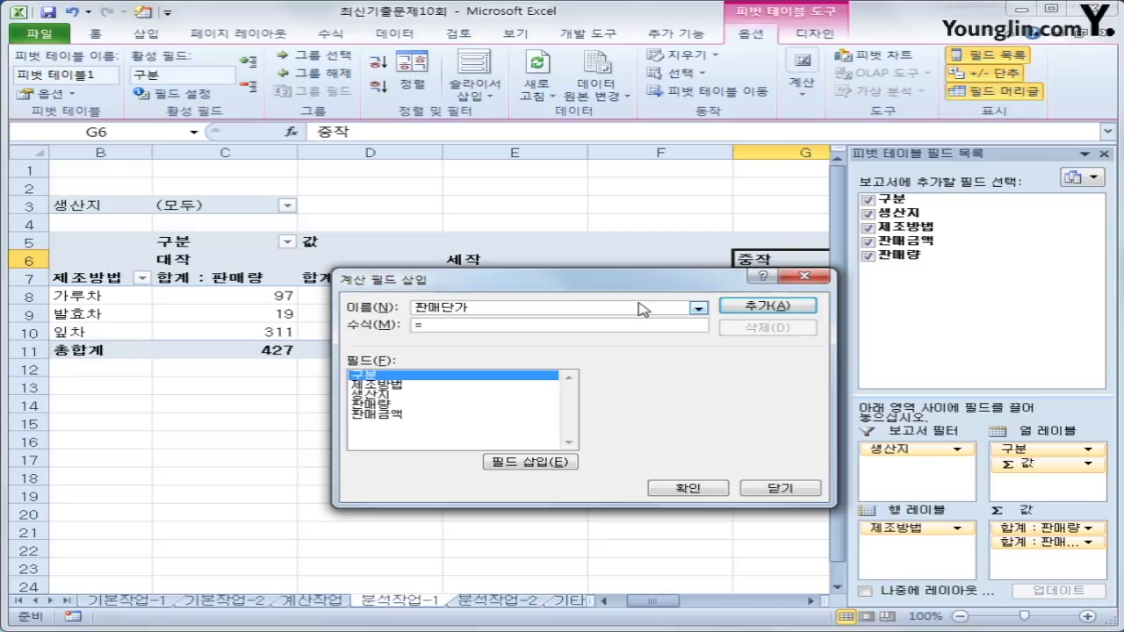
pyautogui.doubleClick(425, 414)
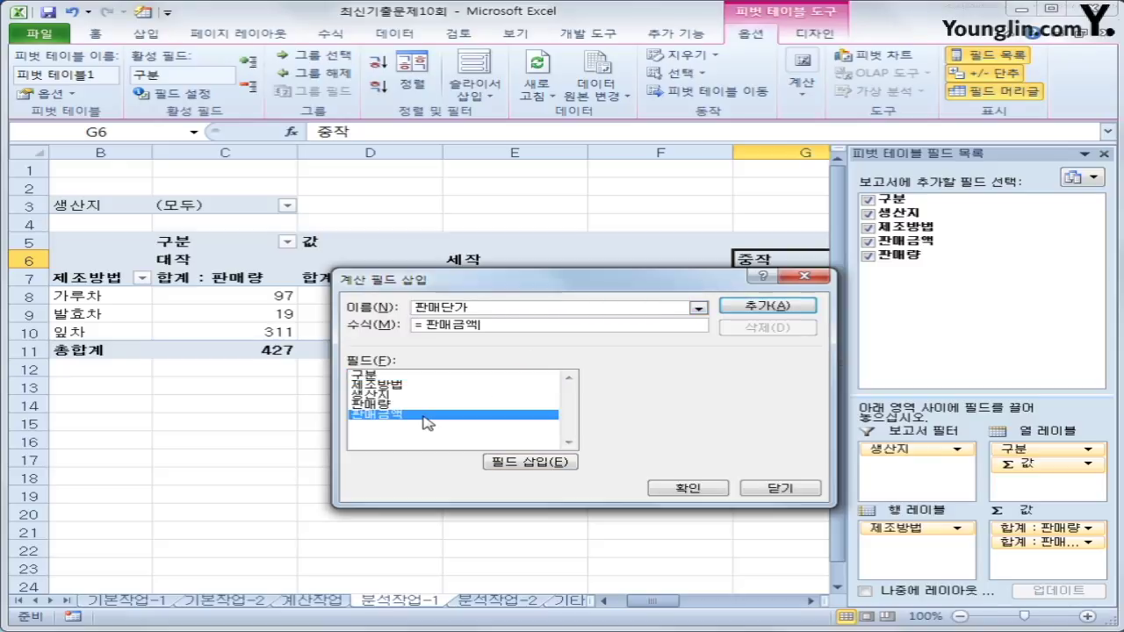
pyautogui.write('/')
pyautogui.doubleClick(395, 406)
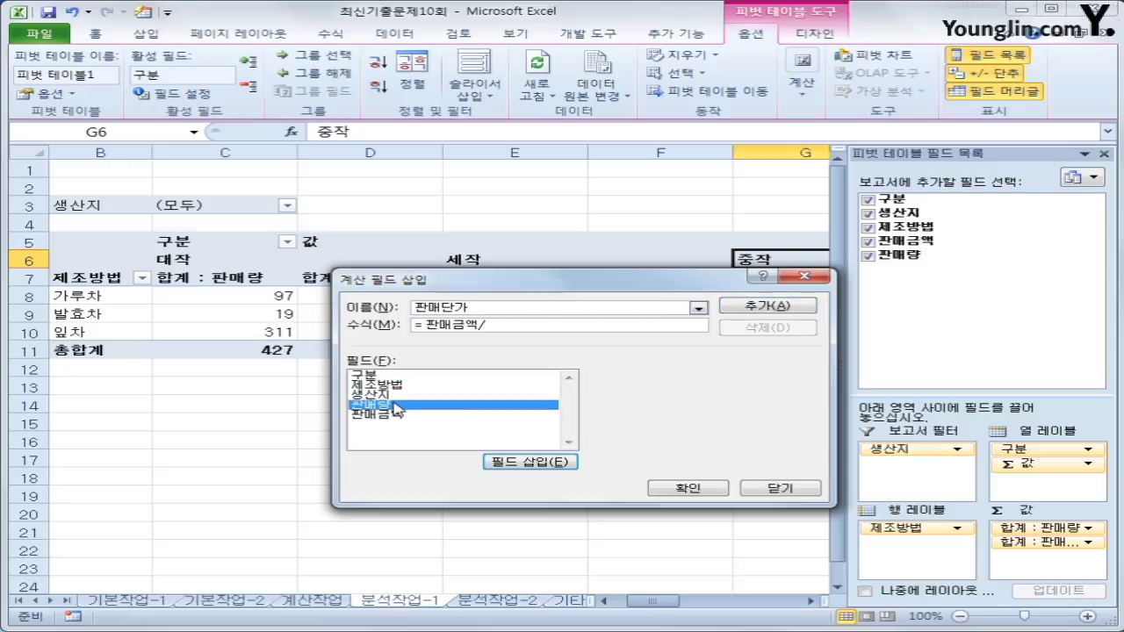
pyautogui.click(743, 307)
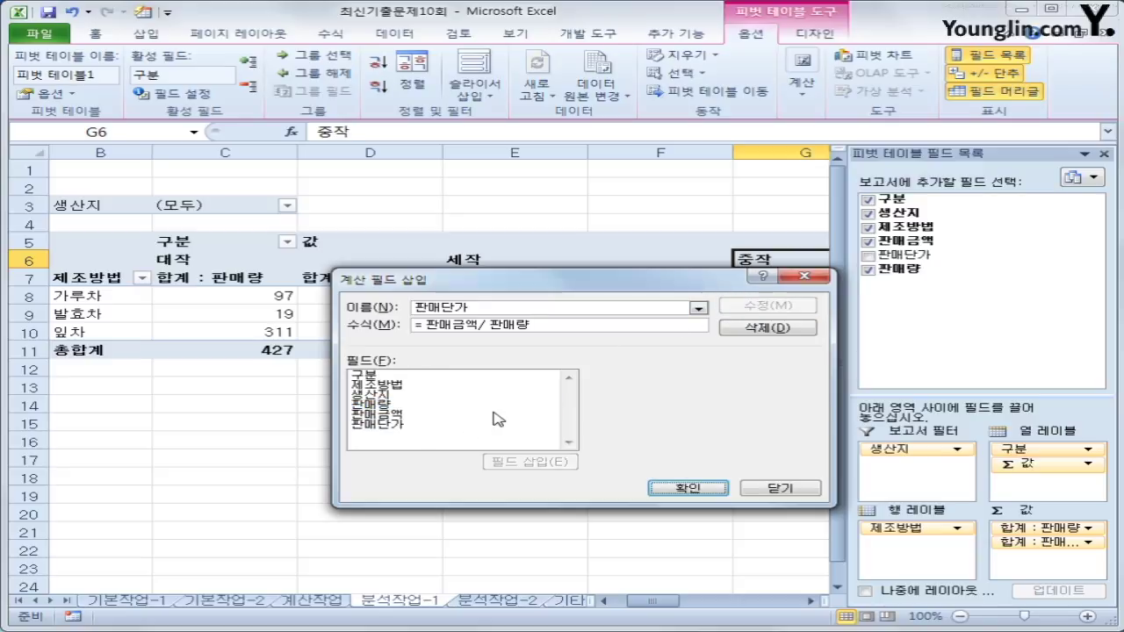
pyautogui.click(679, 489)
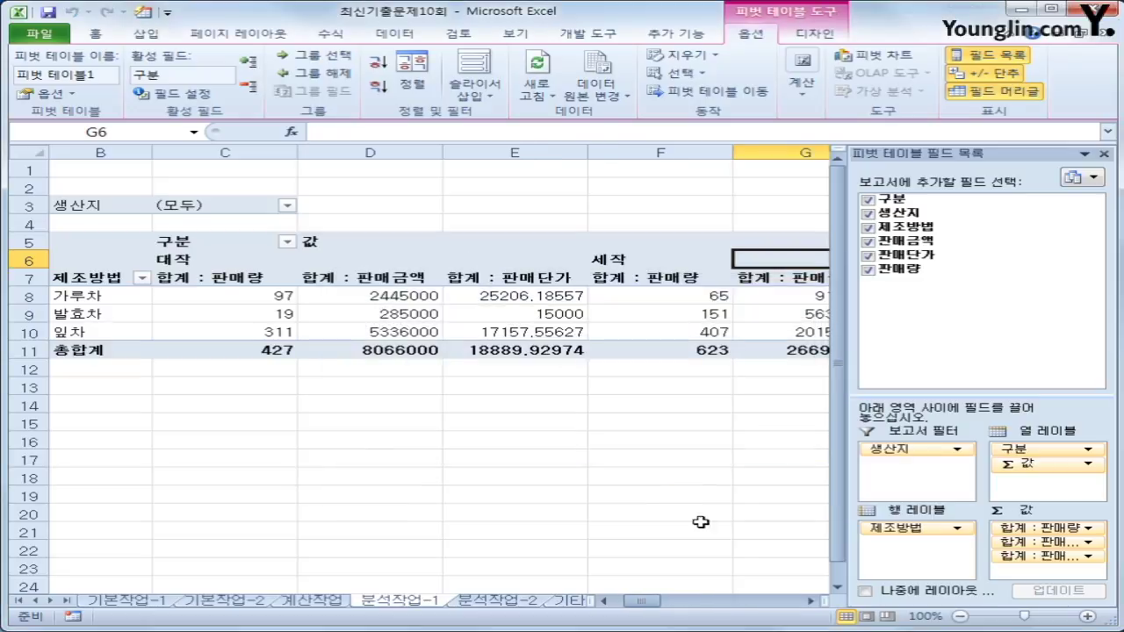
# - Format the 합계 : 판매금액 value field with the 회계 (accounting) number format and symbol 없음
pyautogui.click(535, 281)
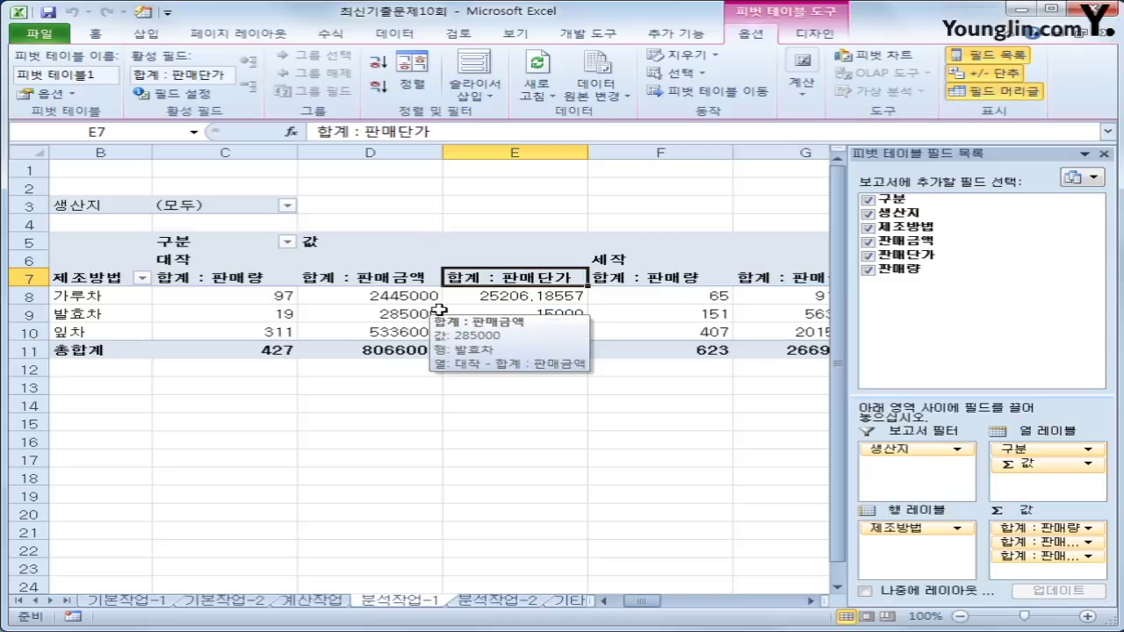
pyautogui.click(376, 279)
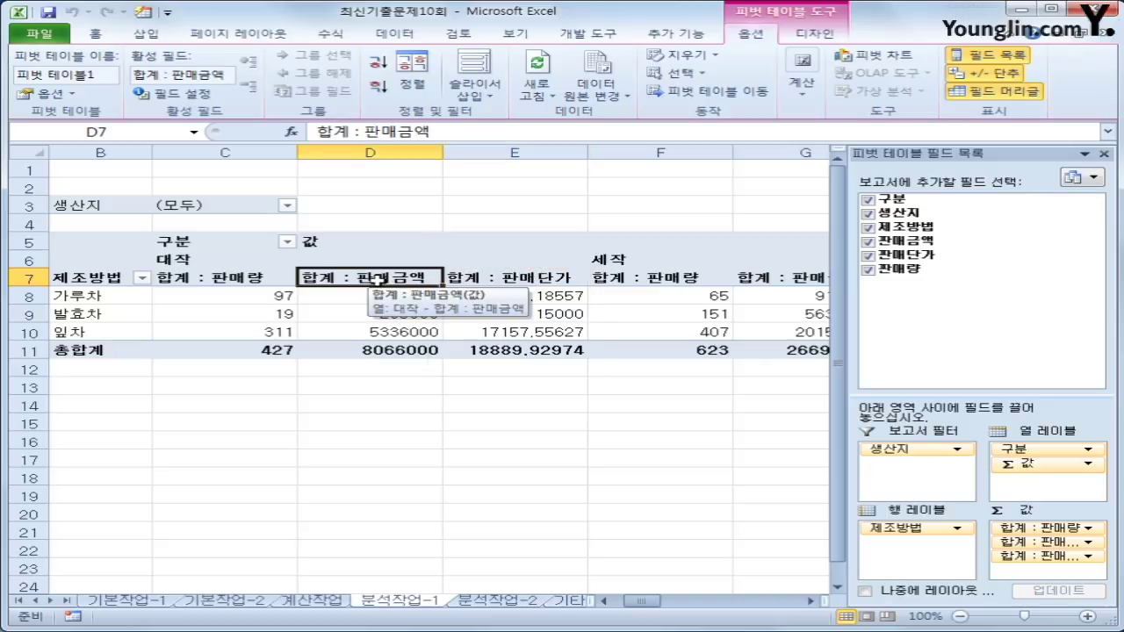
pyautogui.rightClick(379, 279)
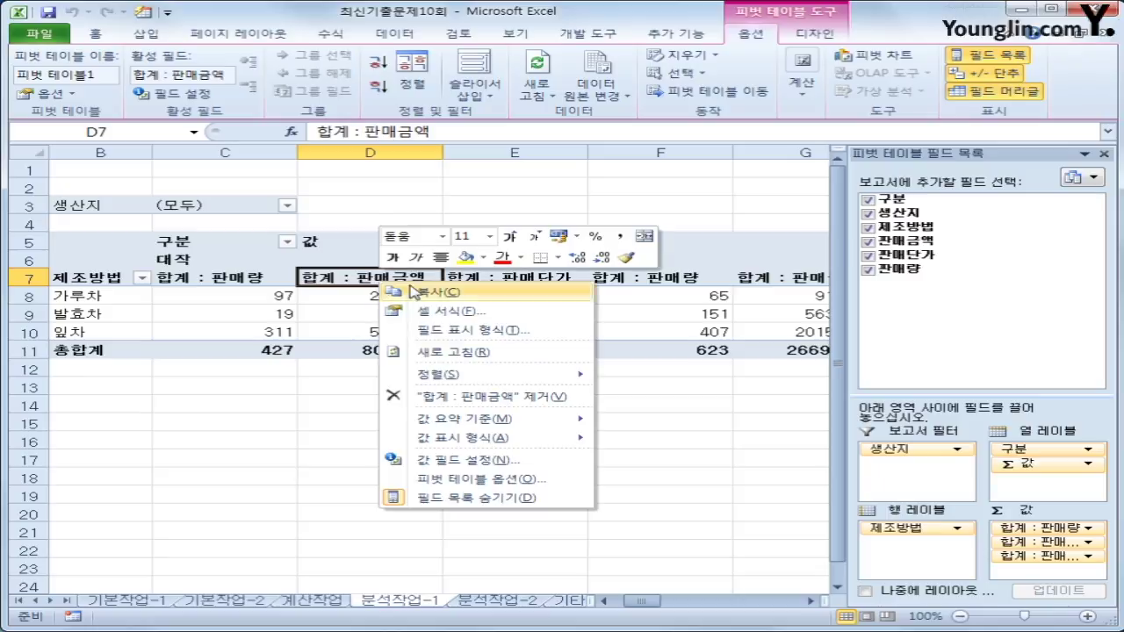
pyautogui.click(455, 331)
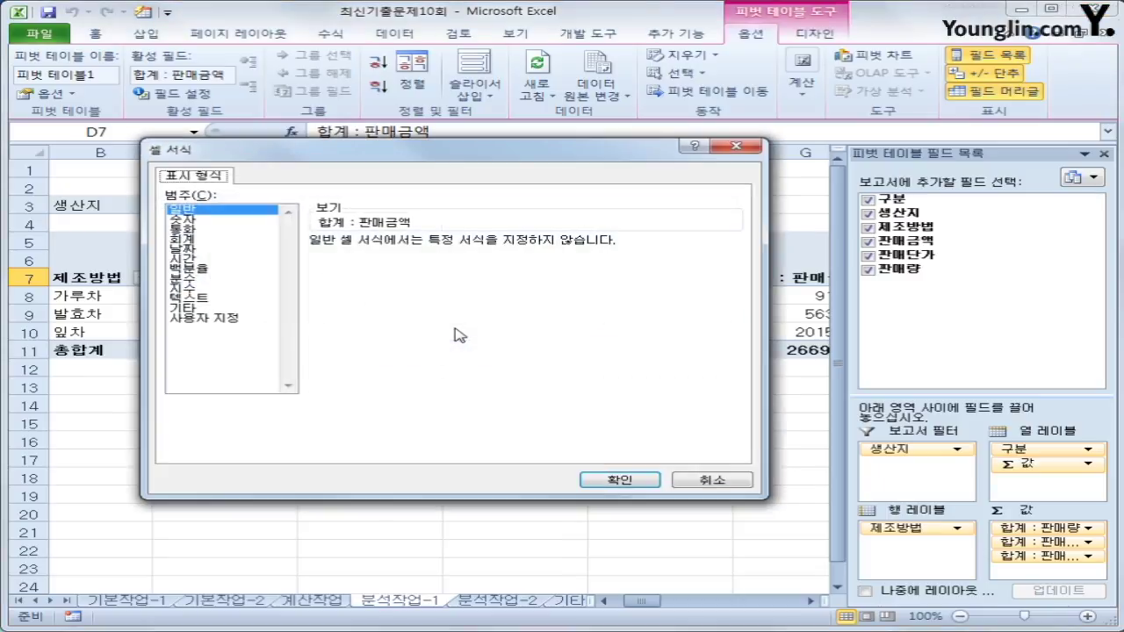
pyautogui.click(218, 242)
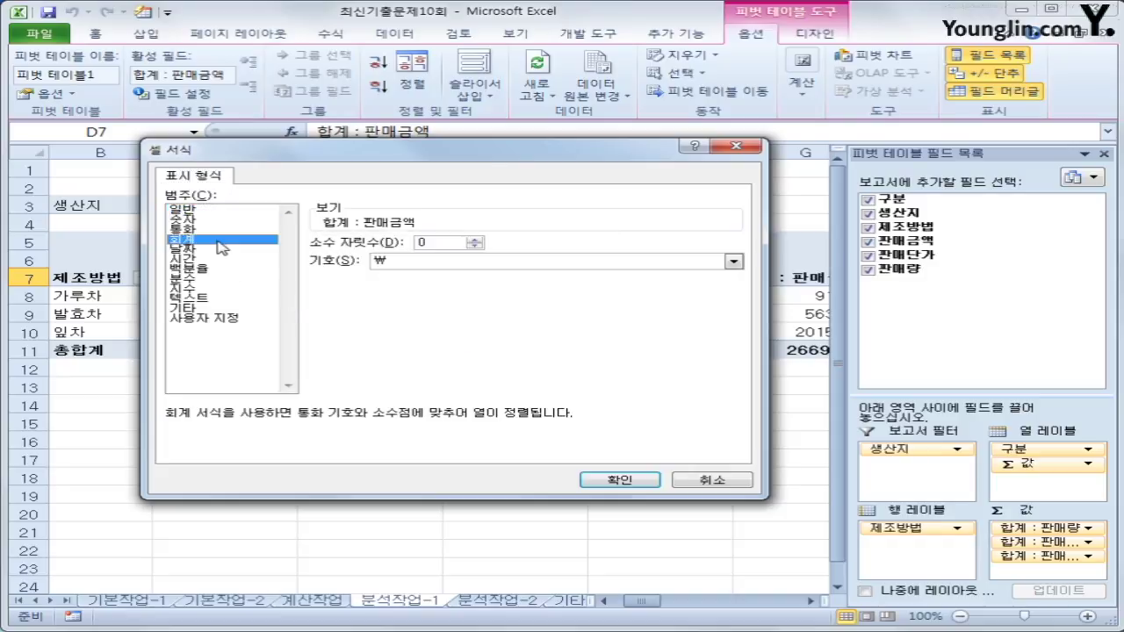
pyautogui.click(392, 265)
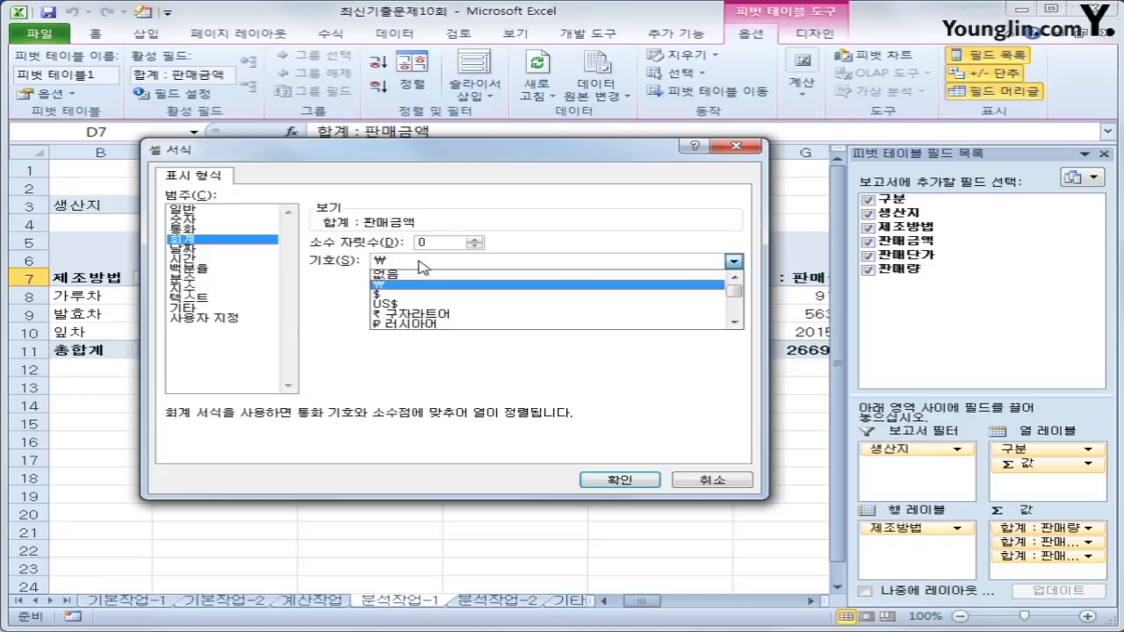
pyautogui.click(422, 277)
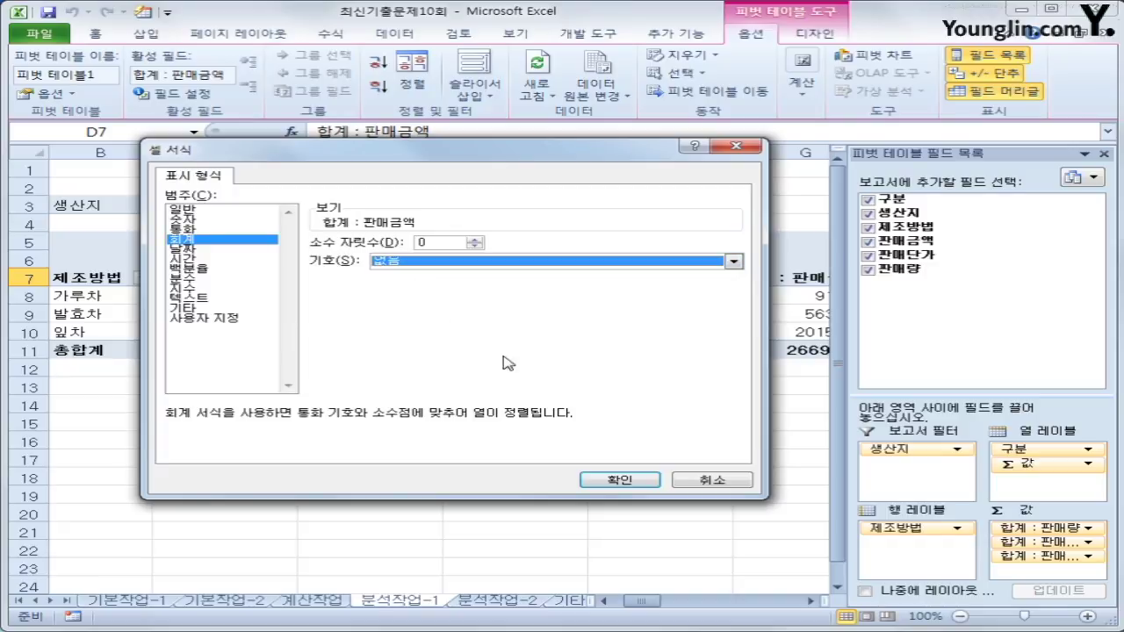
pyautogui.click(613, 483)
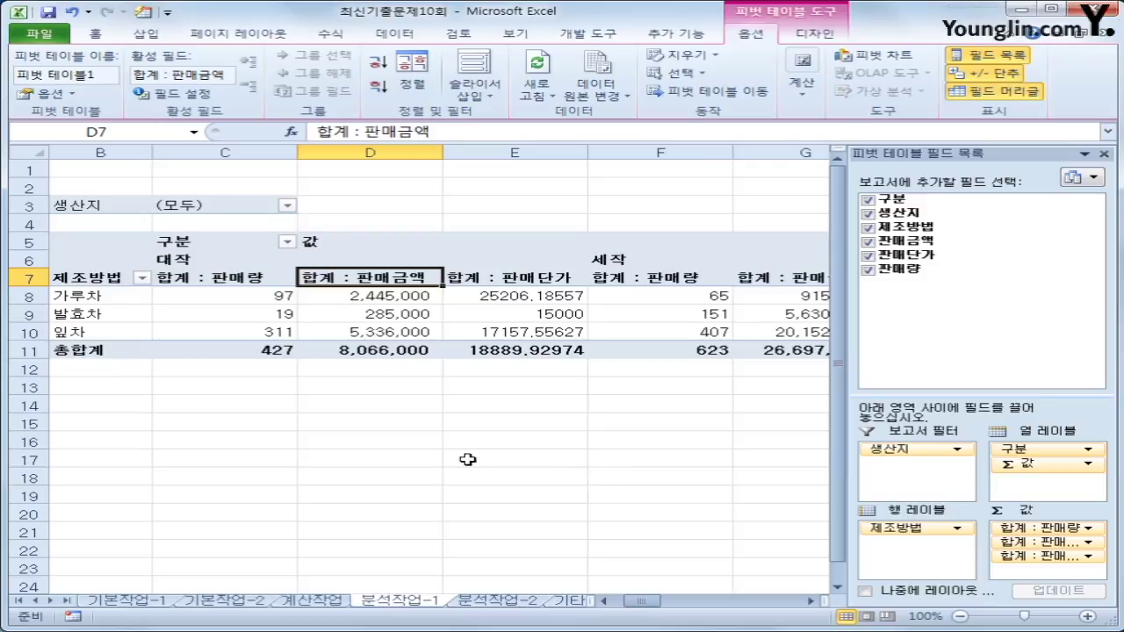
# - Apply the 보고서 3 AutoFormat to the PivotTable and review the resulting report
pyautogui.click(146, 21)
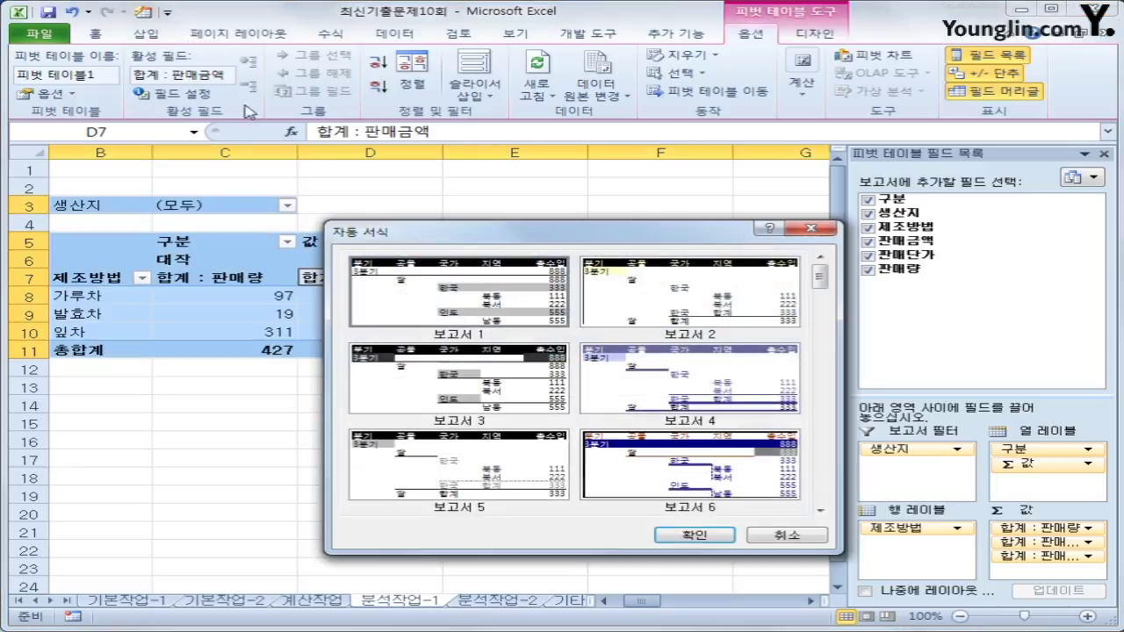
pyautogui.click(510, 397)
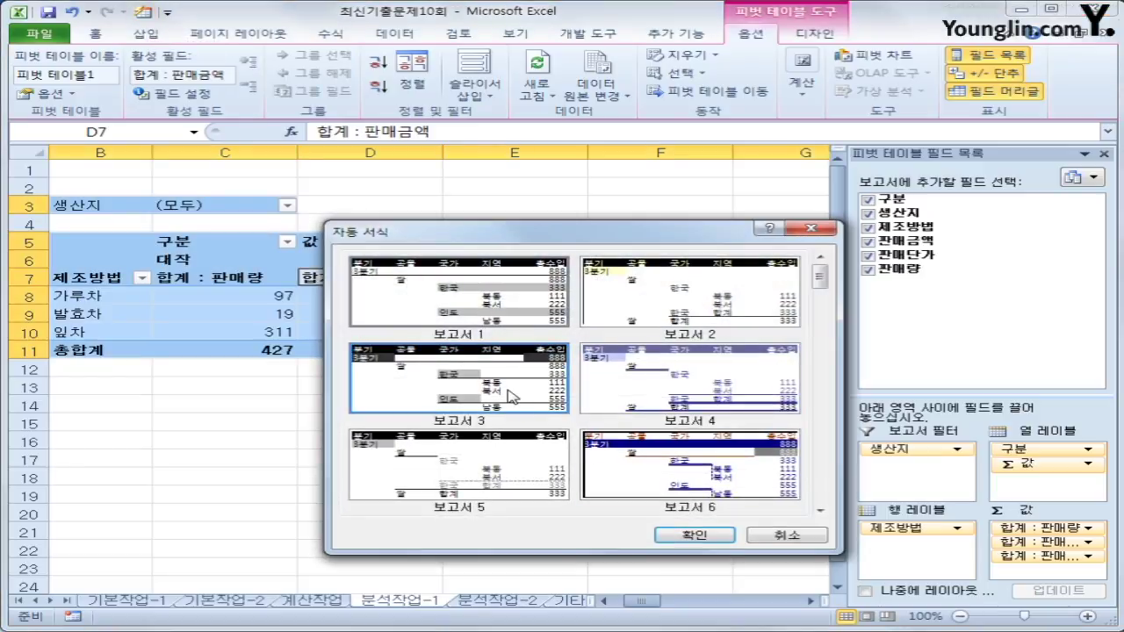
pyautogui.click(689, 466)
pyautogui.click(694, 535)
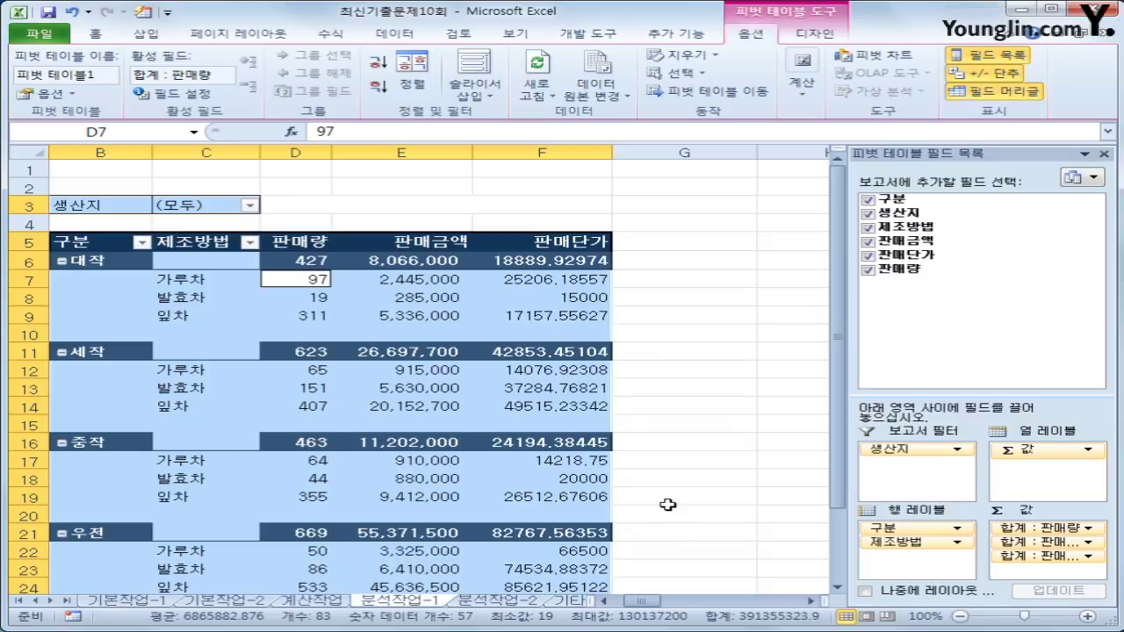
pyautogui.click(671, 455)
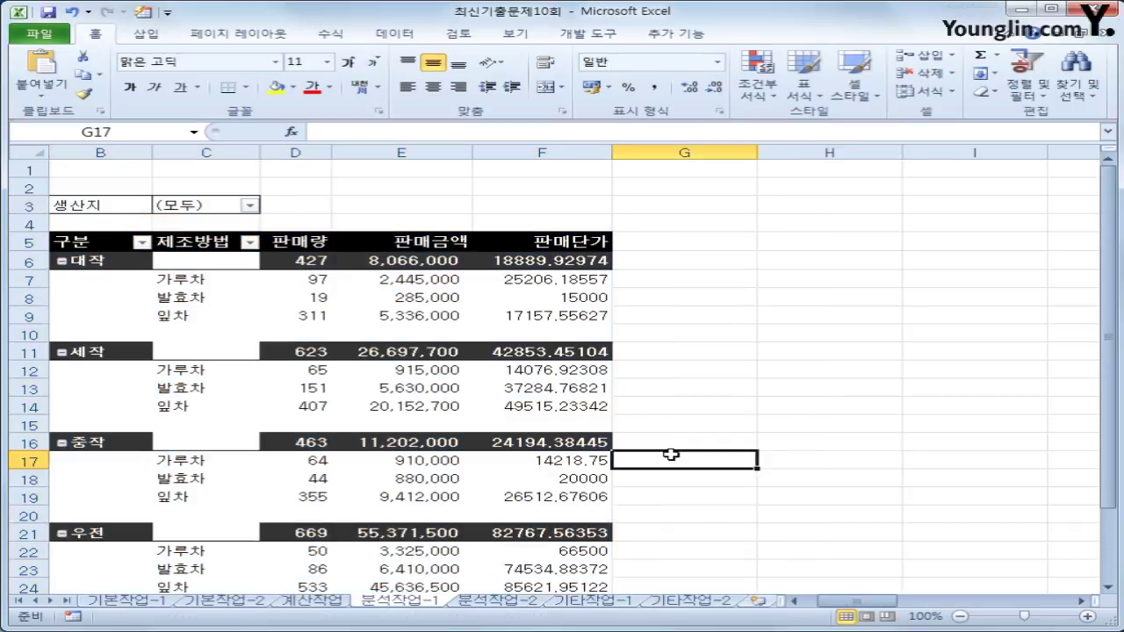
pyautogui.moveTo(348, 394)
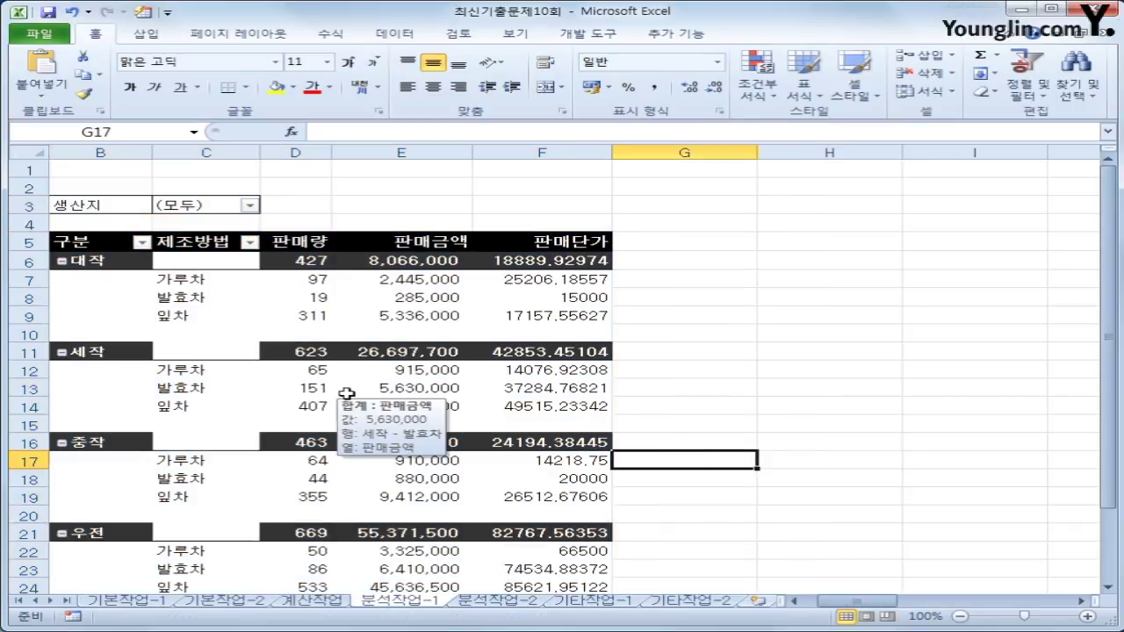
pyautogui.scroll(-1, 348, 393)
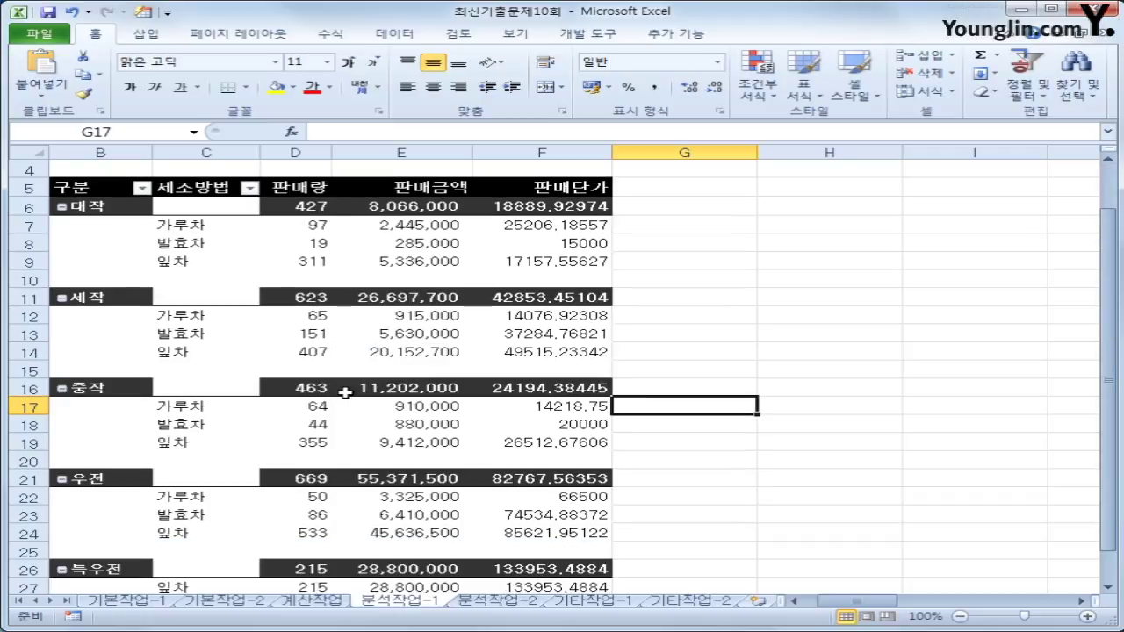
pyautogui.scroll(1, 346, 392)
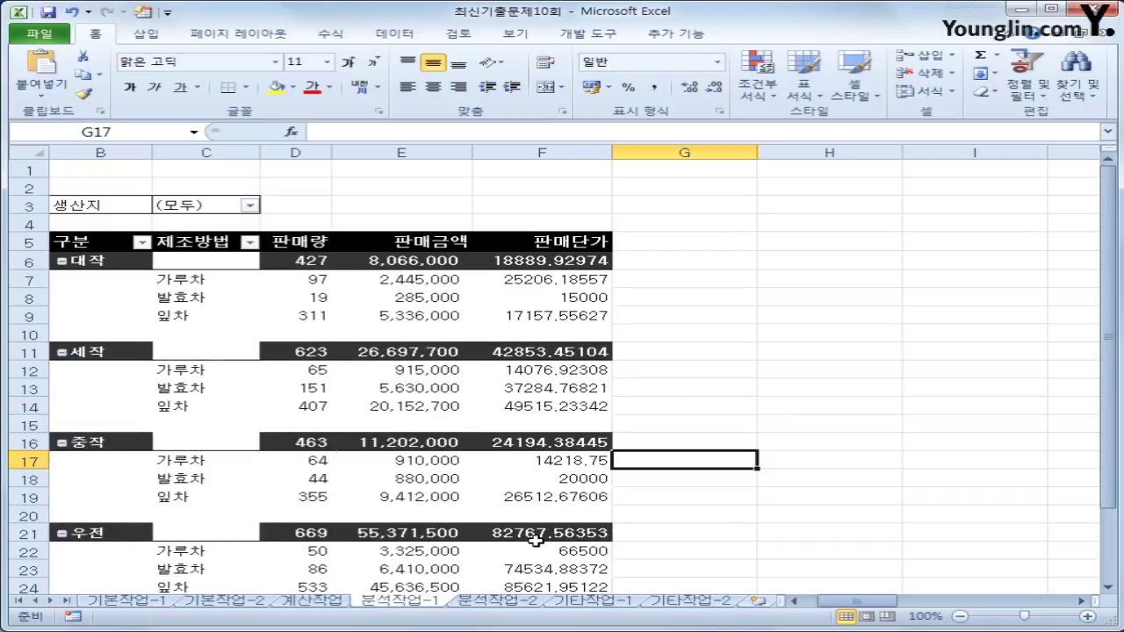
# - Review the formatted PivotTable report from the 생산지 filter down to the 총합계 row
pyautogui.moveTo(826, 602); pyautogui.dragTo(817, 612)
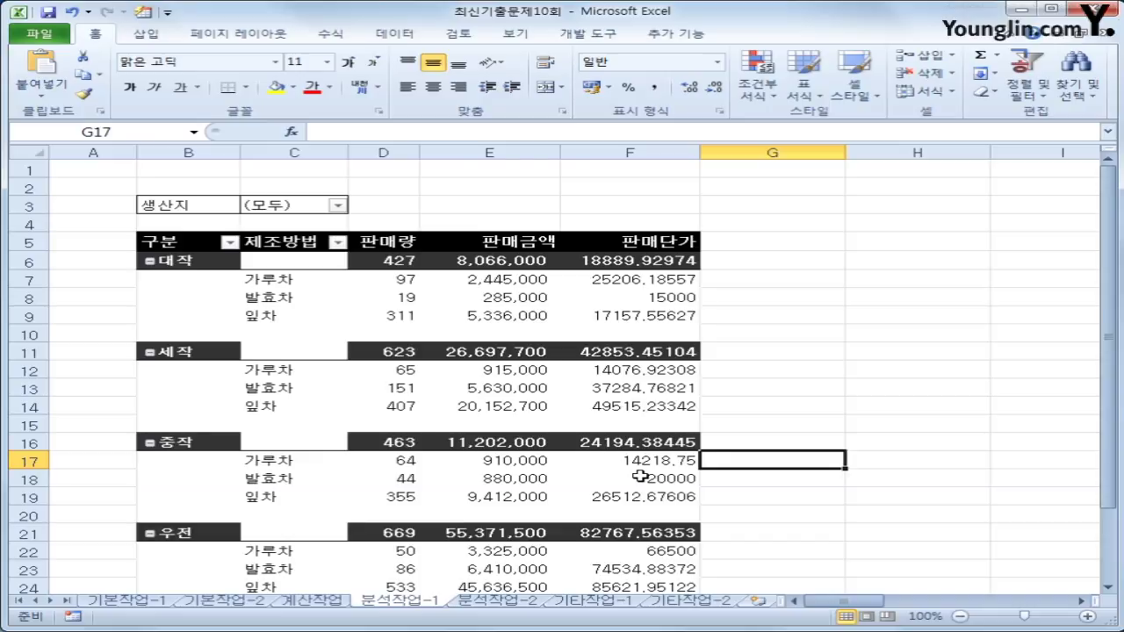
pyautogui.scroll(-2, 641, 476)
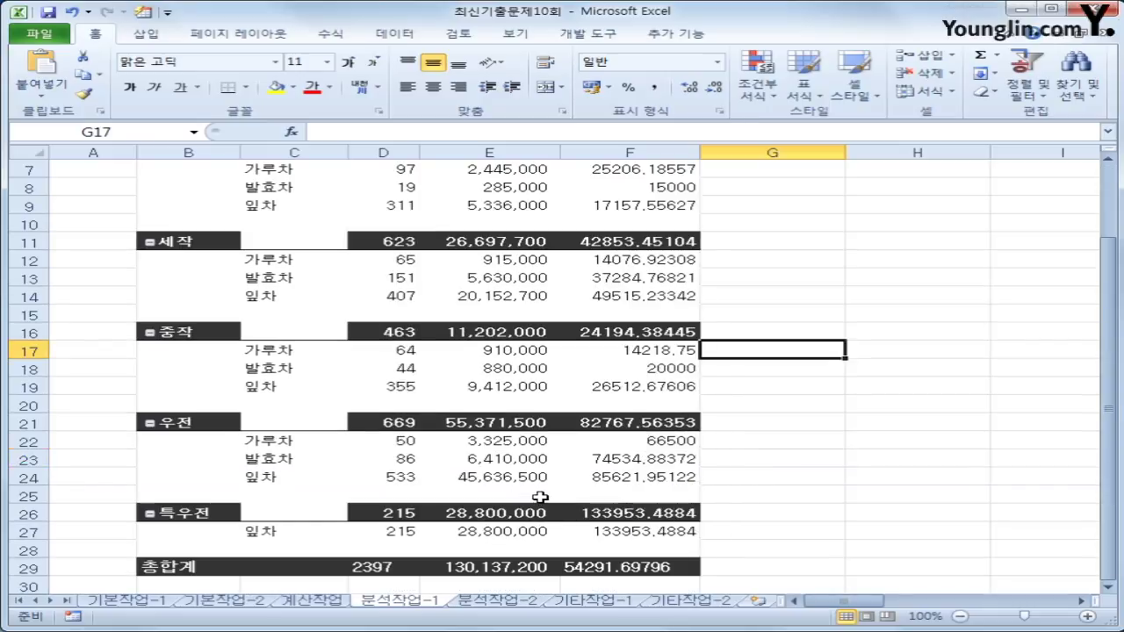
pyautogui.scroll(2, 540, 498)
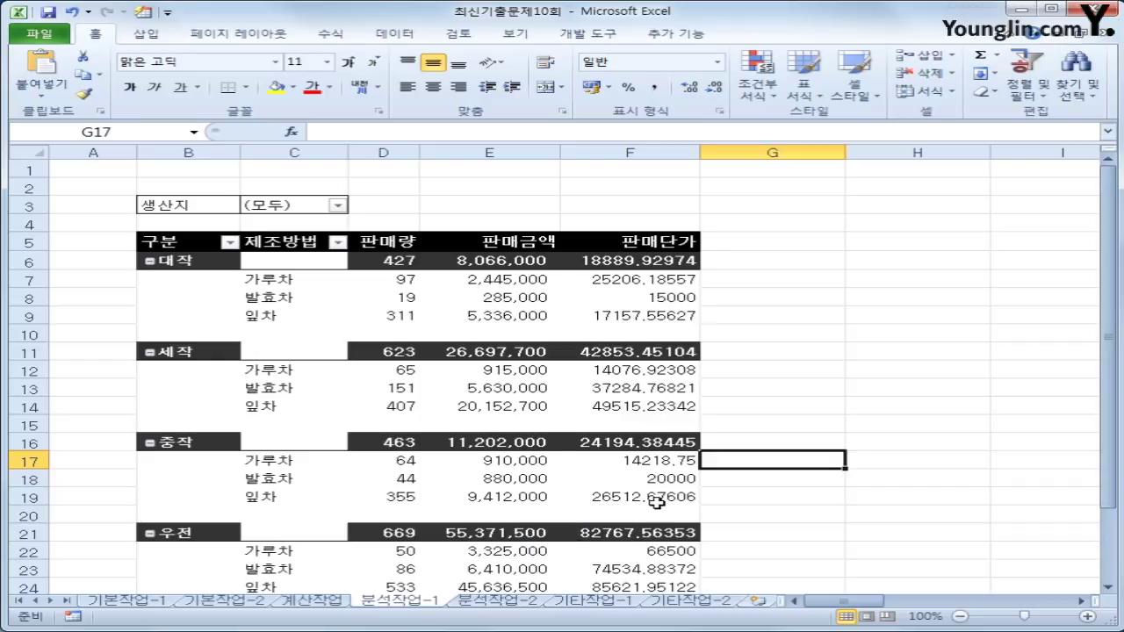
pyautogui.scroll(-2, 656, 501)
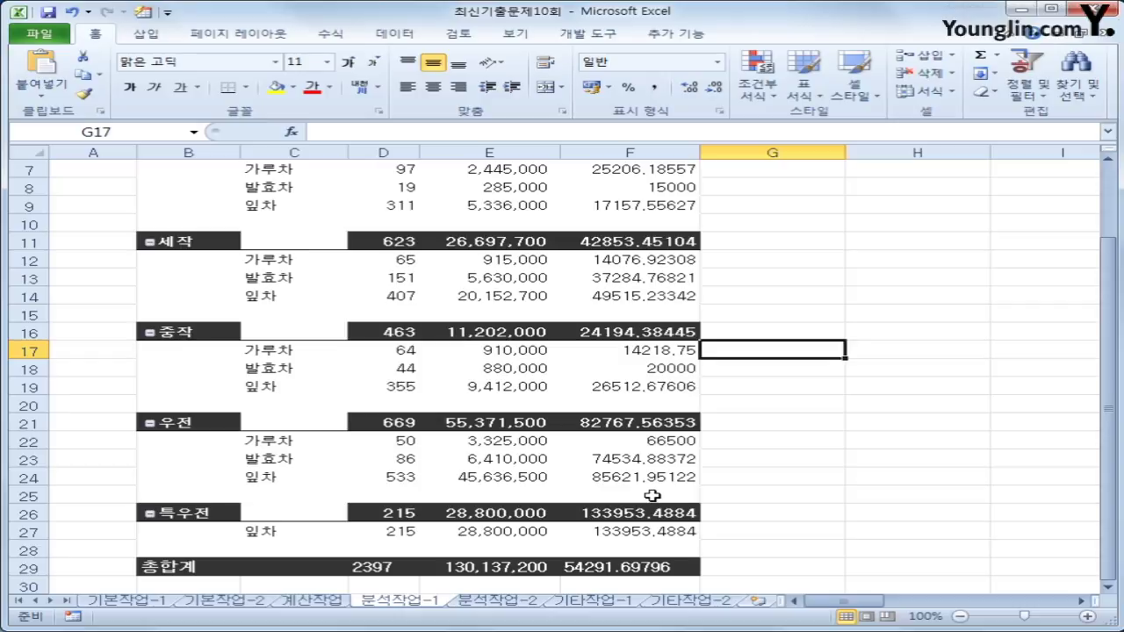
pyautogui.scroll(-2, 650, 495)
pyautogui.scroll(4, 647, 495)
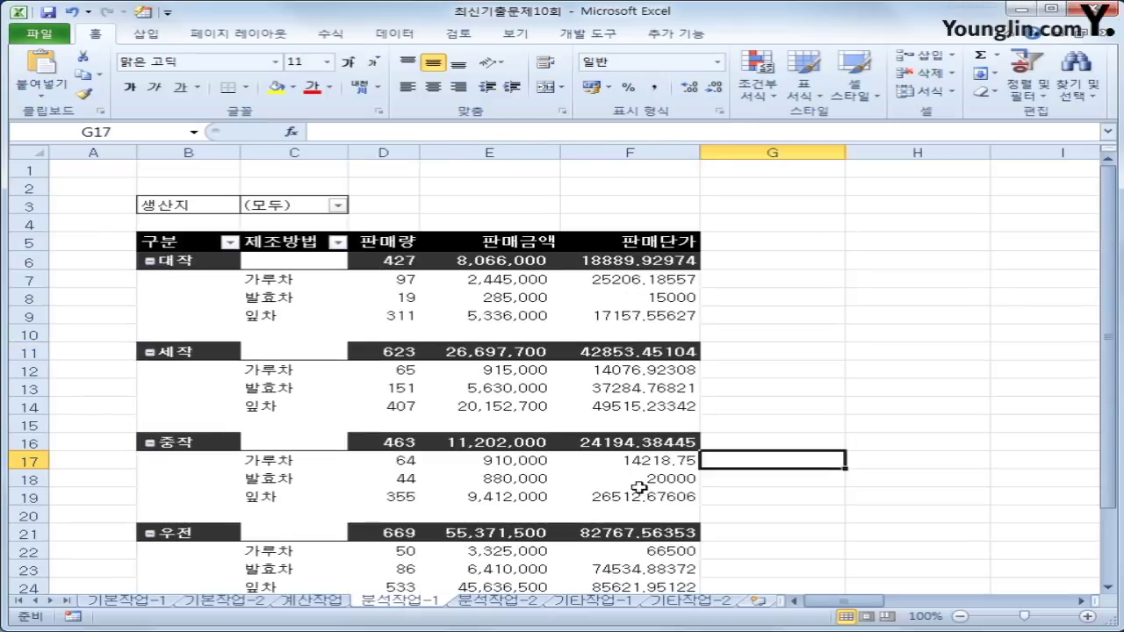
pyautogui.moveTo(640, 488)
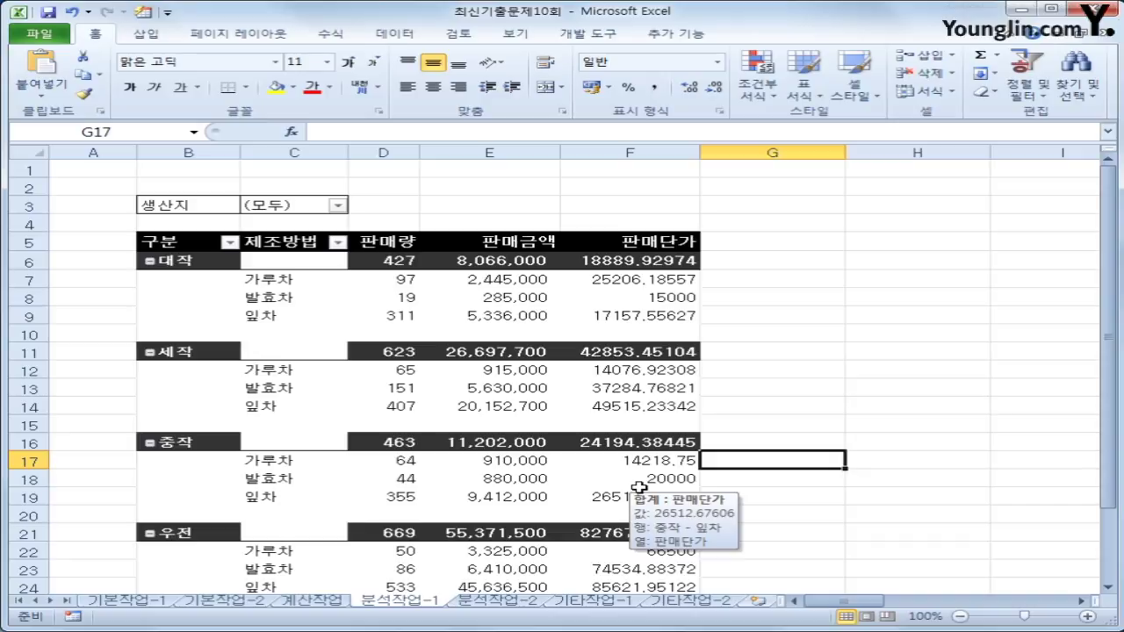
# - On the 분석작업-2 sheet, start recording a macro named 구분별_하위상품정보 stored in the current workbook (현재 통합 문서)
pyautogui.click(490, 604)
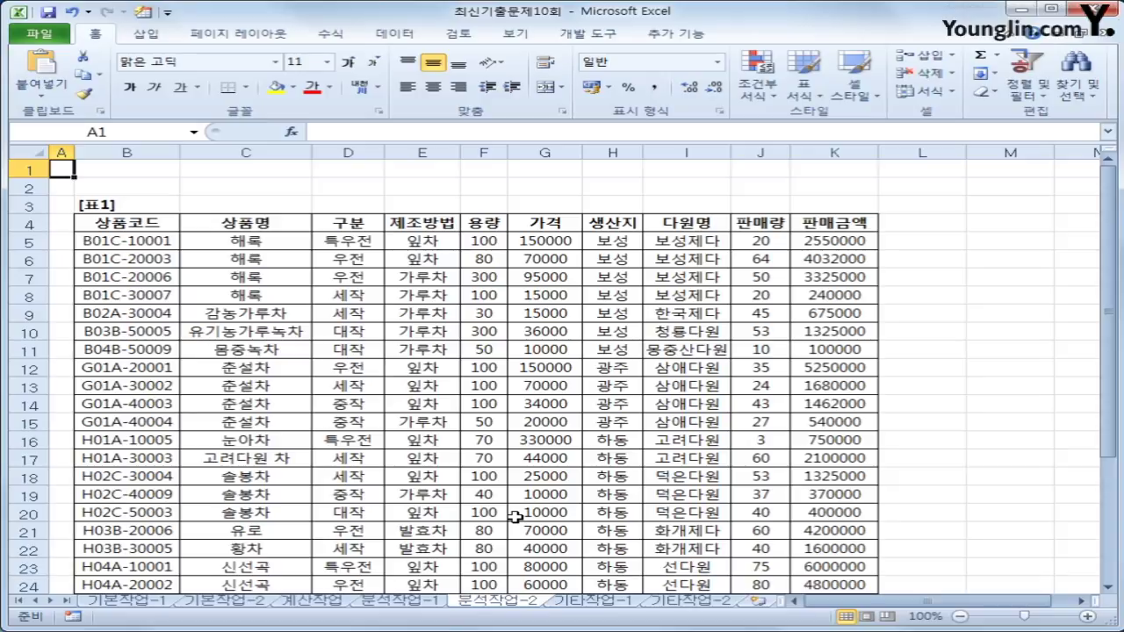
pyautogui.click(981, 219)
pyautogui.click(1010, 367)
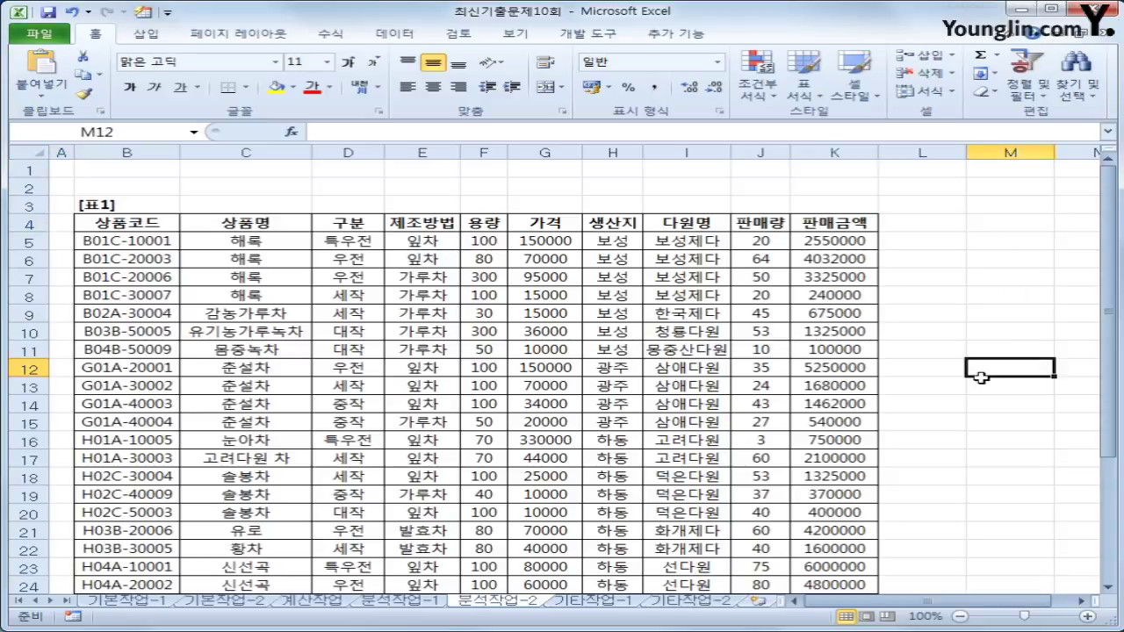
pyautogui.click(931, 409)
pyautogui.click(1016, 423)
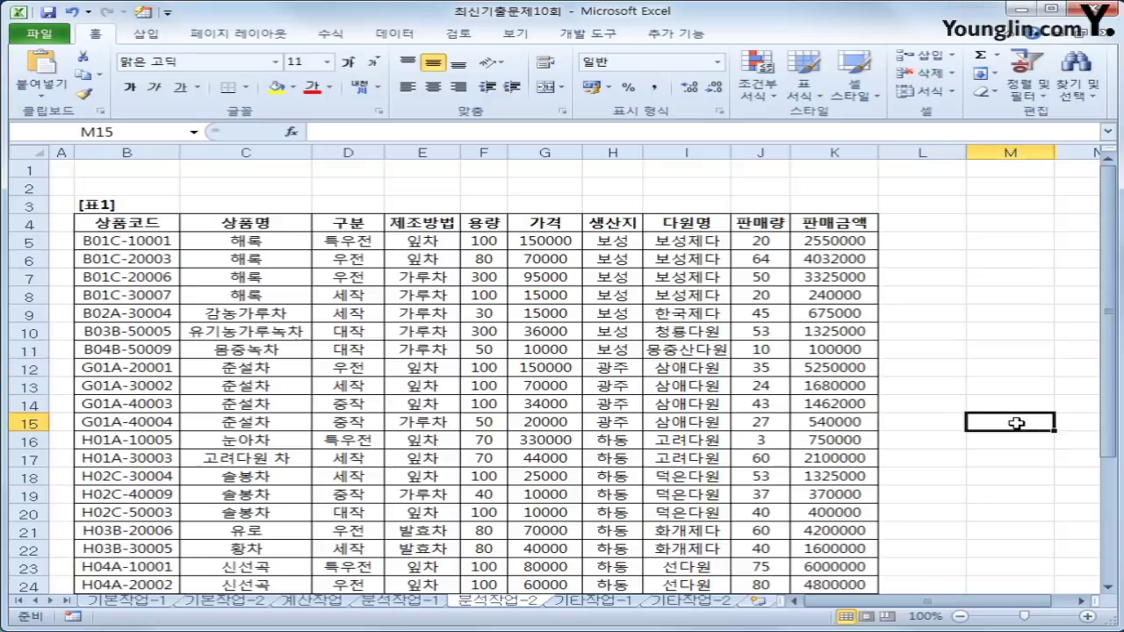
pyautogui.click(72, 618)
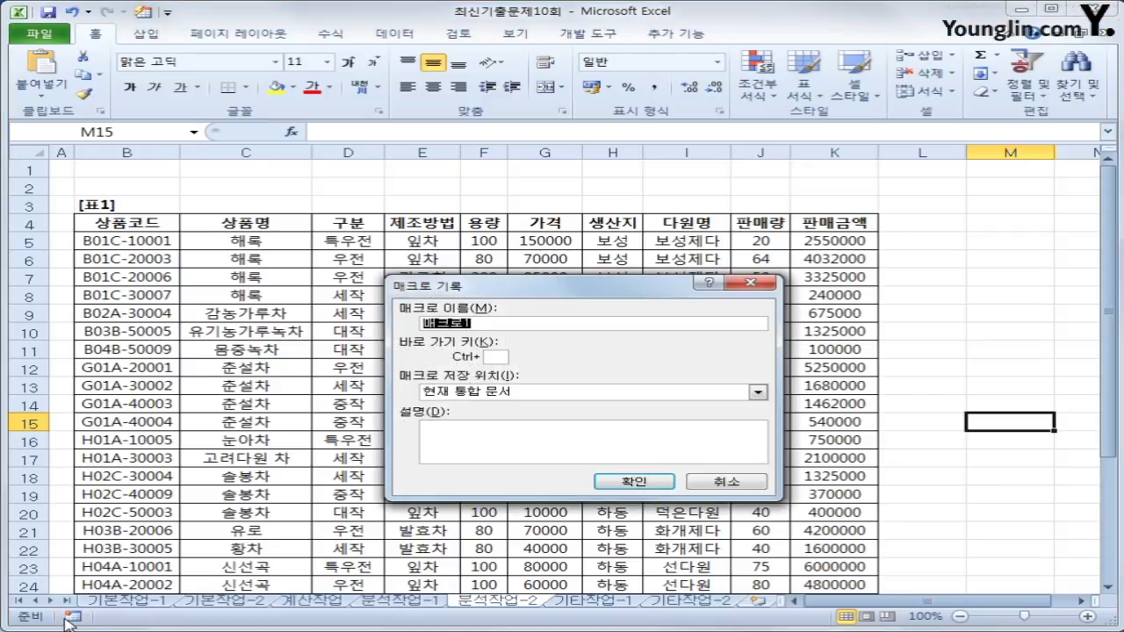
pyautogui.write('구분별')
pyautogui.write('_하')
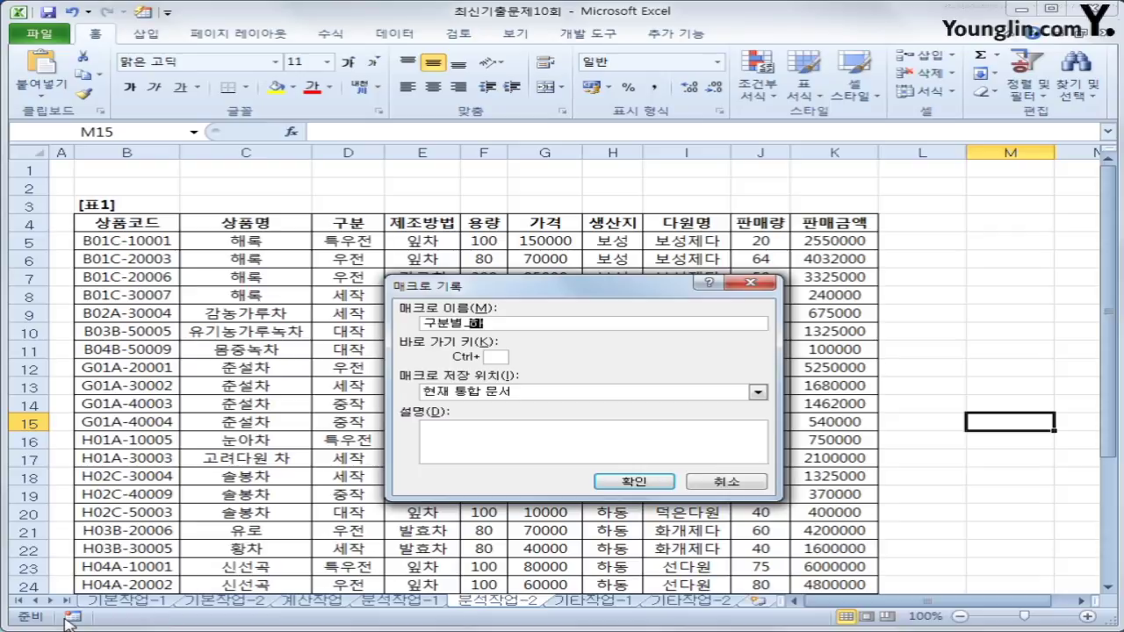
pyautogui.write('위상표정보')
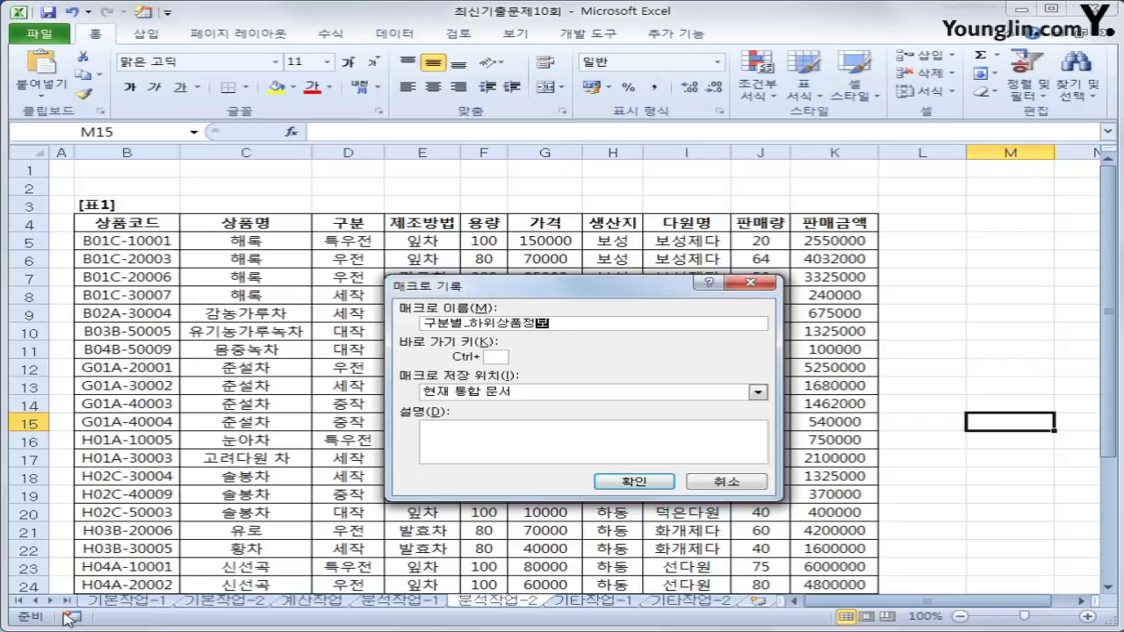
pyautogui.click(626, 480)
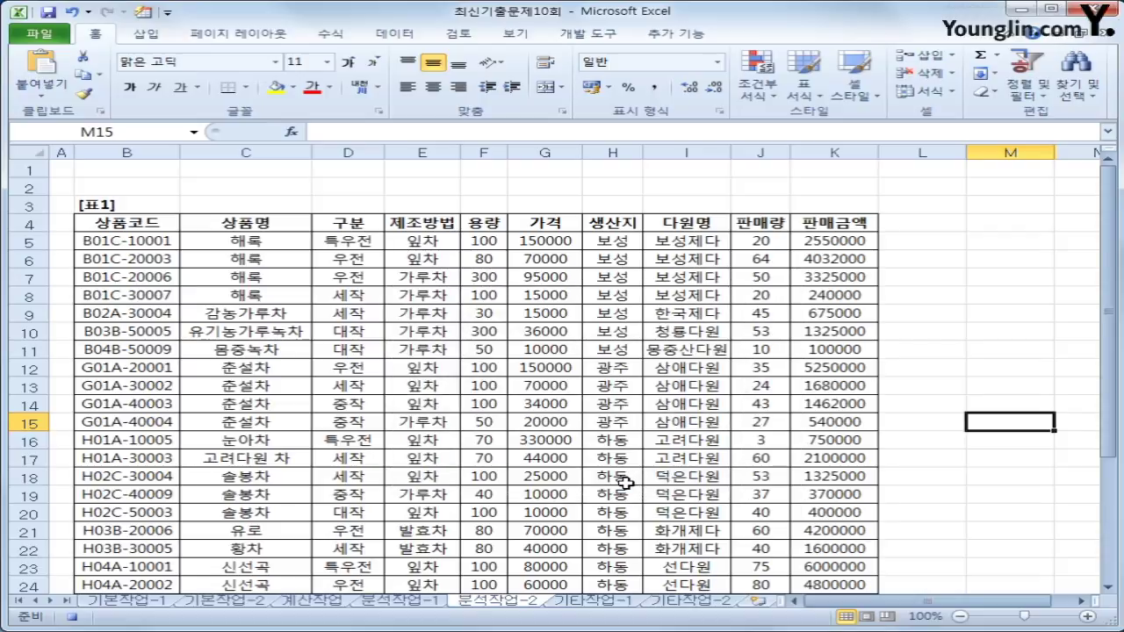
# - Sort the [표1] table by the 구분 column in descending order
pyautogui.click(359, 217)
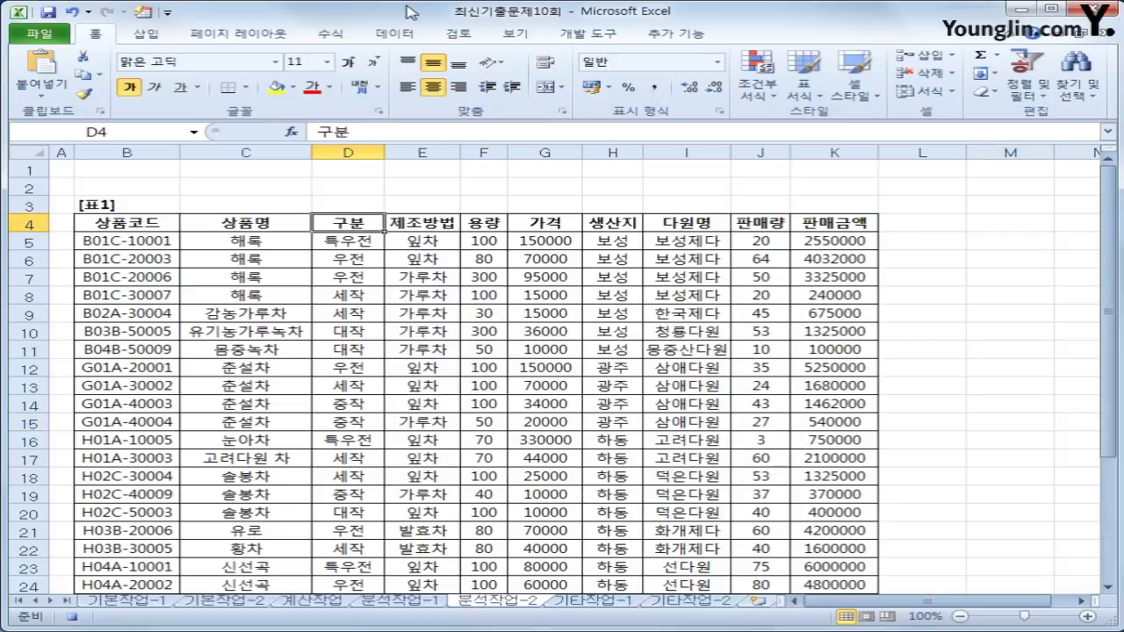
pyautogui.click(404, 33)
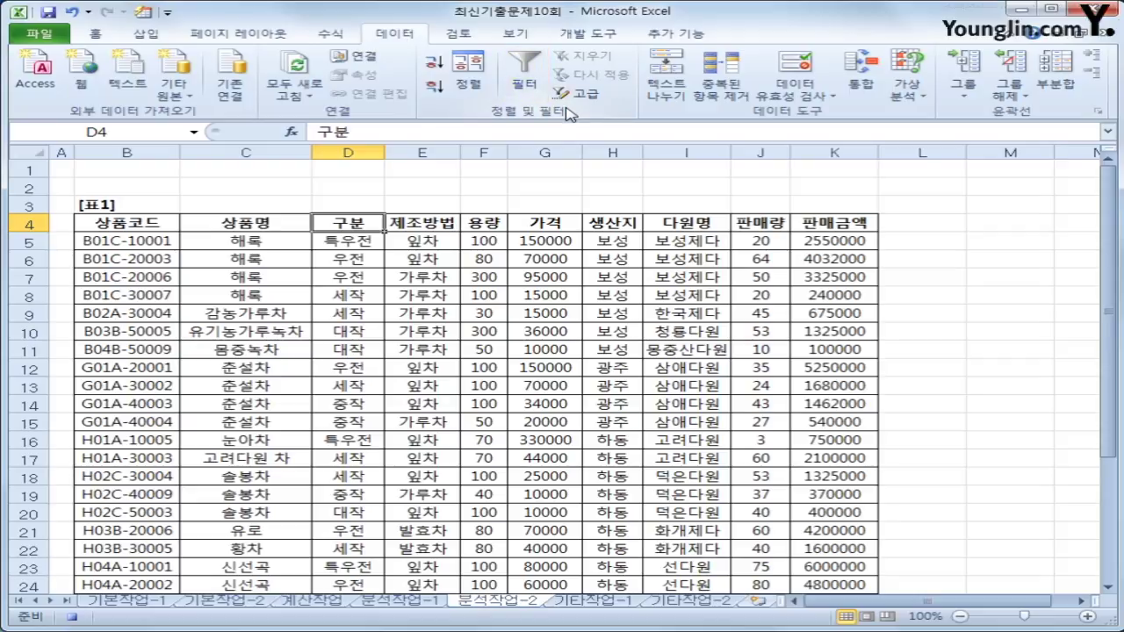
pyautogui.click(439, 90)
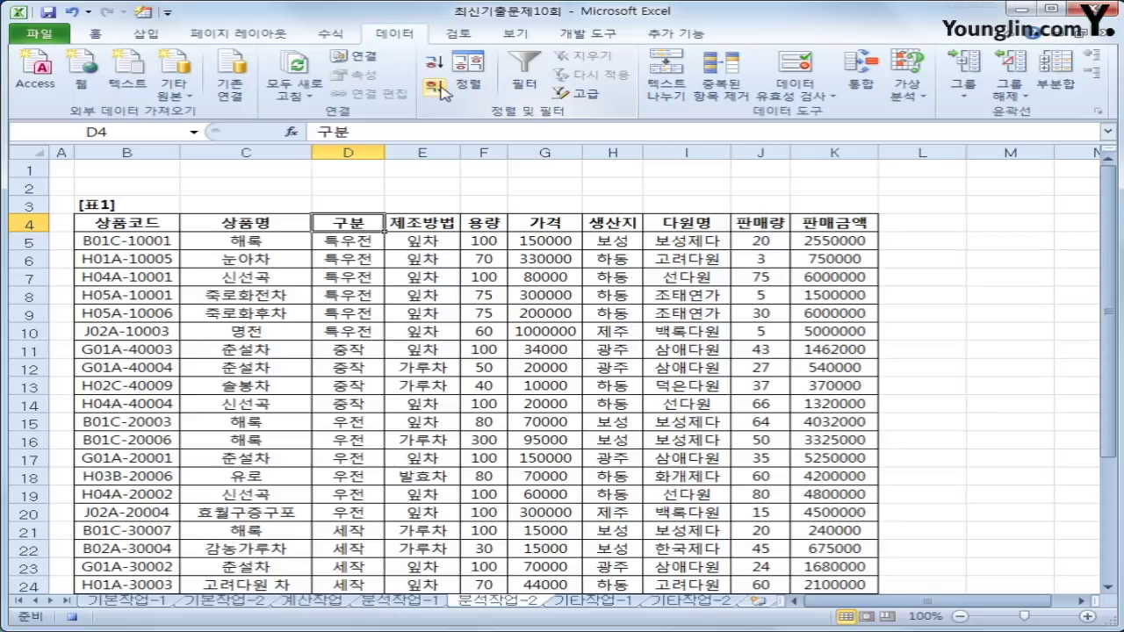
# - Apply an AutoFilter to the table showing the 하위 30 % of 가격, and stop recording the macro
pyautogui.click(529, 83)
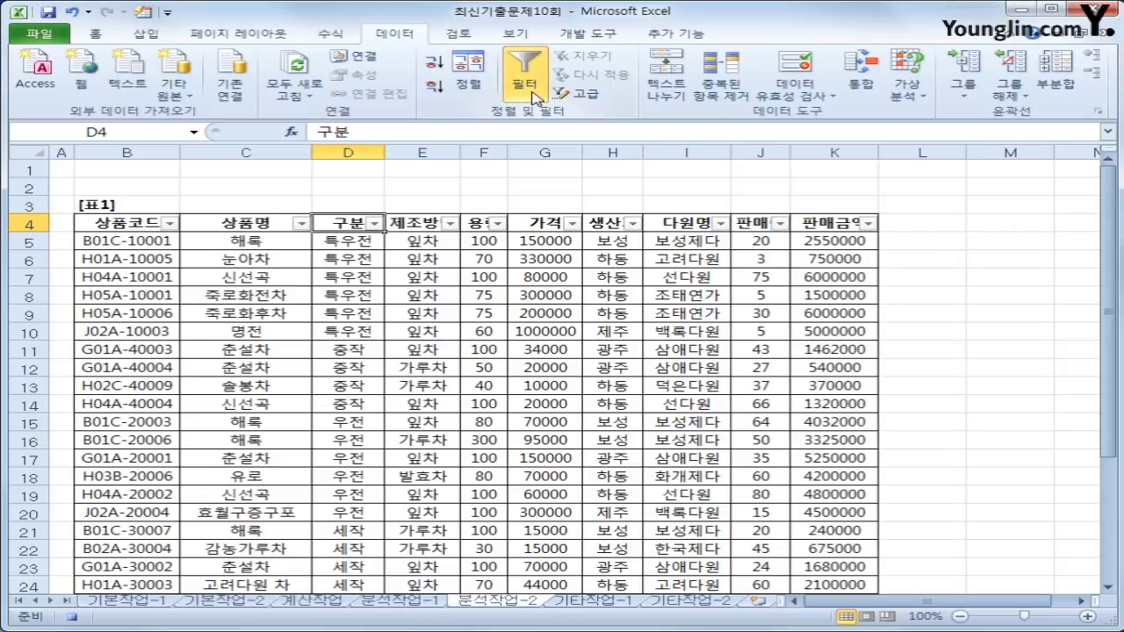
pyautogui.click(571, 224)
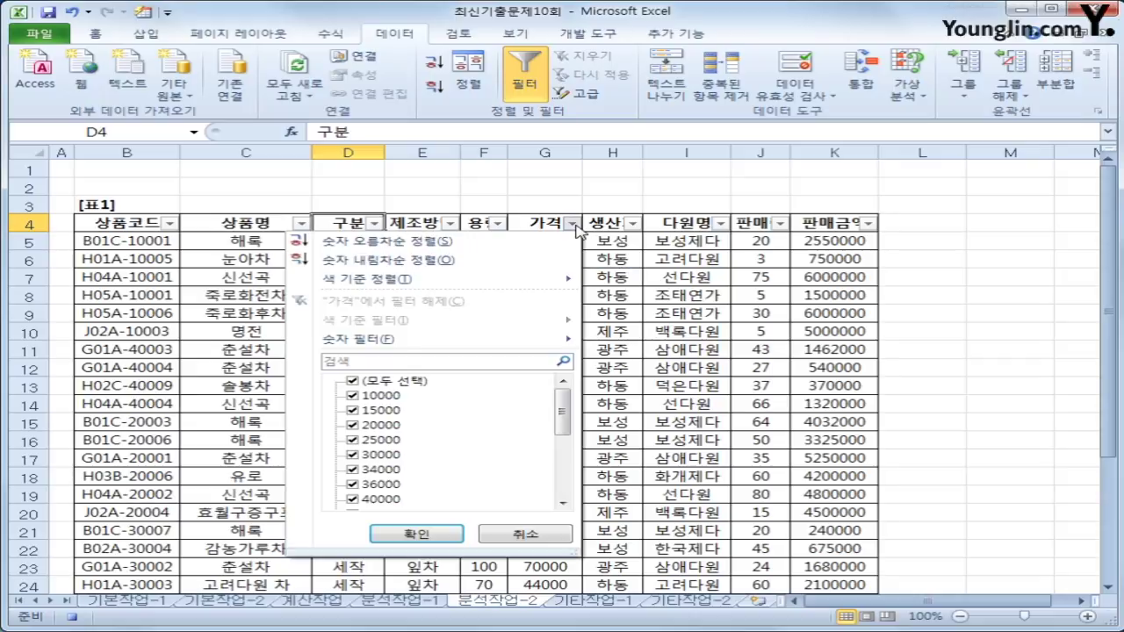
pyautogui.moveTo(551, 339)
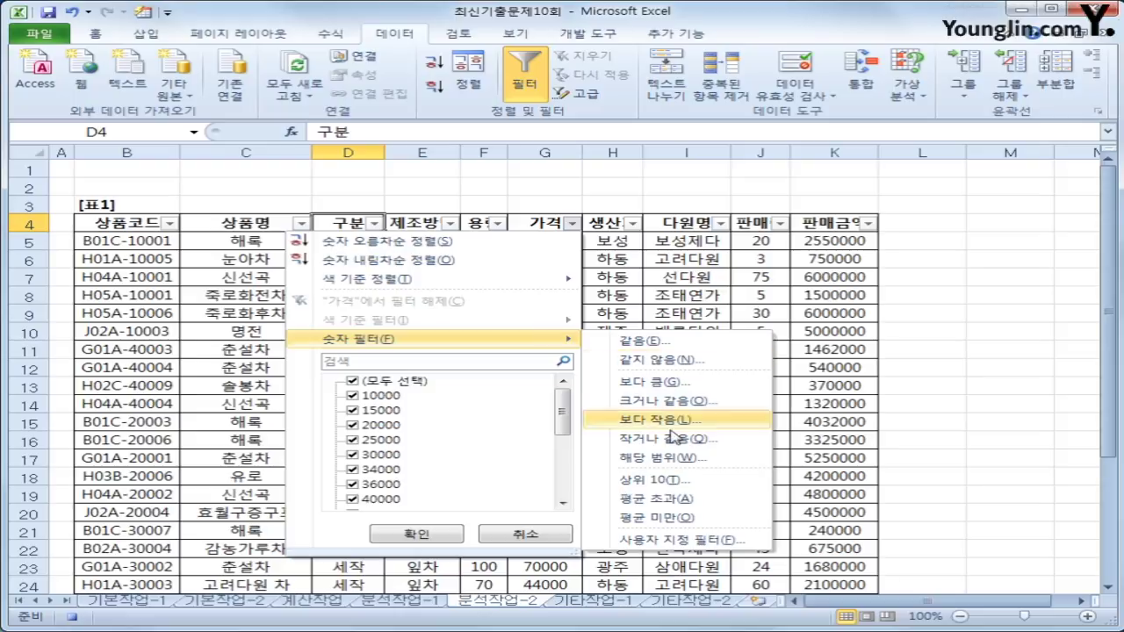
pyautogui.click(666, 480)
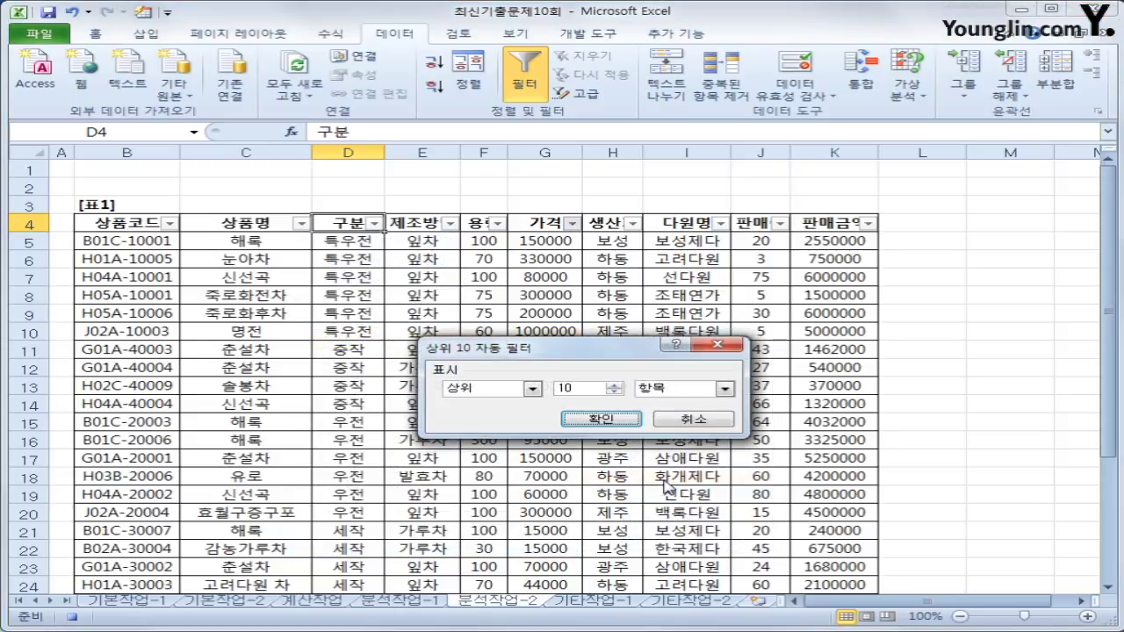
pyautogui.click(533, 390)
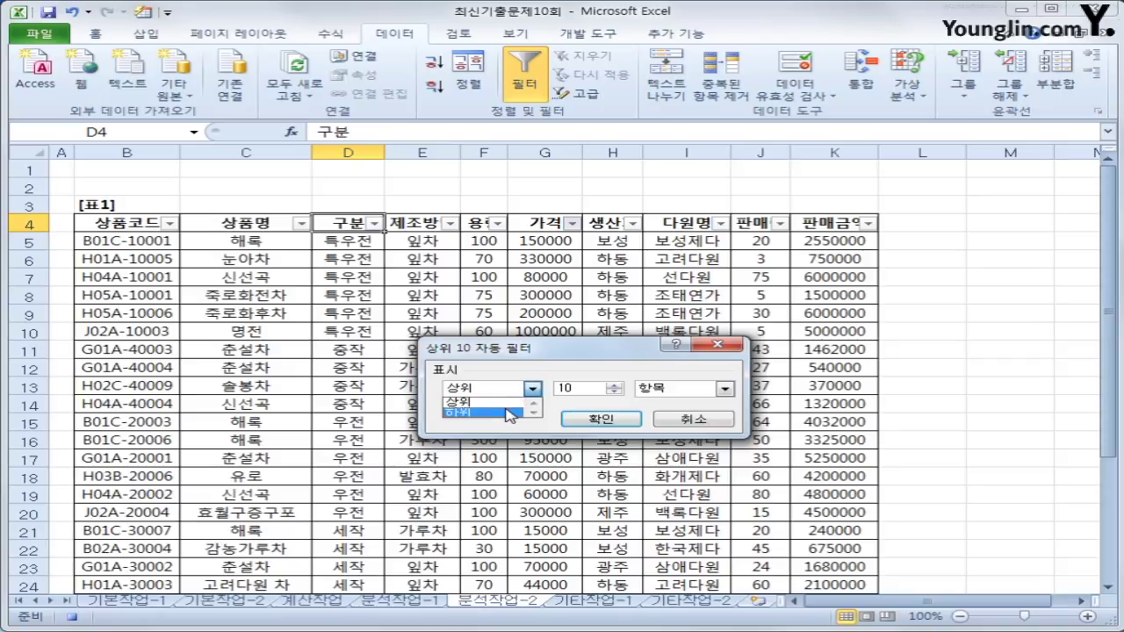
pyautogui.click(460, 411)
pyautogui.click(697, 393)
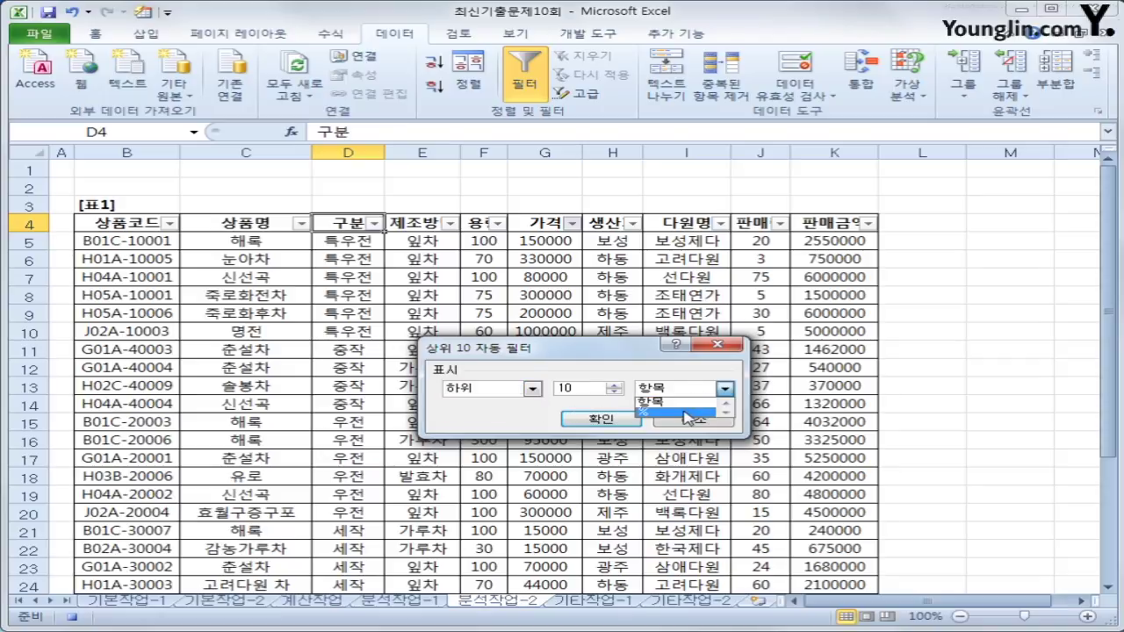
pyautogui.click(687, 411)
pyautogui.moveTo(583, 390); pyautogui.dragTo(556, 388)
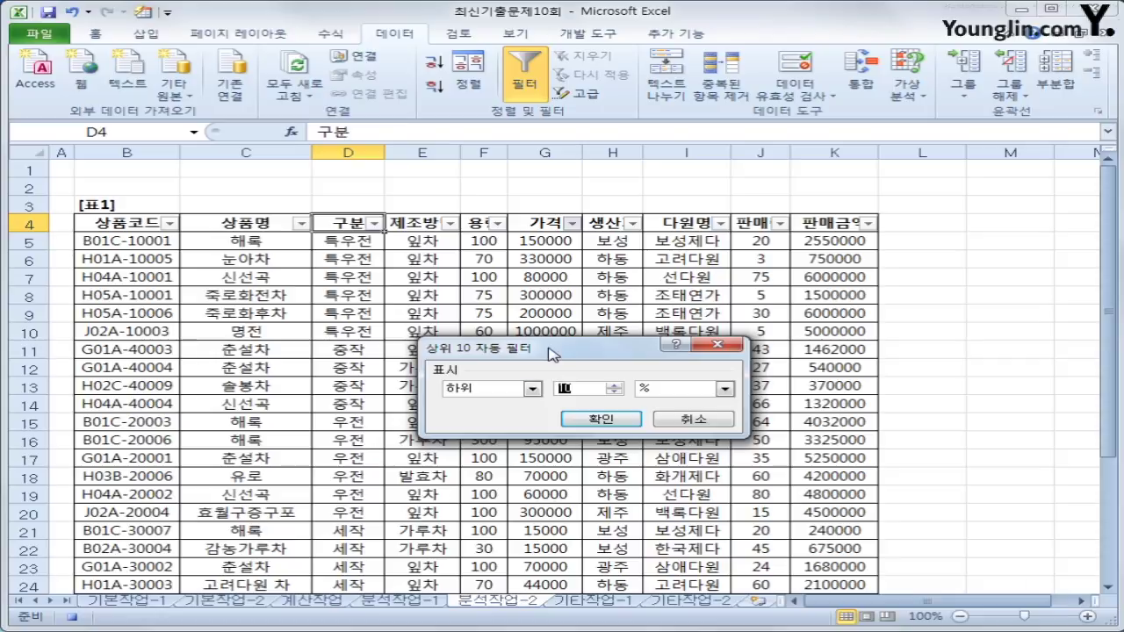
pyautogui.write('30')
pyautogui.click(609, 422)
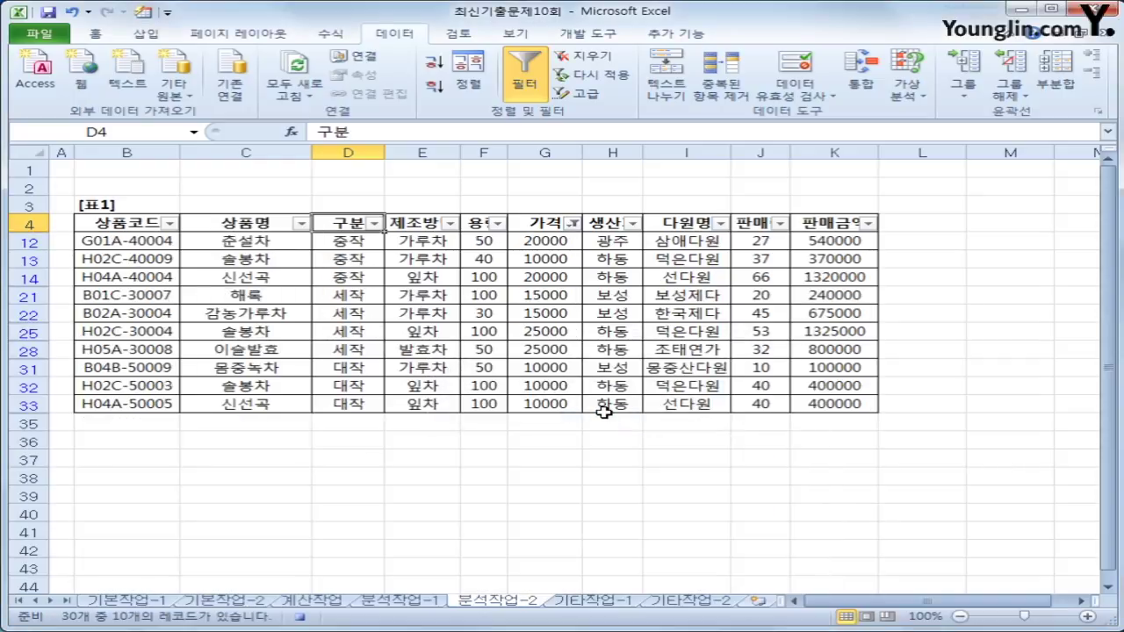
pyautogui.click(299, 616)
# - Draw a form control button (단추) over cells H1:K2 and assign the 구분별_하위상품정보 macro to it
pyautogui.click(158, 40)
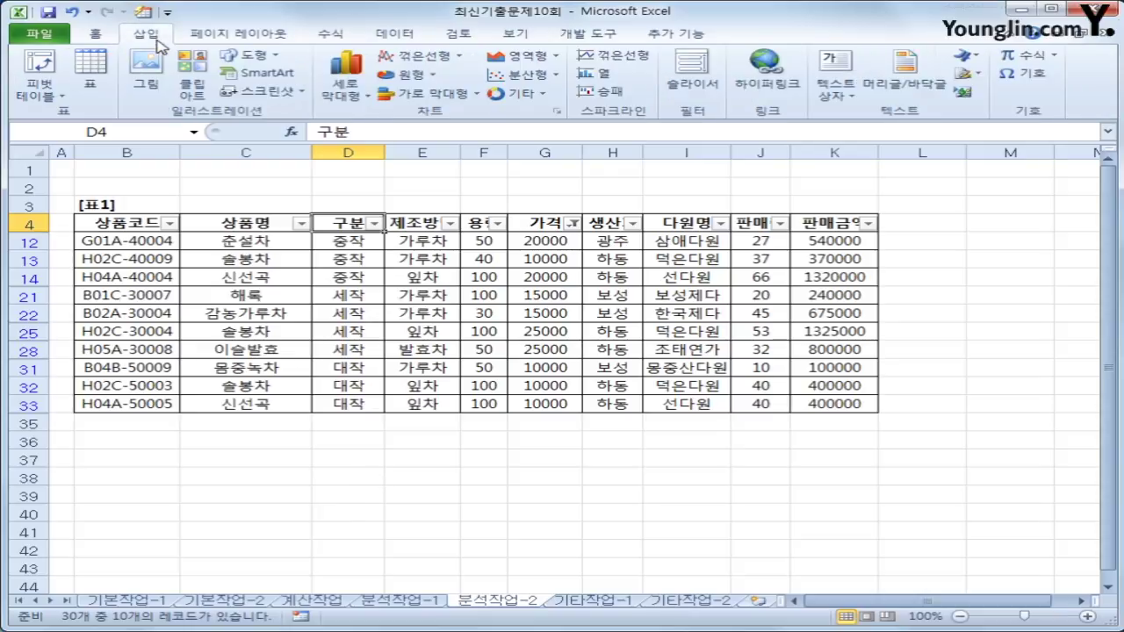
pyautogui.click(602, 40)
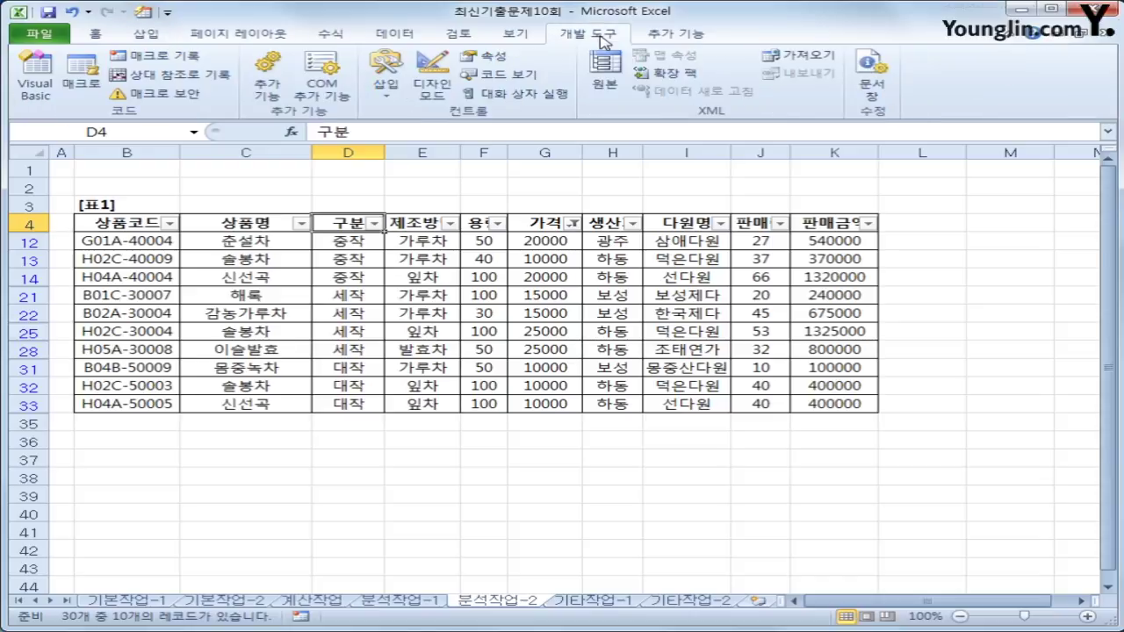
pyautogui.click(384, 94)
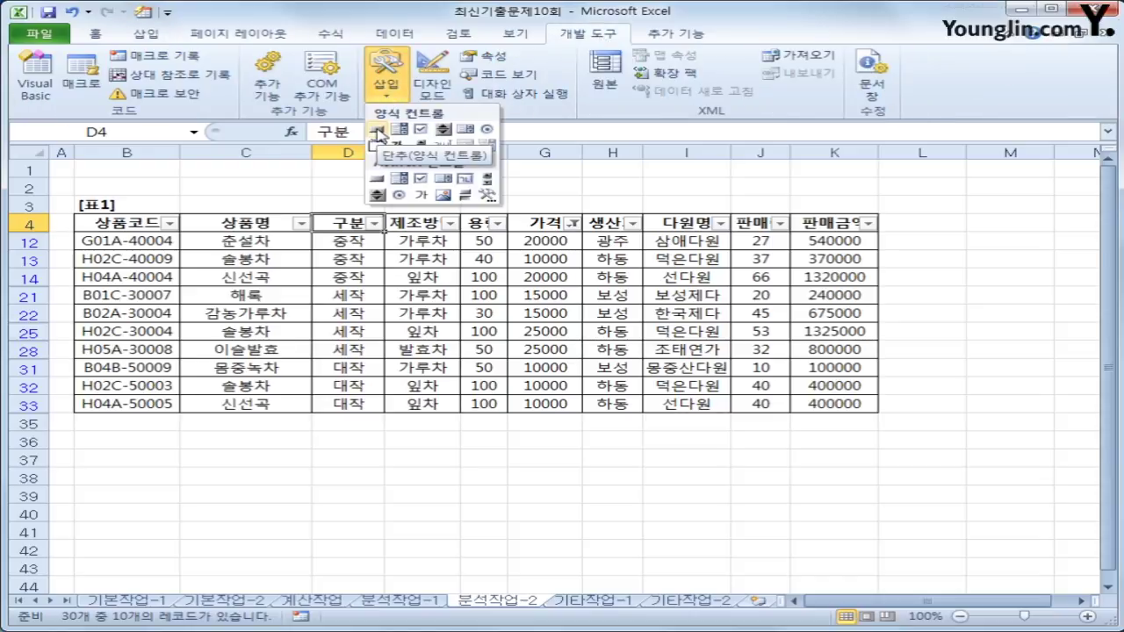
pyautogui.click(377, 130)
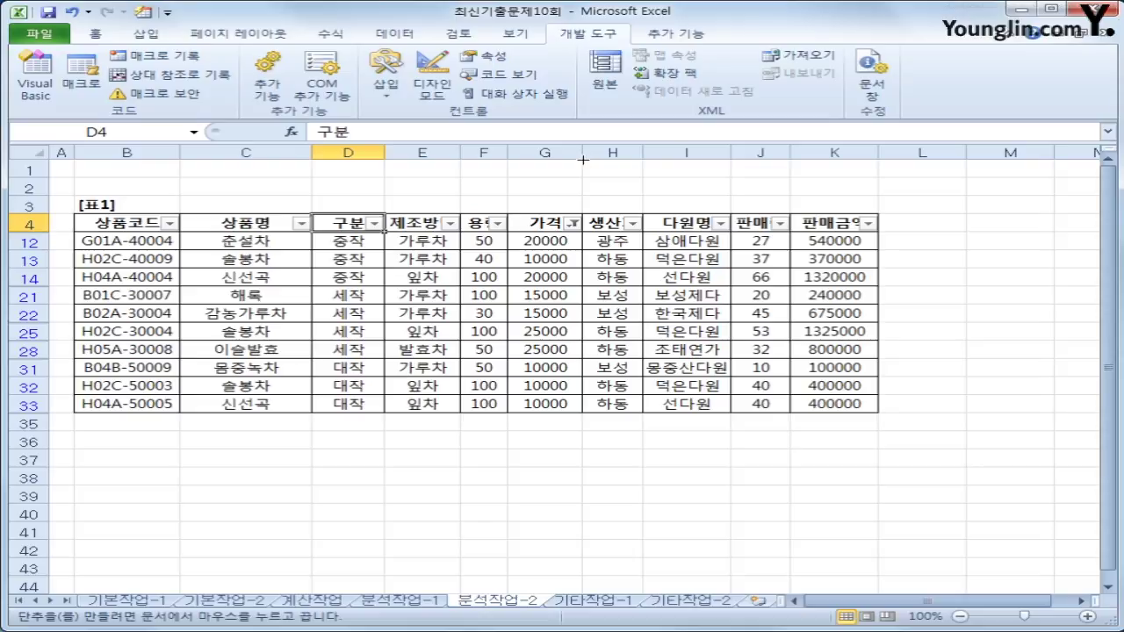
pyautogui.moveTo(583, 159); pyautogui.dragTo(843, 200)
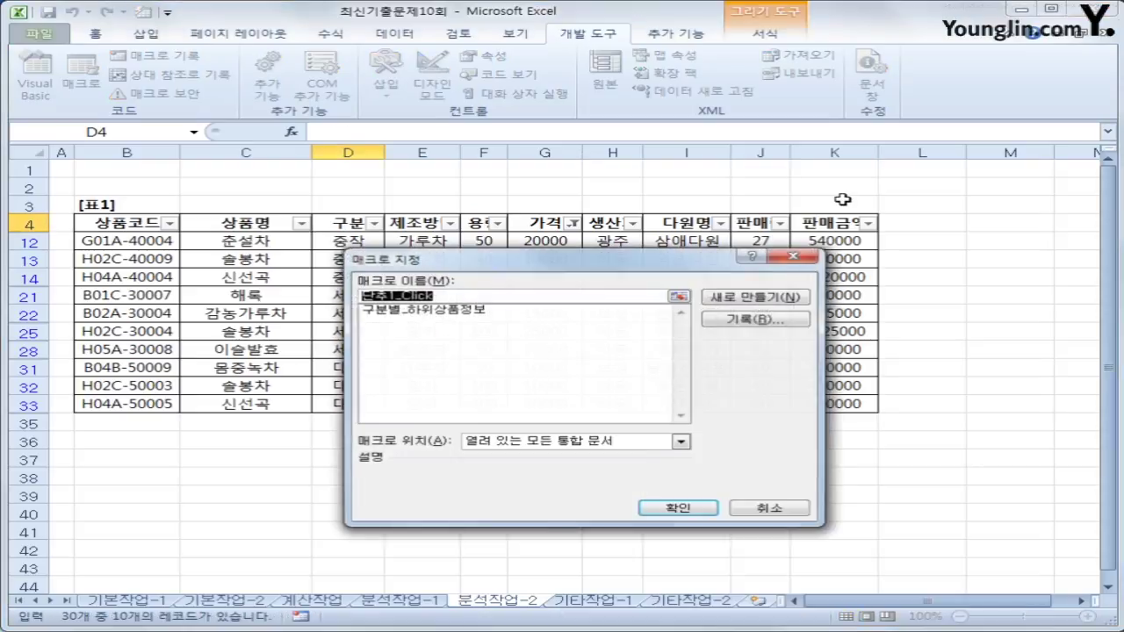
pyautogui.click(508, 311)
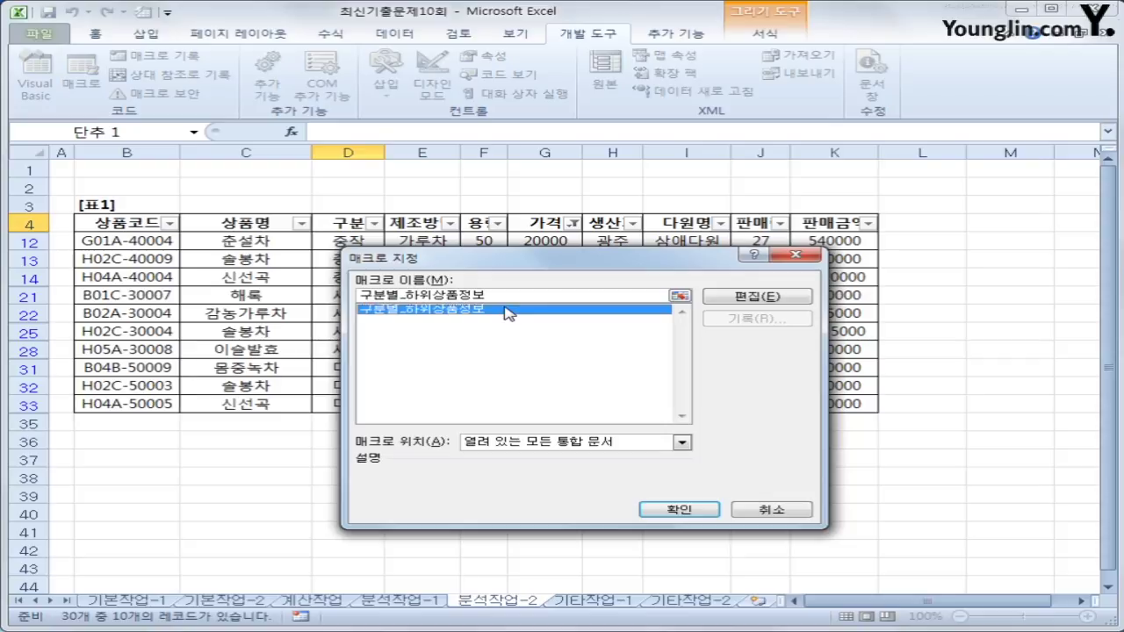
pyautogui.click(677, 511)
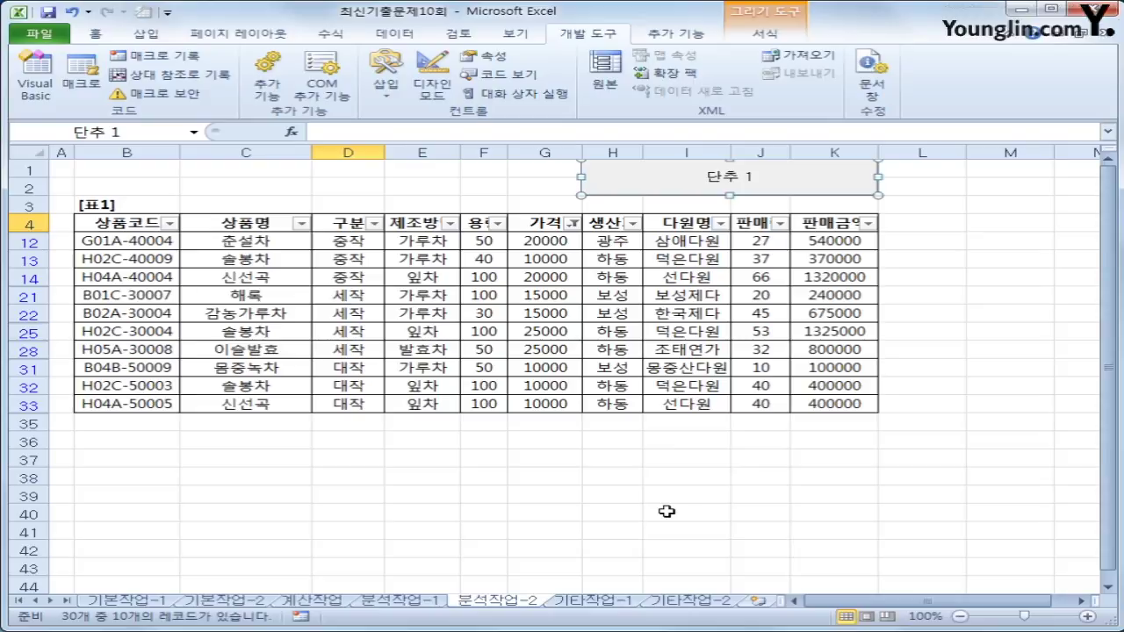
# - Label the new button 구분별_하위상품정보 and finish editing its text
pyautogui.write('구분별_')
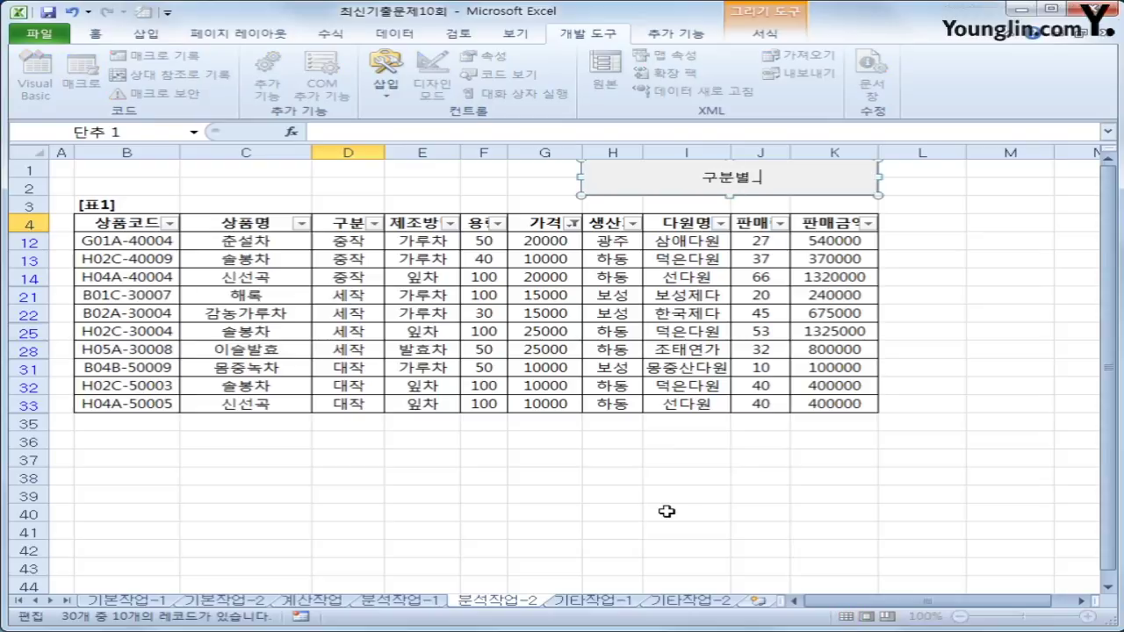
pyautogui.write('하위상품')
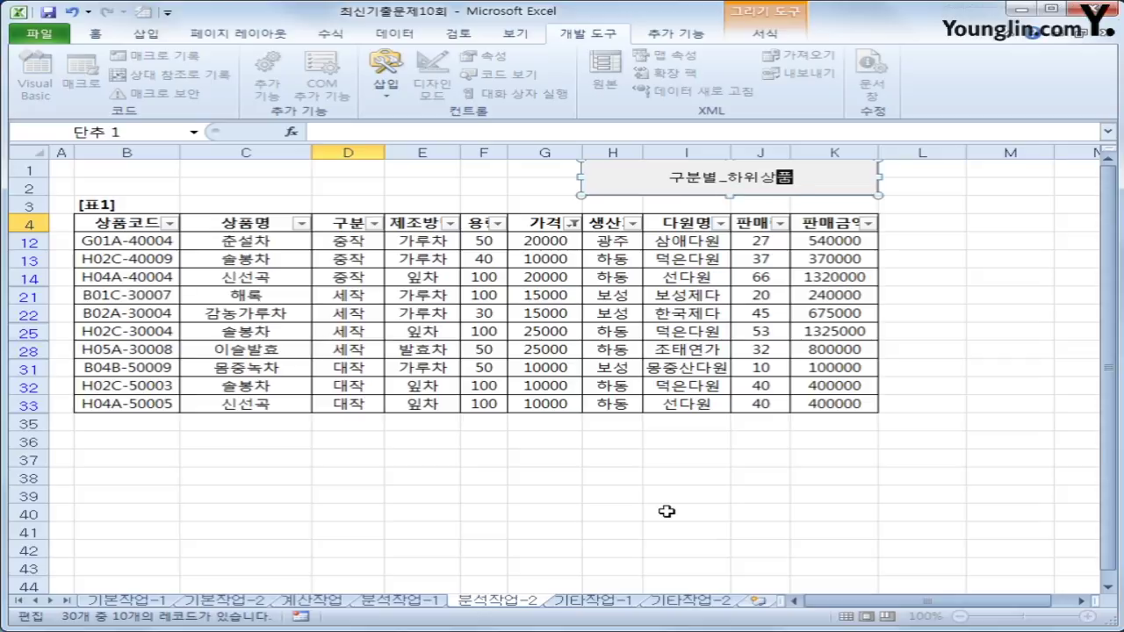
pyautogui.write('저ㅇ보')
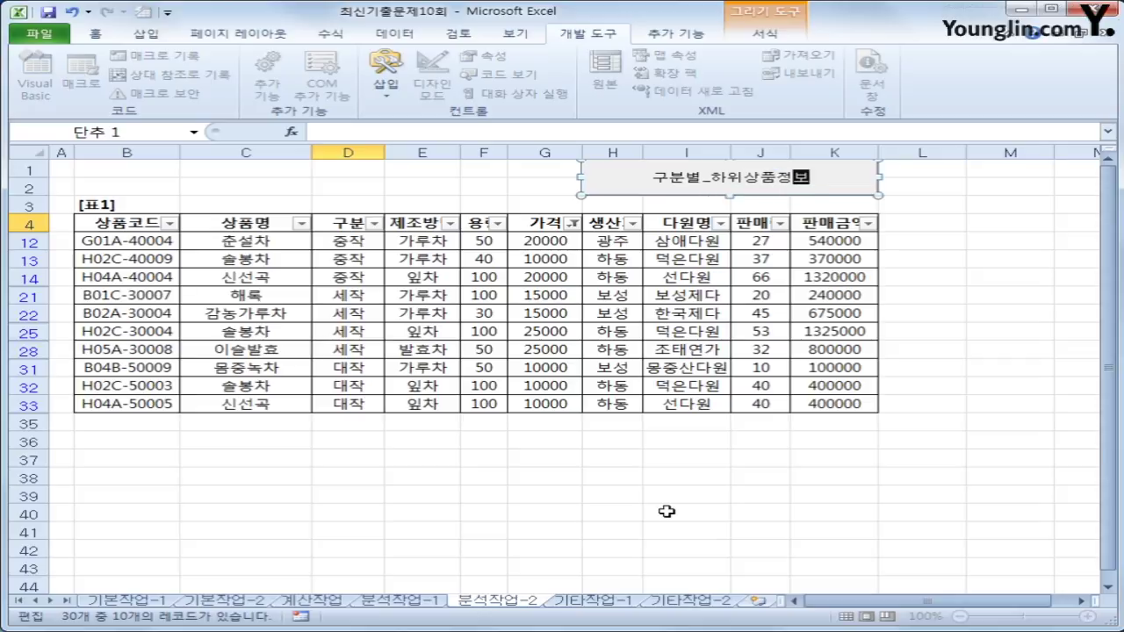
pyautogui.click(687, 497)
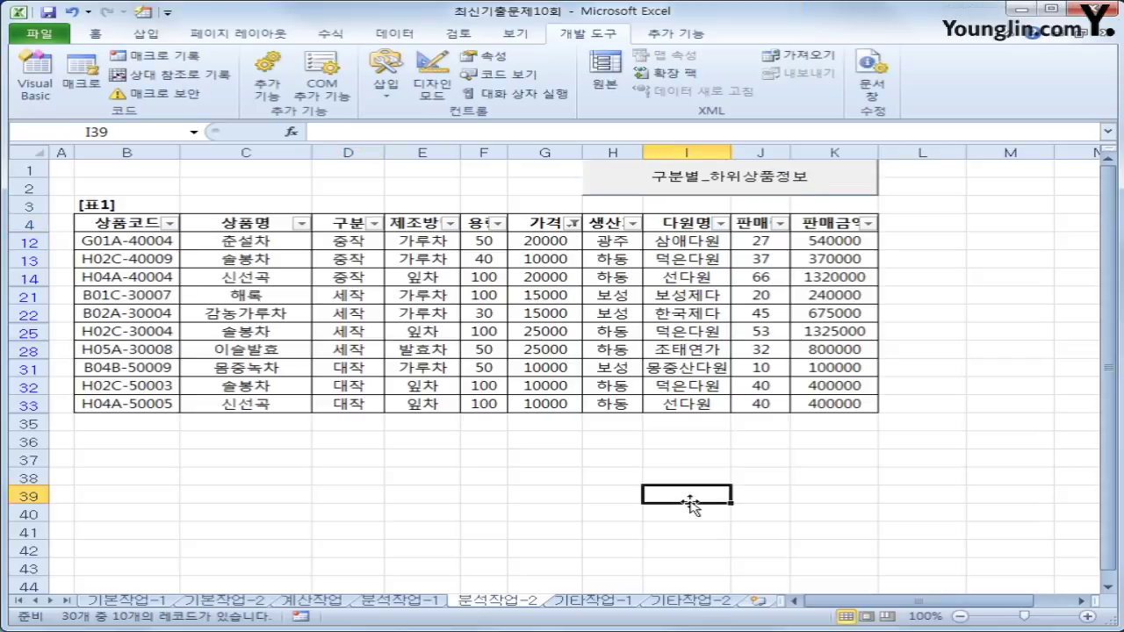
# - Remove the AutoFilter from the [표1] table, and test the 구분별_하위상품정보 button by running its macro
pyautogui.click(590, 290)
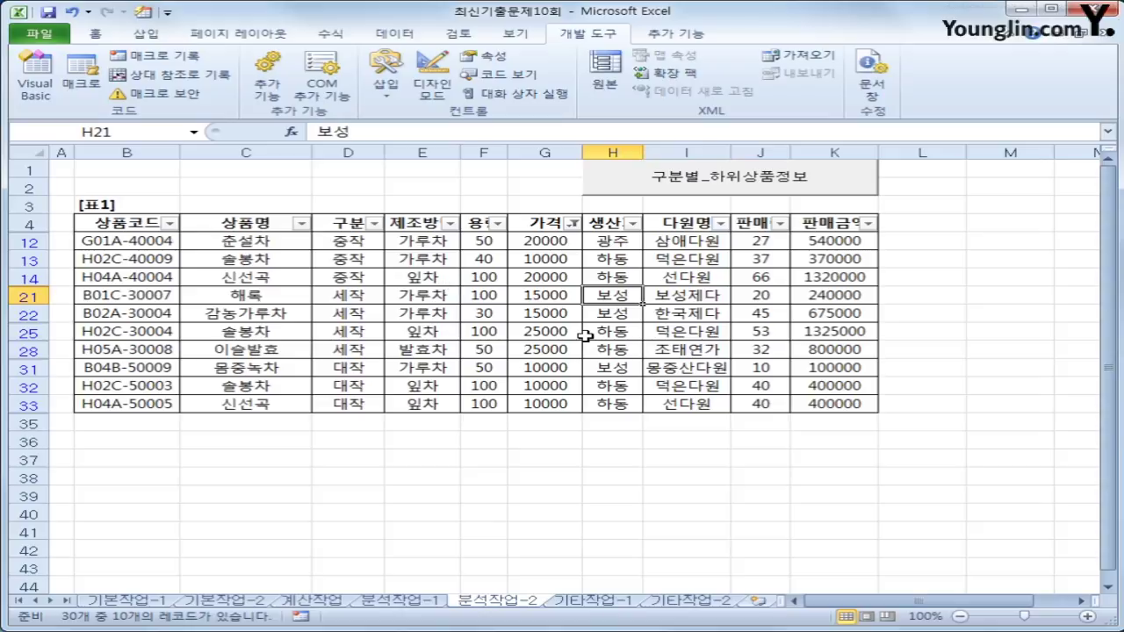
pyautogui.click(395, 35)
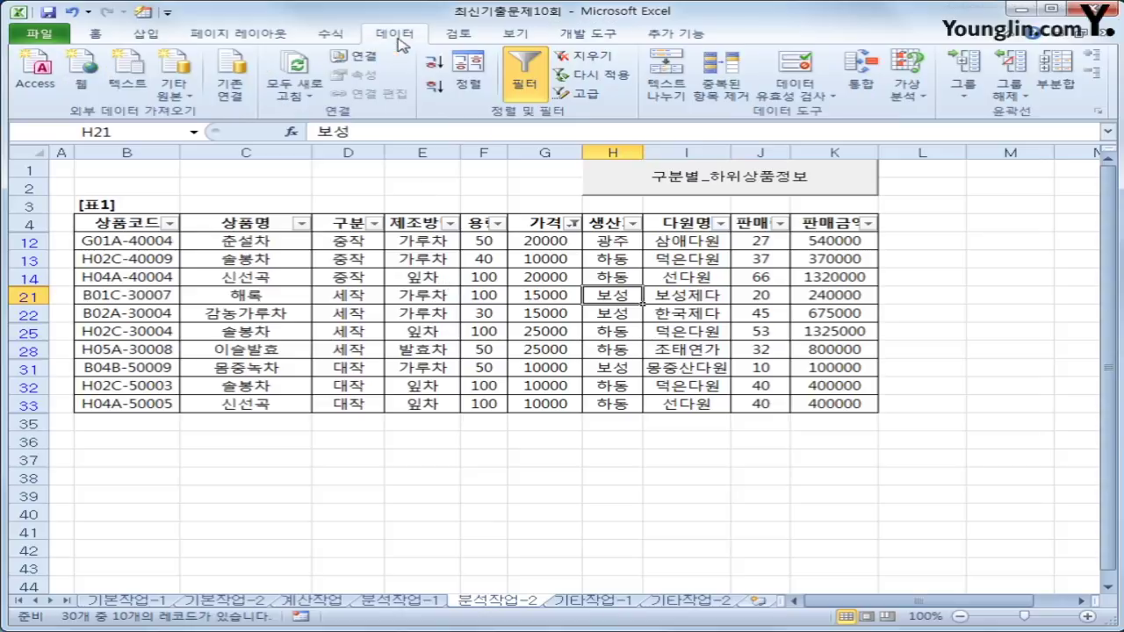
pyautogui.click(523, 81)
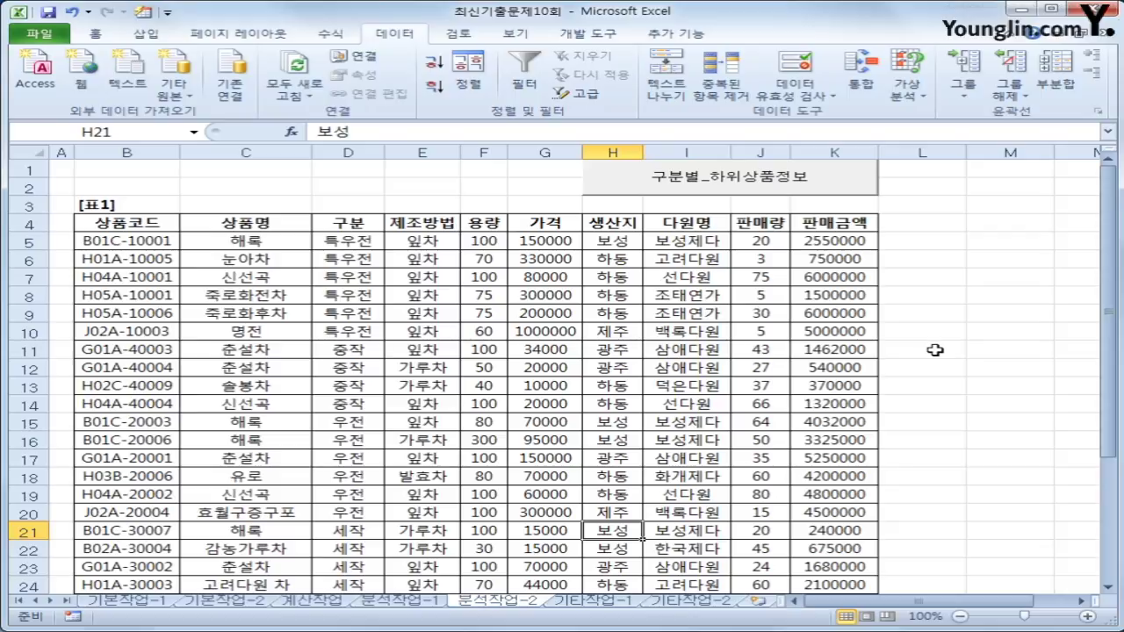
pyautogui.click(933, 348)
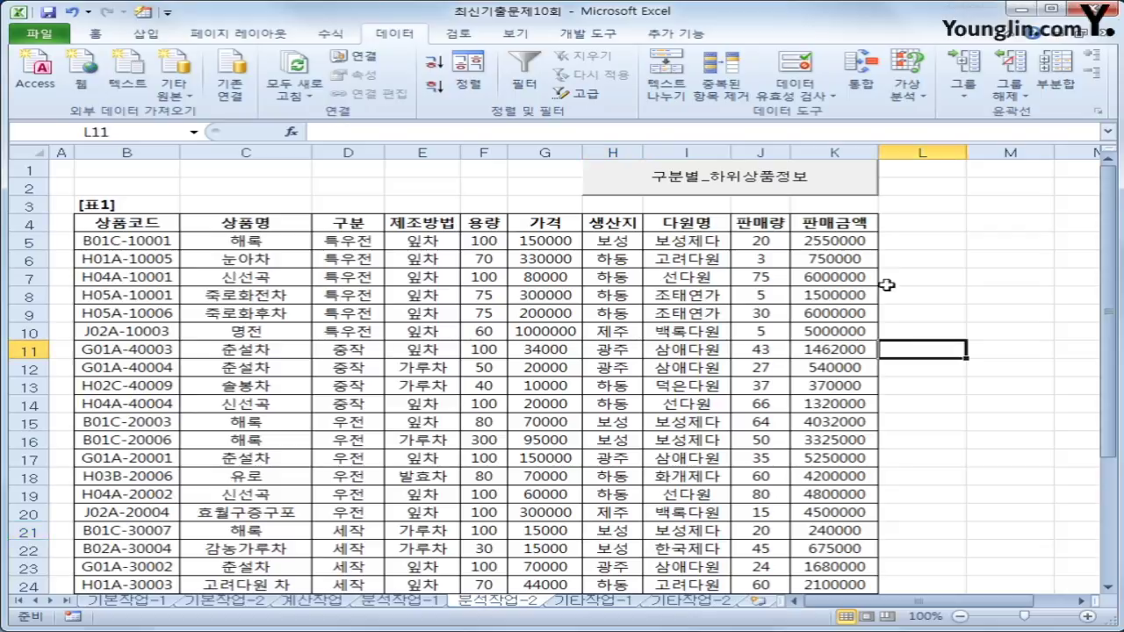
pyautogui.click(817, 194)
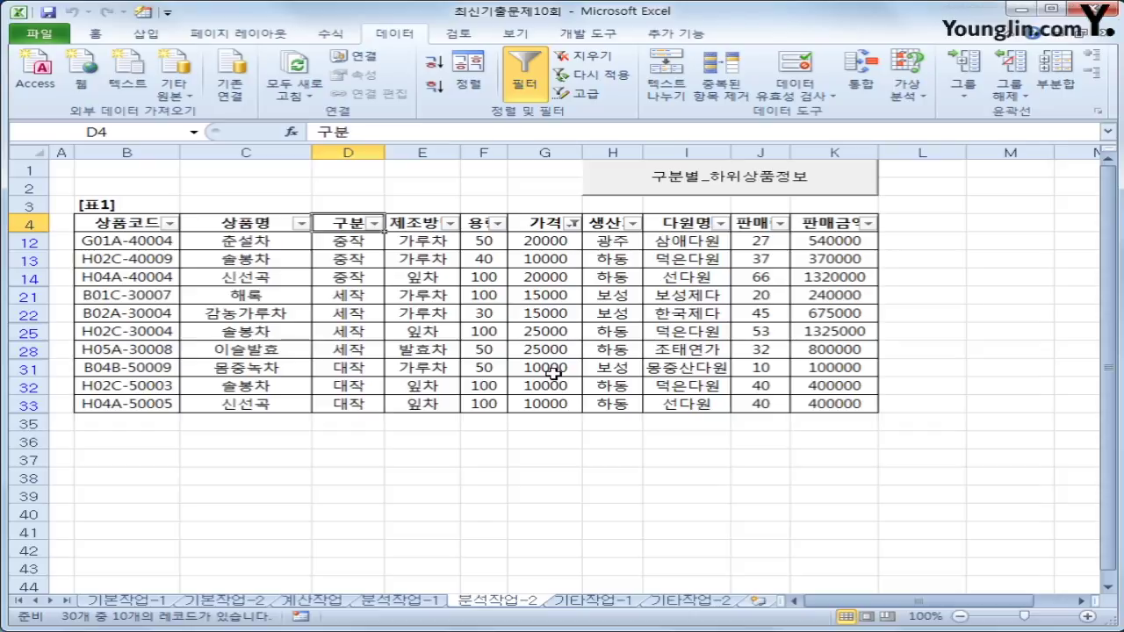
# - On the 기타작업-1 sheet, change the chart type of the 중국 series to 표식이 있는 꺾은선형
pyautogui.click(590, 601)
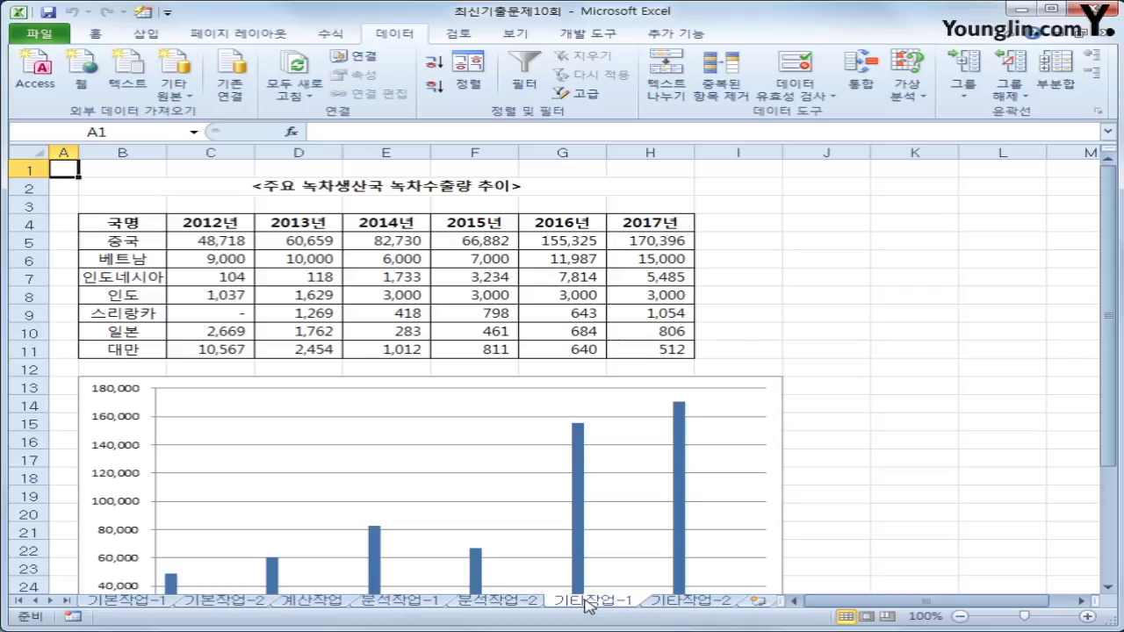
pyautogui.scroll(-2, 685, 537)
pyautogui.moveTo(685, 538)
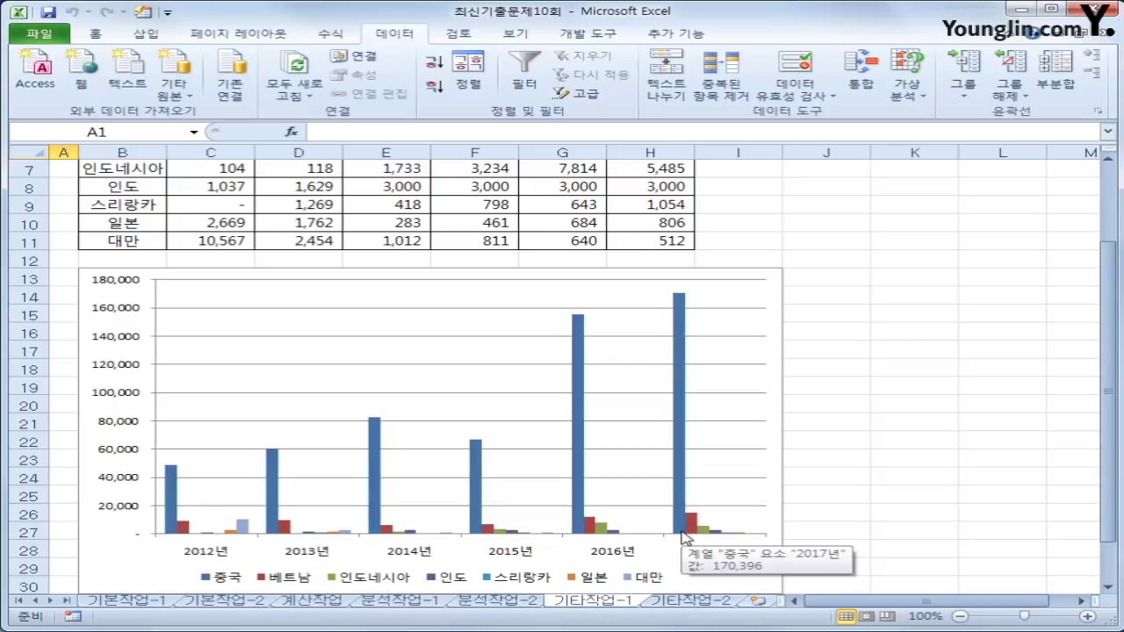
pyautogui.click(581, 367)
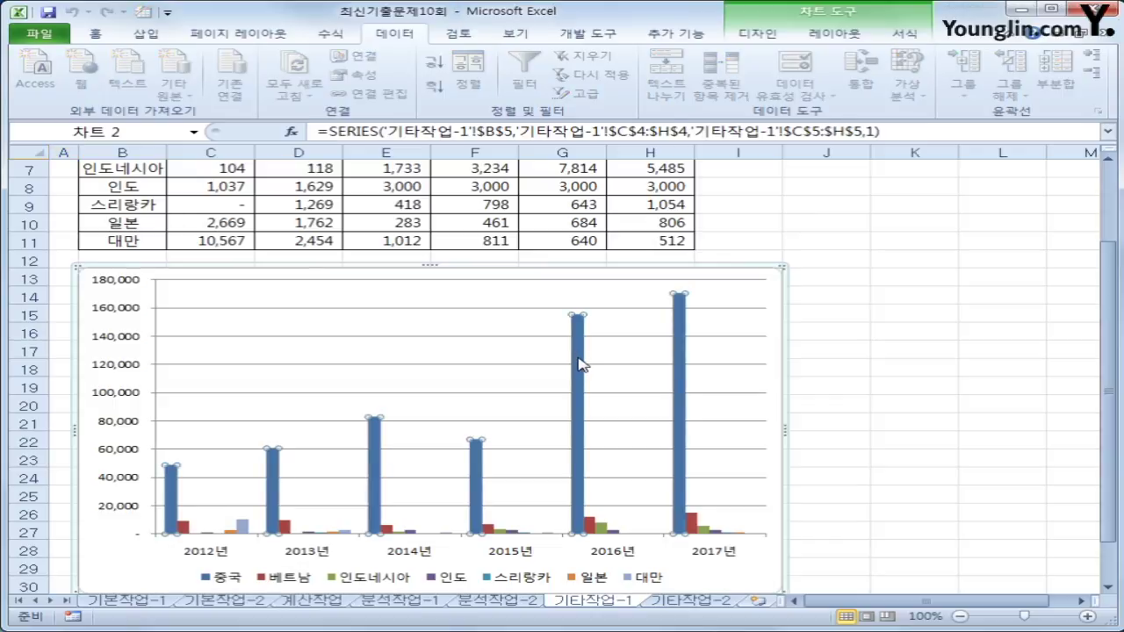
pyautogui.rightClick(581, 367)
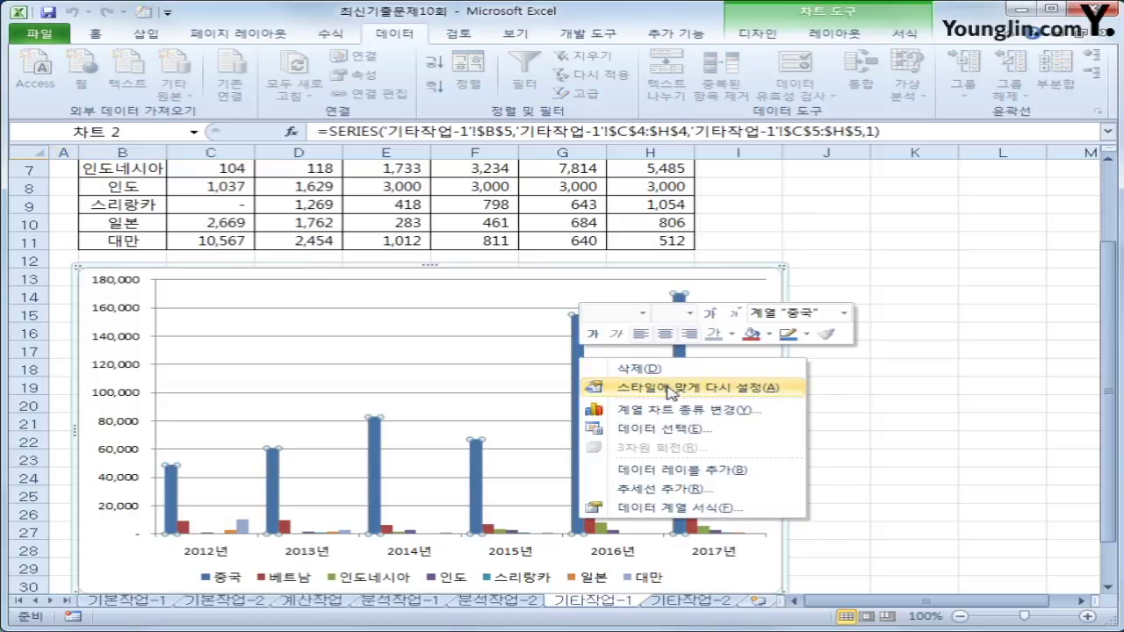
pyautogui.click(739, 410)
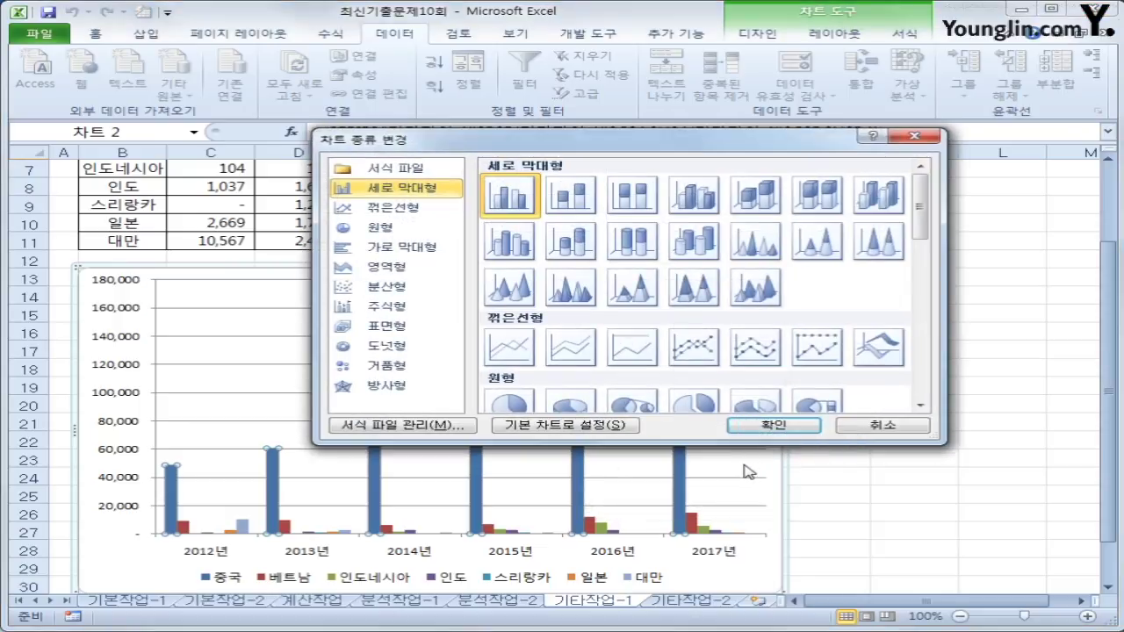
pyautogui.click(691, 348)
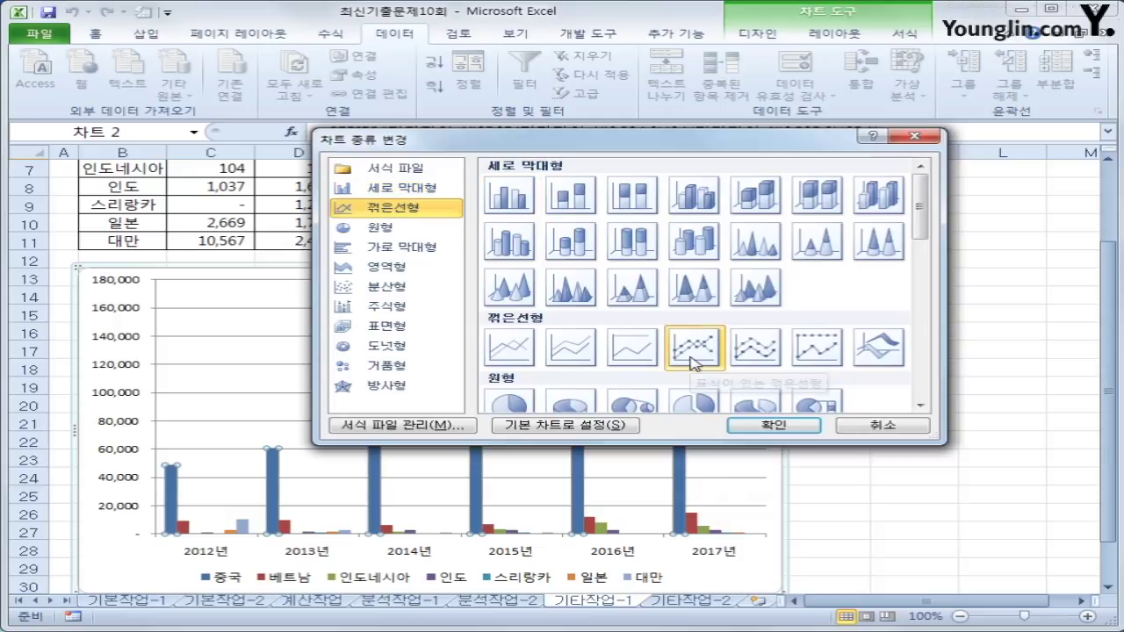
pyautogui.click(774, 425)
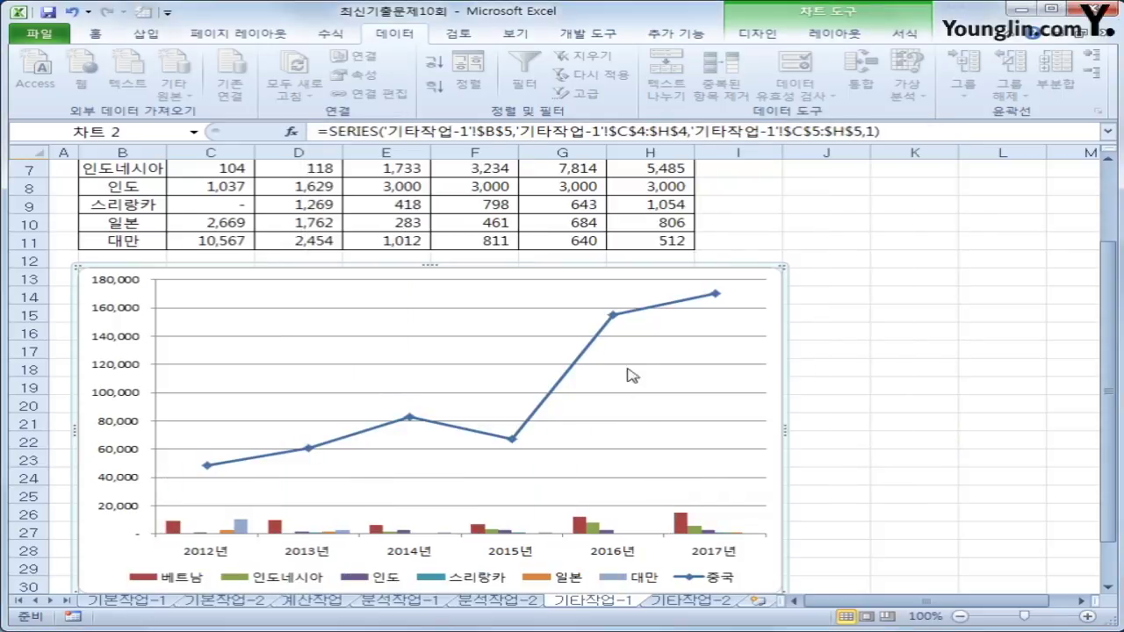
# - Plot the 중국 line series on the secondary axis (보조 축)
pyautogui.click(610, 317)
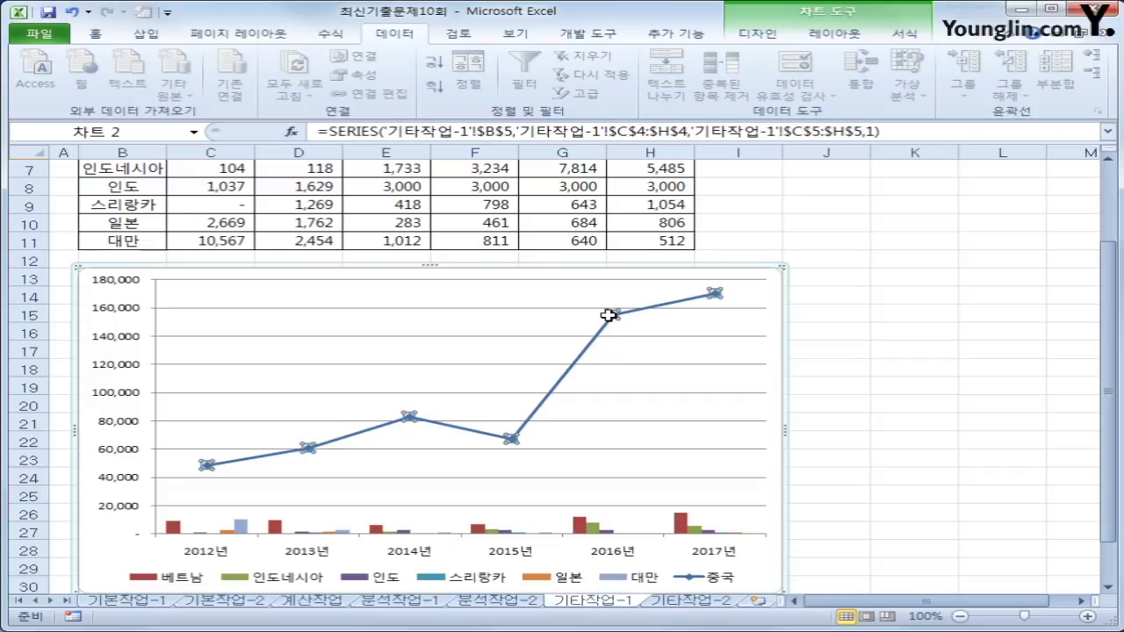
pyautogui.rightClick(614, 318)
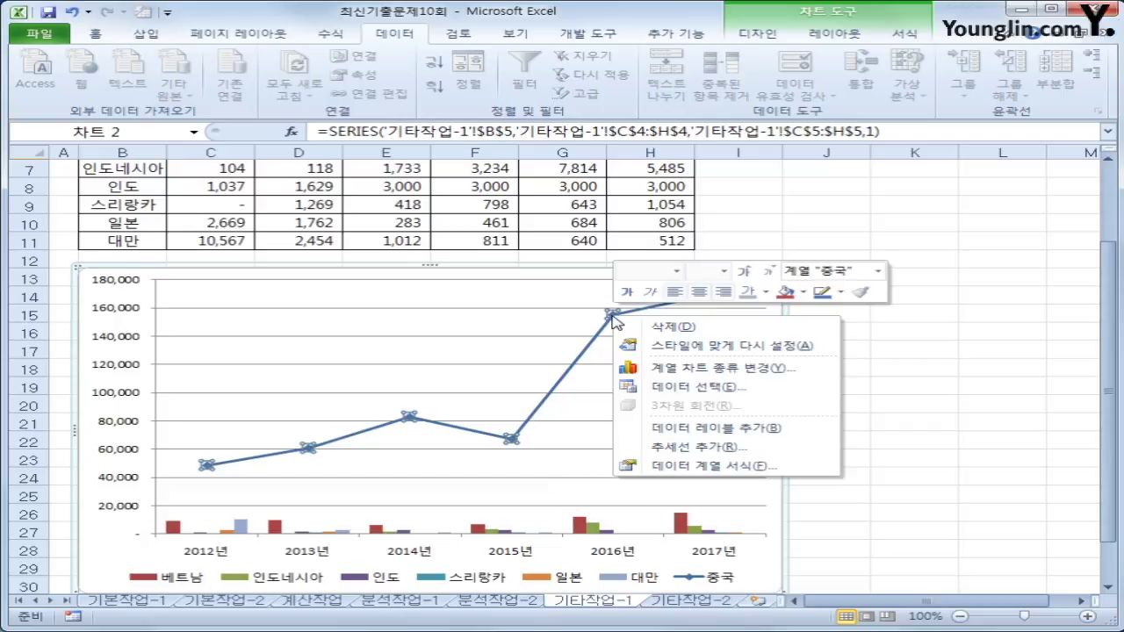
pyautogui.click(756, 468)
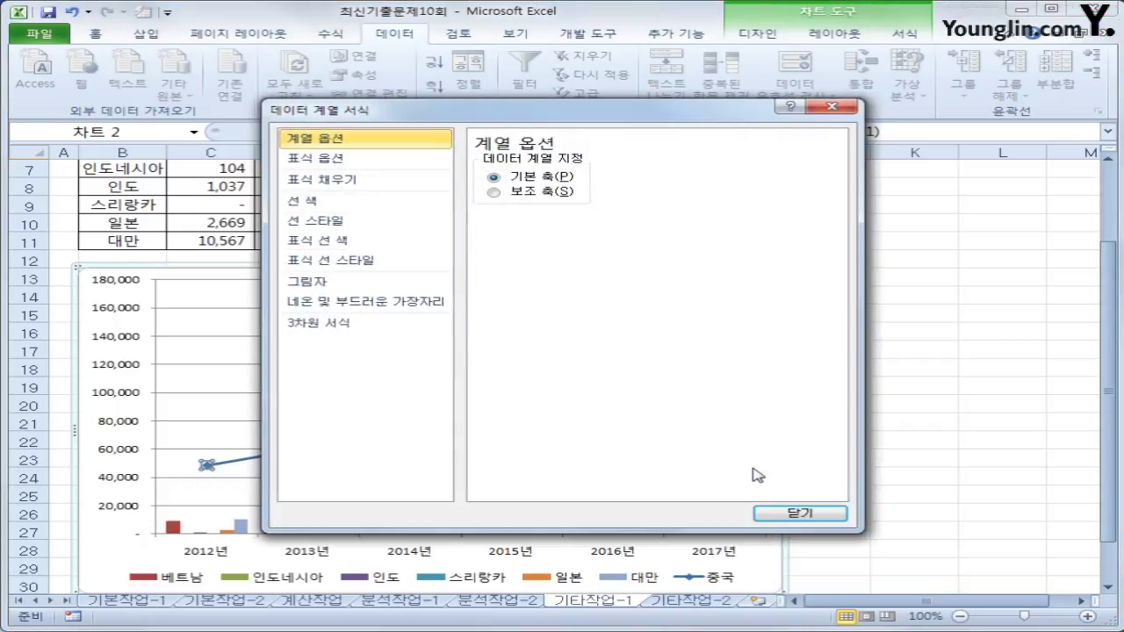
pyautogui.click(514, 197)
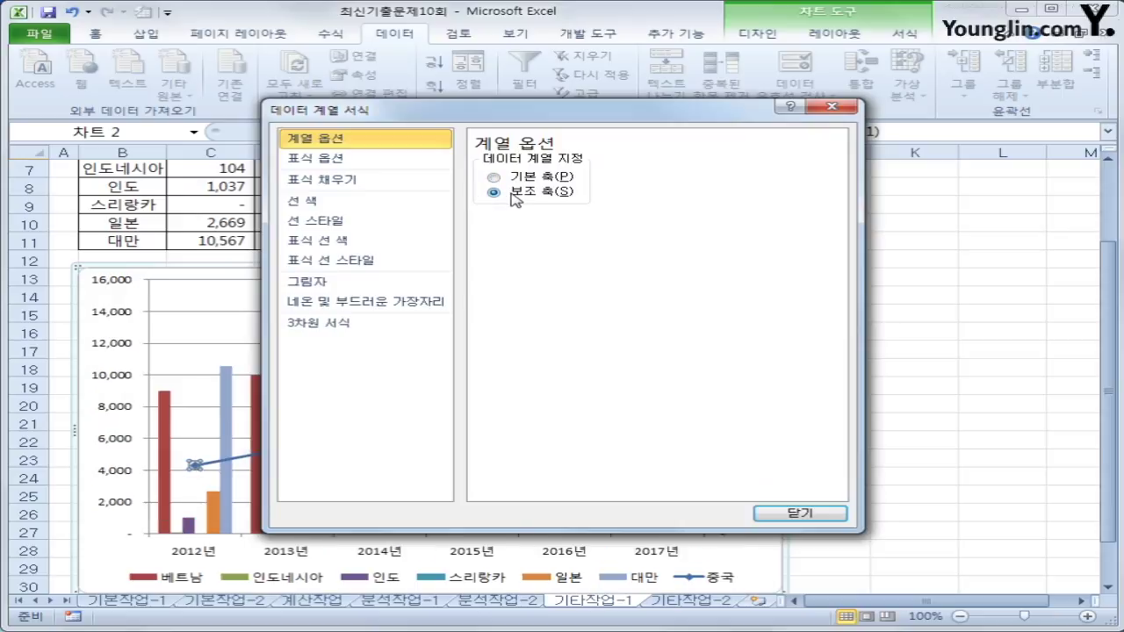
pyautogui.click(781, 513)
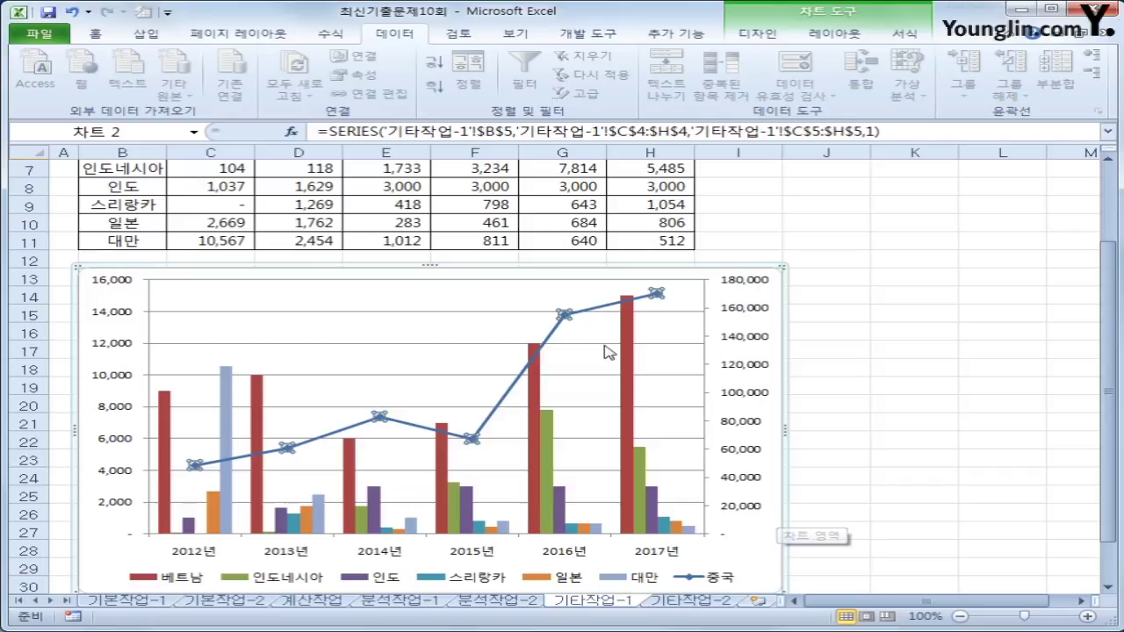
# - Fix the primary vertical axis maximum at 16000 and its major unit at 4000
pyautogui.rightClick(122, 283)
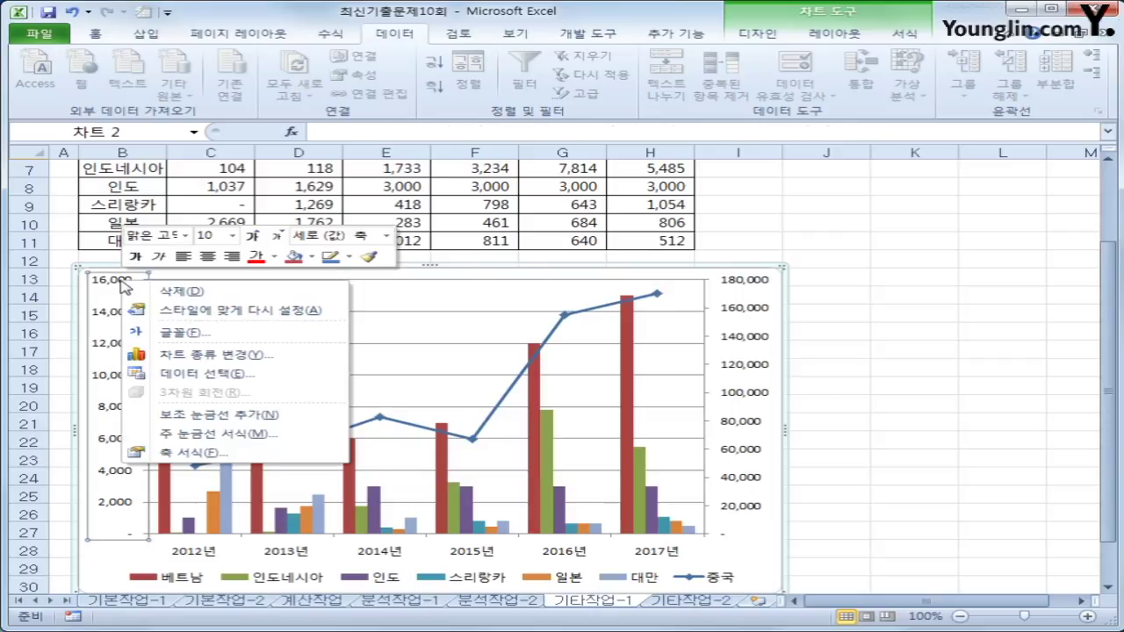
pyautogui.click(188, 453)
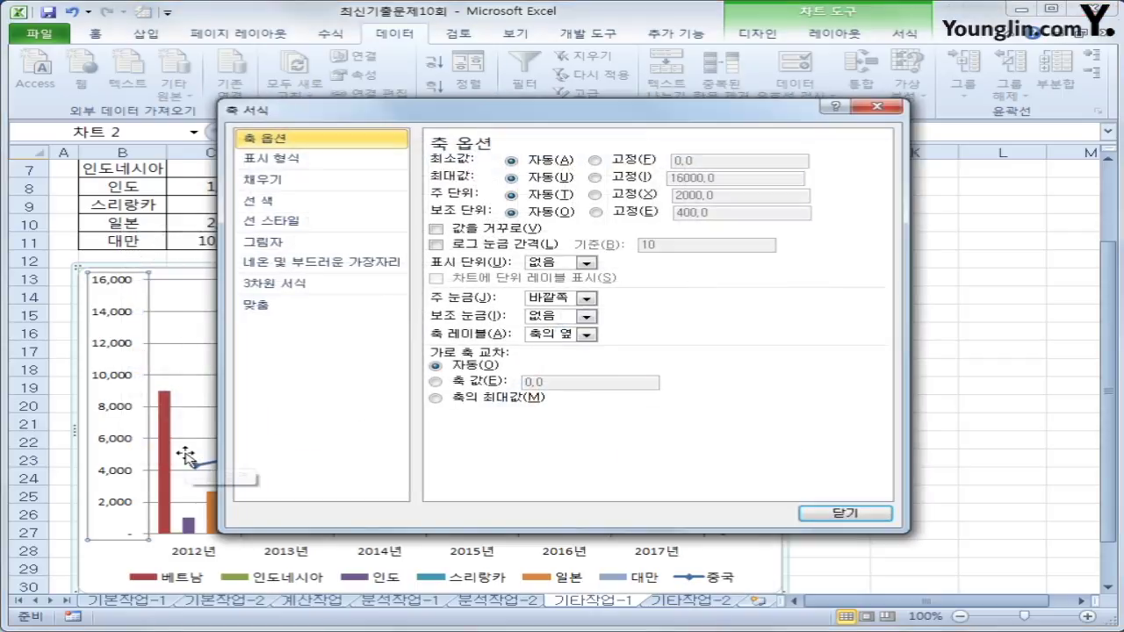
pyautogui.click(631, 176)
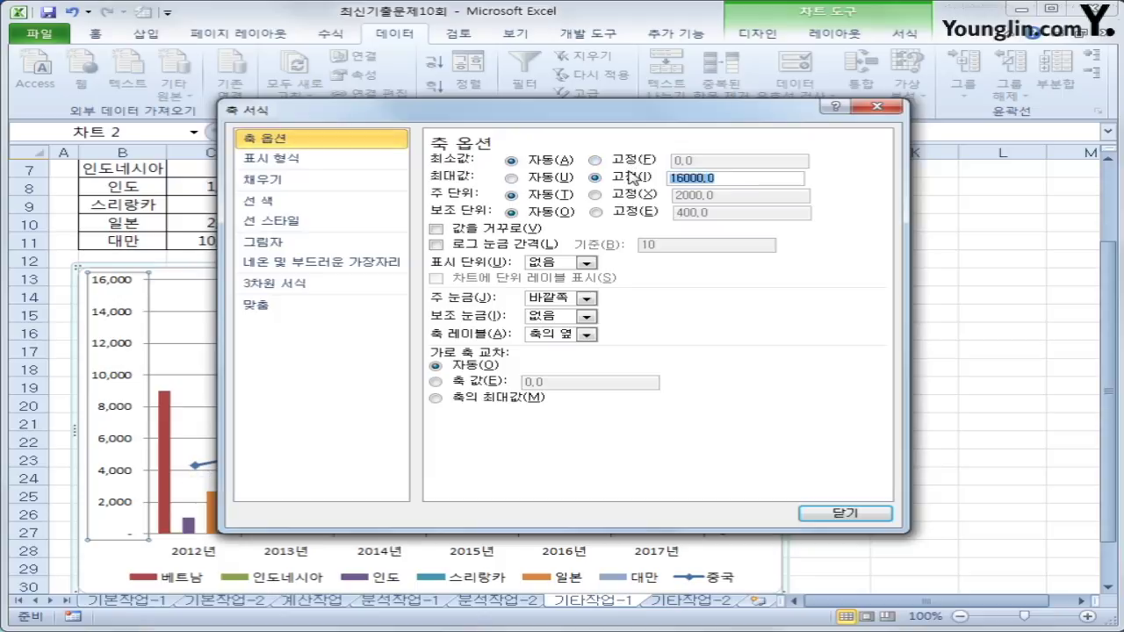
pyautogui.write('16')
pyautogui.write('0')
pyautogui.click(615, 195)
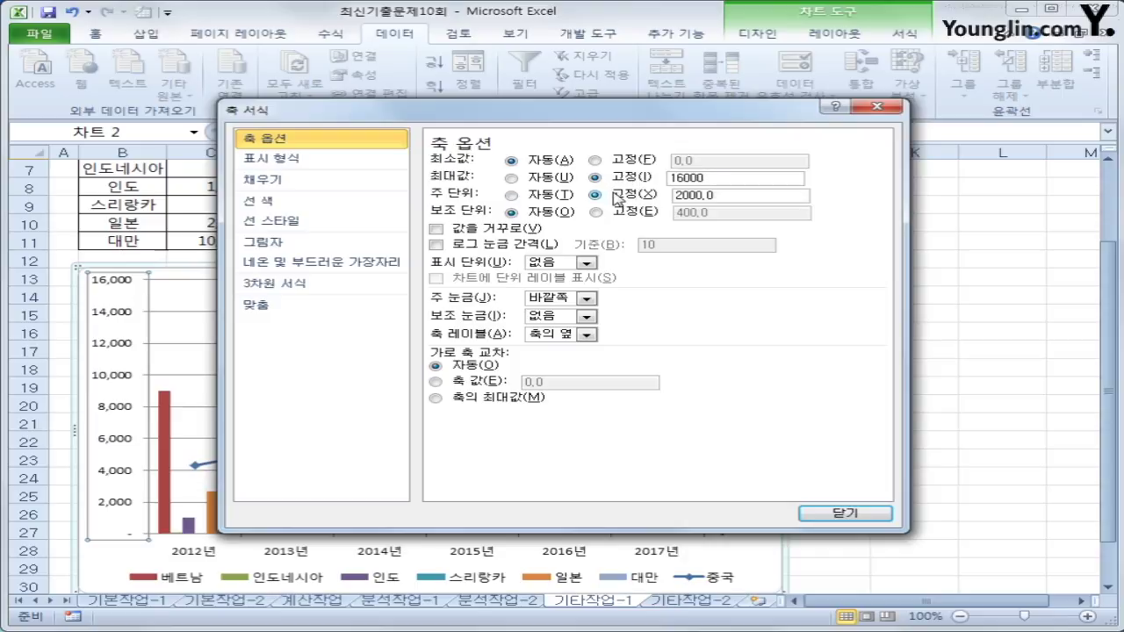
pyautogui.moveTo(706, 199); pyautogui.dragTo(645, 195)
pyautogui.write('4000')
pyautogui.click(845, 514)
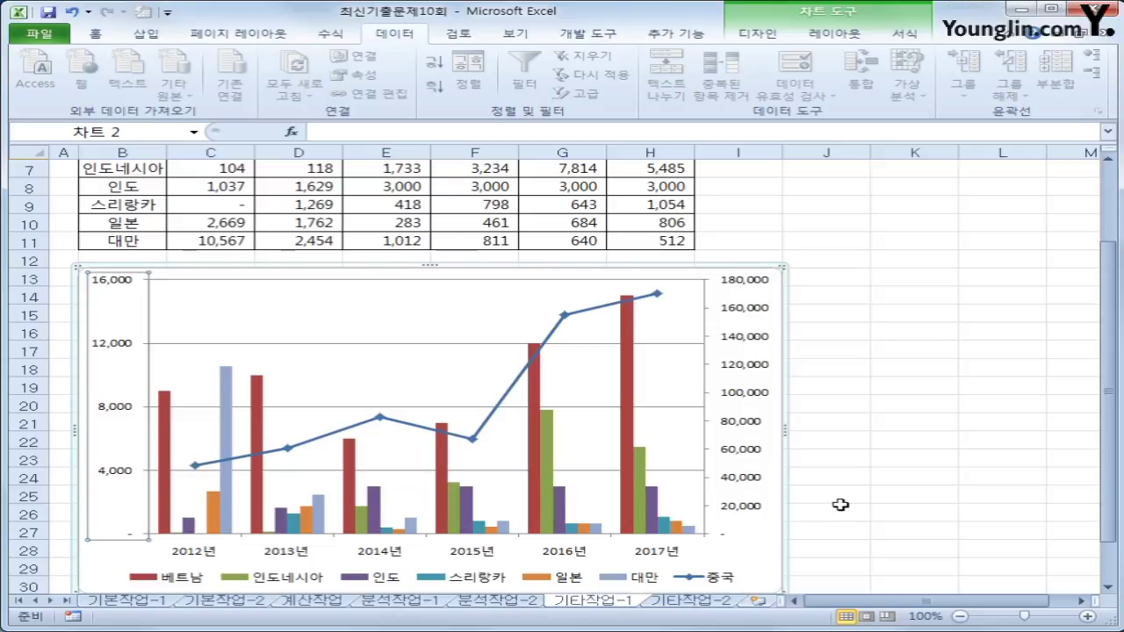
# - Fix the secondary vertical axis maximum at 200000 and its major unit at 50000
pyautogui.click(746, 341)
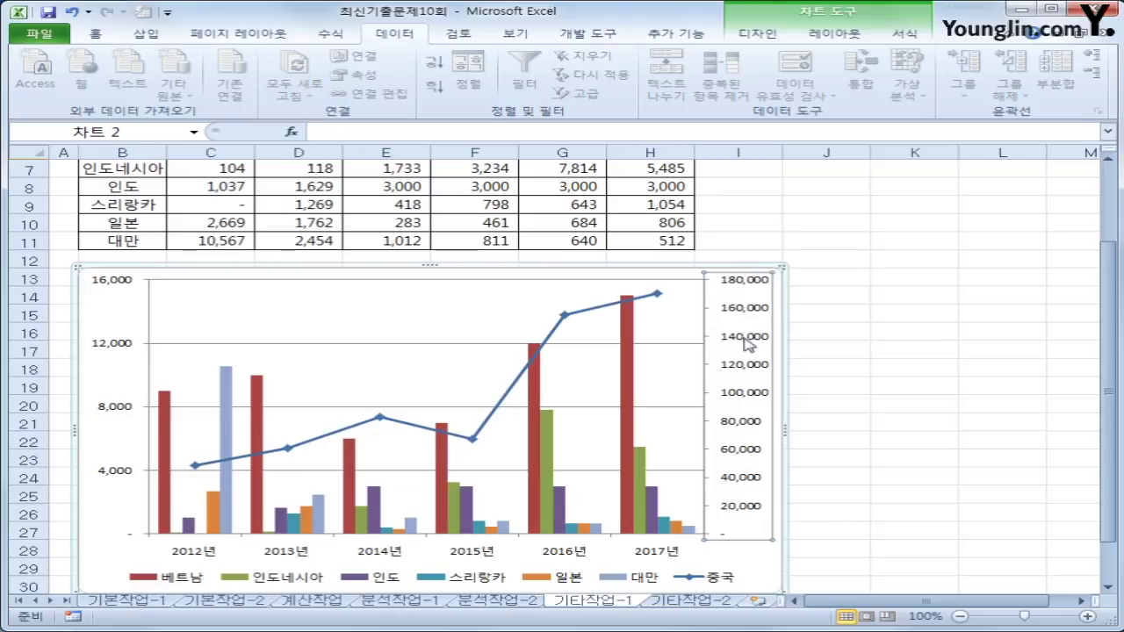
pyautogui.rightClick(745, 342)
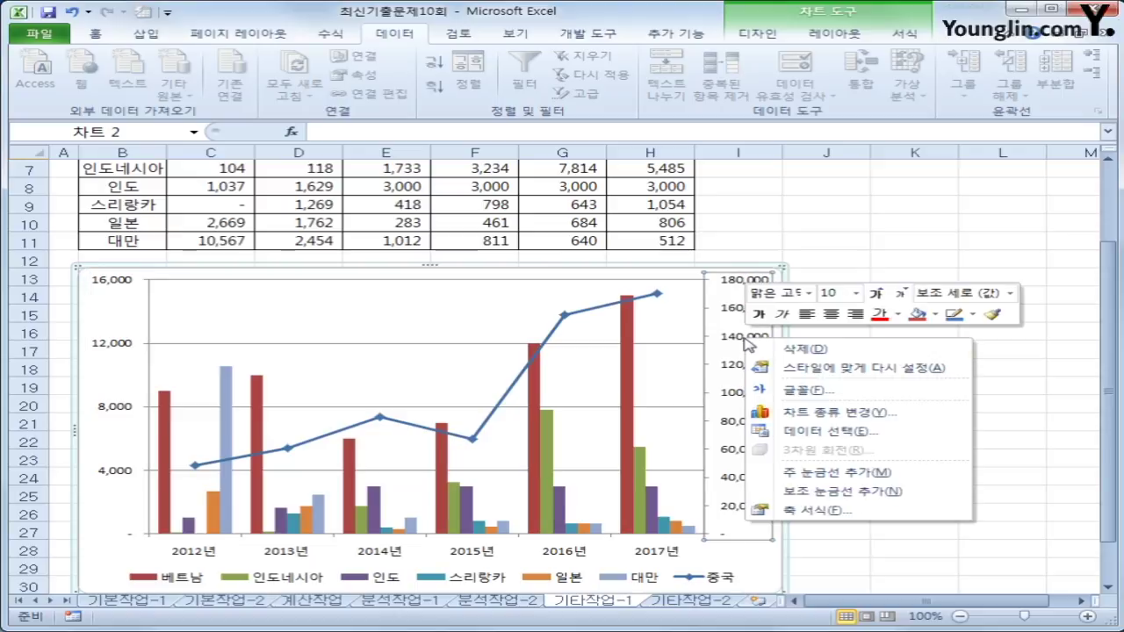
pyautogui.click(849, 517)
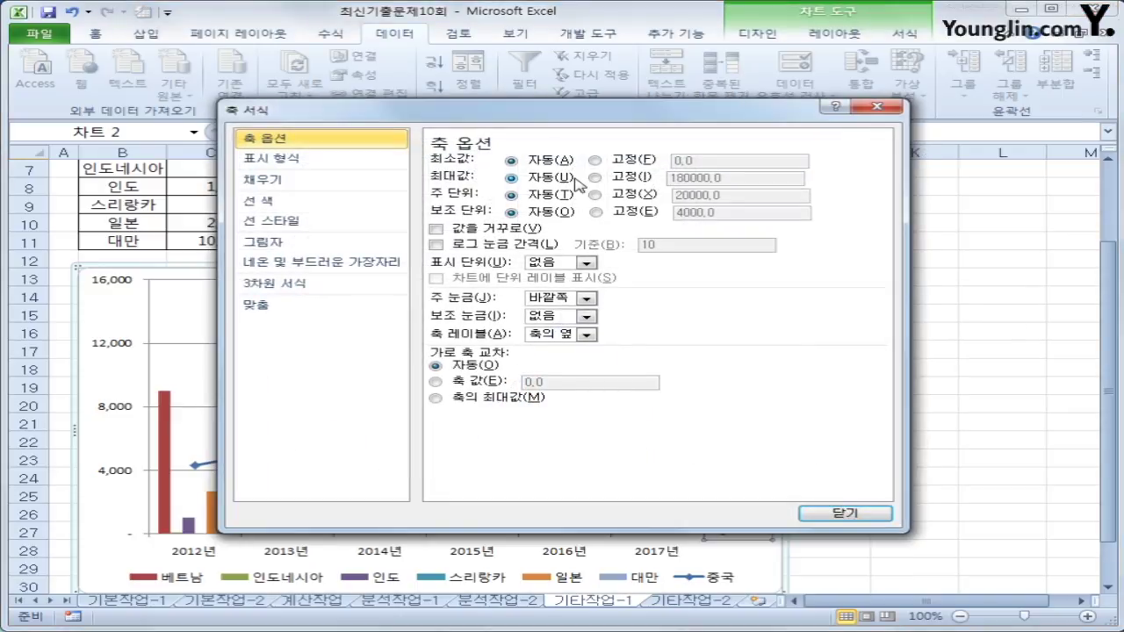
pyautogui.click(647, 180)
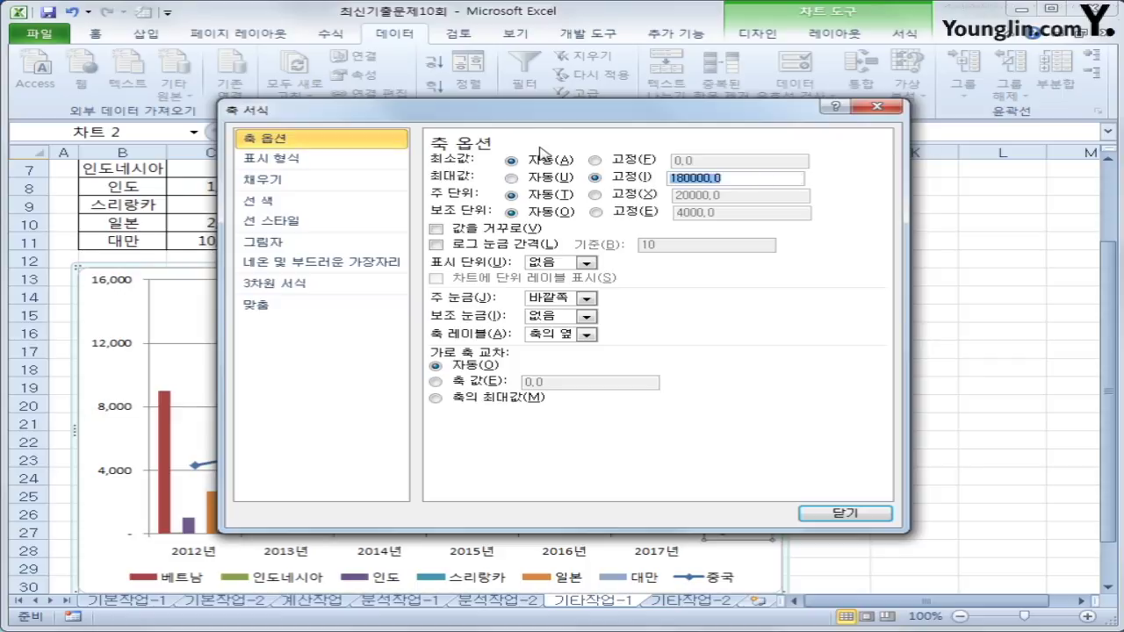
pyautogui.write('200000')
pyautogui.click(640, 196)
pyautogui.click(626, 193)
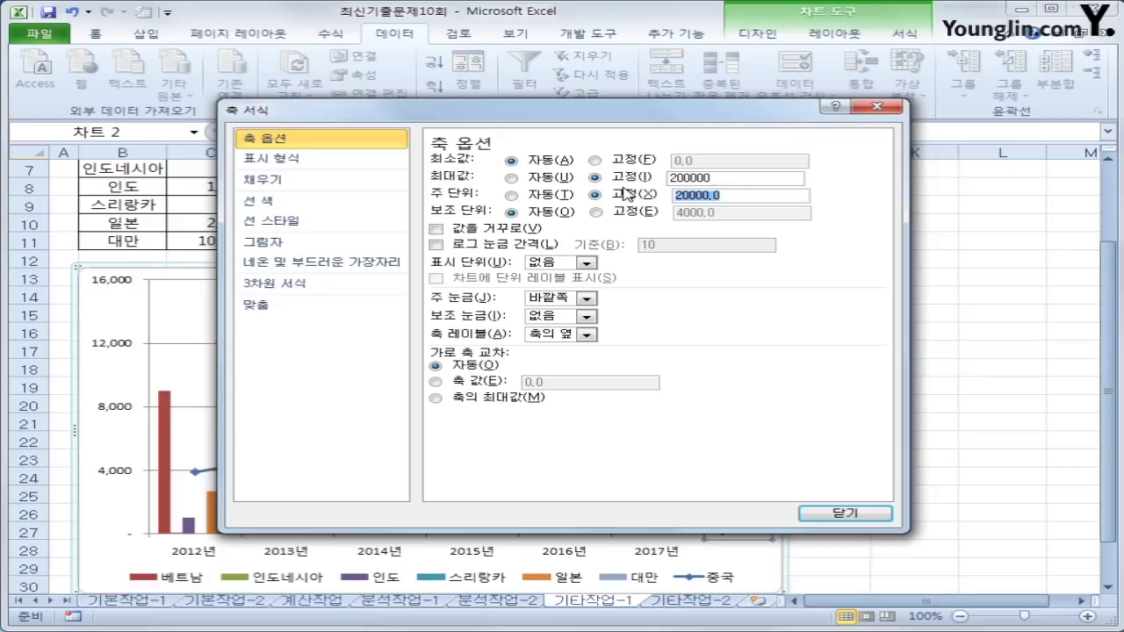
pyautogui.write('50000')
pyautogui.click(844, 514)
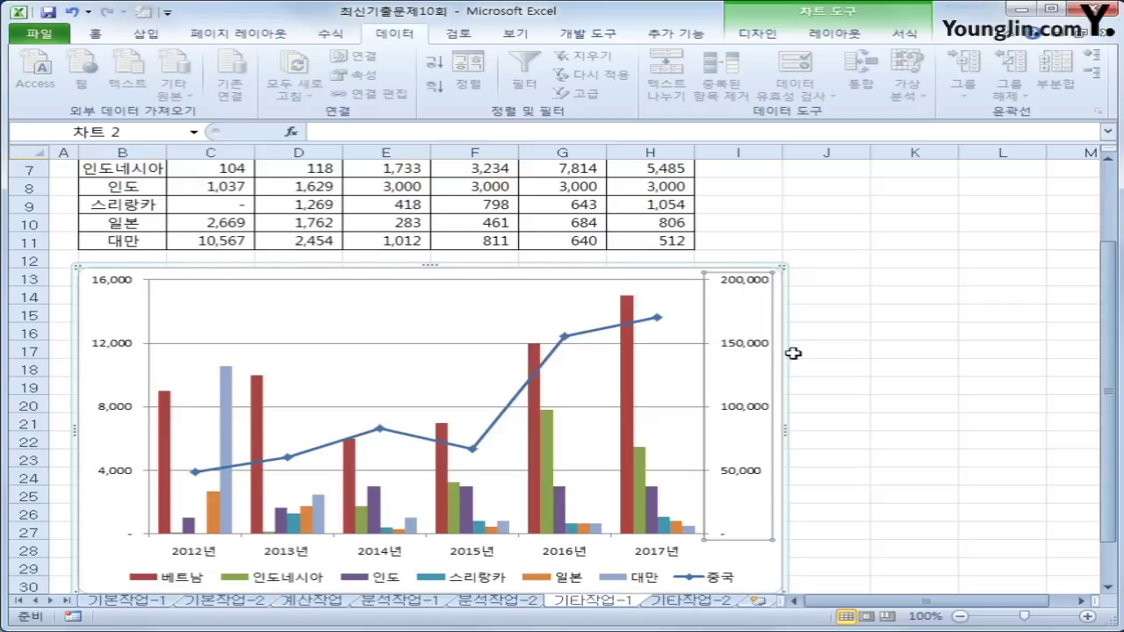
# - Add a title above the chart (차트 위) reading "주요 녹차생산국 녹차수출량 추이"
pyautogui.click(760, 571)
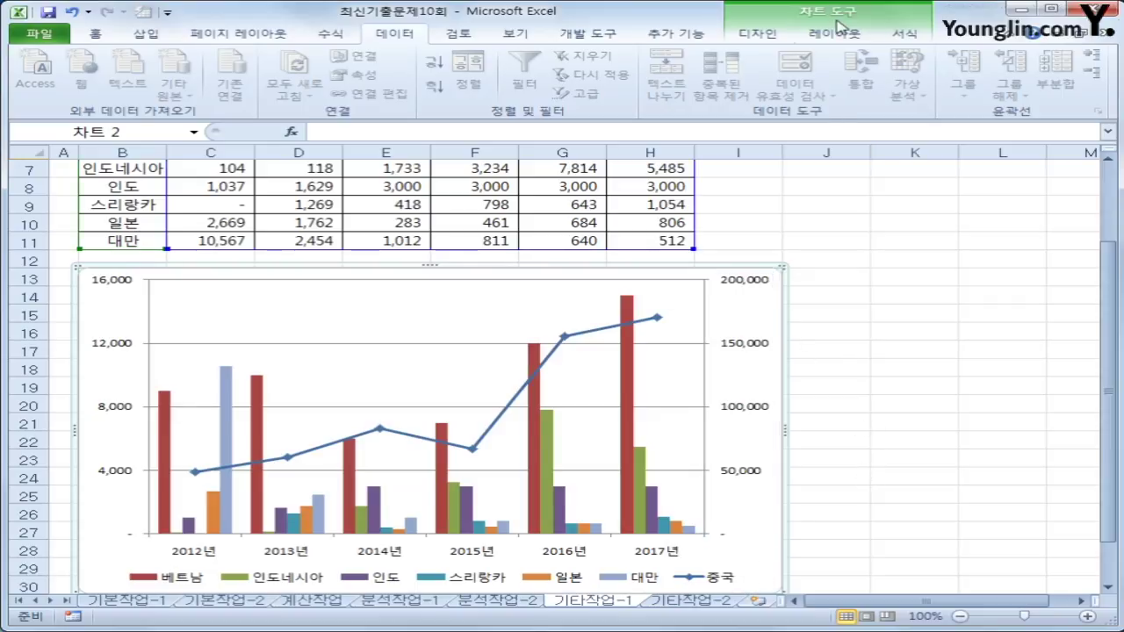
pyautogui.click(835, 33)
pyautogui.click(367, 83)
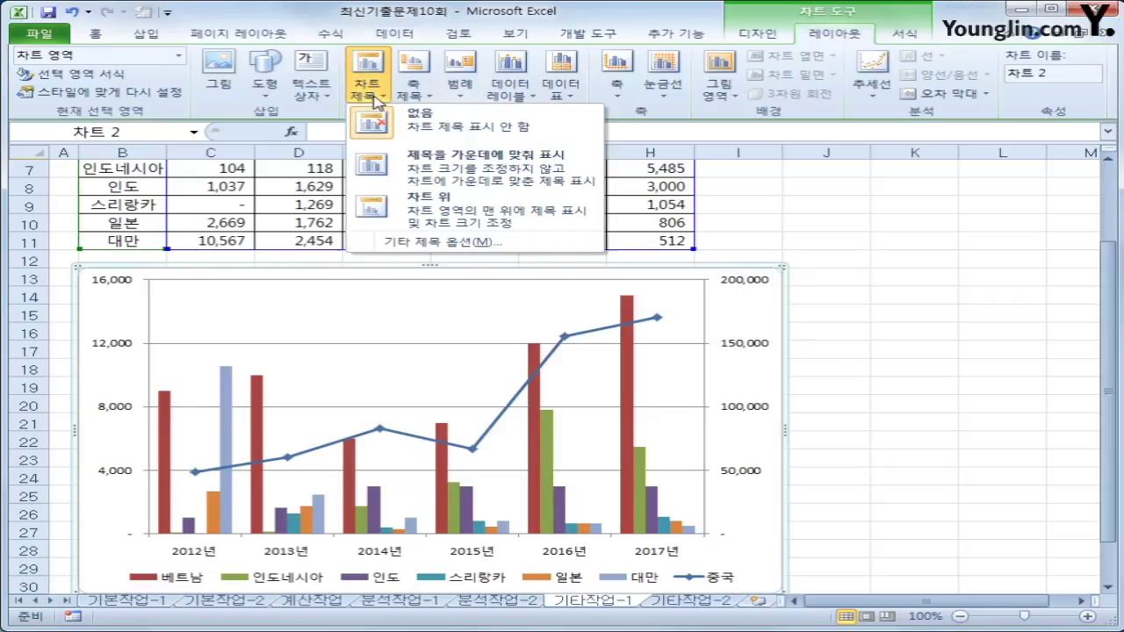
pyautogui.click(414, 215)
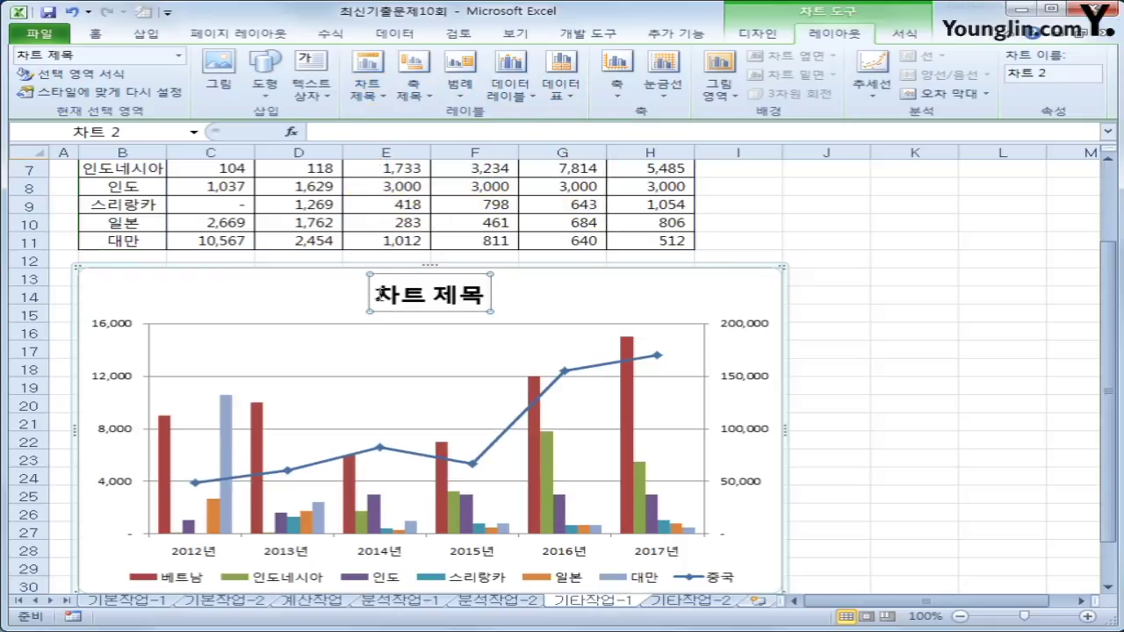
pyautogui.moveTo(378, 293); pyautogui.dragTo(482, 297)
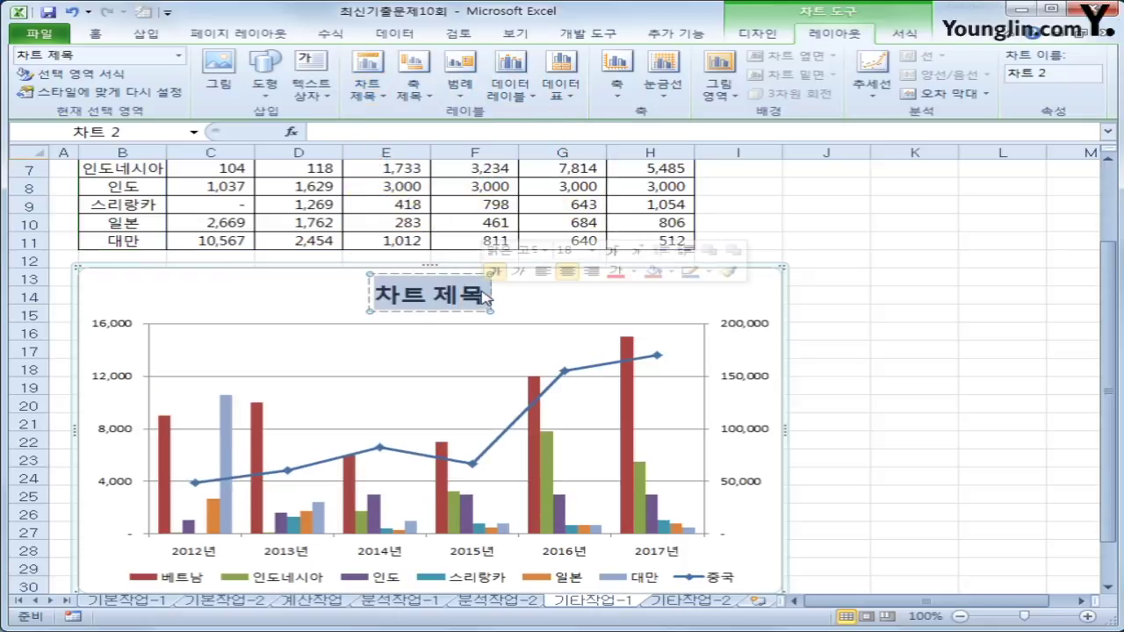
pyautogui.write('주요')
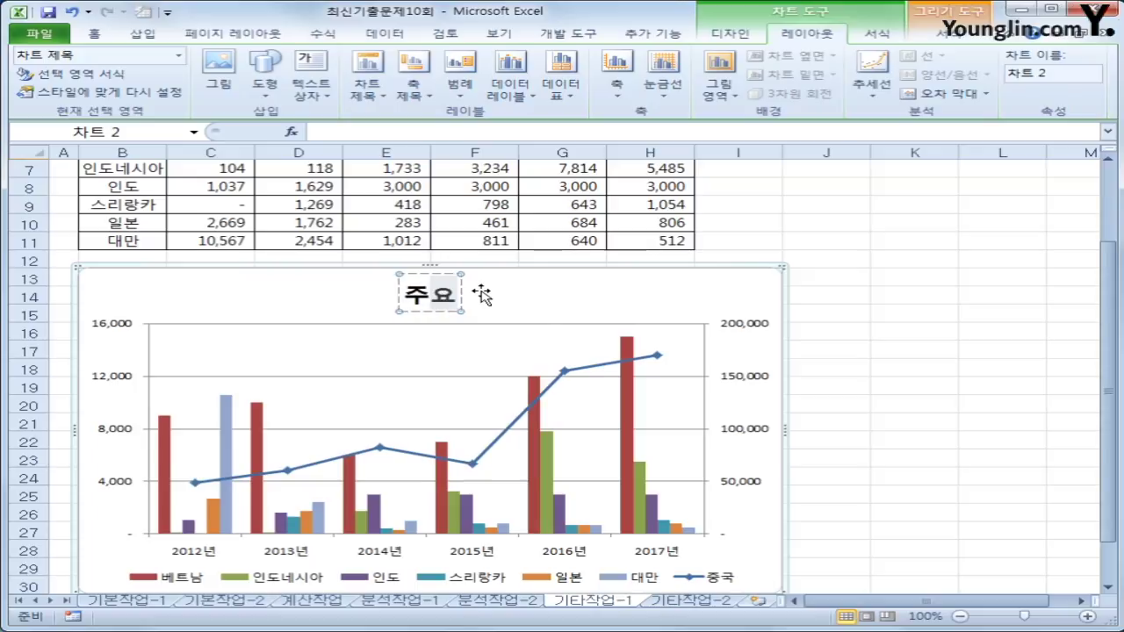
pyautogui.write(' 녹차')
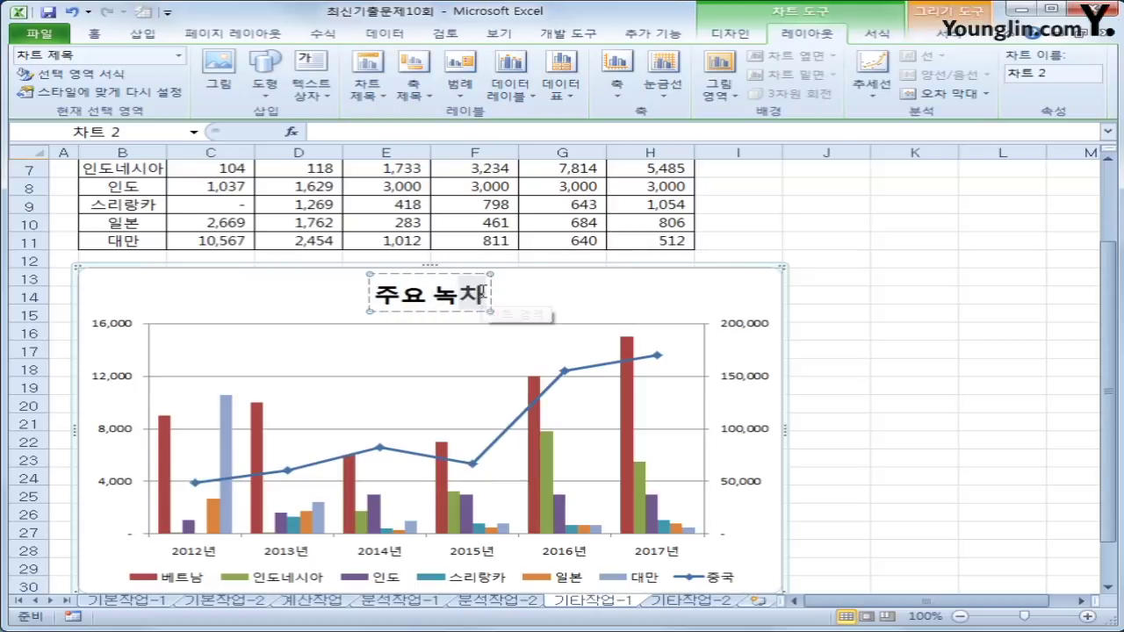
pyautogui.write('생')
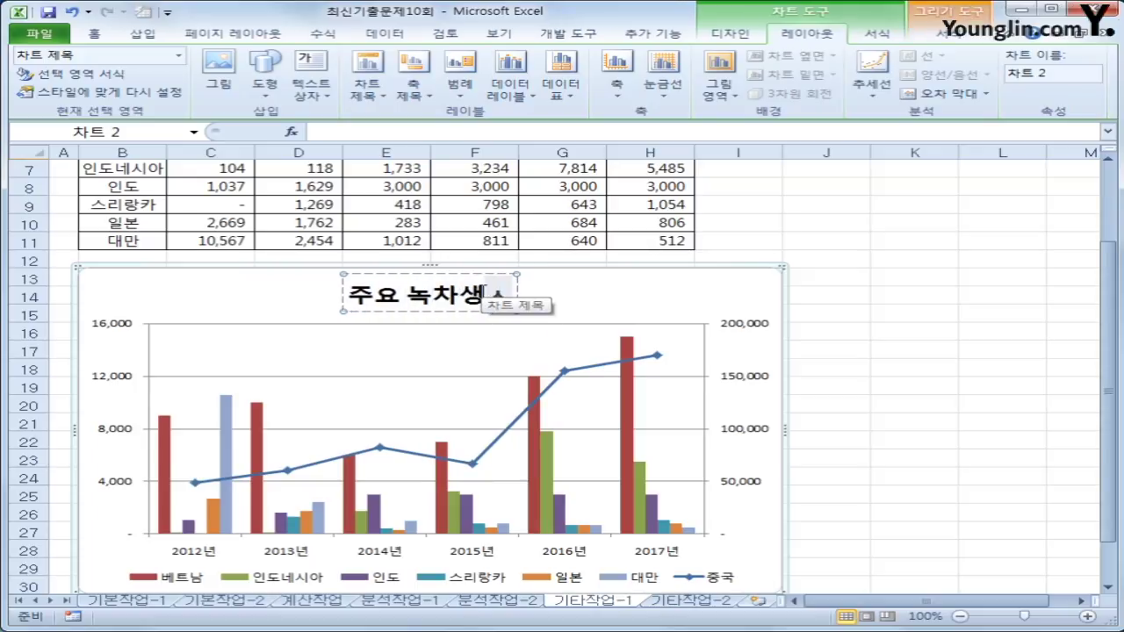
pyautogui.write('산국')
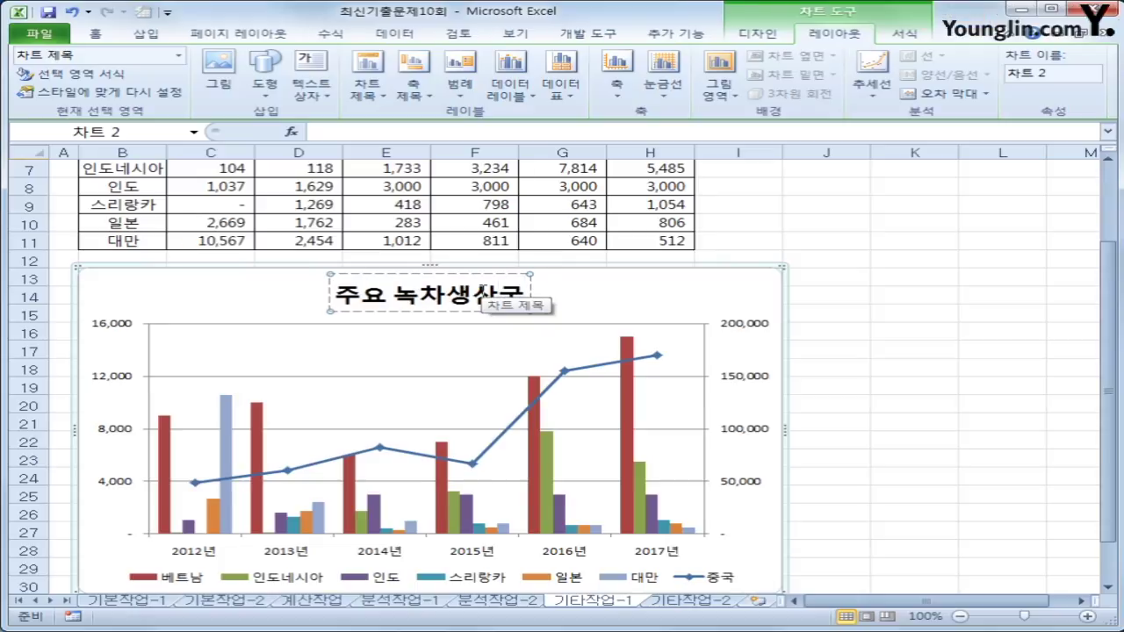
pyautogui.write(' 녹차수추량 추이')
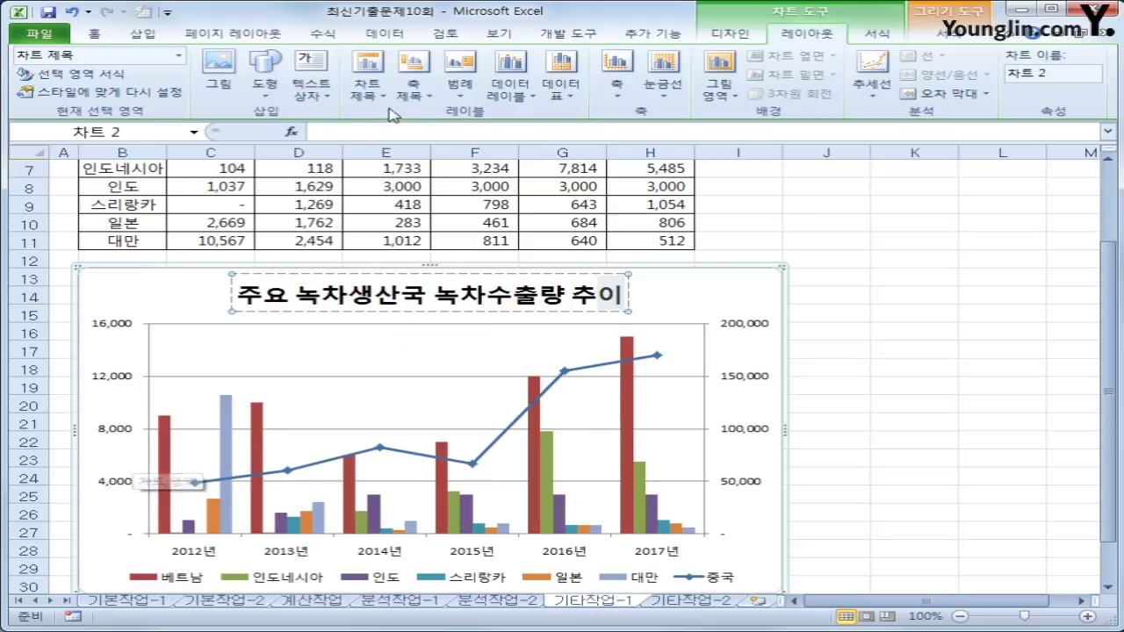
# - Add a vertical-text title (세로 제목) to the primary vertical axis reading "수출량(t)"
pyautogui.click(411, 88)
pyautogui.moveTo(444, 138)
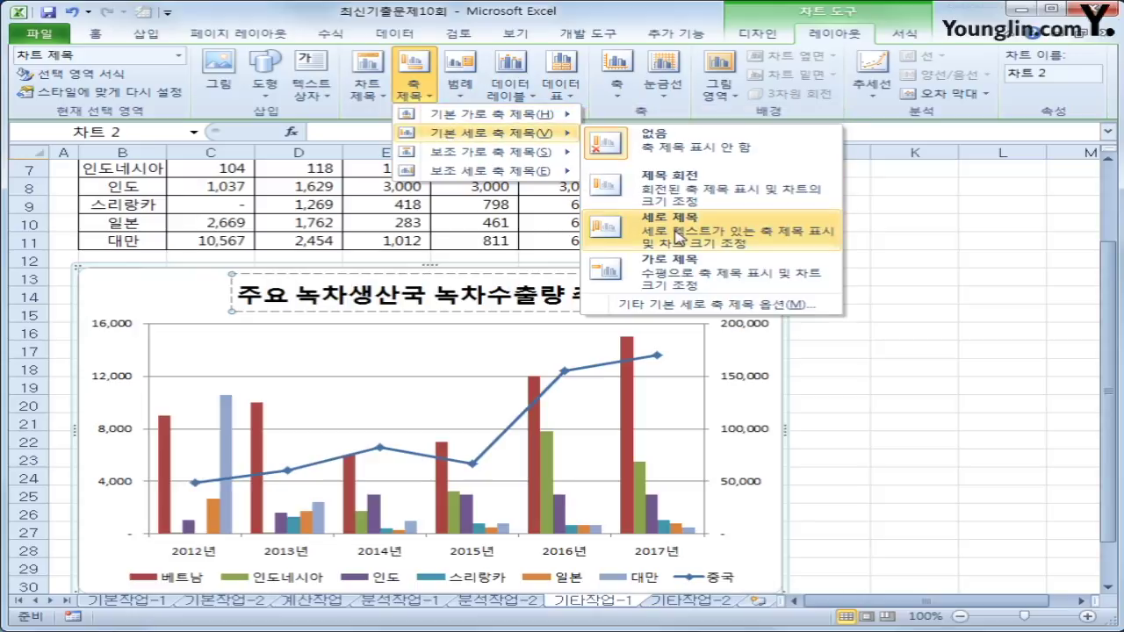
pyautogui.click(676, 235)
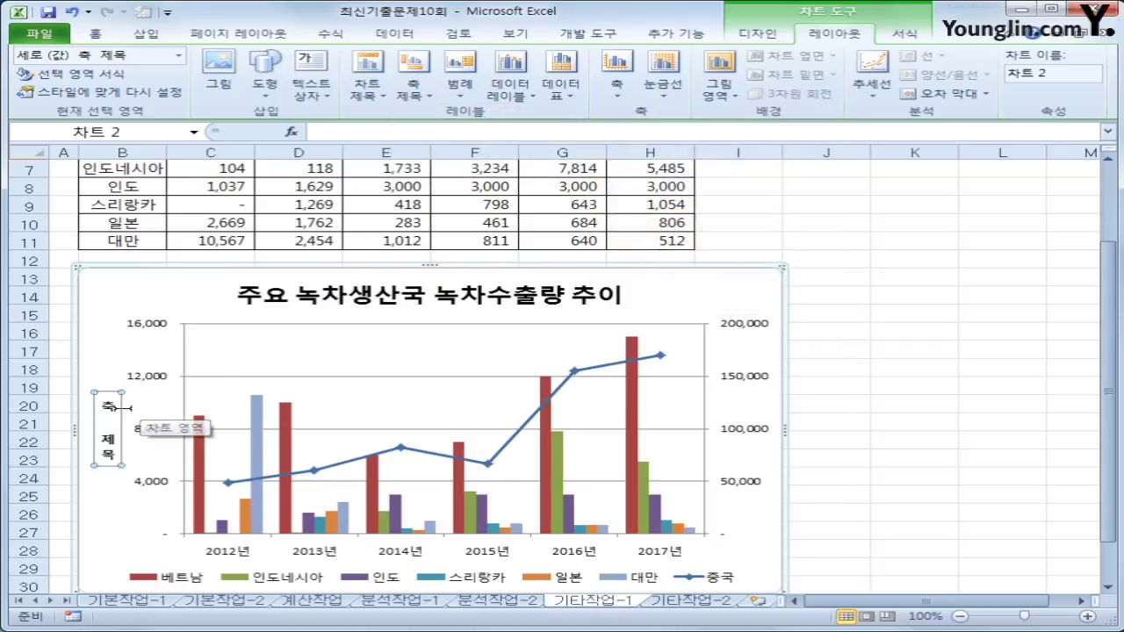
pyautogui.moveTo(109, 401); pyautogui.dragTo(132, 461)
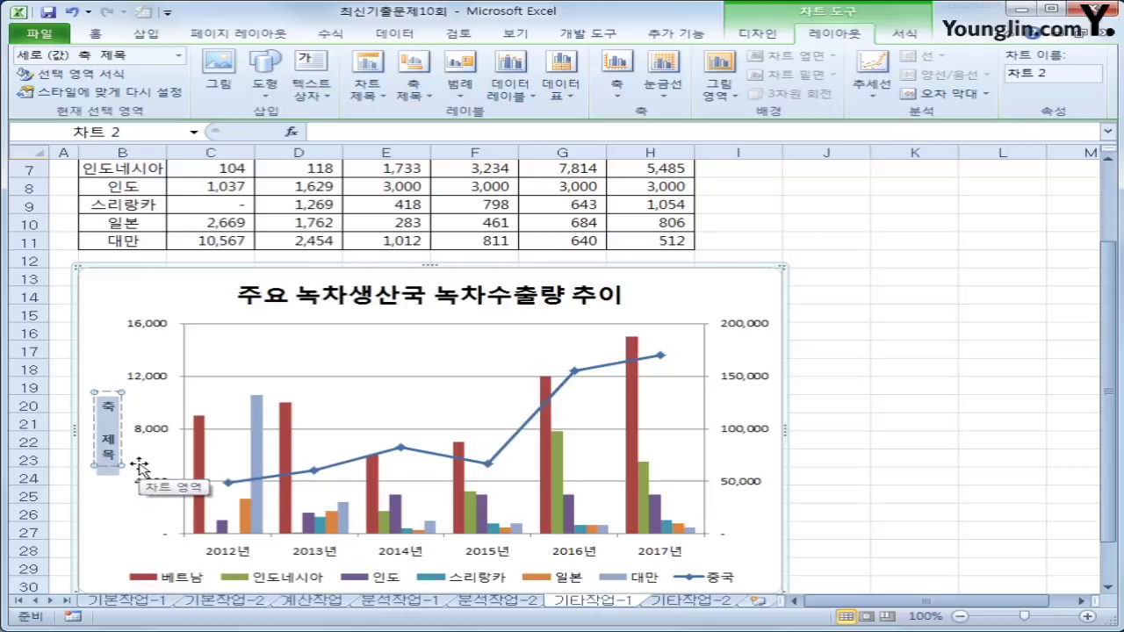
pyautogui.write('수출량')
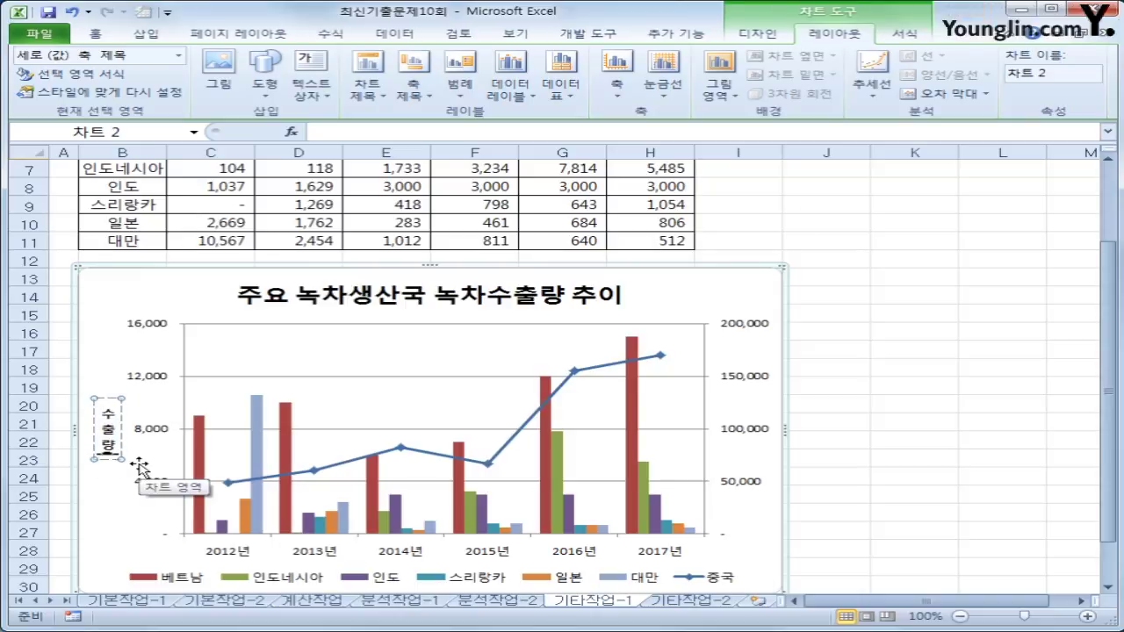
pyautogui.write('ㅅ')
pyautogui.press('BackSpace')
pyautogui.press('Hangul')
pyautogui.write('(t)')
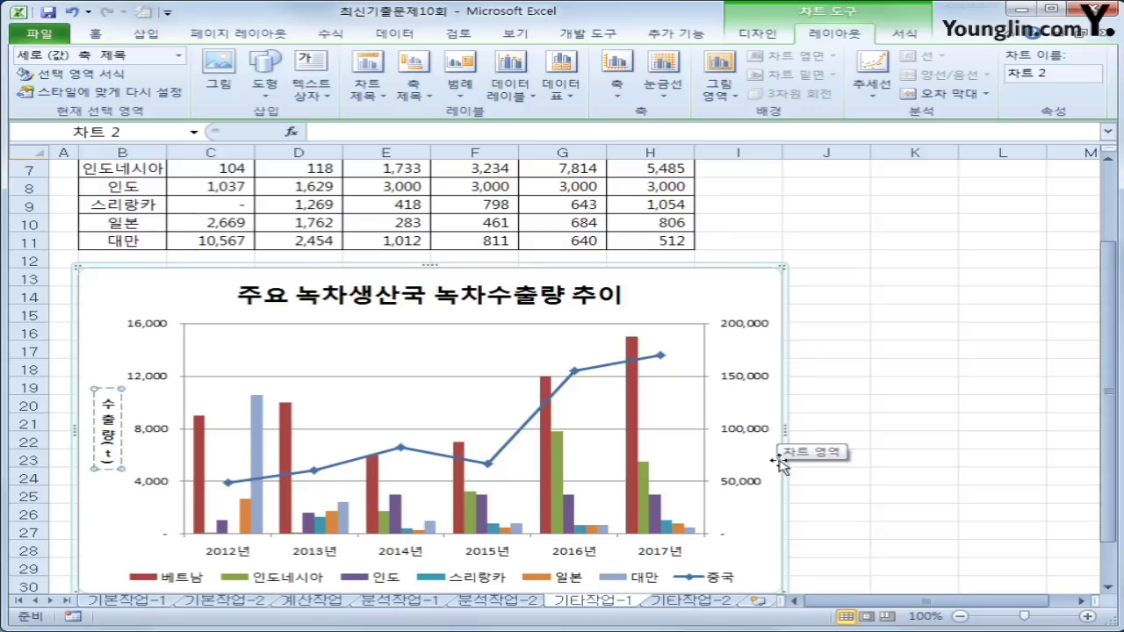
pyautogui.click(769, 551)
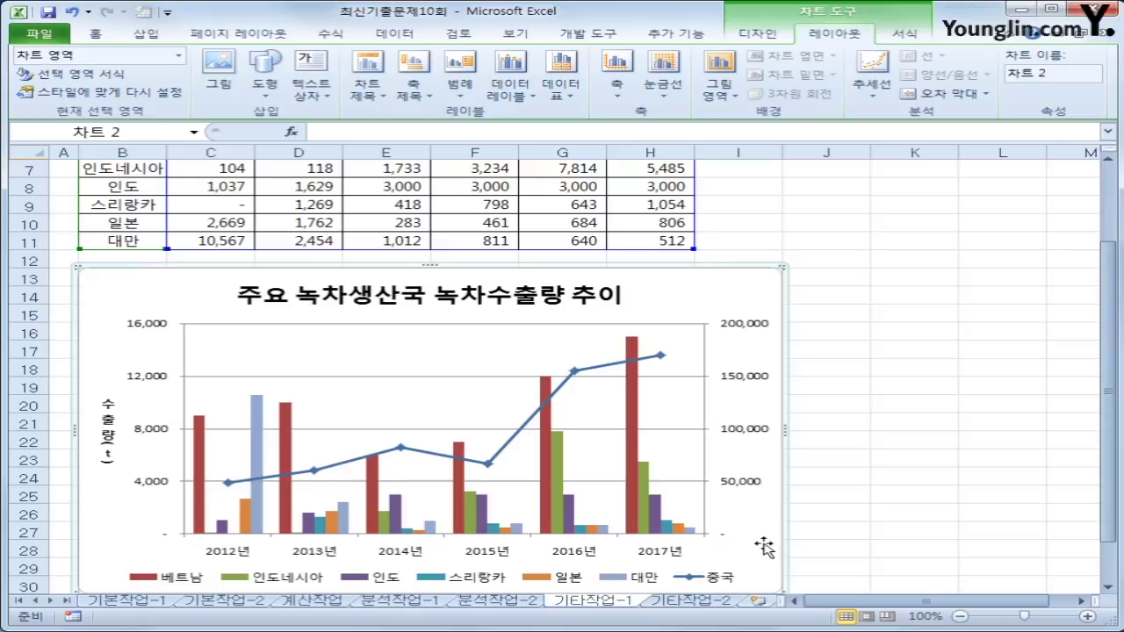
# - Add a data label to only the 2012년 column of the 대만 series
pyautogui.click(257, 451)
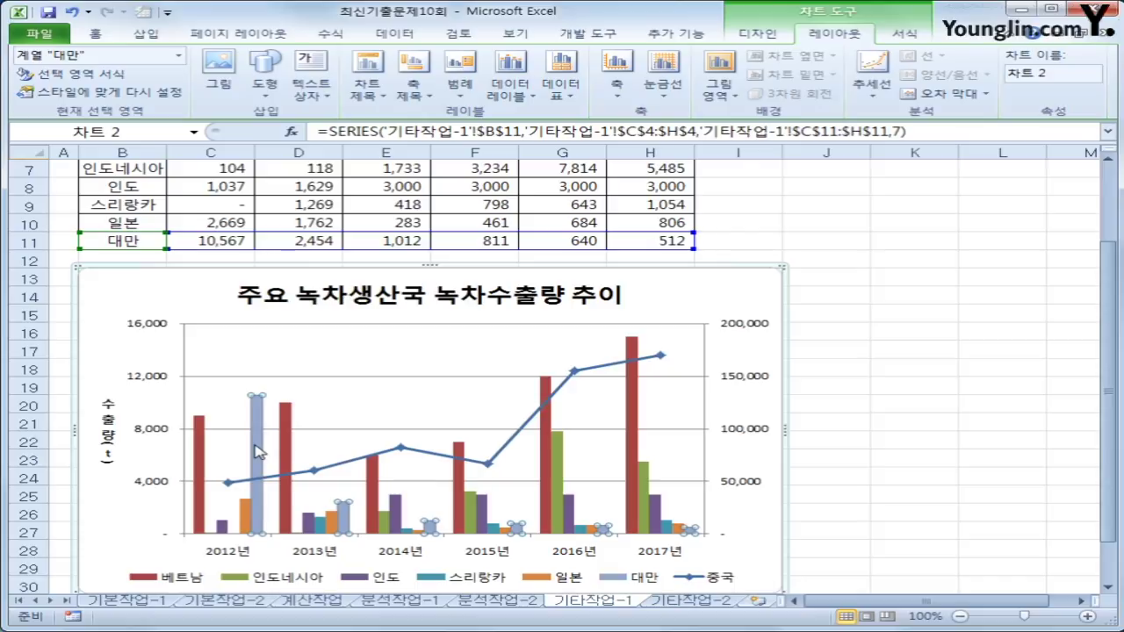
pyautogui.click(257, 451)
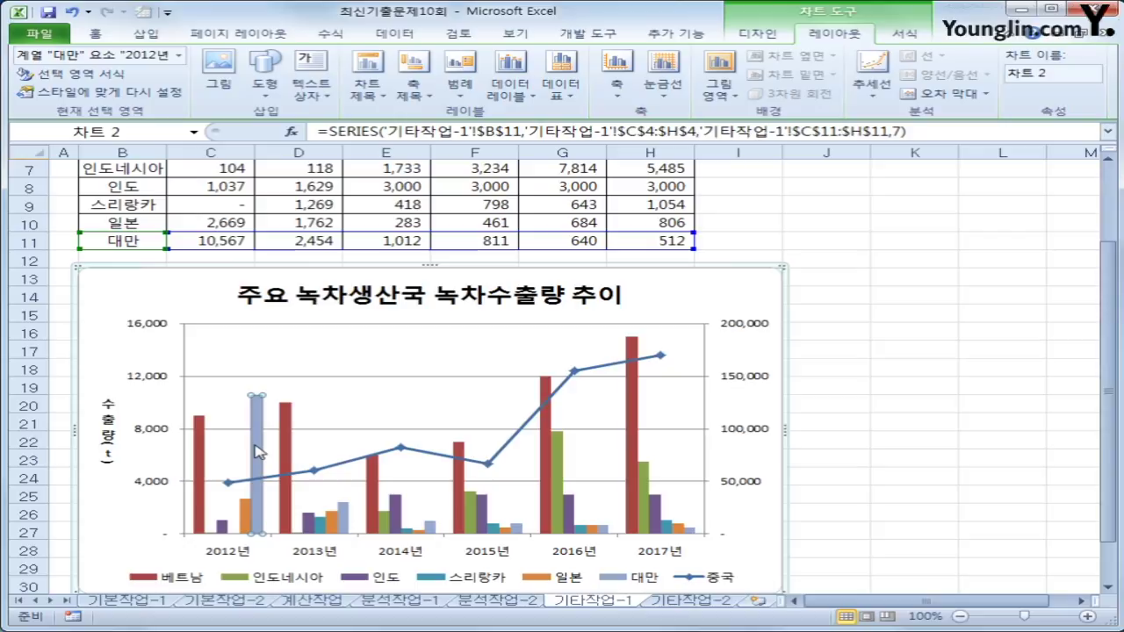
pyautogui.rightClick(258, 451)
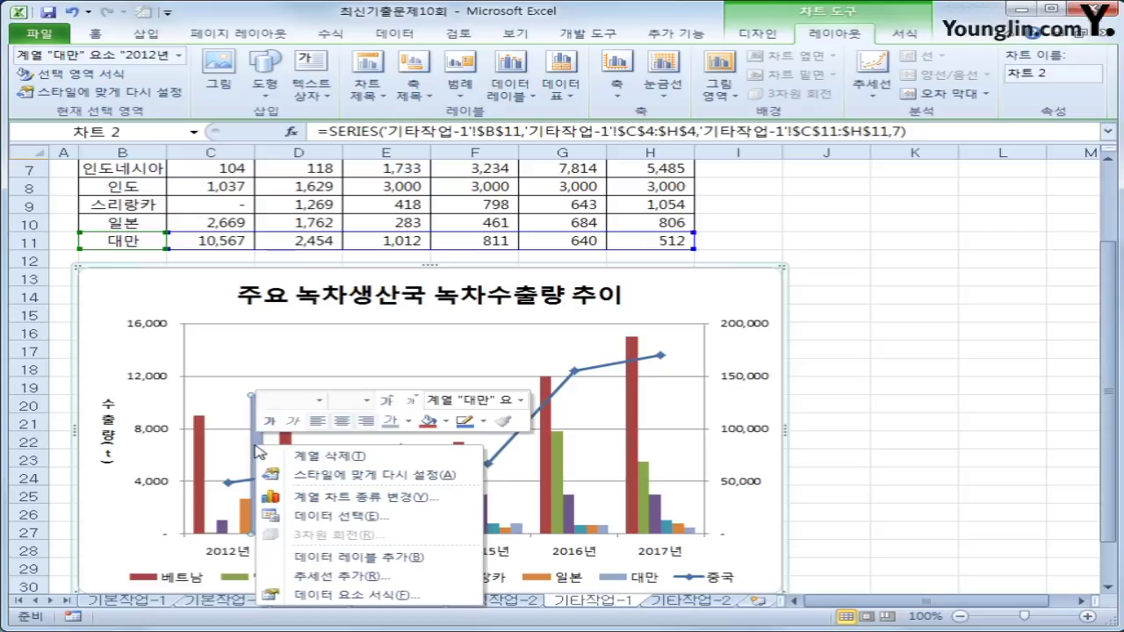
pyautogui.click(364, 557)
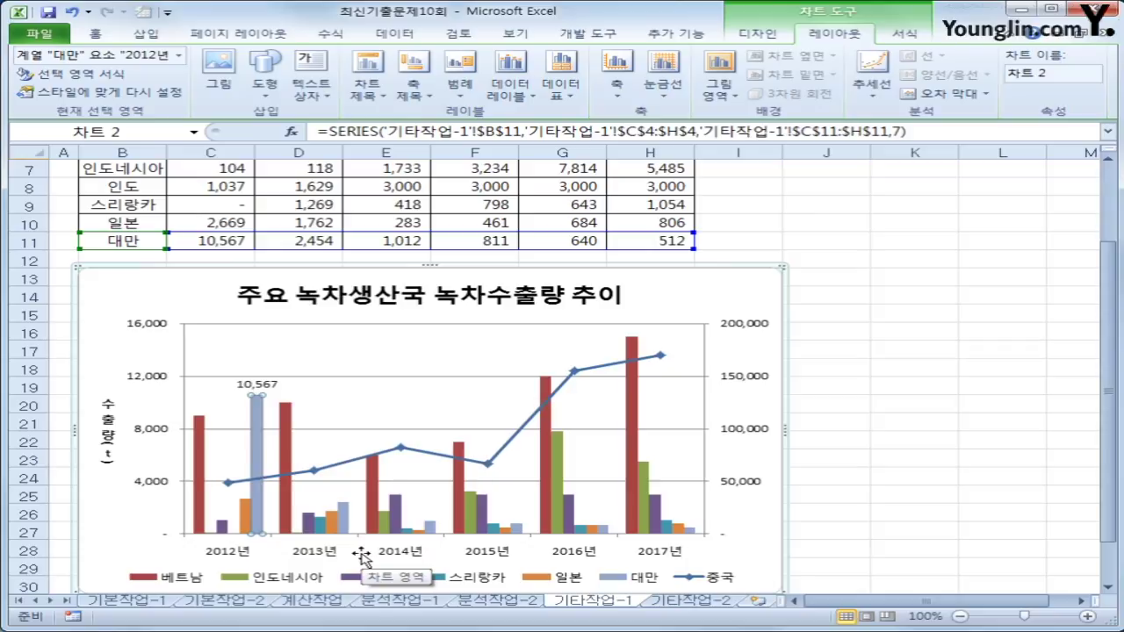
# - Give the chart area the outer (바깥쪽) shadow preset with a 45° angle and turn on rounded border corners (둥근 모서리)
pyautogui.rightClick(692, 288)
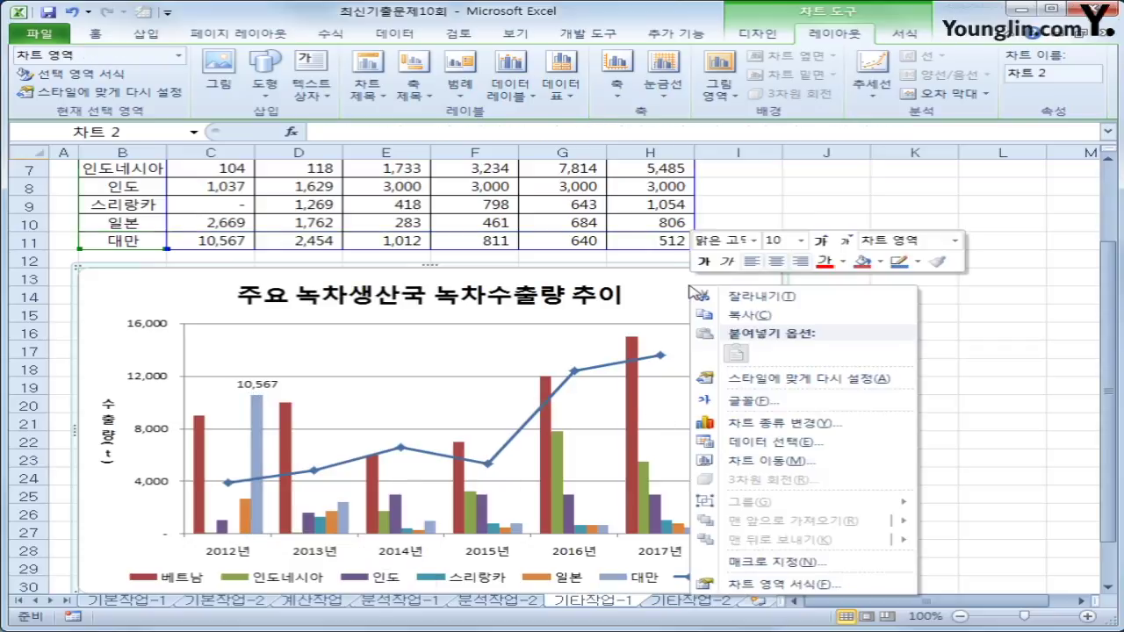
pyautogui.click(769, 584)
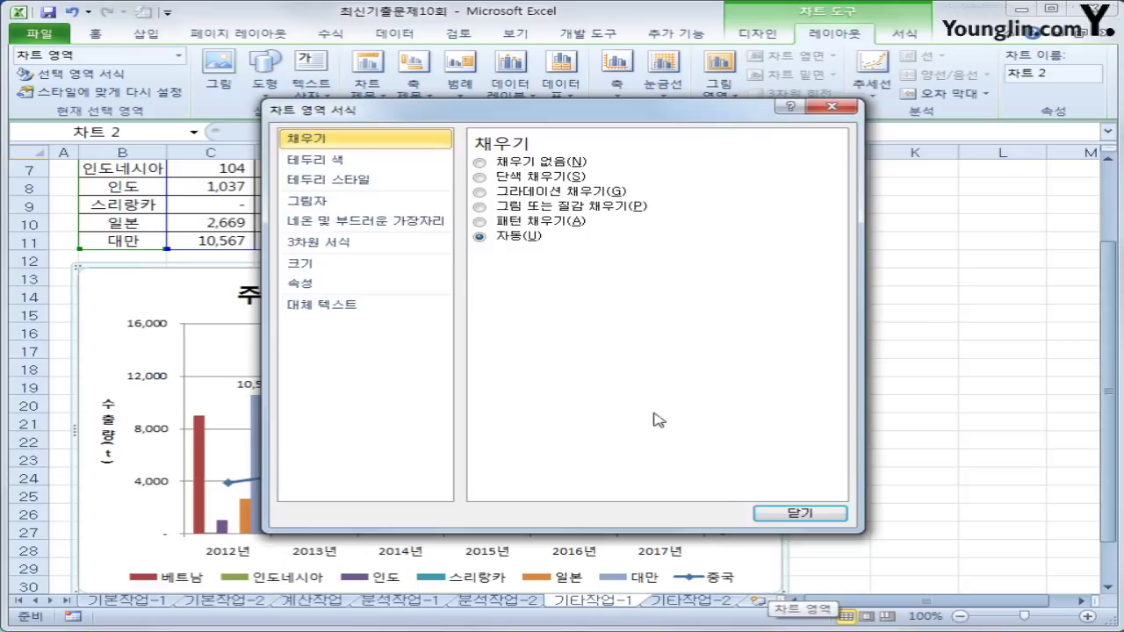
pyautogui.click(376, 205)
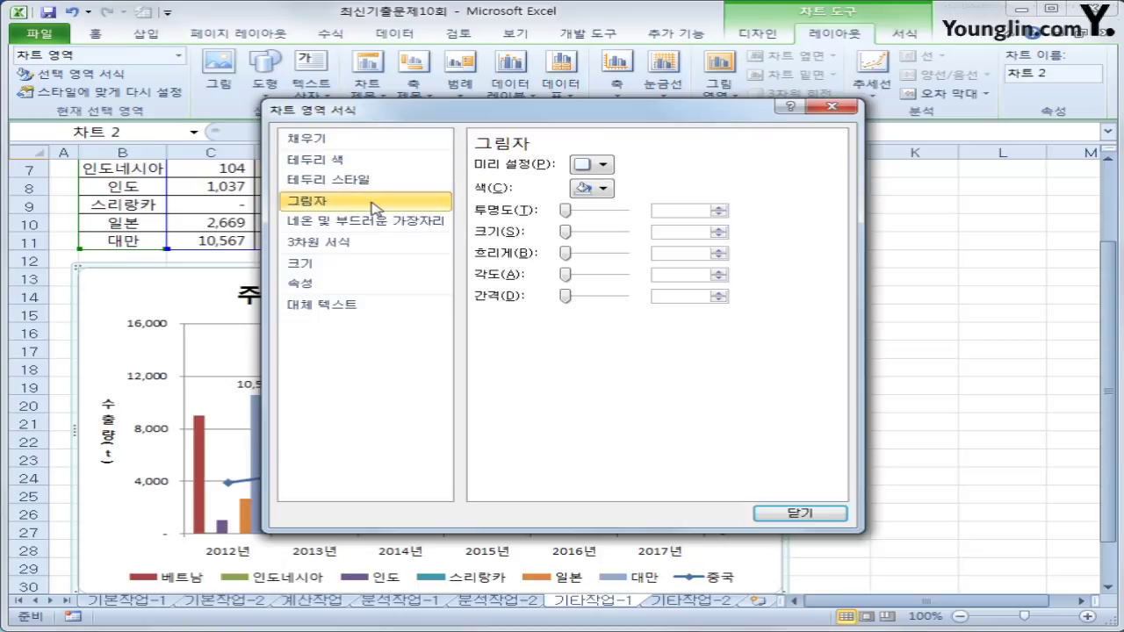
pyautogui.click(597, 166)
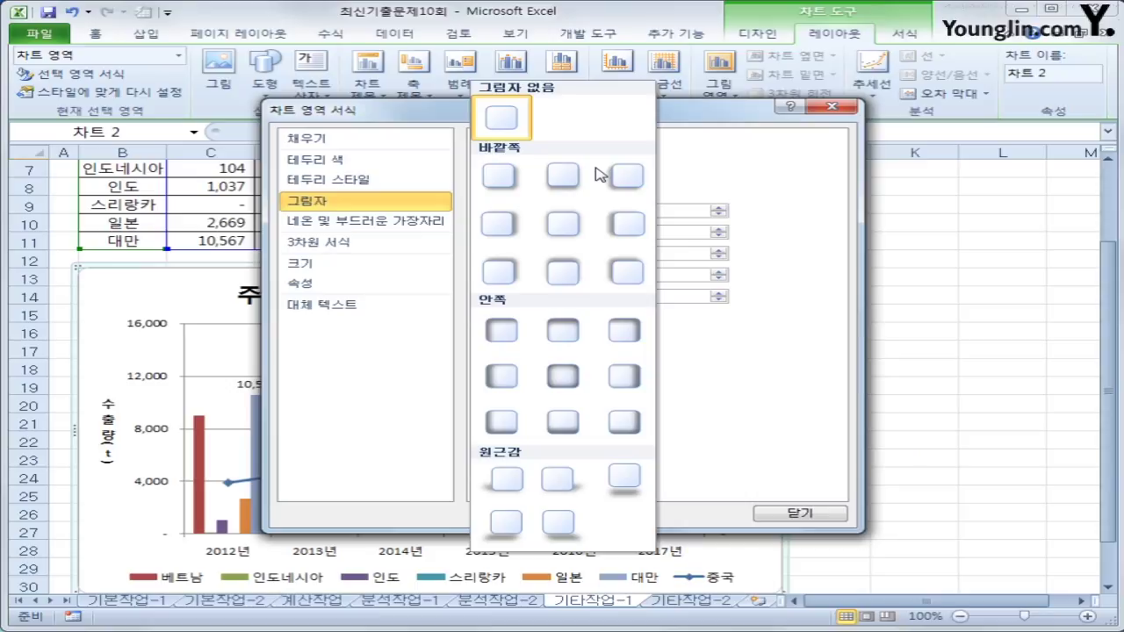
pyautogui.click(497, 180)
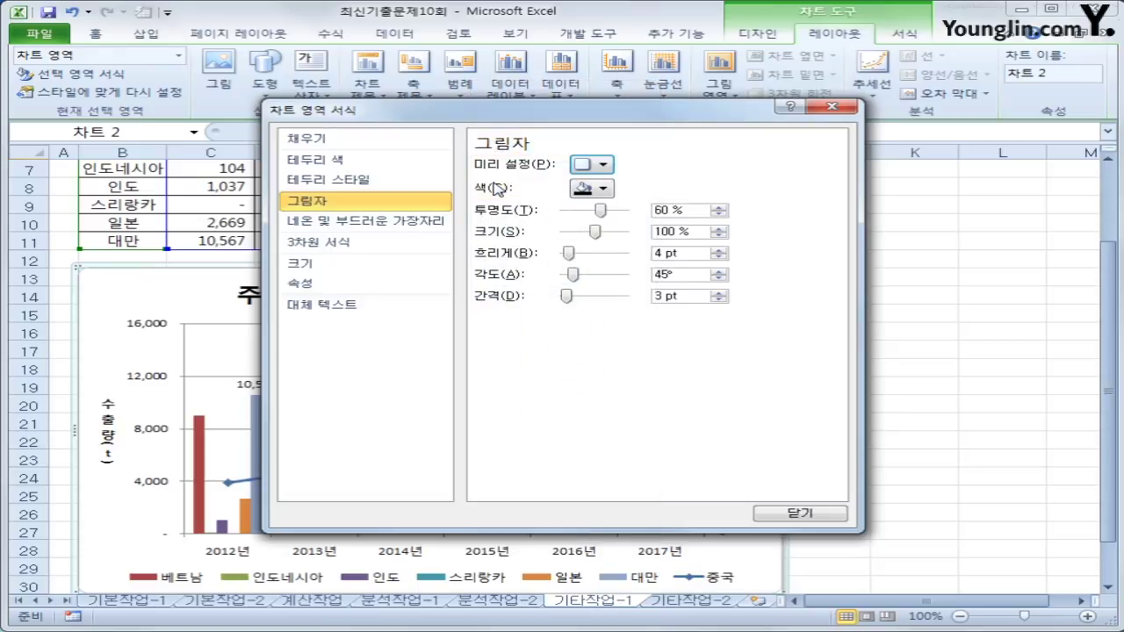
pyautogui.click(360, 180)
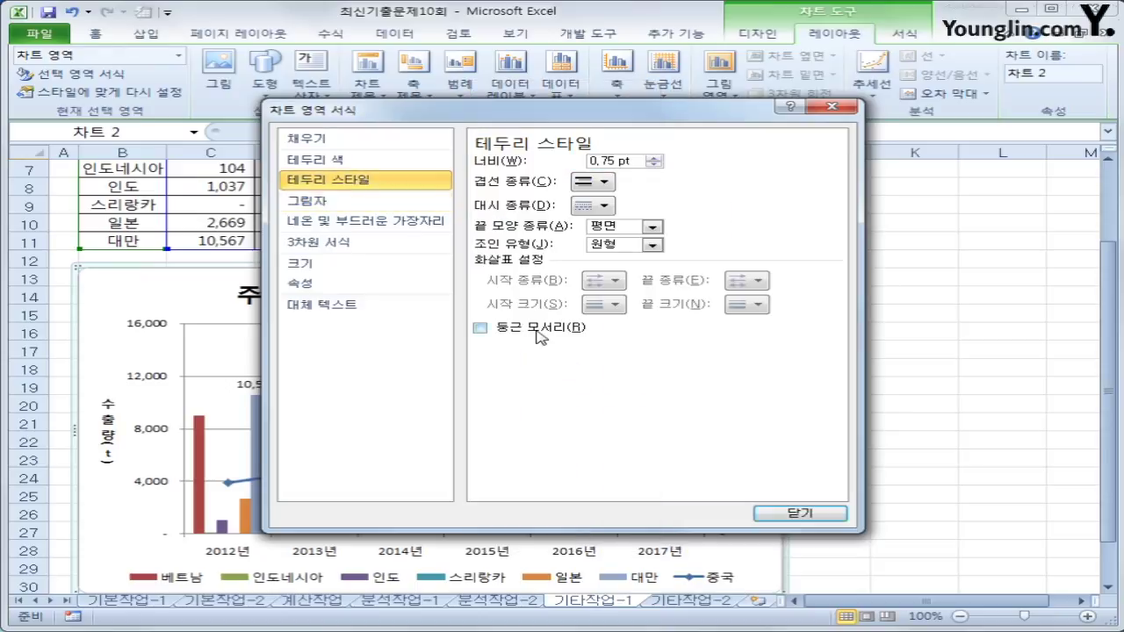
pyautogui.click(540, 337)
pyautogui.click(795, 516)
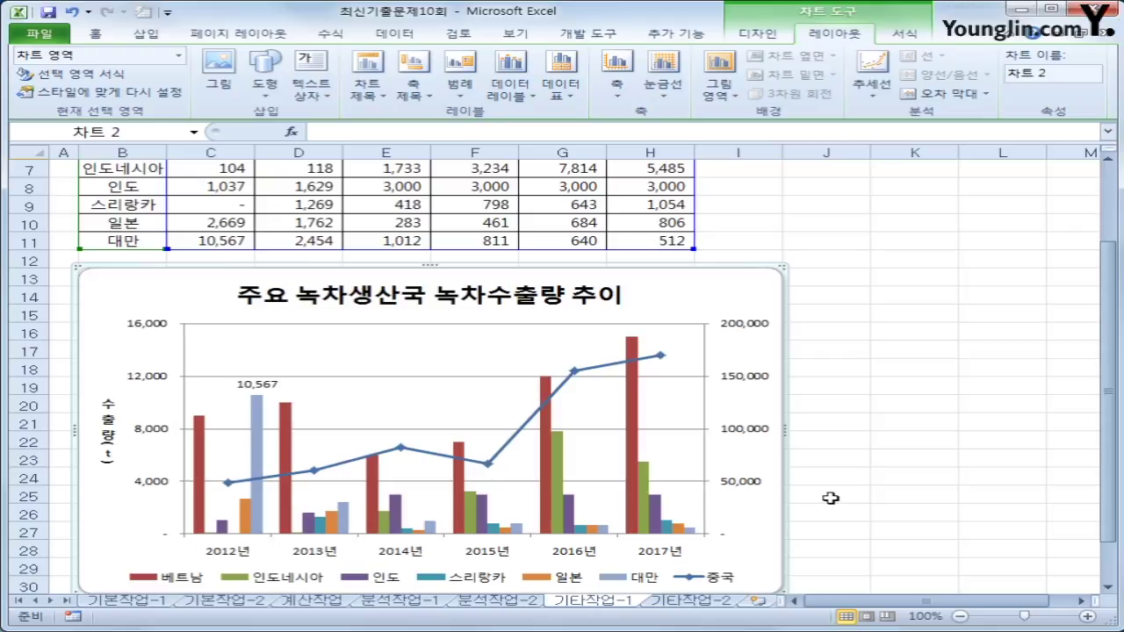
# - Fill the chart's plot area with the pale cream parchment-like texture, the last one in the third row of textures, and deselect the chart
pyautogui.rightClick(561, 344)
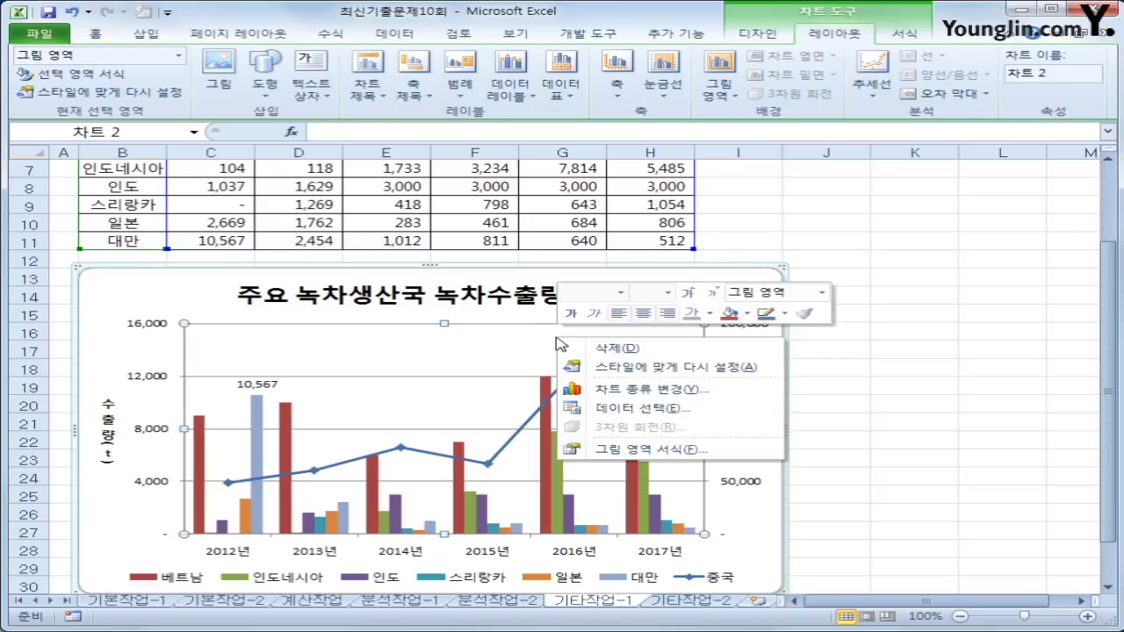
pyautogui.click(651, 449)
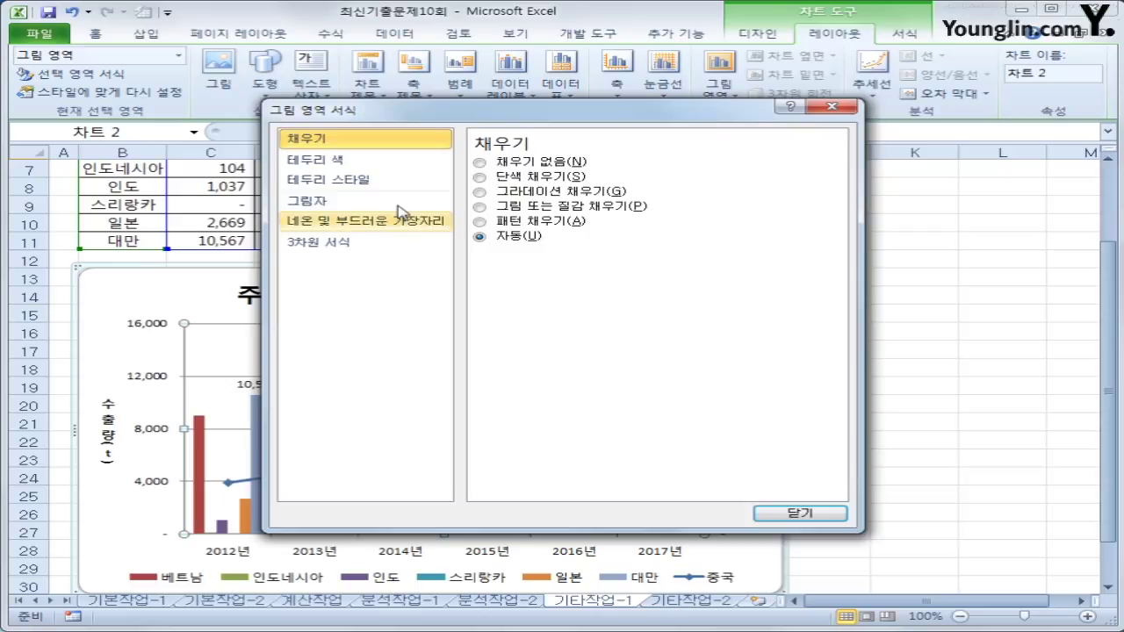
pyautogui.click(537, 210)
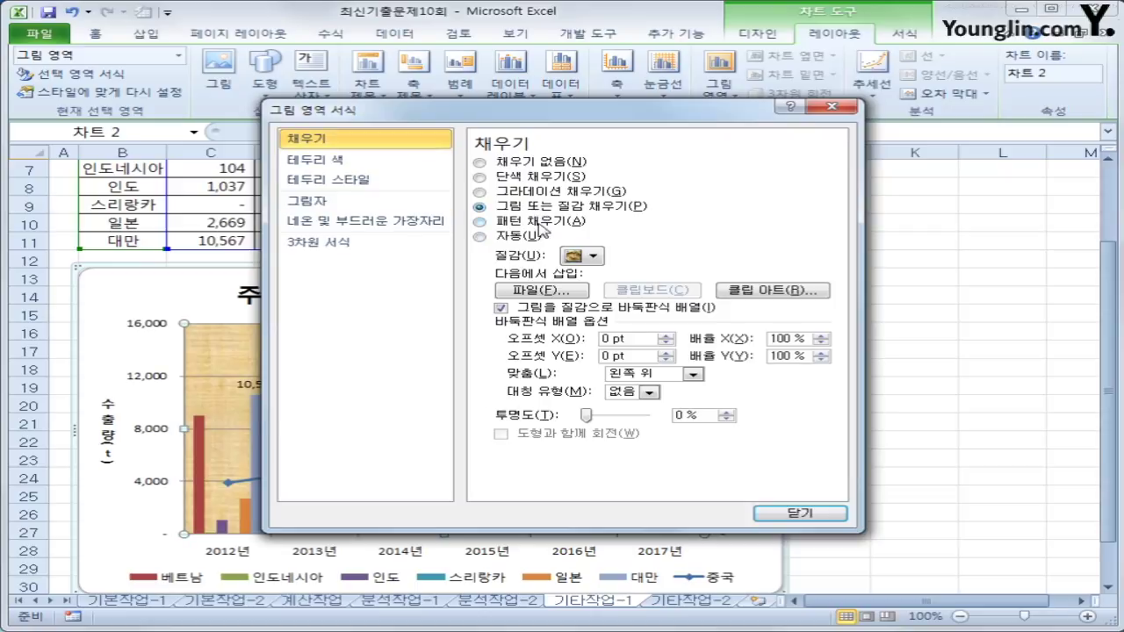
pyautogui.click(585, 259)
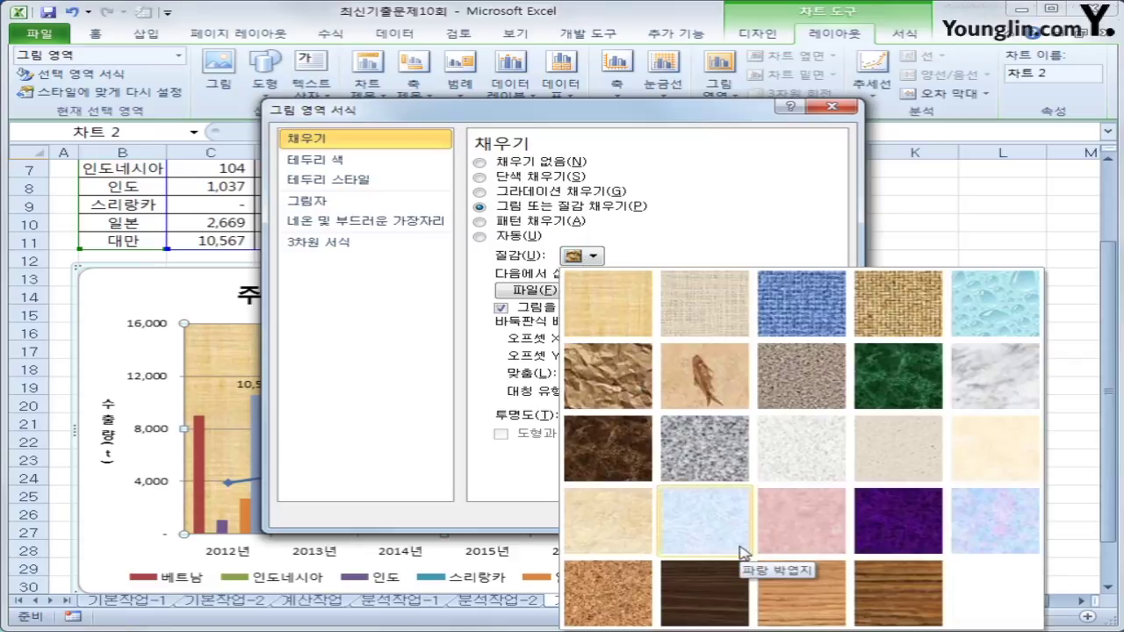
pyautogui.click(974, 466)
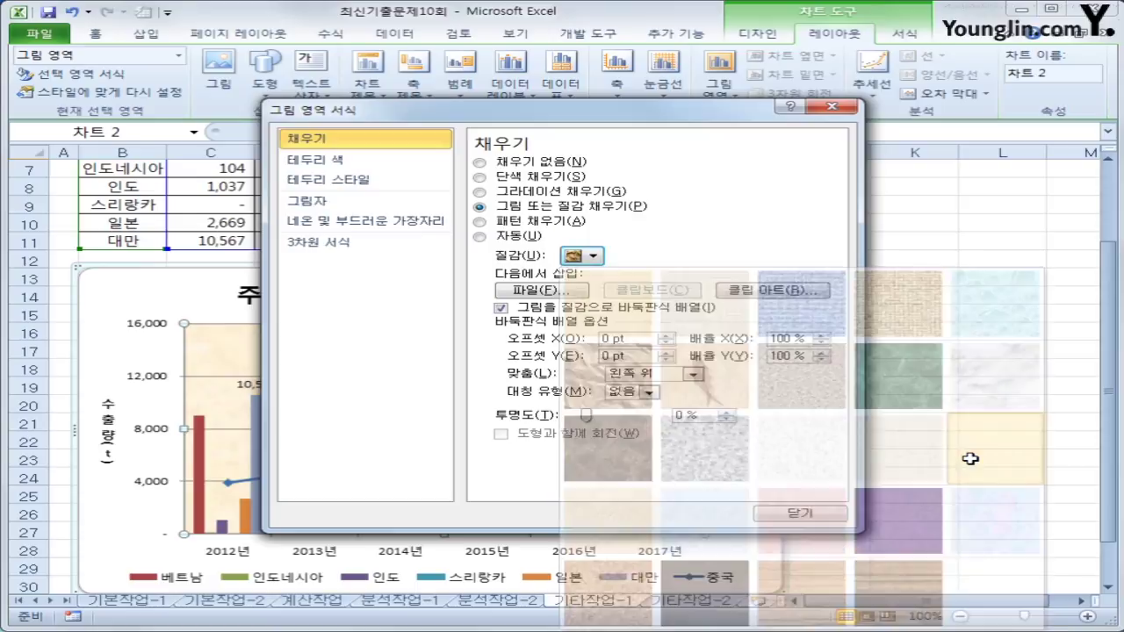
pyautogui.click(845, 517)
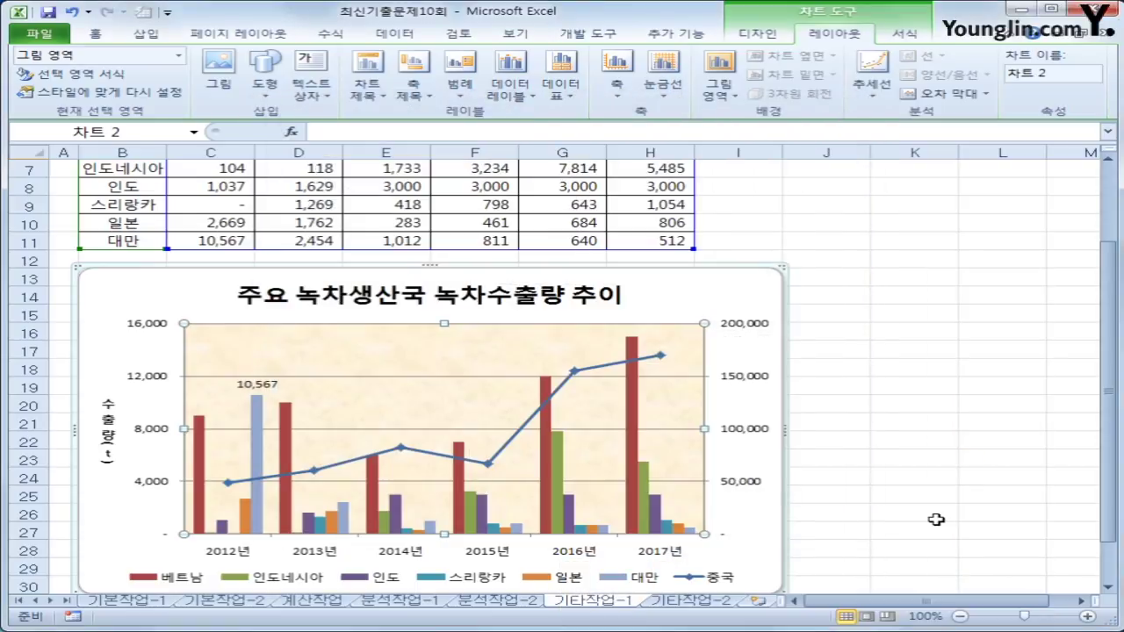
pyautogui.click(934, 519)
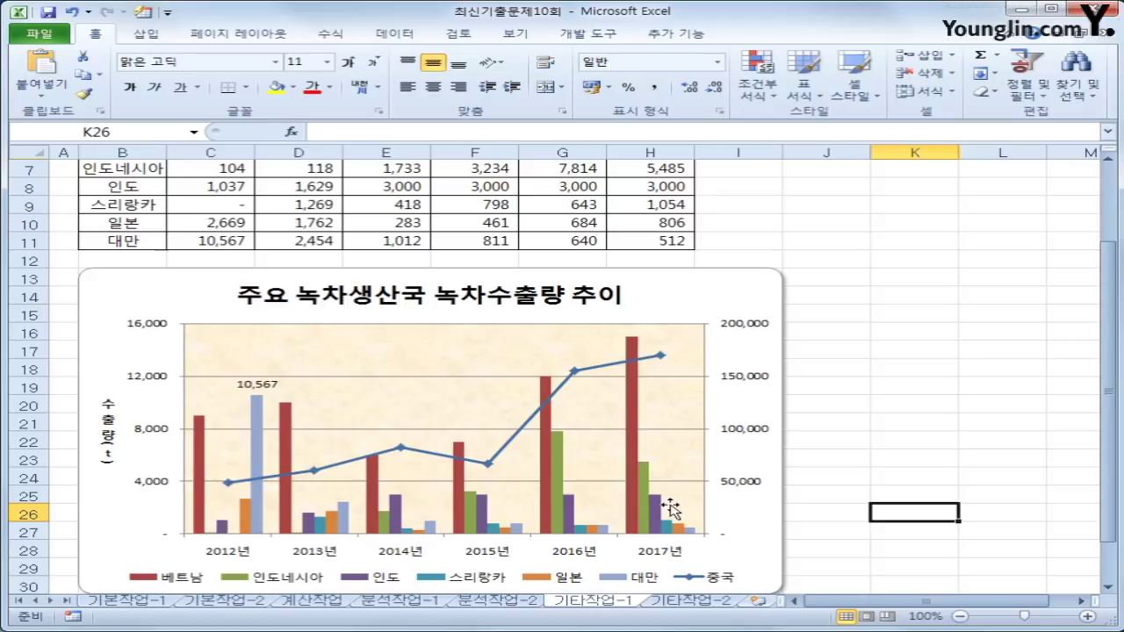
pyautogui.scroll(-2, 891, 517)
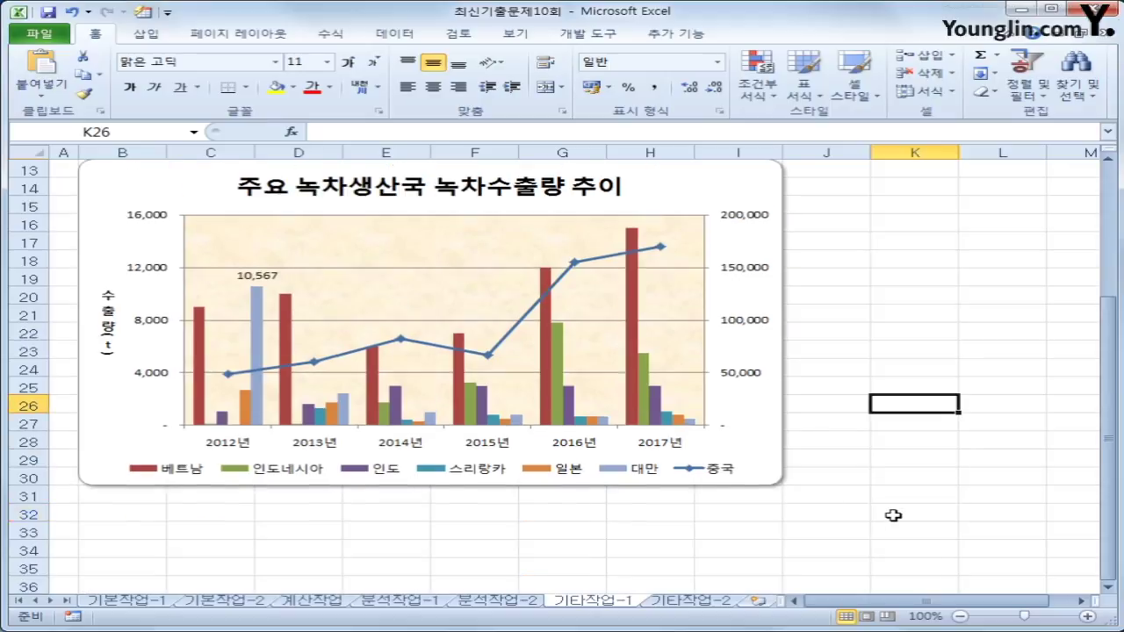
pyautogui.scroll(1, 889, 514)
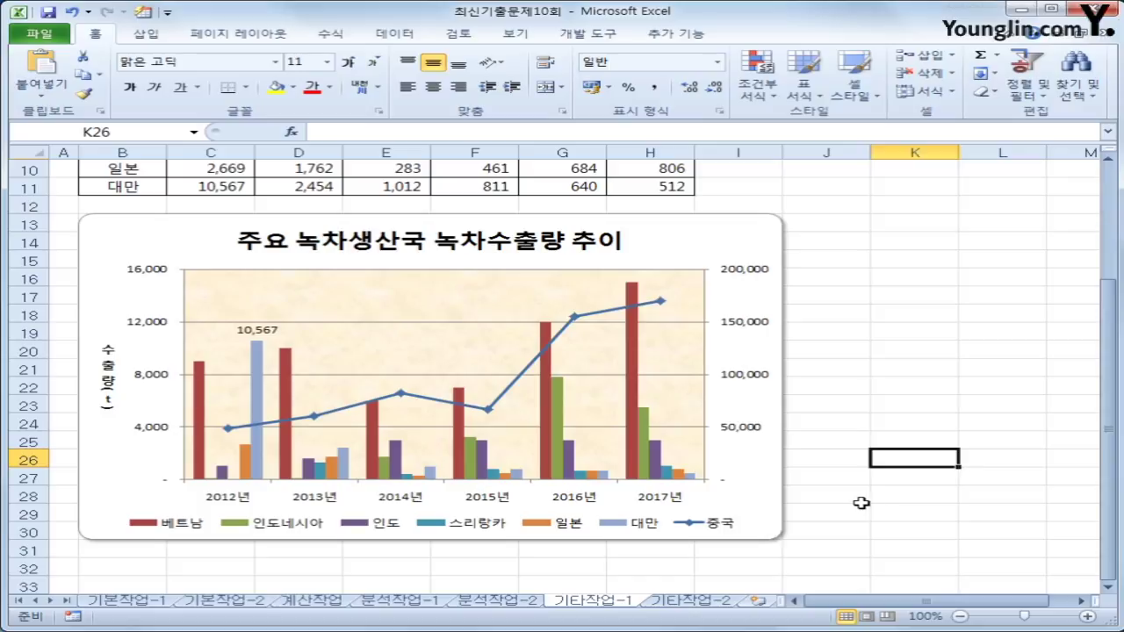
# - On the 기타작업-2 sheet, turn on design mode and open the click event procedure of the 상품입력 button
pyautogui.click(685, 601)
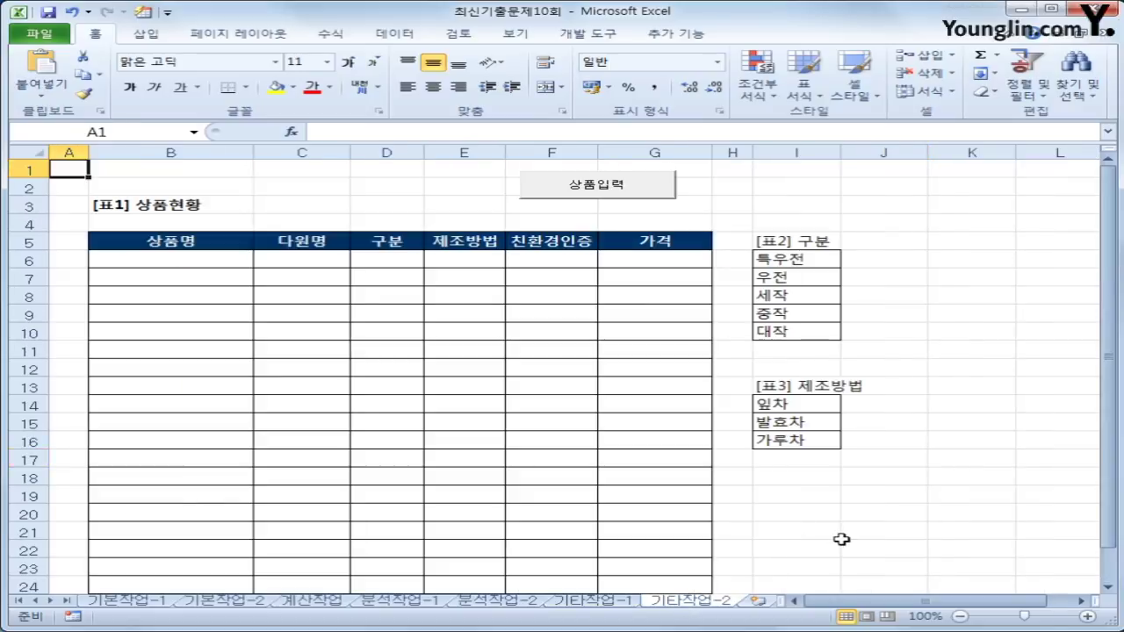
pyautogui.click(842, 532)
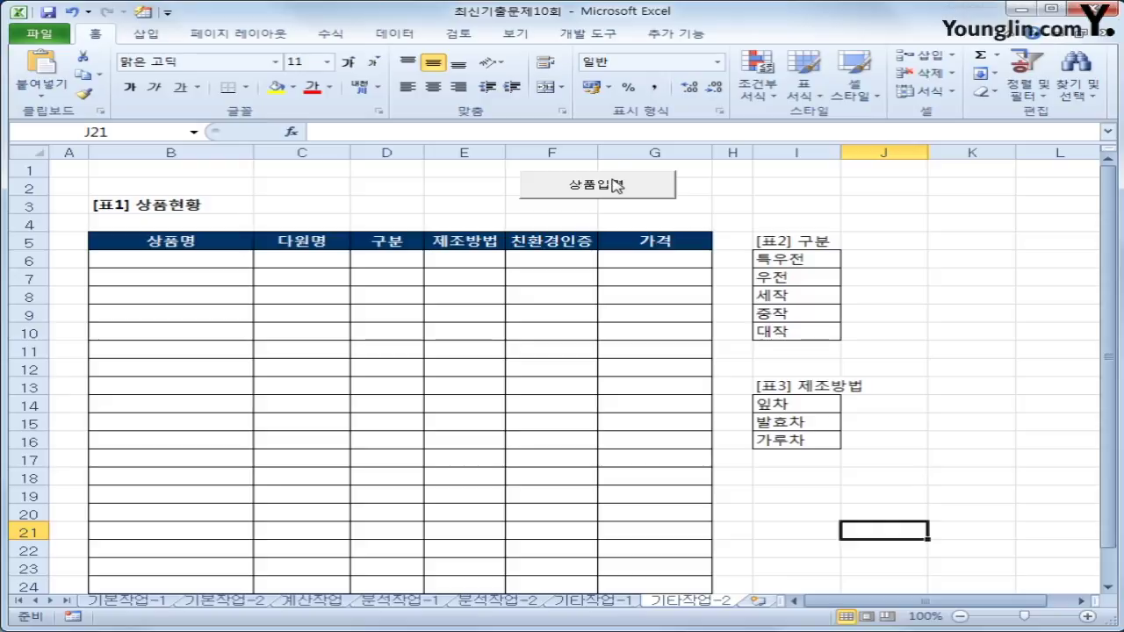
pyautogui.click(603, 36)
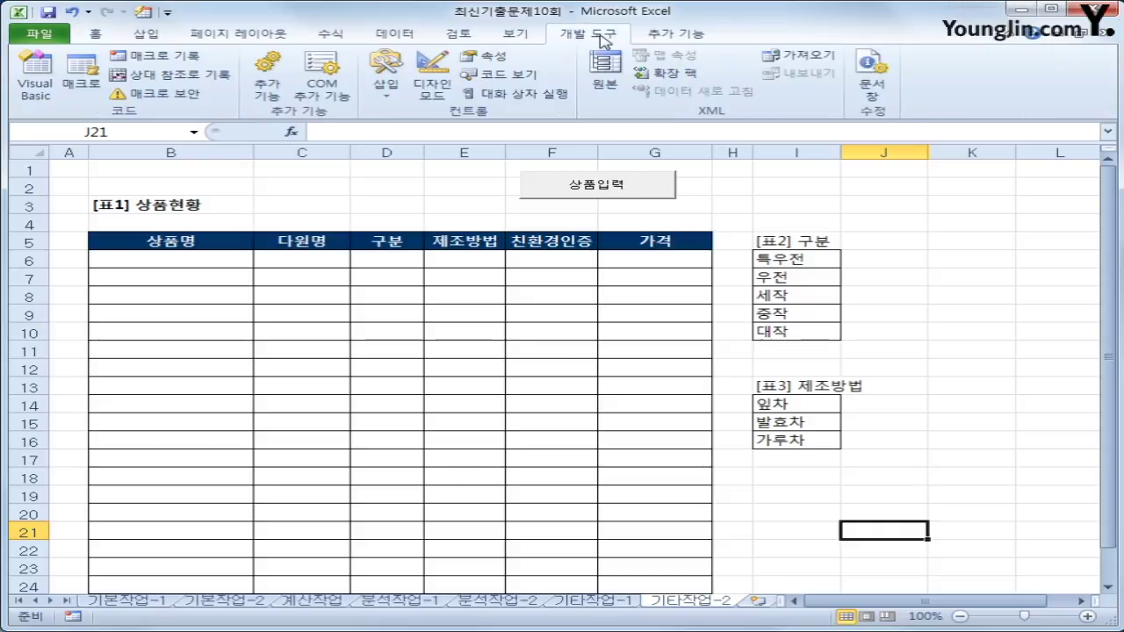
pyautogui.click(419, 93)
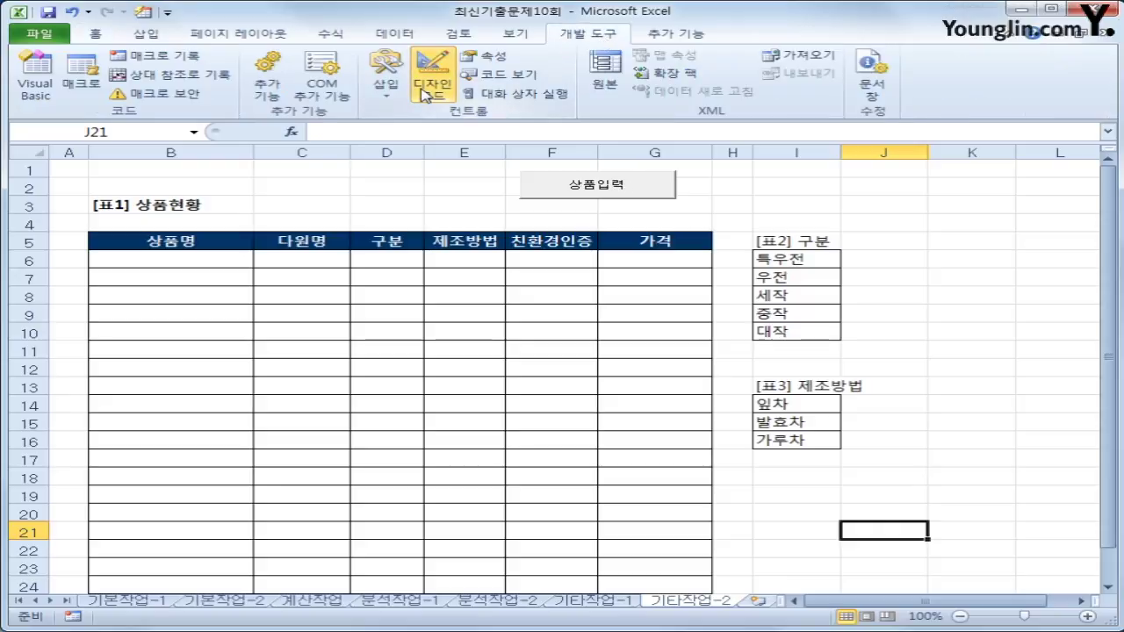
pyautogui.click(586, 201)
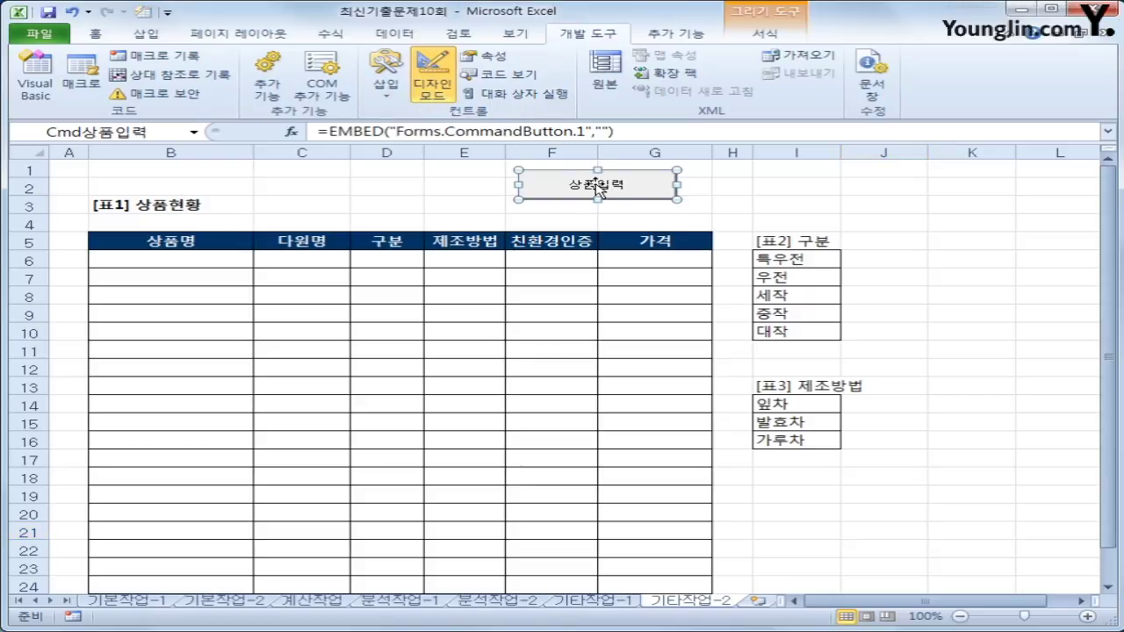
pyautogui.doubleClick(619, 191)
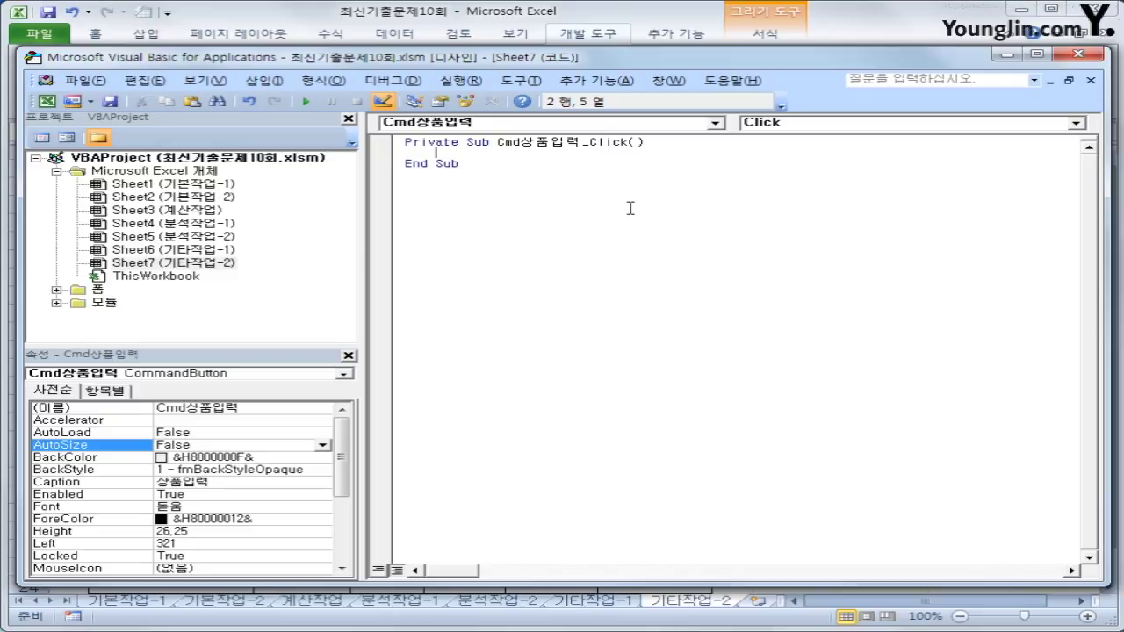
# - Make the 상품입력 button's click procedure display the input form with the statement 상품입력화면.Show
pyautogui.write('dim')
pyautogui.press('BackSpace')
pyautogui.press('BackSpace')
pyautogui.press('BackSpace')
pyautogui.write('상품입ㄹ')
pyautogui.write(' 화면')
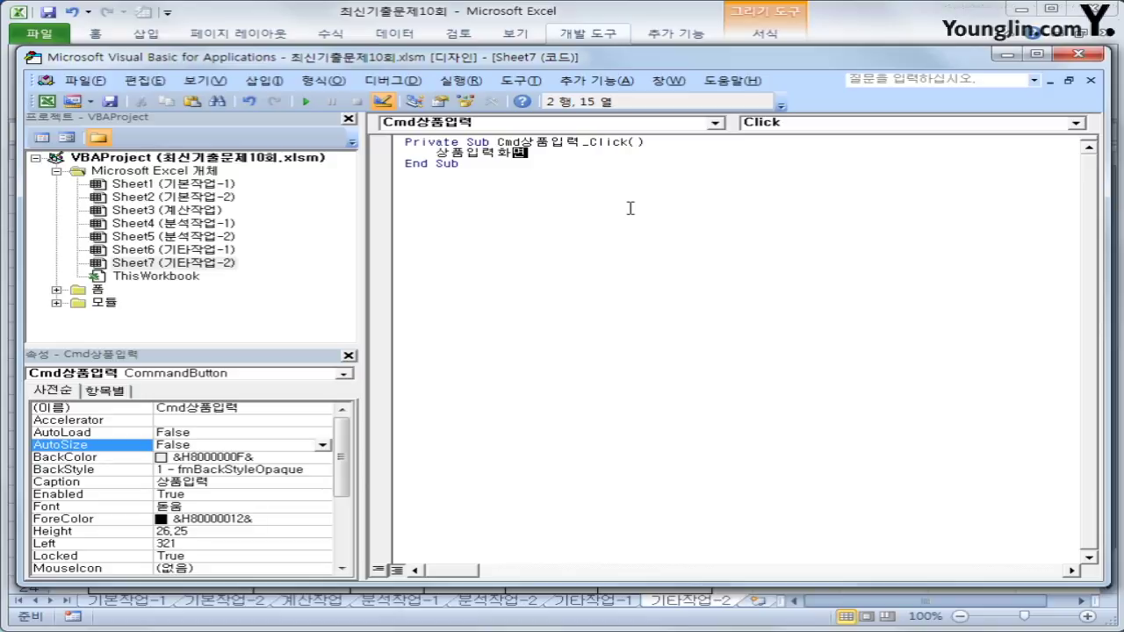
pyautogui.write('.')
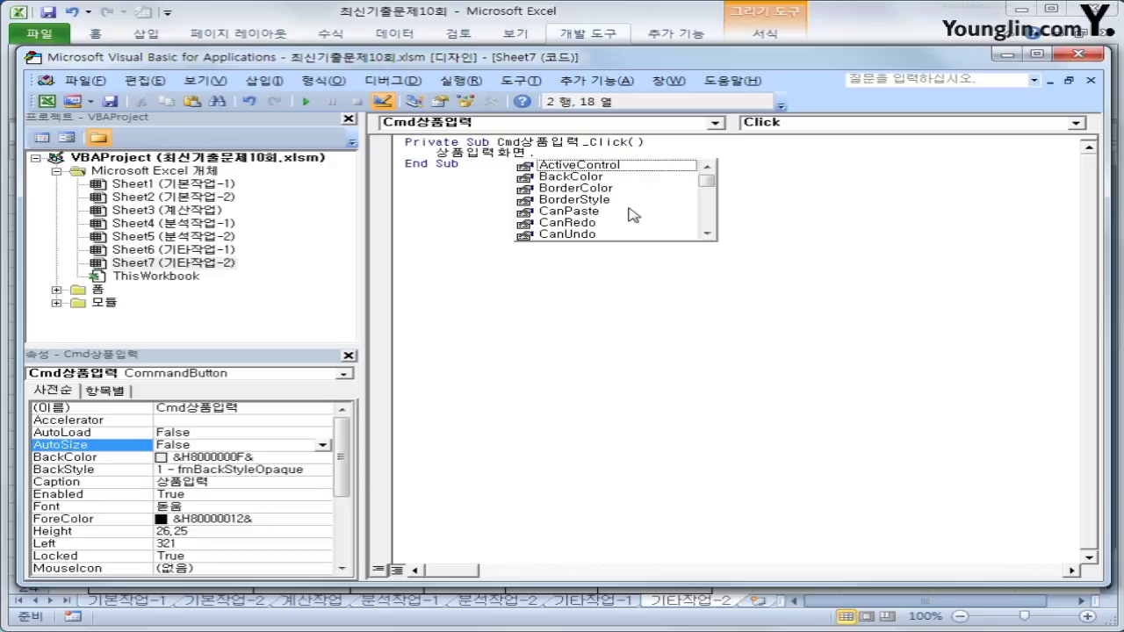
pyautogui.write('sh')
pyautogui.press('Tab')
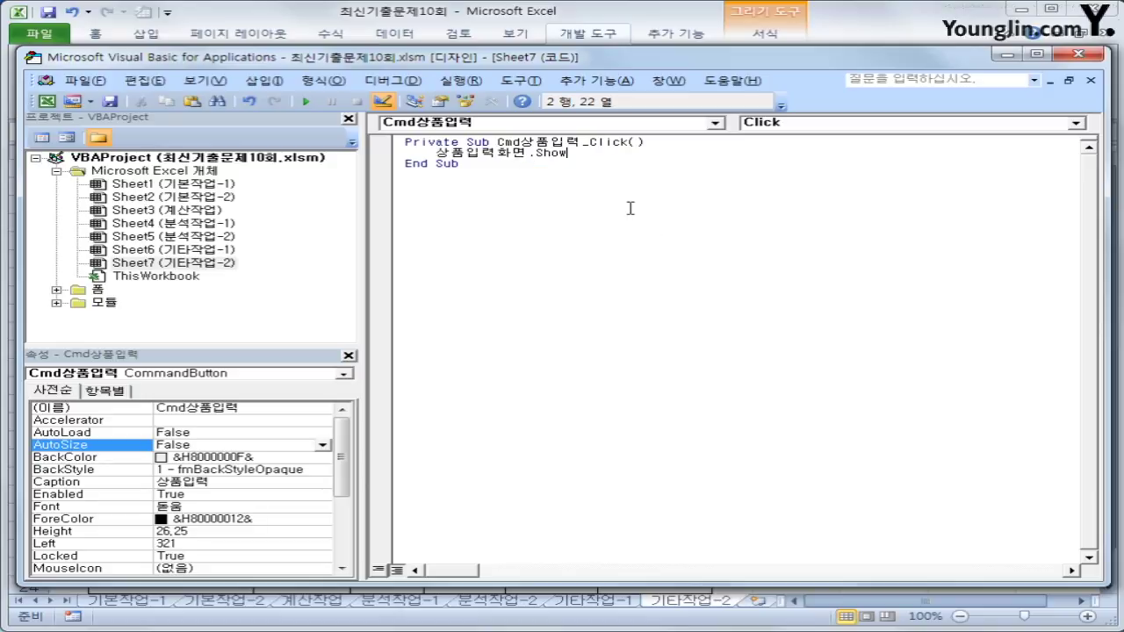
pyautogui.click(655, 274)
# - Open the code of the 상품입력화면 form and create its UserForm_Initialize event procedure
pyautogui.doubleClick(98, 290)
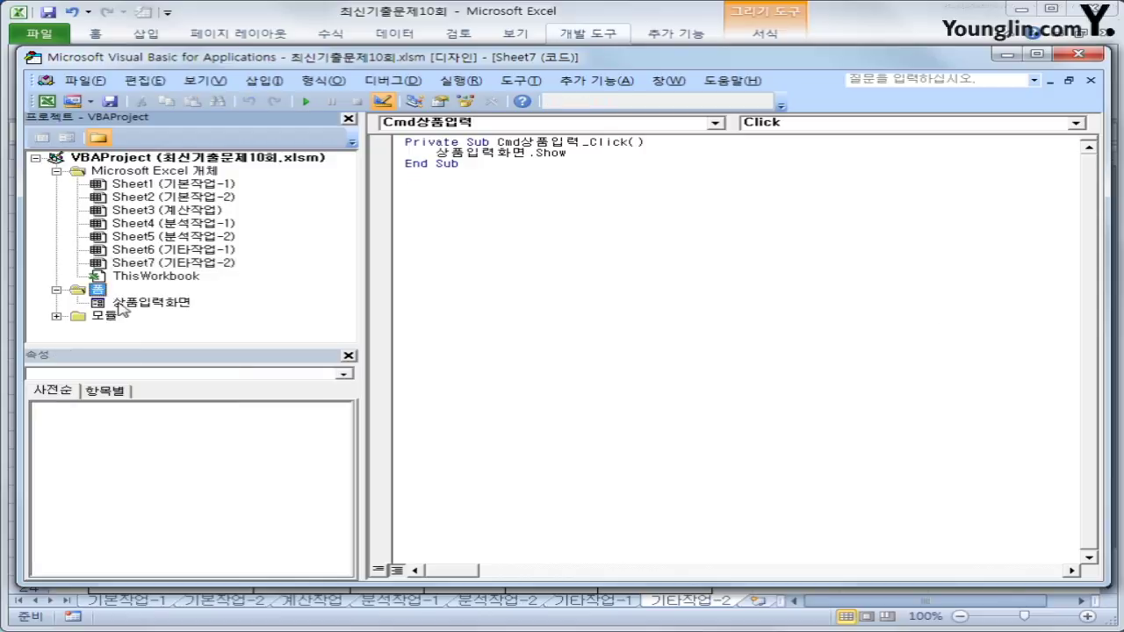
pyautogui.click(130, 303)
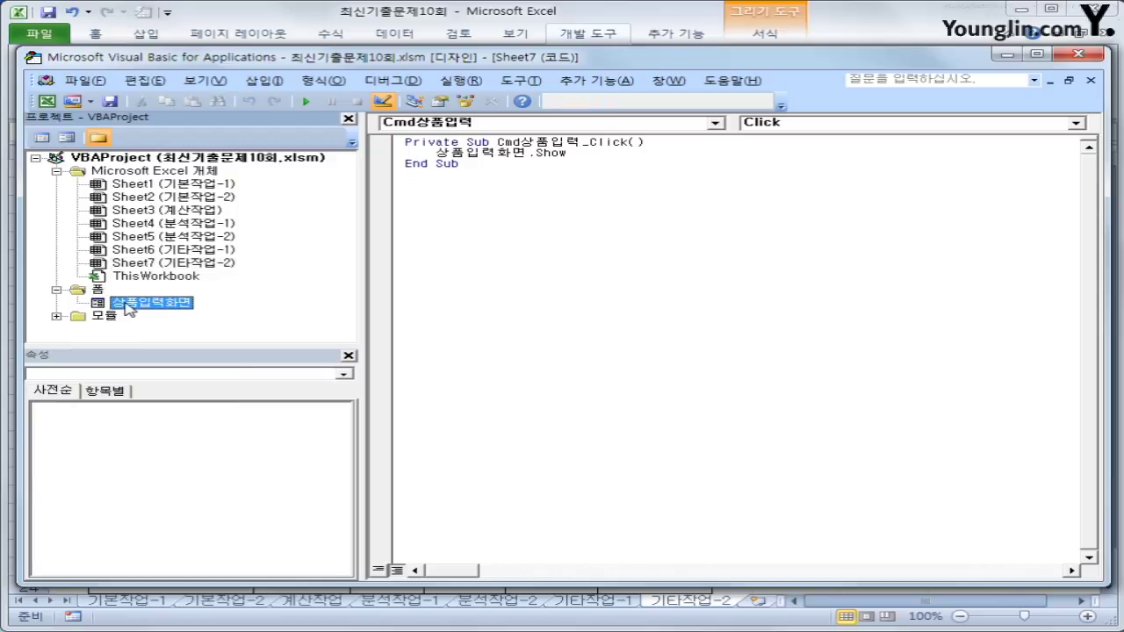
pyautogui.click(42, 138)
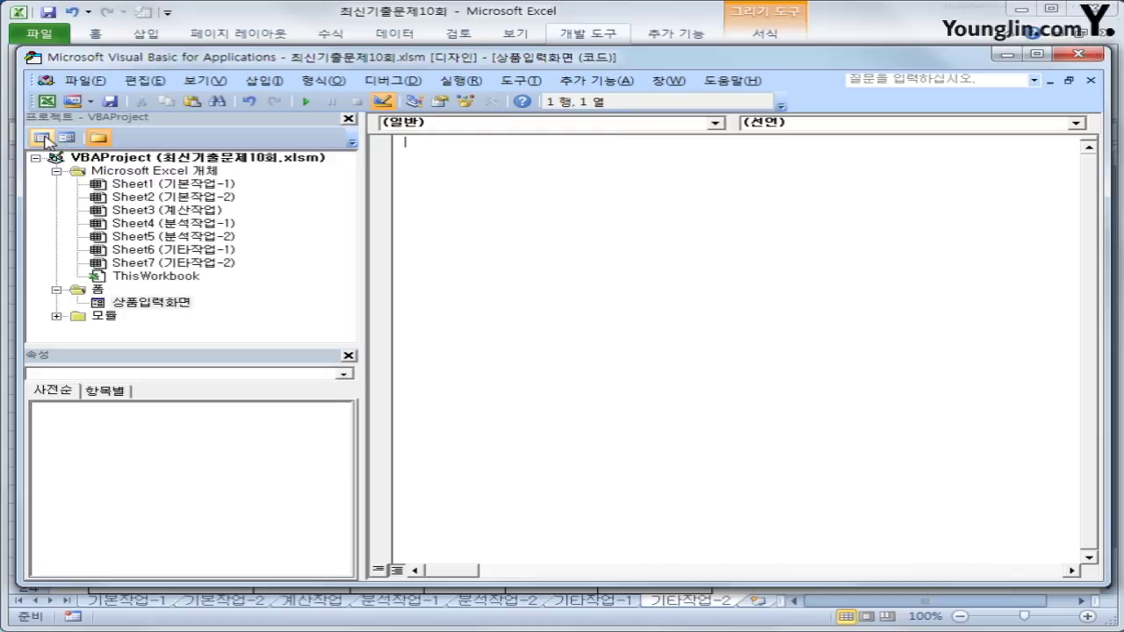
pyautogui.click(484, 125)
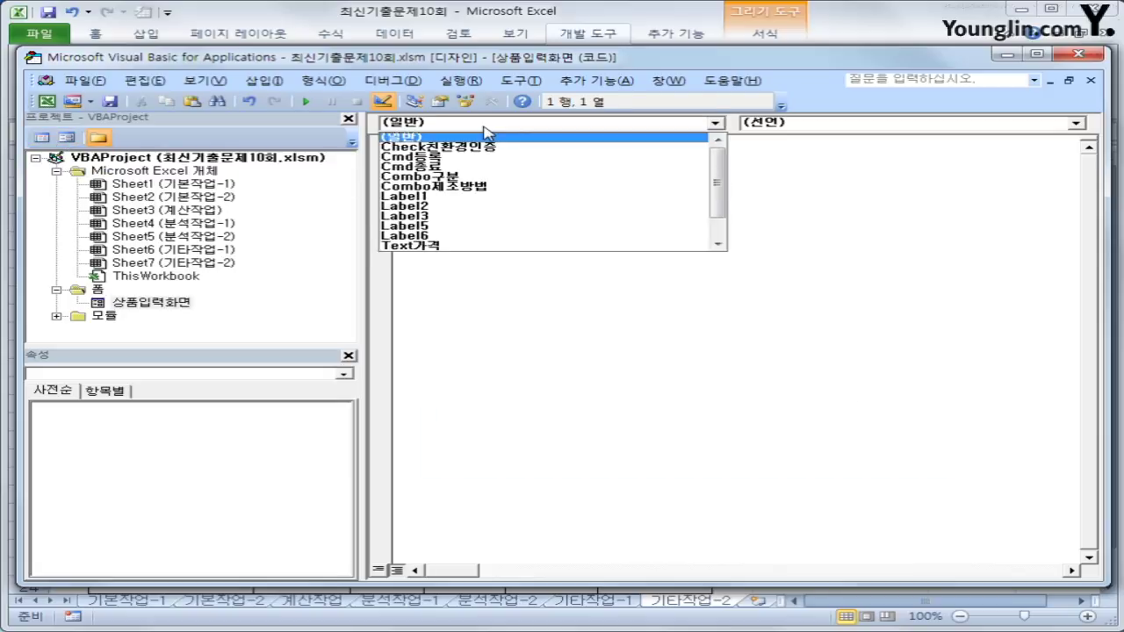
pyautogui.scroll(-3, 674, 220)
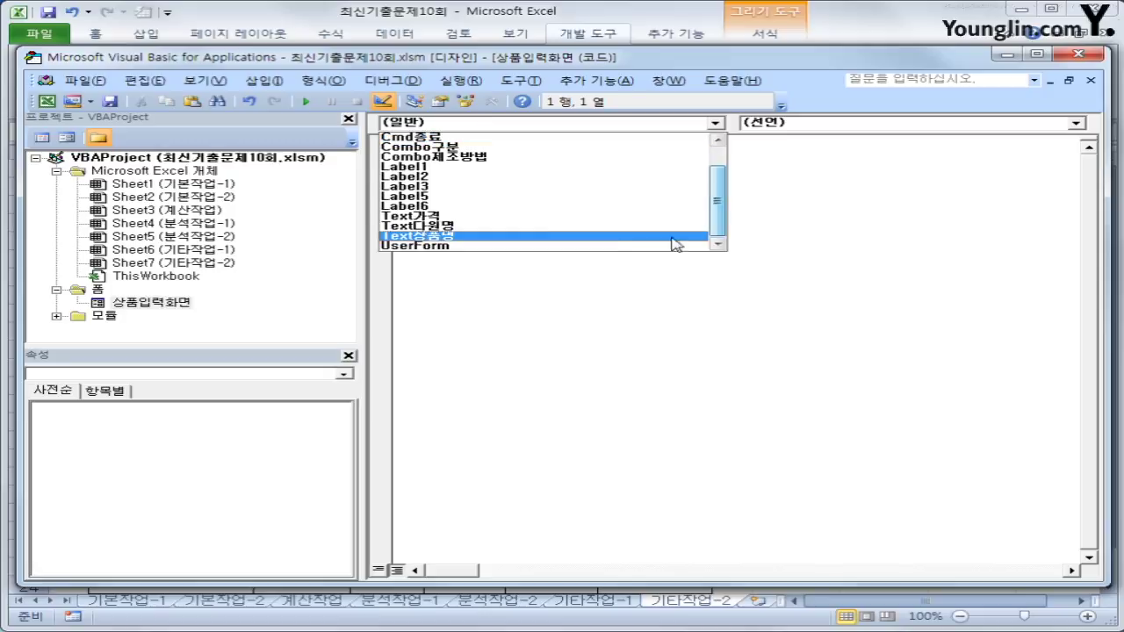
pyautogui.click(612, 246)
pyautogui.click(817, 126)
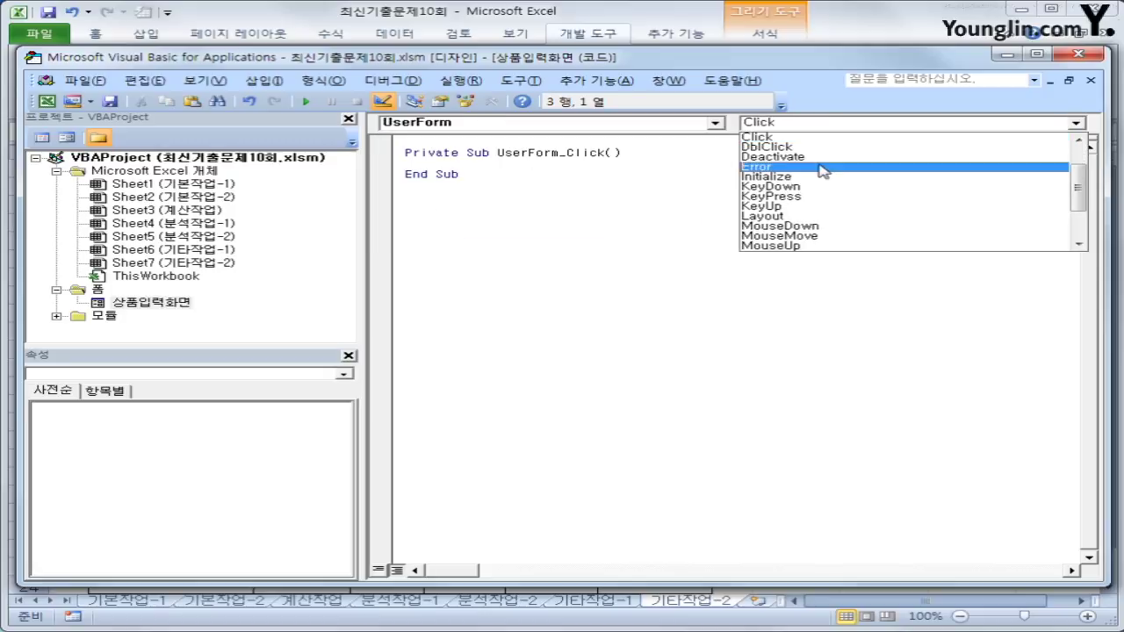
pyautogui.click(817, 178)
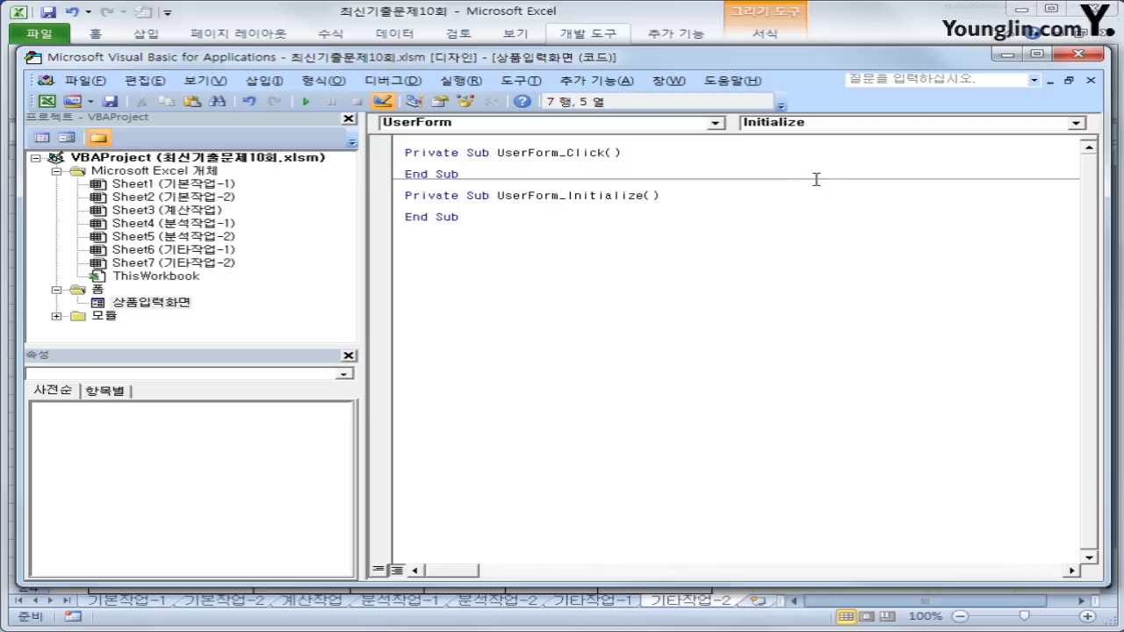
# - In UserForm_Initialize, set the row source of Combo구분 with Combo구분.RowSource = "I6:I10"
pyautogui.write('combo구분.')
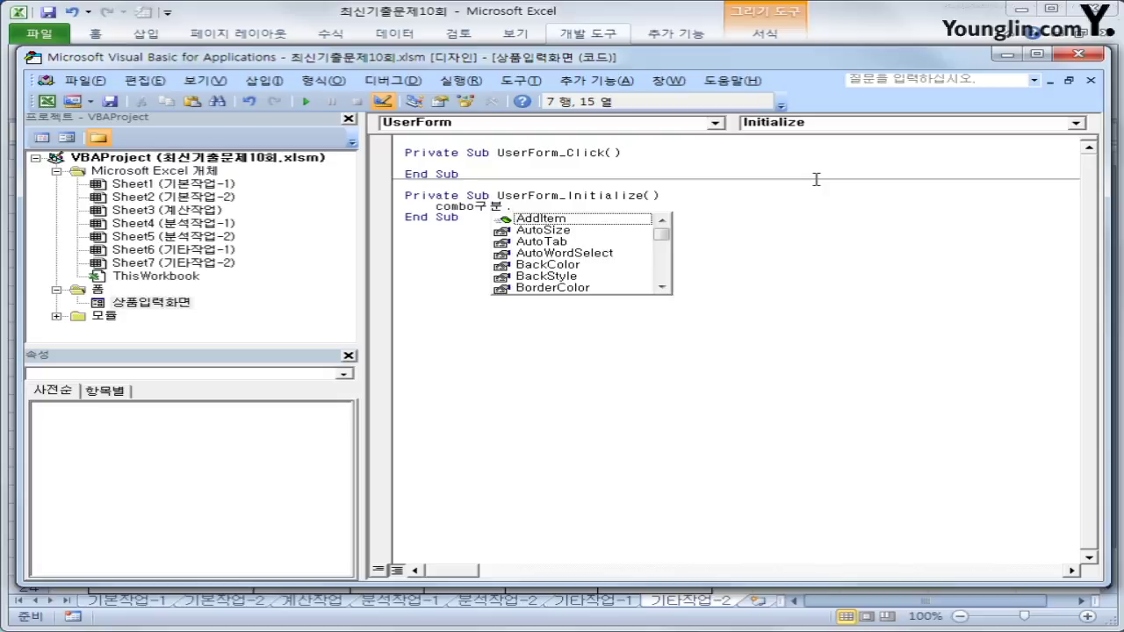
pyautogui.write('ro ="')
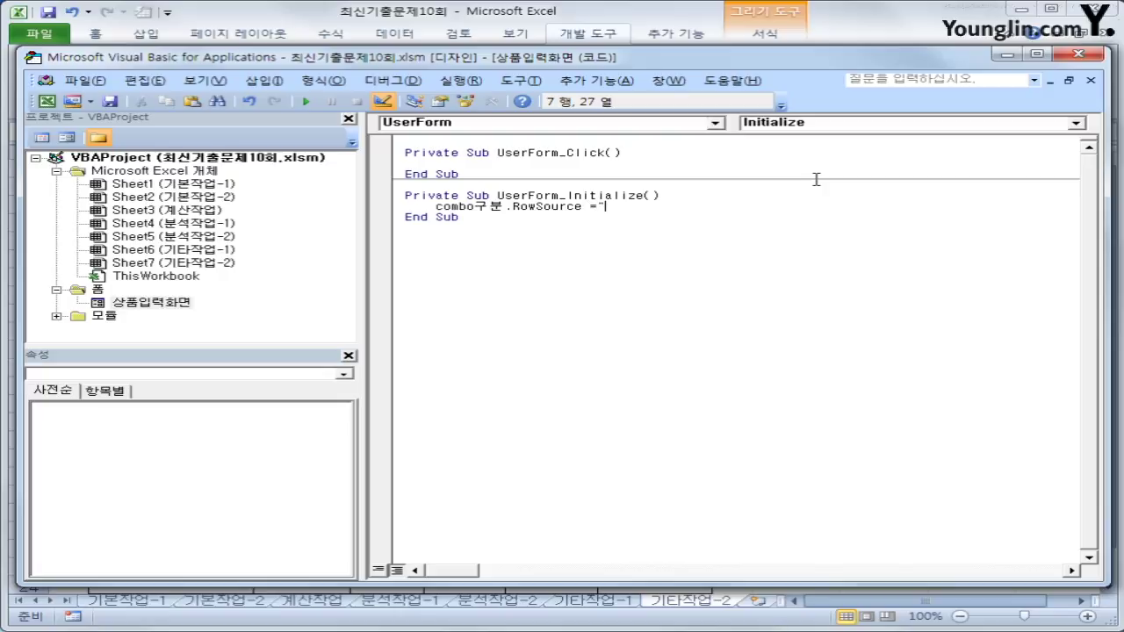
pyautogui.write('I6:I')
pyautogui.write('1')
pyautogui.write('1')
pyautogui.write('0"')
pyautogui.press('Return')
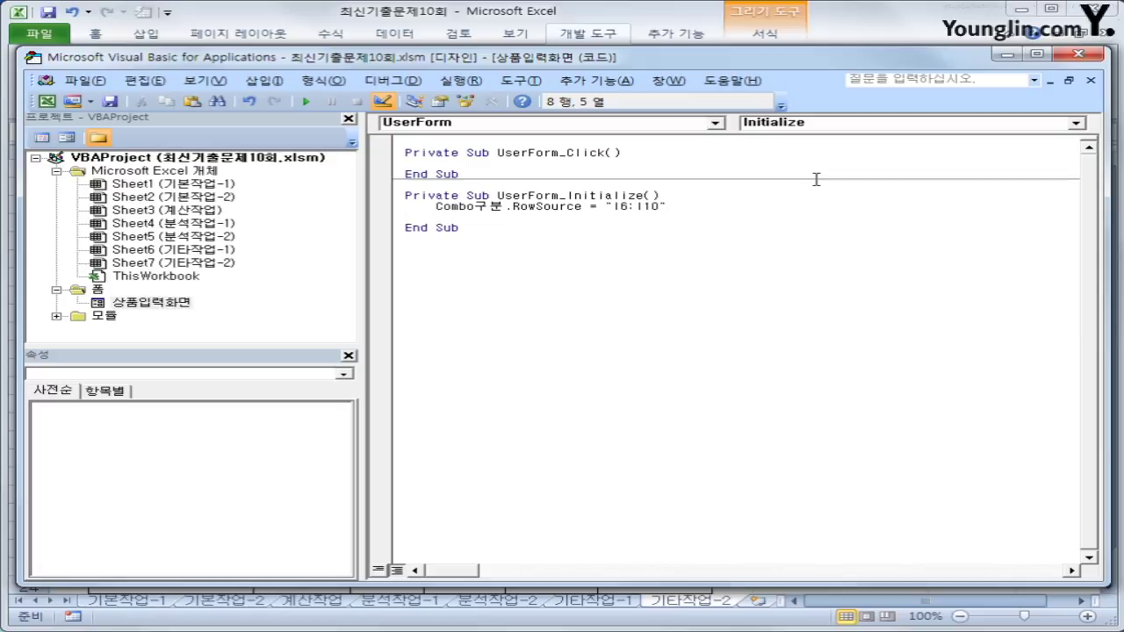
# - Add the line Combo제조방법.RowSource = "I14:I16" to UserForm_Initialize as the manufacturing method list's source
pyautogui.write('ㅊ')
pyautogui.press('BackSpace')
pyautogui.write('combo제조방법.')
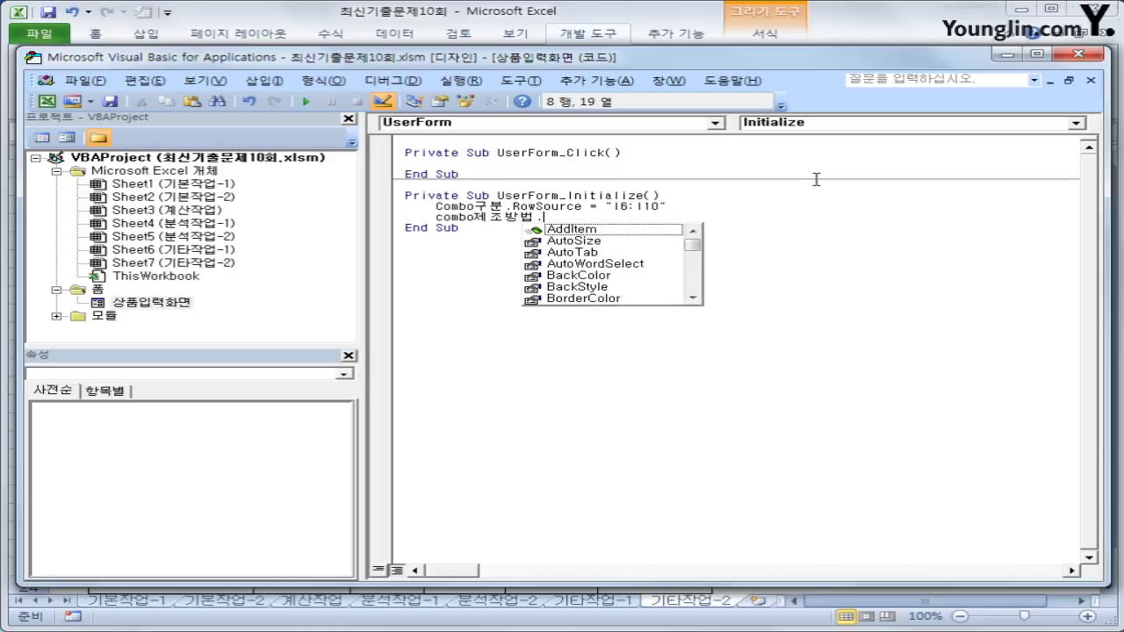
pyautogui.write('ro')
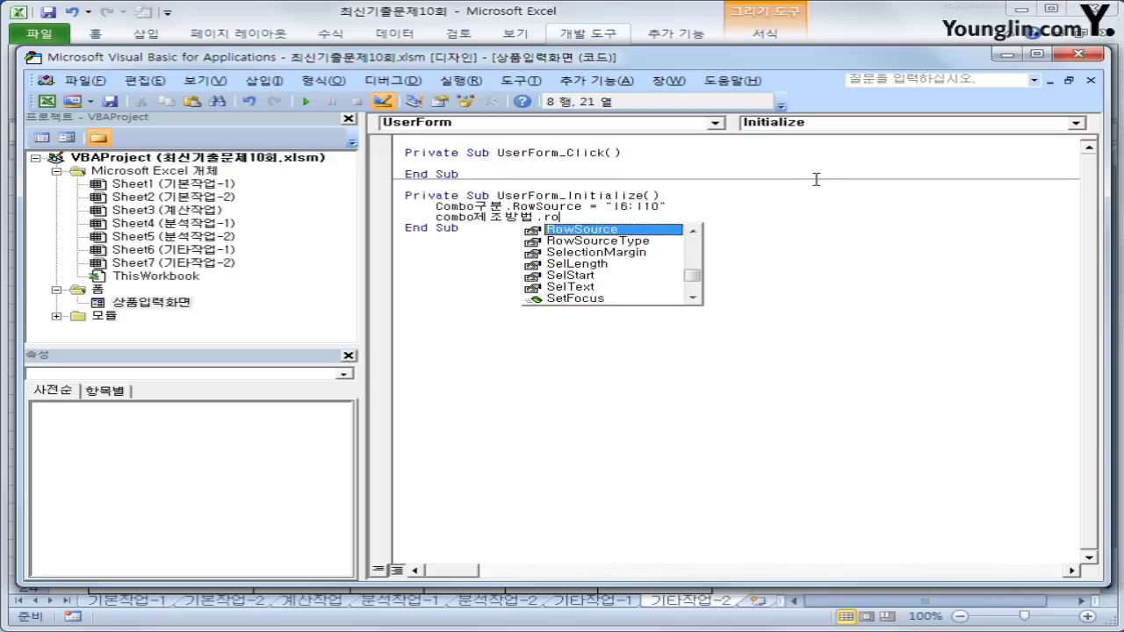
pyautogui.press('Tab')
pyautogui.write('="')
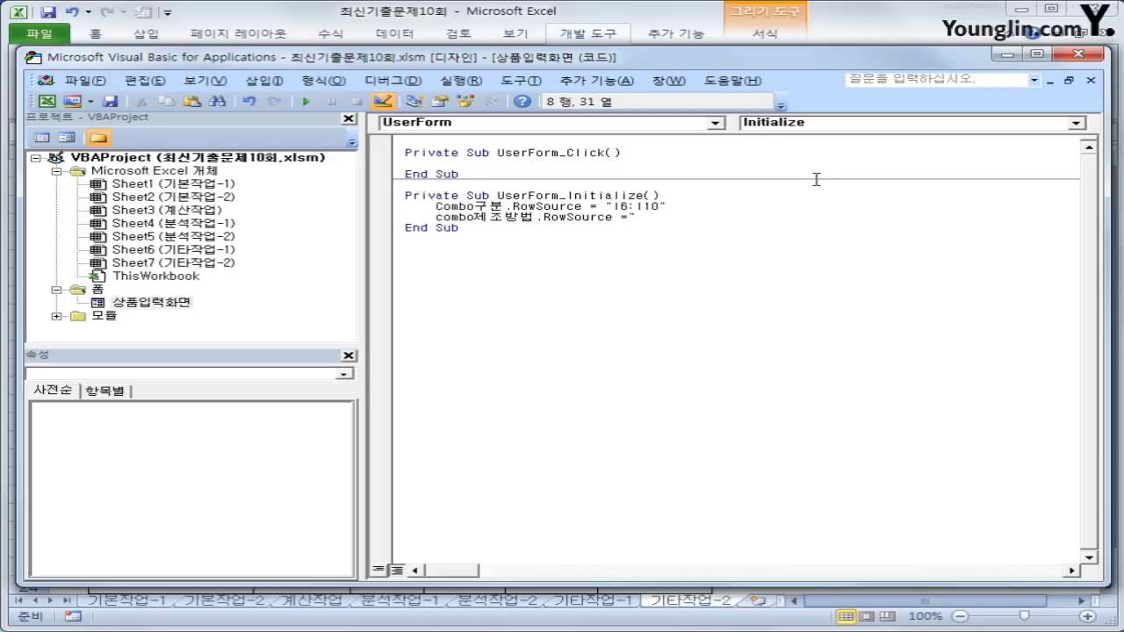
pyautogui.write('I14:I16"')
pyautogui.press('Down')
pyautogui.press('Return')
# - Create the click event procedure of Cmd종료 with the statement Unload Me to close the form
pyautogui.click(603, 123)
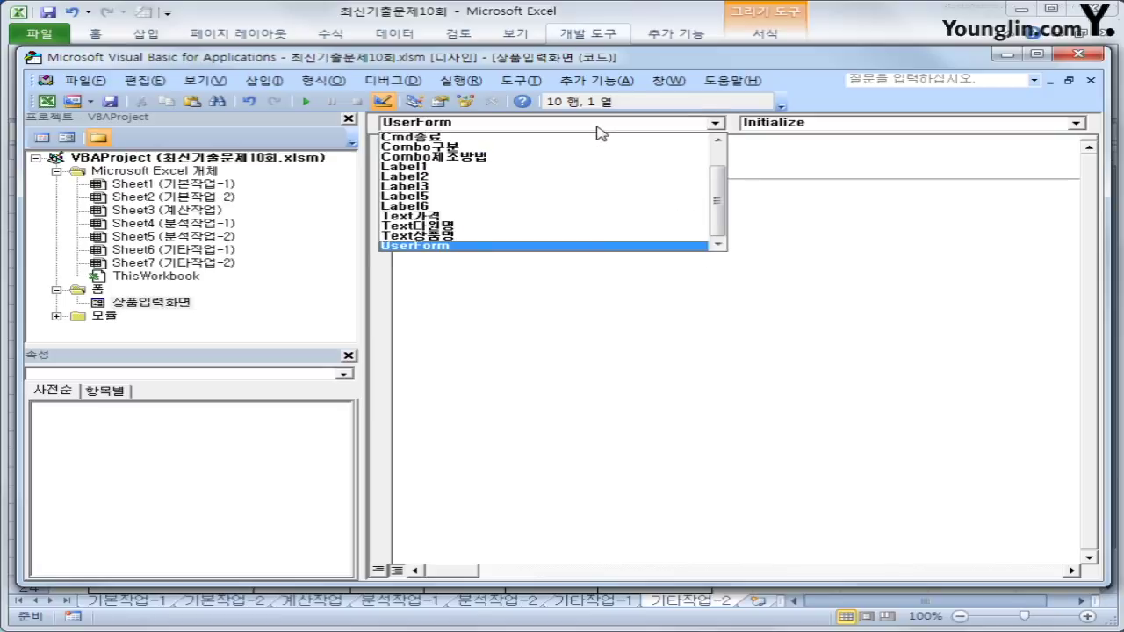
pyautogui.click(551, 142)
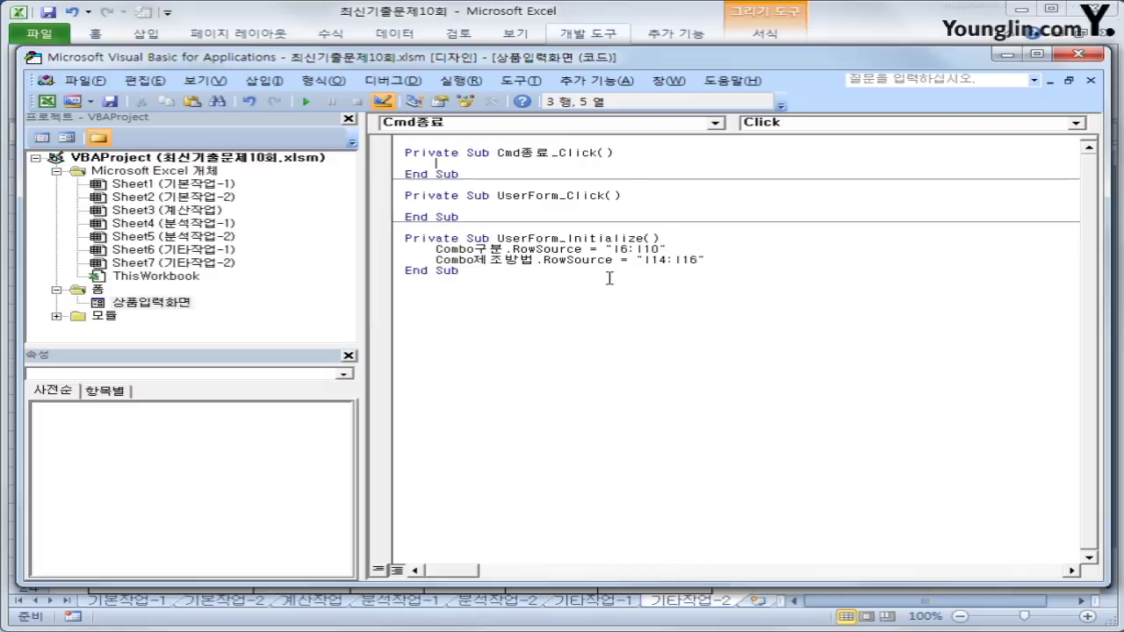
pyautogui.write('unload me')
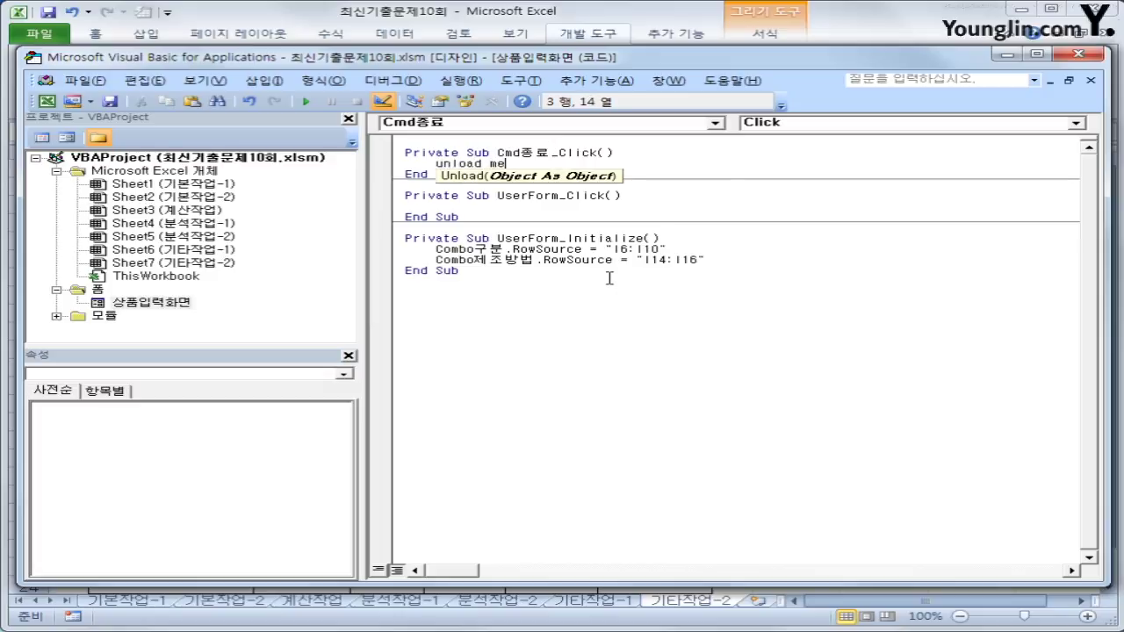
pyautogui.press('Down')
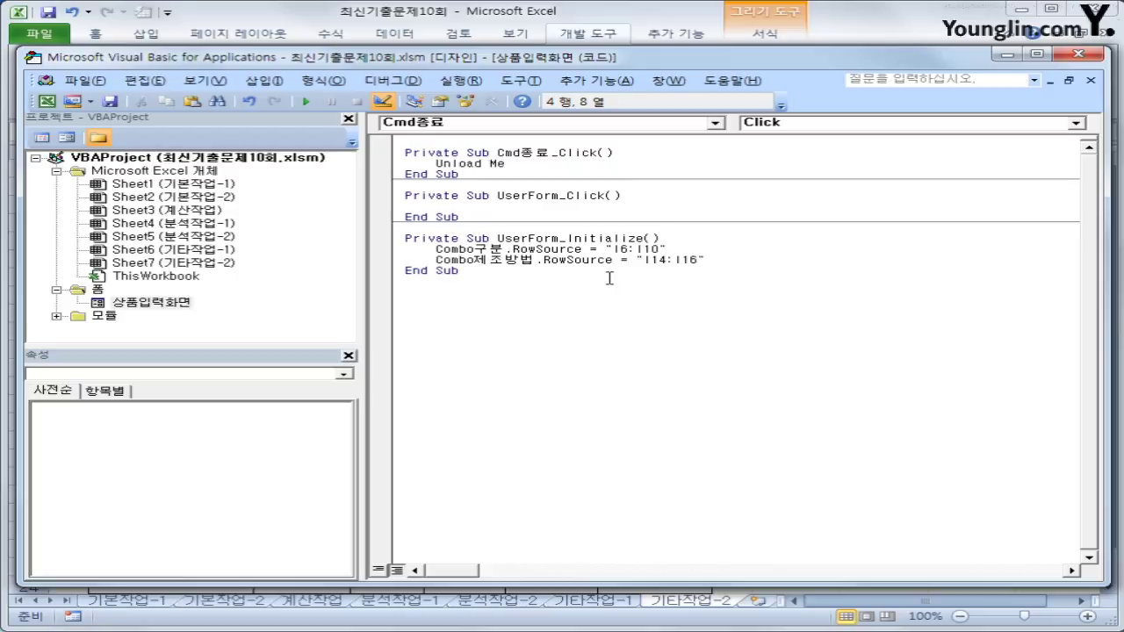
pyautogui.click(572, 346)
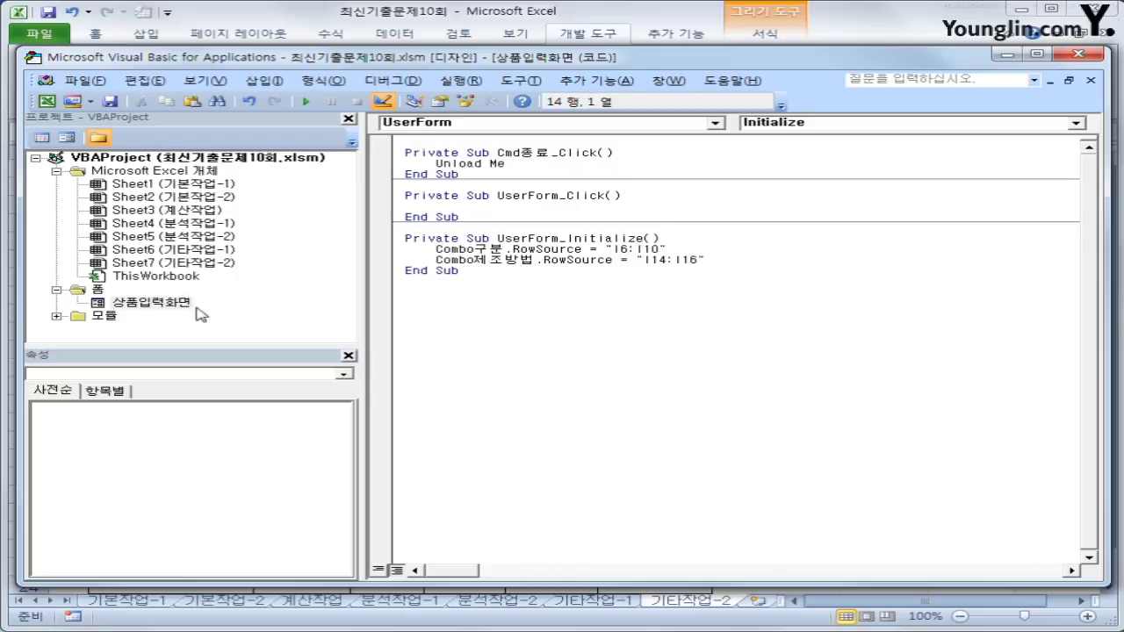
# - Open the 상품입력화면 form's design and create the click event procedure of its 등록 button
pyautogui.doubleClick(130, 307)
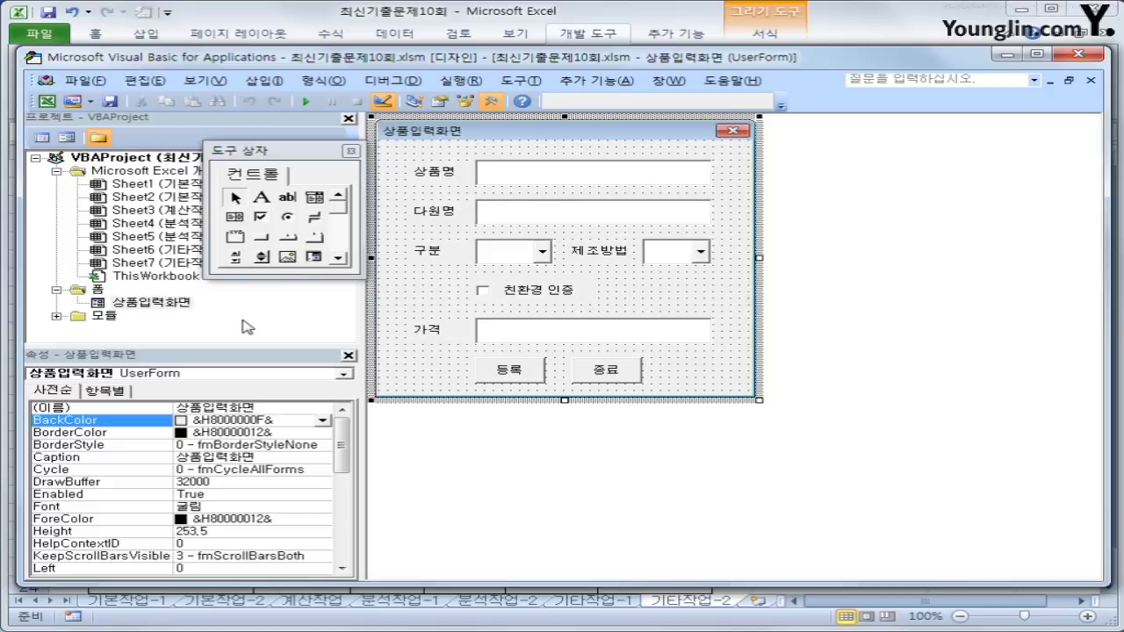
pyautogui.click(512, 372)
pyautogui.doubleClick(514, 371)
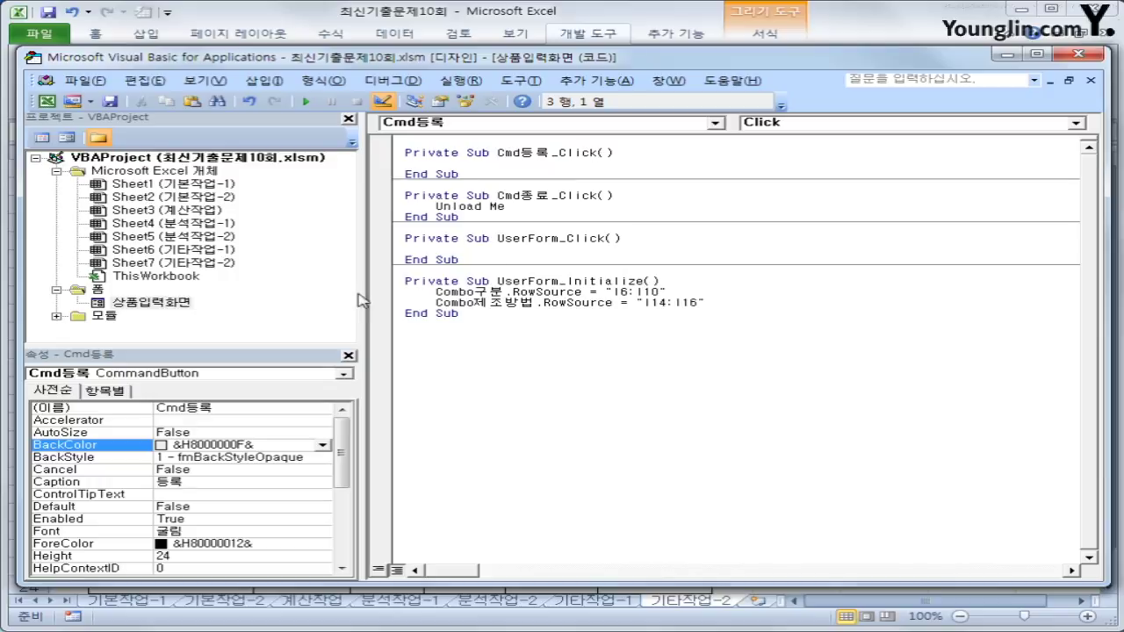
# - Close the code editor, turn off design mode, launch the form with 상품입력, and move it beside the table
pyautogui.click(1079, 55)
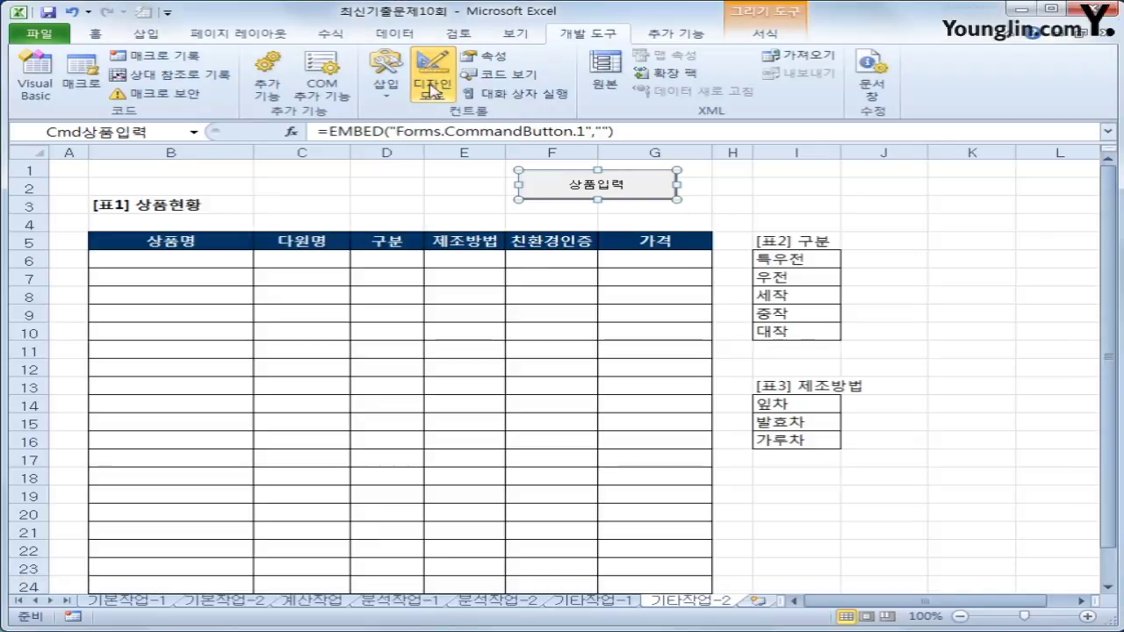
pyautogui.click(433, 85)
pyautogui.click(622, 187)
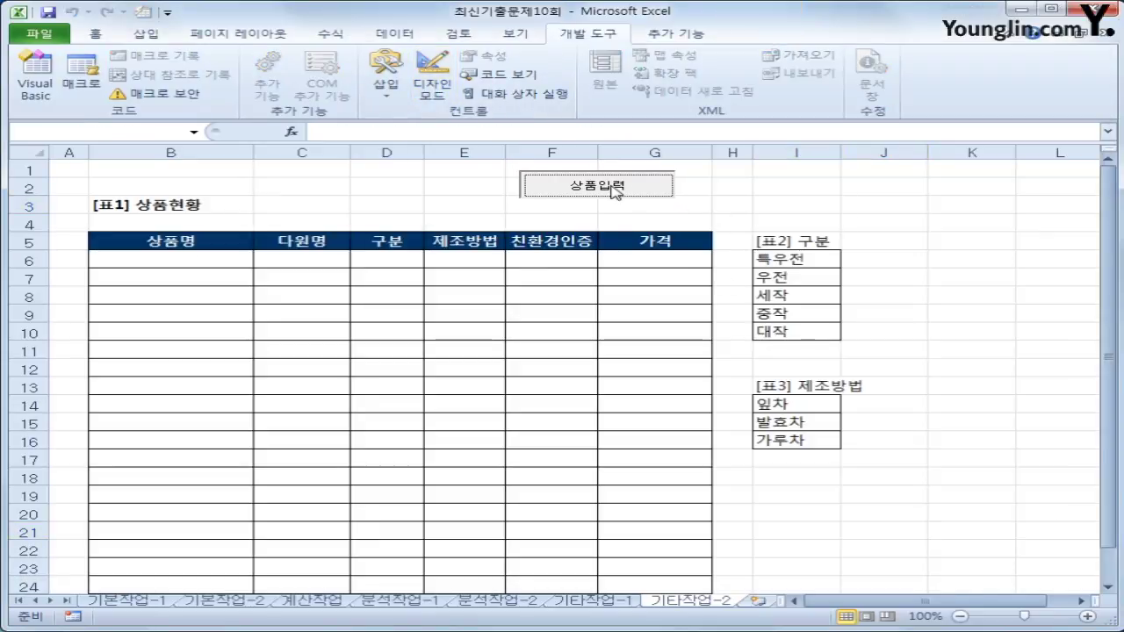
pyautogui.moveTo(597, 191); pyautogui.dragTo(901, 243)
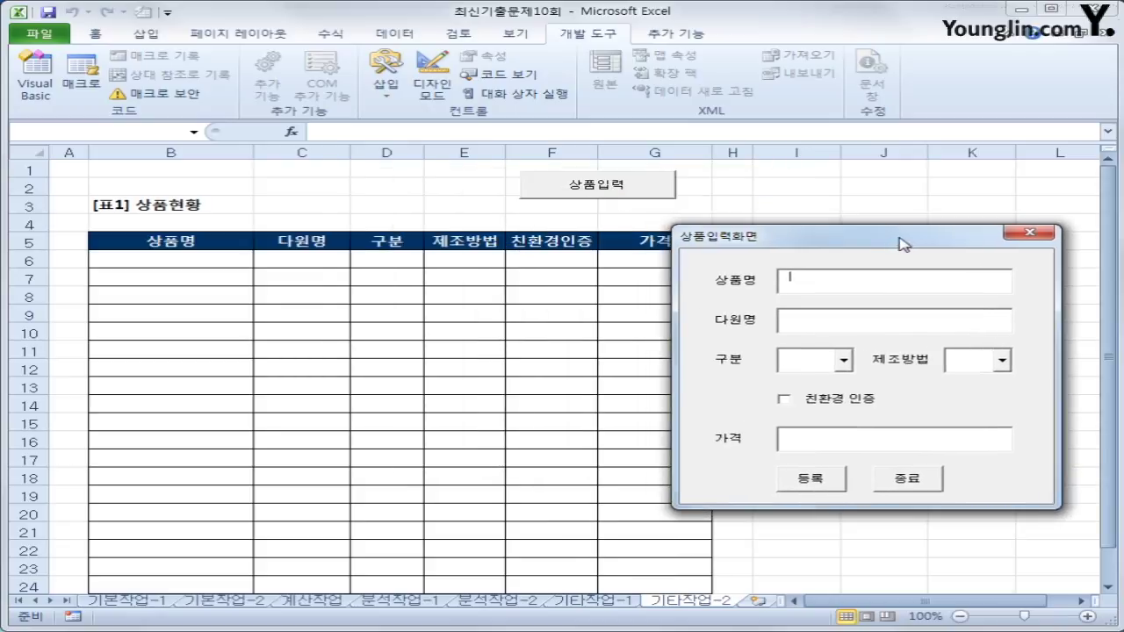
# - Test the form's combo boxes by choosing 특우전 for 구분 and 잎차 for 제조방법
pyautogui.click(795, 320)
pyautogui.click(846, 366)
pyautogui.click(830, 378)
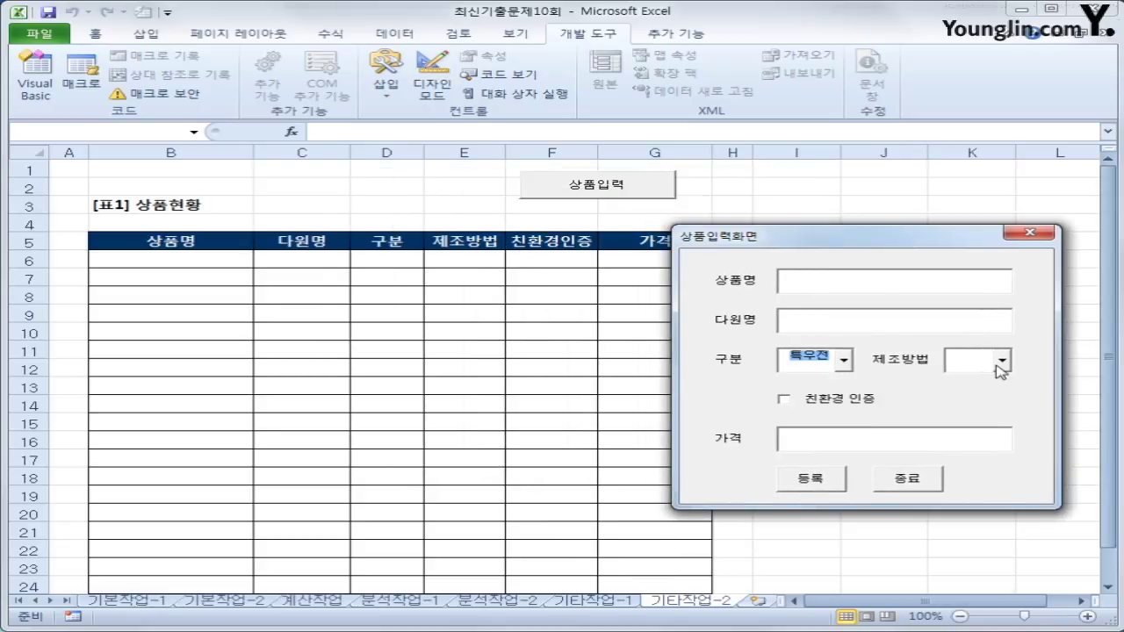
pyautogui.click(1001, 360)
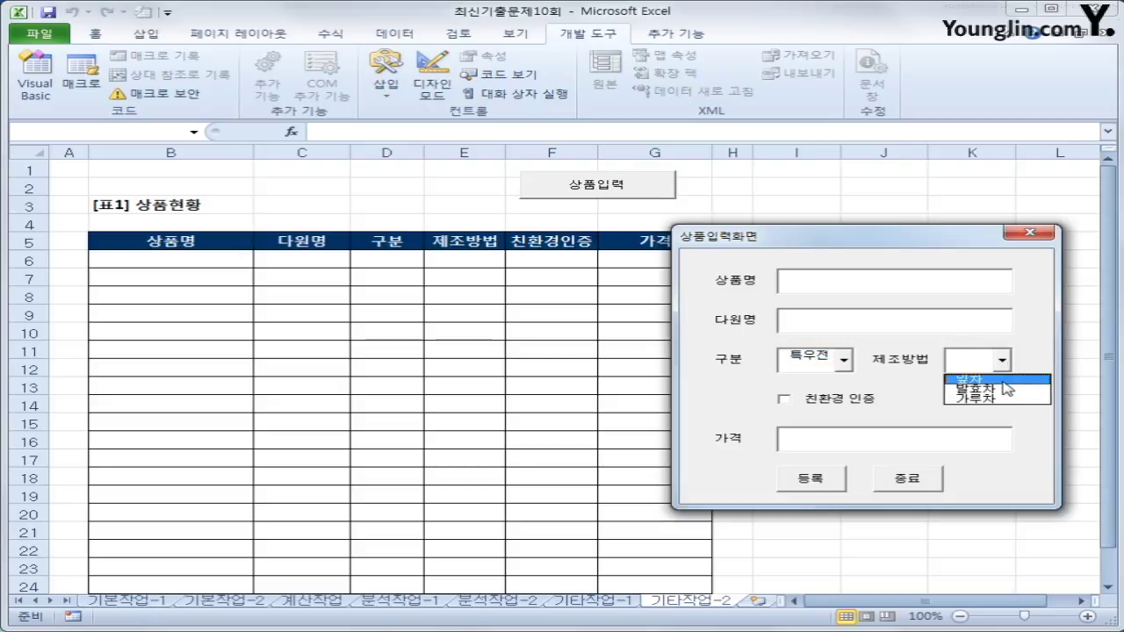
pyautogui.click(1002, 379)
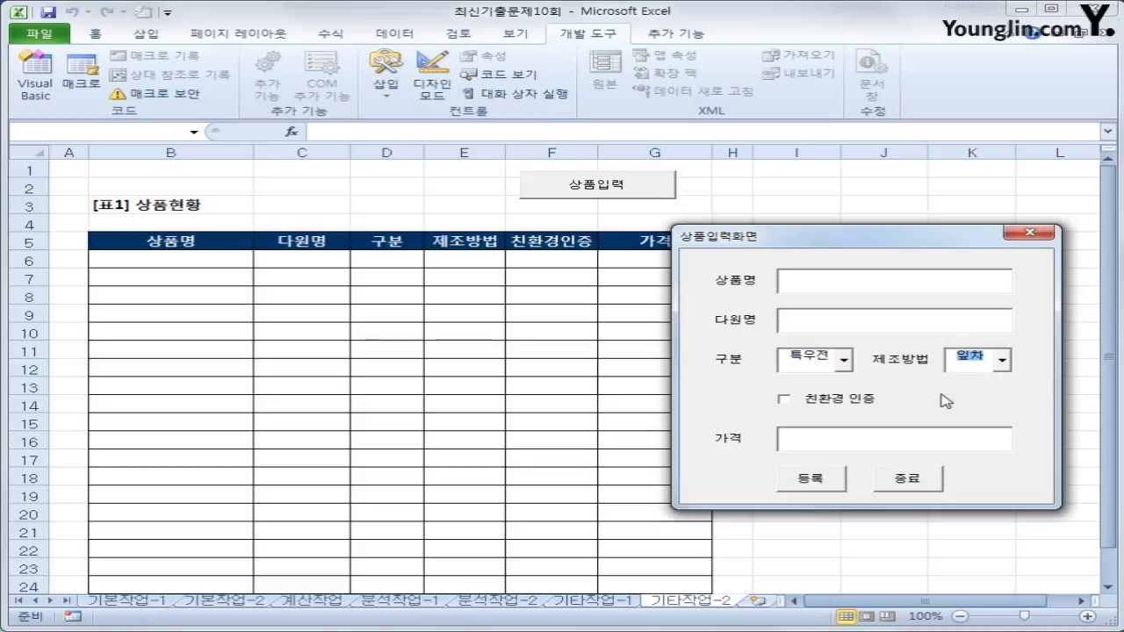
# - Test the form by ticking the 친환경 인증 check box and placing the cursor in the 다원명 and 가격 boxes
pyautogui.click(784, 399)
pyautogui.click(803, 319)
pyautogui.click(805, 437)
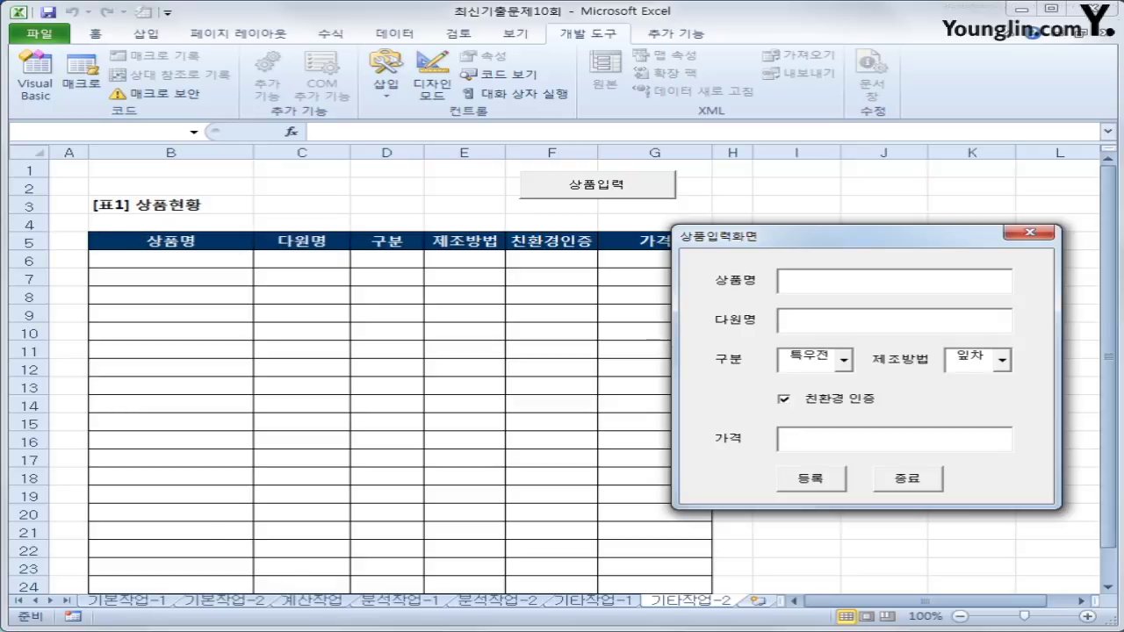
pyautogui.hotkey('ctrl', '2')
pyautogui.moveTo(138, 242); pyautogui.dragTo(173, 219)
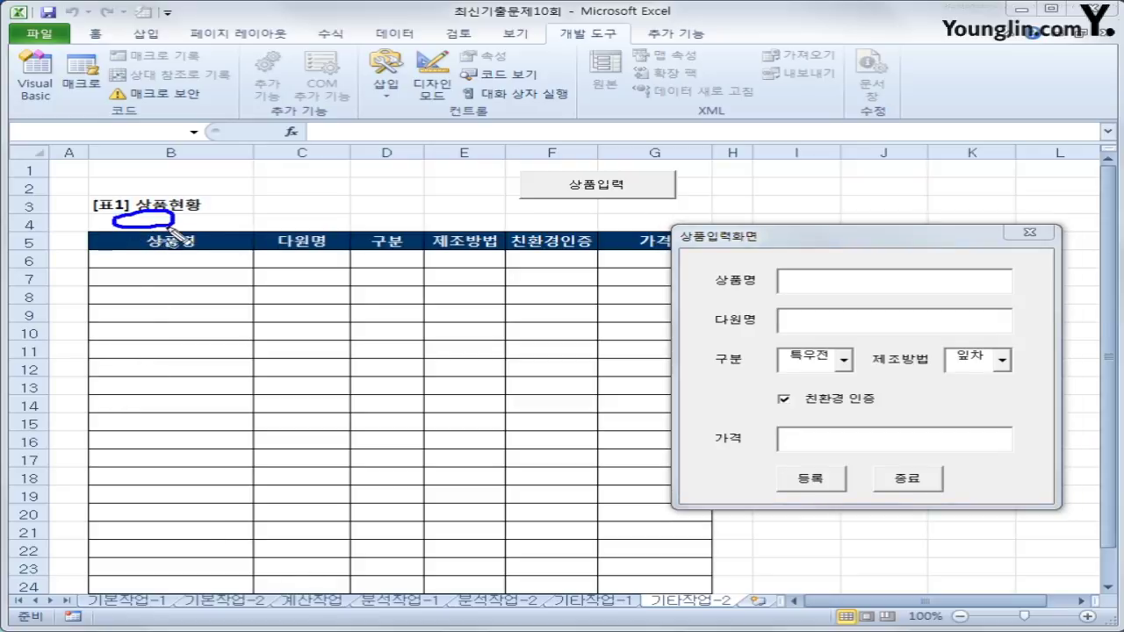
pyautogui.moveTo(88, 241)
pyautogui.mouseDown()
pyautogui.moveTo(110, 255)
pyautogui.moveTo(564, 261)
pyautogui.moveTo(619, 260)
pyautogui.moveTo(630, 241)
pyautogui.moveTo(182, 233)
pyautogui.moveTo(101, 237)
pyautogui.moveTo(83, 251)
pyautogui.mouseUp()
pyautogui.click(240, 165)
pyautogui.moveTo(255, 180); pyautogui.dragTo(255, 227)
pyautogui.moveTo(237, 263); pyautogui.dragTo(239, 267)
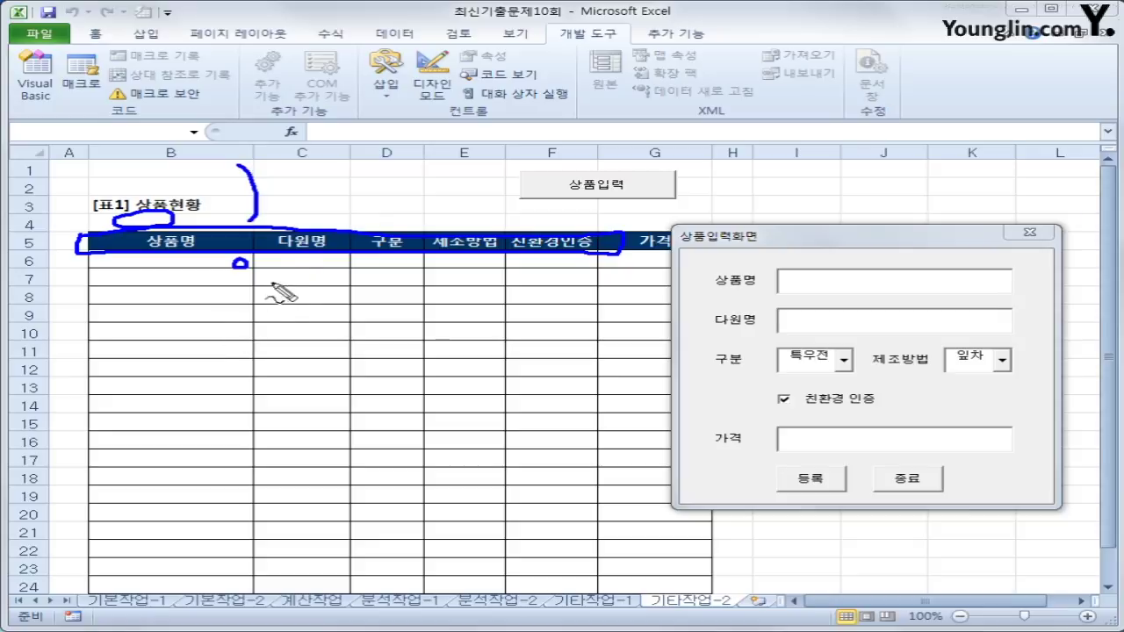
pyautogui.moveTo(303, 332)
pyautogui.mouseDown()
pyautogui.moveTo(339, 330)
pyautogui.moveTo(312, 332)
pyautogui.moveTo(384, 362)
pyautogui.mouseUp()
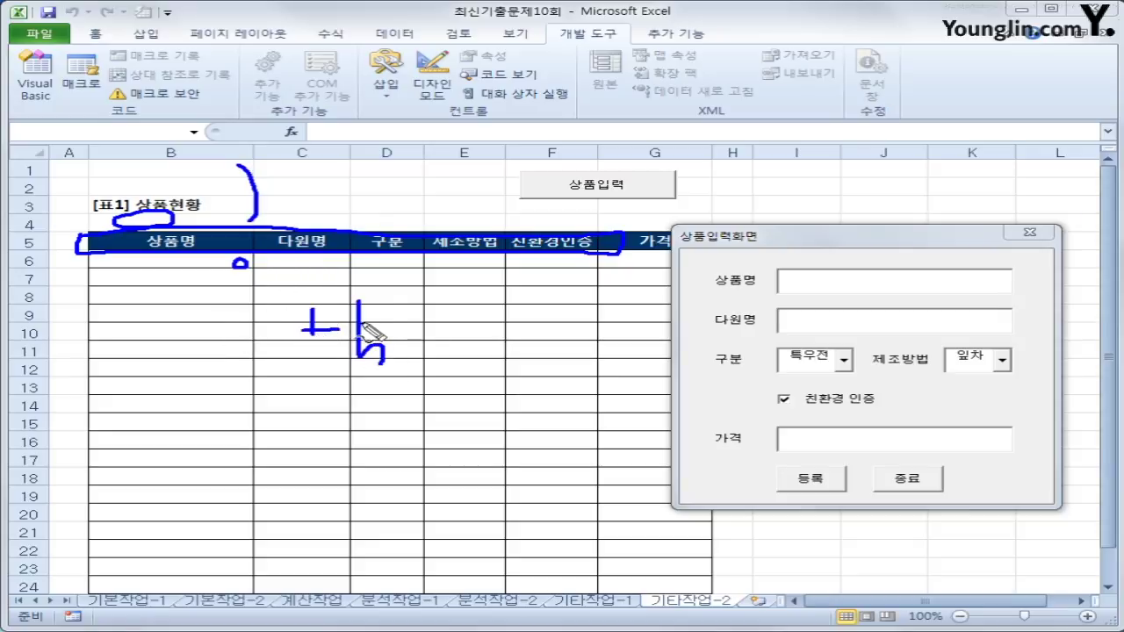
pyautogui.moveTo(357, 310); pyautogui.dragTo(392, 309)
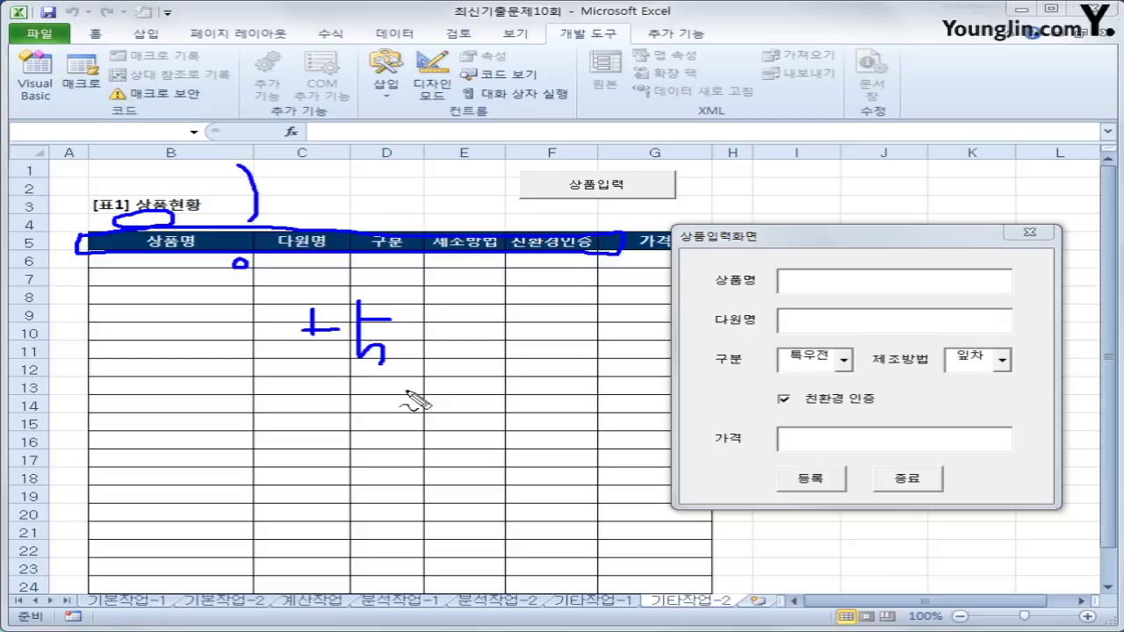
pyautogui.moveTo(156, 156); pyautogui.dragTo(187, 173)
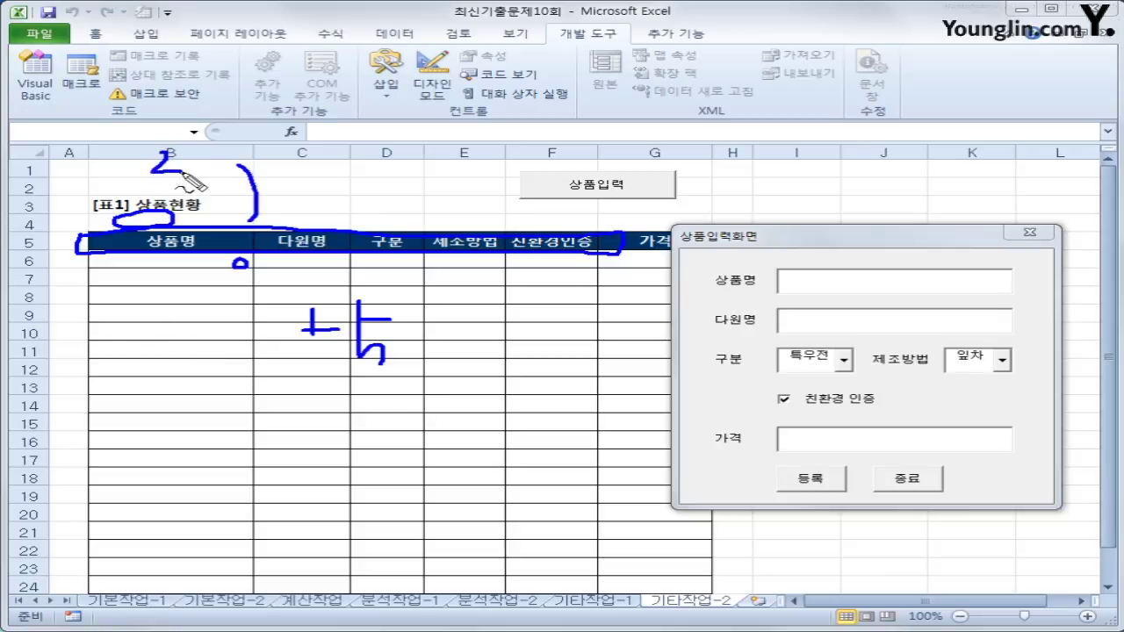
pyautogui.moveTo(312, 174)
pyautogui.mouseDown()
pyautogui.moveTo(334, 187)
pyautogui.moveTo(313, 201)
pyautogui.mouseUp()
pyautogui.moveTo(378, 181)
pyautogui.mouseDown()
pyautogui.moveTo(379, 200)
pyautogui.moveTo(417, 204)
pyautogui.moveTo(400, 211)
pyautogui.mouseUp()
pyautogui.moveTo(454, 175); pyautogui.dragTo(483, 223)
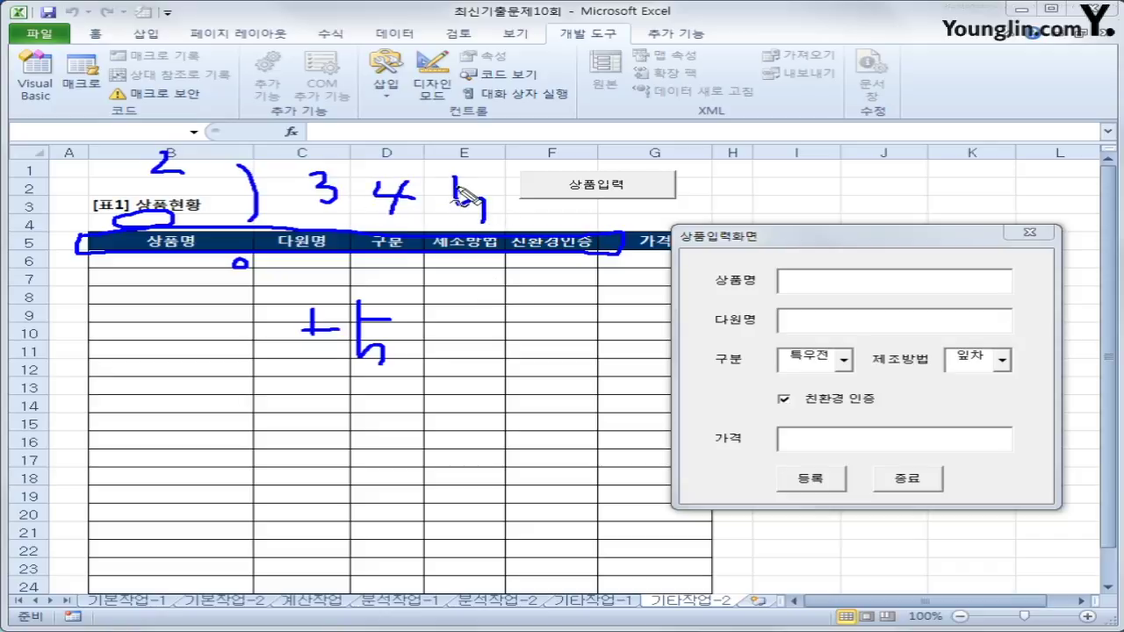
pyautogui.moveTo(455, 185); pyautogui.dragTo(494, 186)
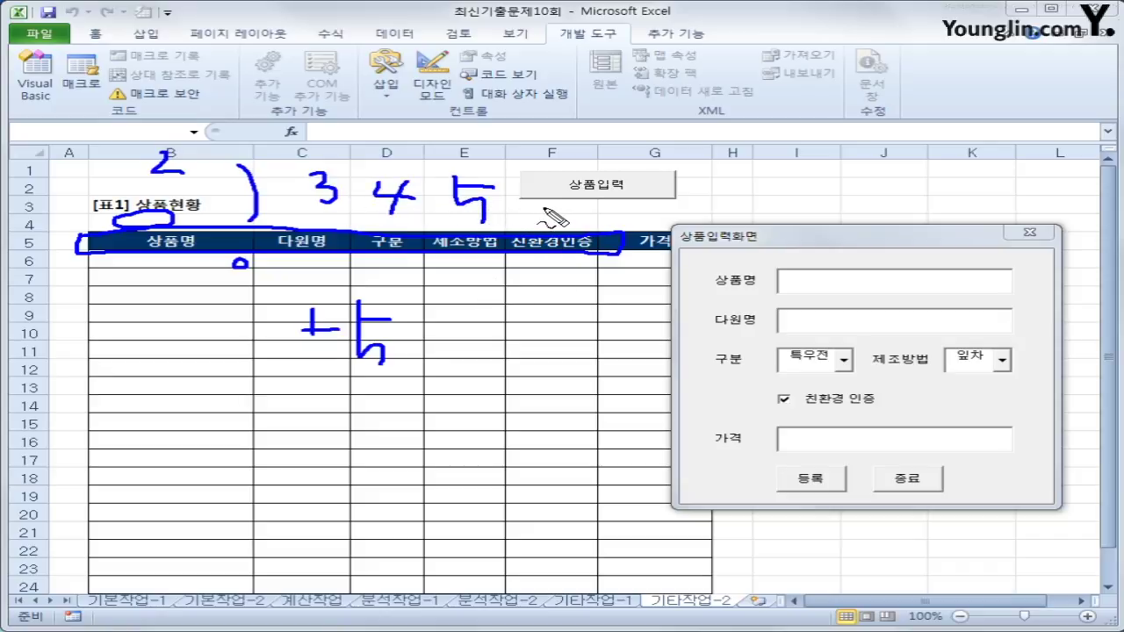
pyautogui.moveTo(555, 209)
pyautogui.mouseDown()
pyautogui.moveTo(544, 231)
pyautogui.moveTo(548, 222)
pyautogui.mouseUp()
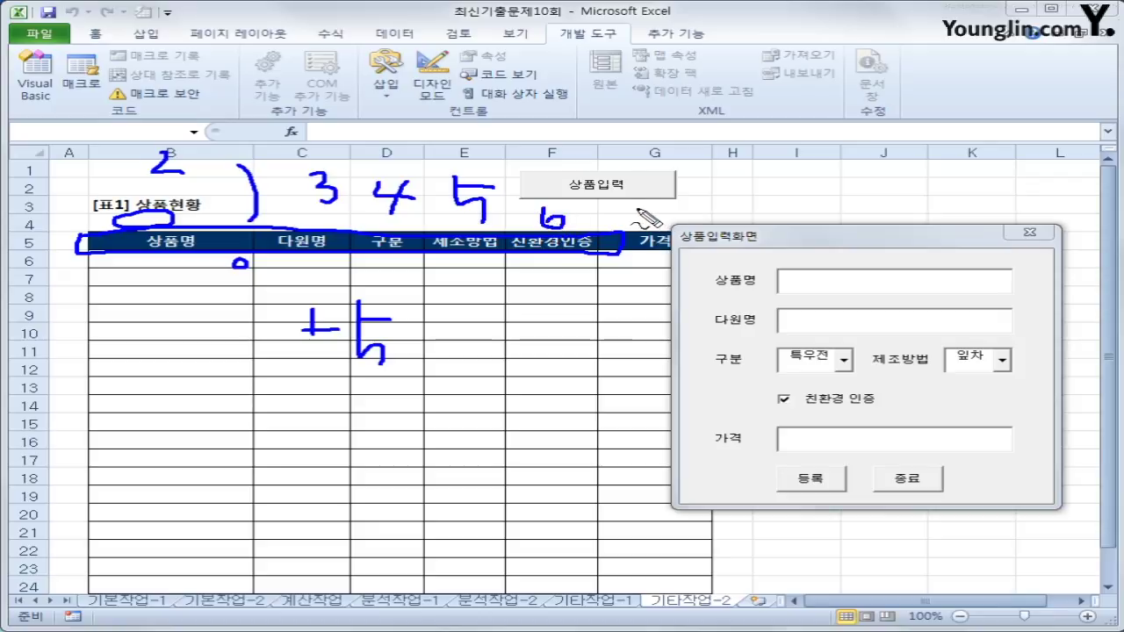
pyautogui.moveTo(634, 213)
pyautogui.mouseDown()
pyautogui.moveTo(660, 209)
pyautogui.moveTo(648, 234)
pyautogui.mouseUp()
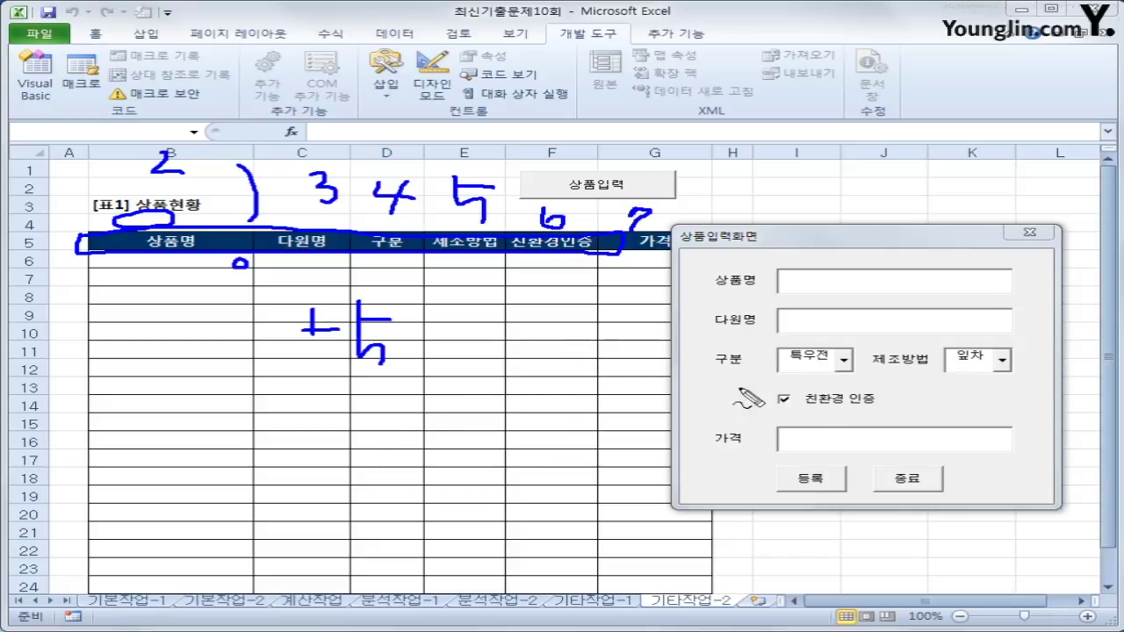
pyautogui.moveTo(560, 263)
pyautogui.mouseDown()
pyautogui.moveTo(557, 272)
pyautogui.moveTo(568, 261)
pyautogui.moveTo(555, 262)
pyautogui.mouseUp()
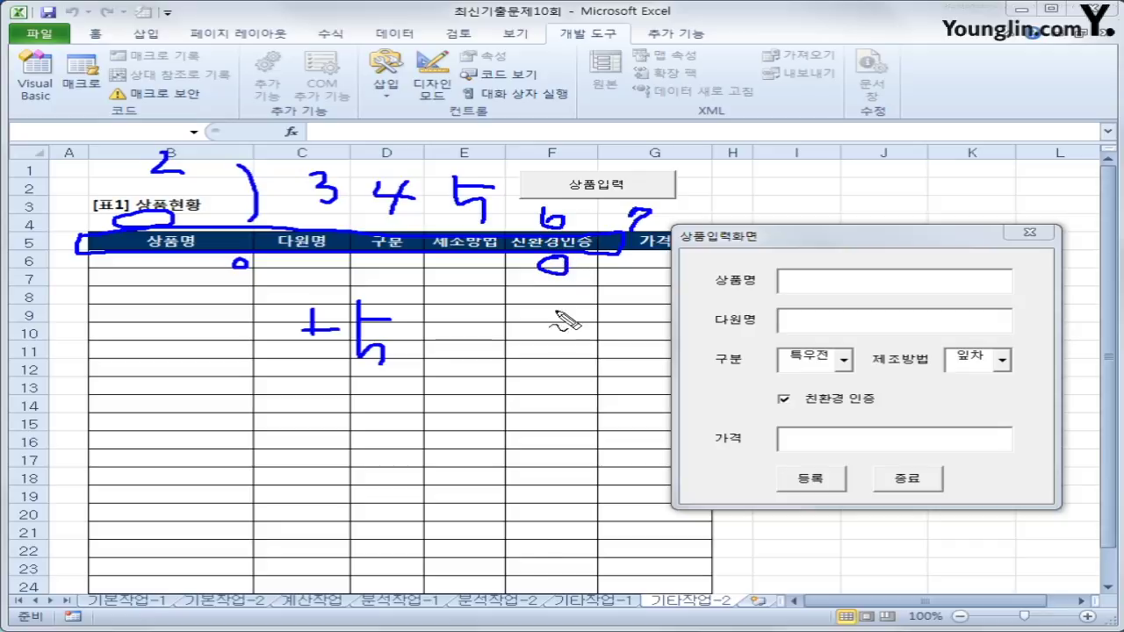
pyautogui.press('Escape')
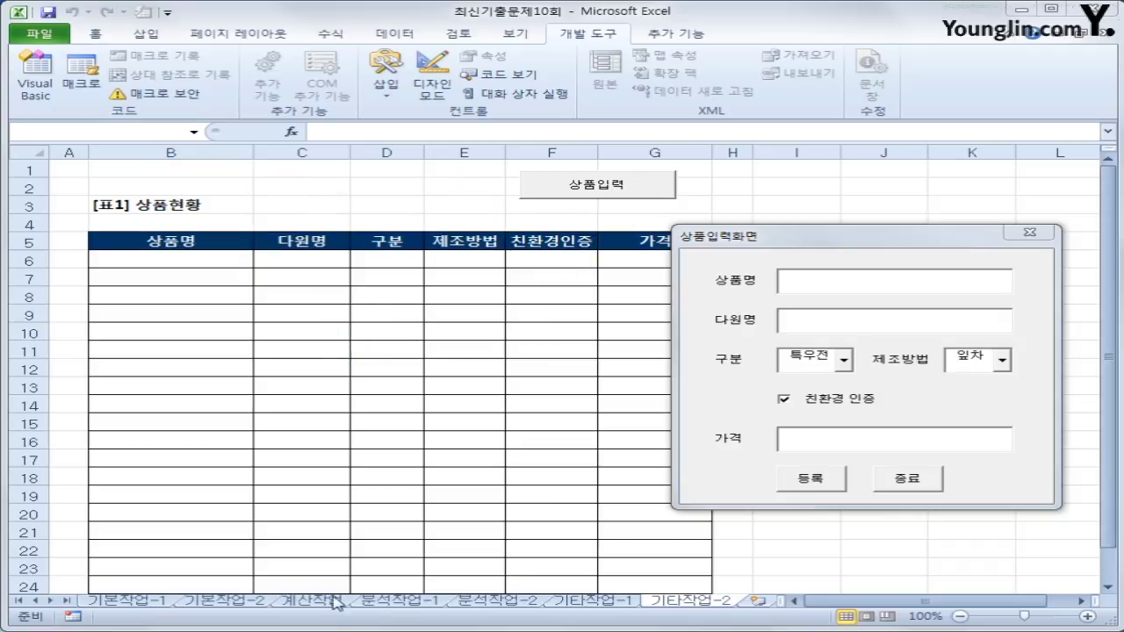
# - Close the form with 종료, reopen its code, and add i = Range("B5").CurrentRegion.Rows.Count + 5 to Cmd등록_Click
pyautogui.click(930, 480)
pyautogui.click(39, 88)
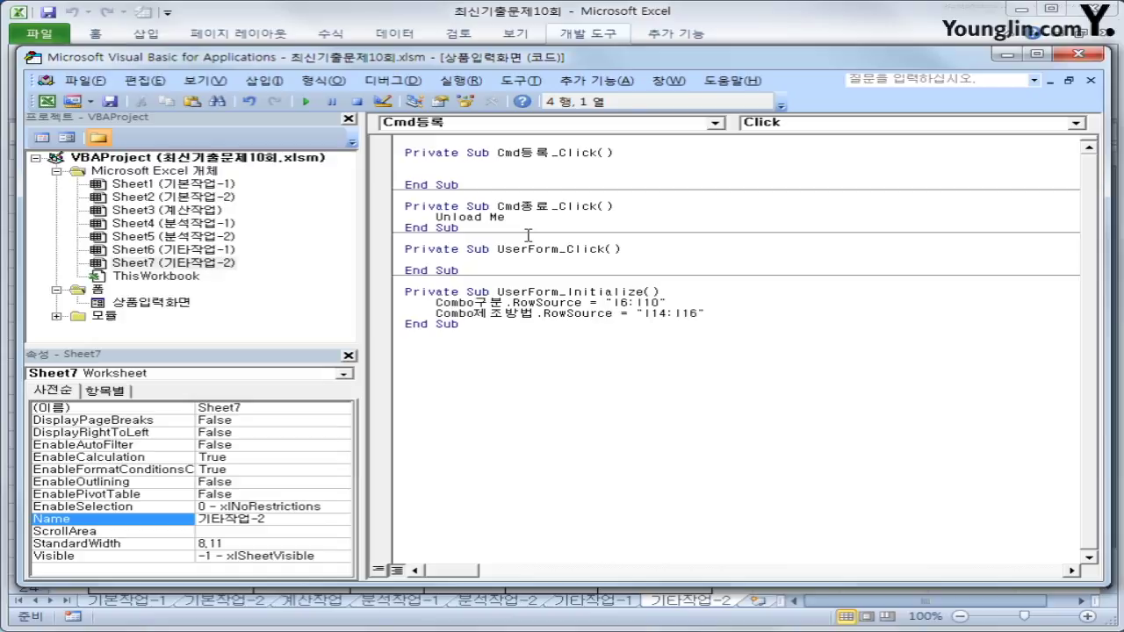
pyautogui.press('Tab')
pyautogui.write('i = range("')
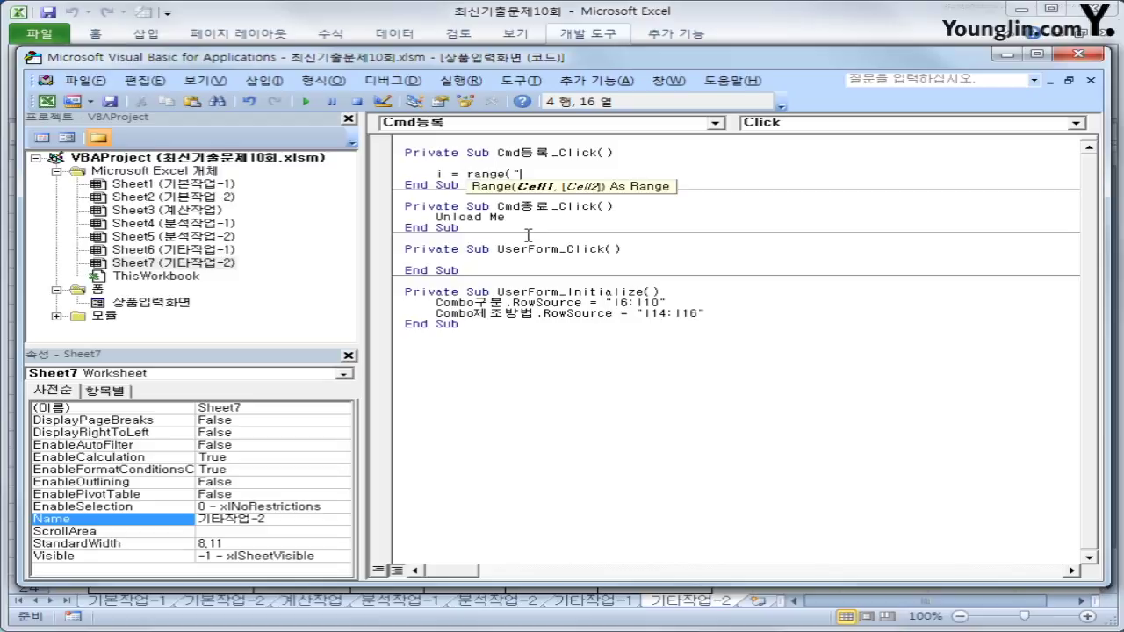
pyautogui.write('B5").cu')
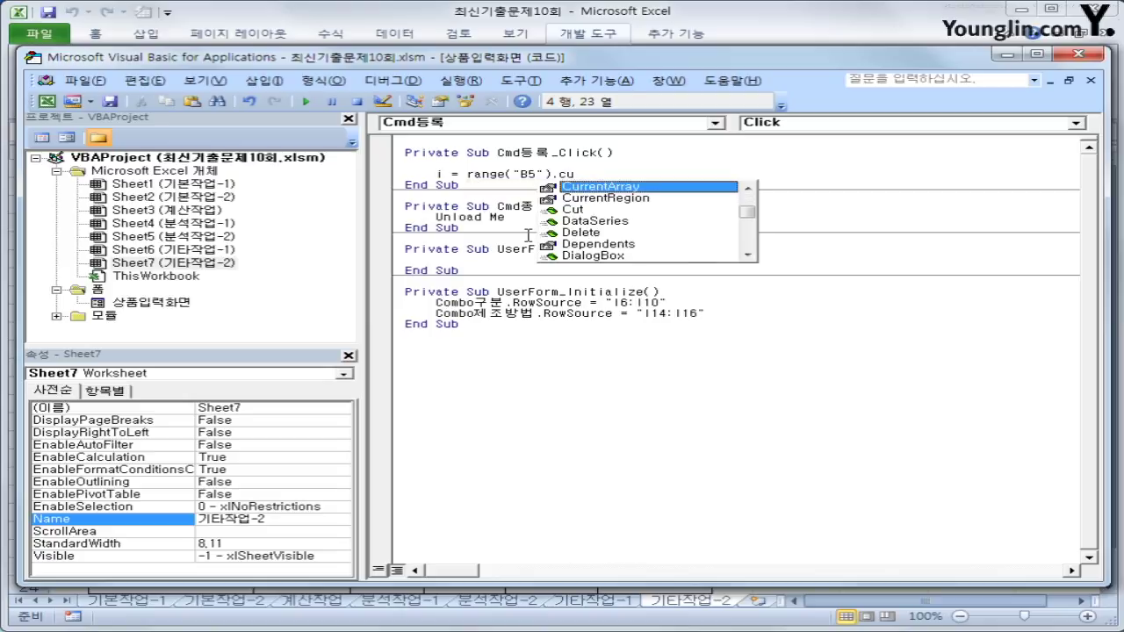
pyautogui.press('Down')
pyautogui.press('Tab')
pyautogui.write('.CurrentRegion.Rows')
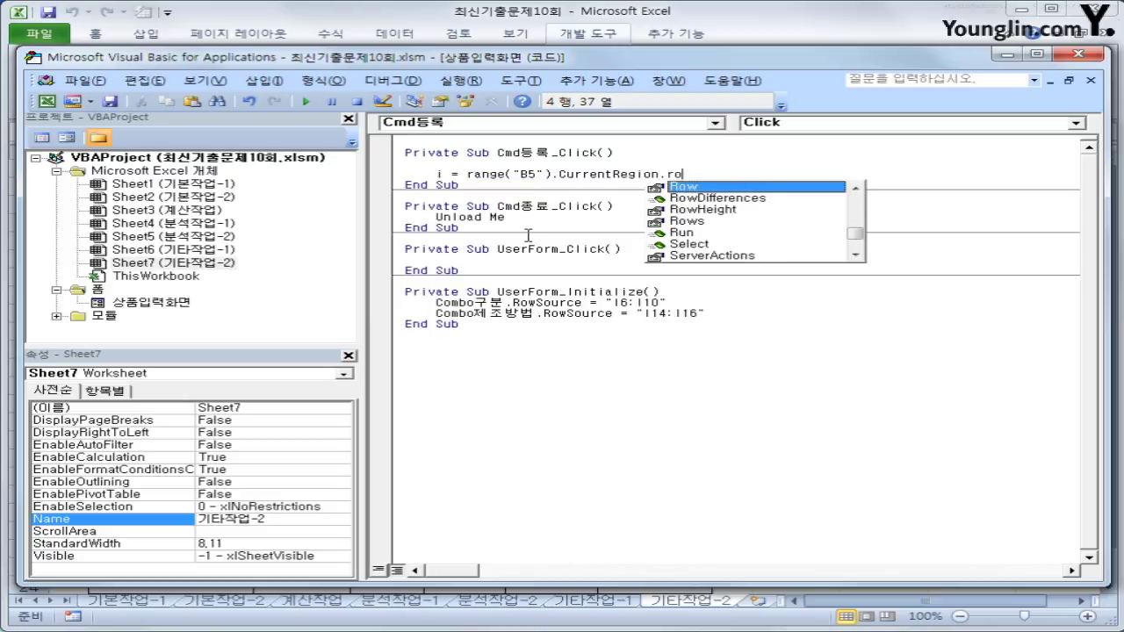
pyautogui.write('.Count +')
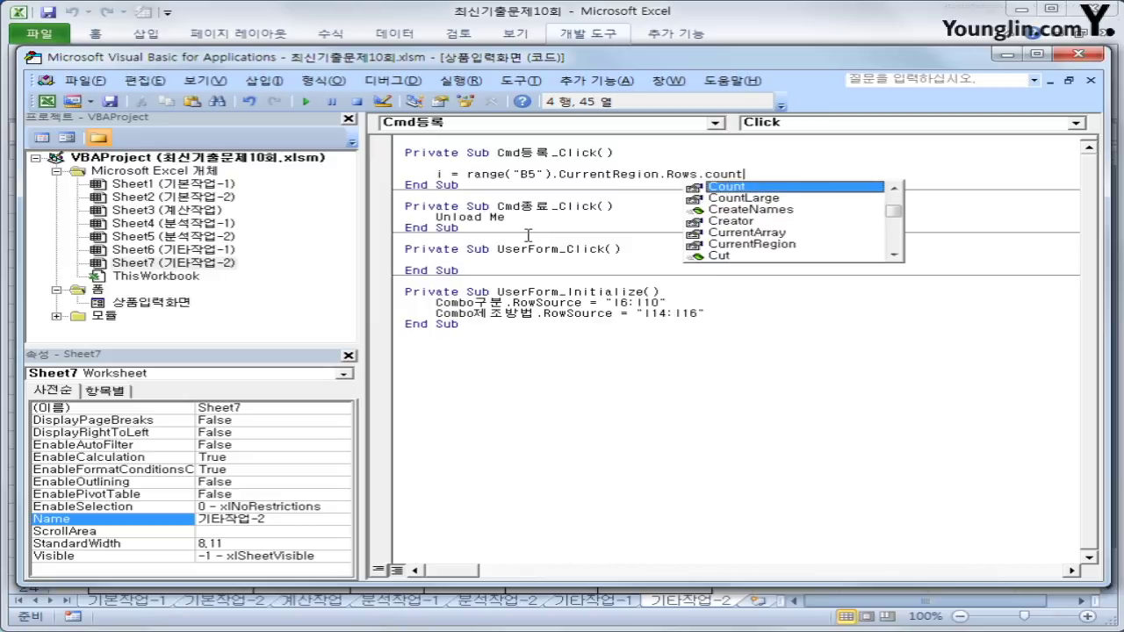
pyautogui.write(' 5')
pyautogui.press('Return')
pyautogui.press('Return')
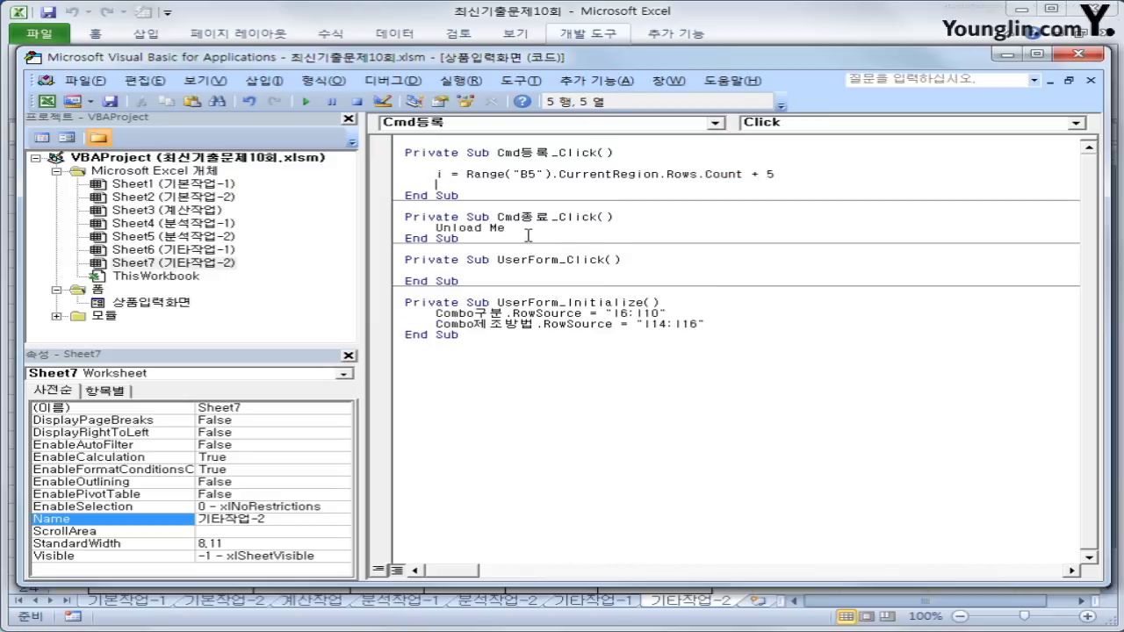
# - Add the statement Cells(i, 2) = Text상품명 below the row calculation in Cmd등록_Click
pyautogui.write('cells')
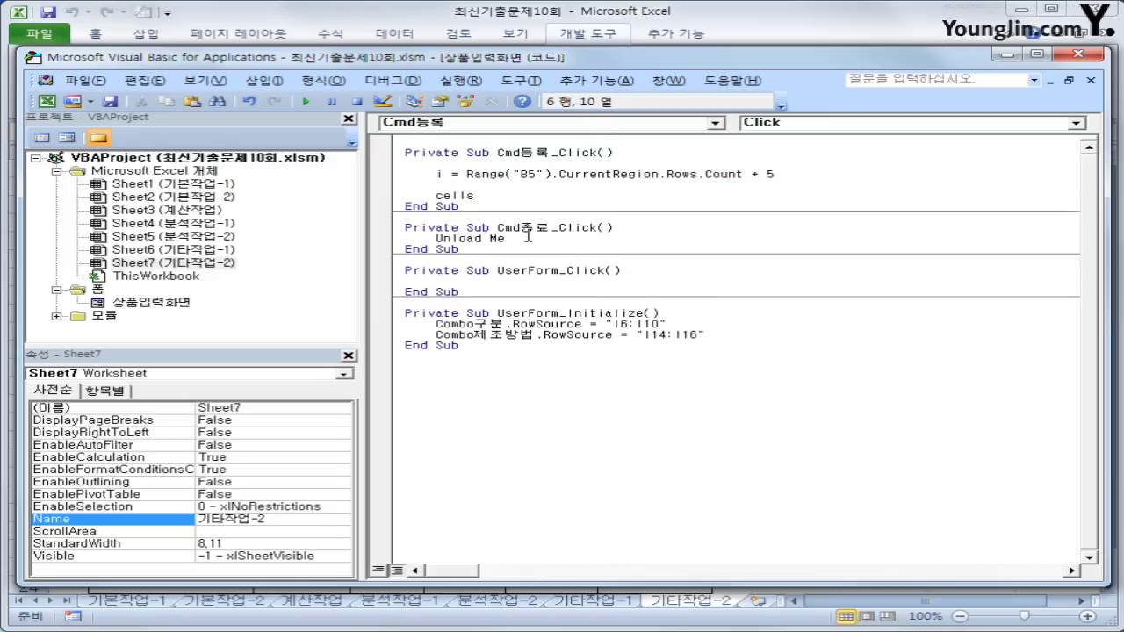
pyautogui.write('(i,2) = textㅅ상품명')
pyautogui.press('Return')
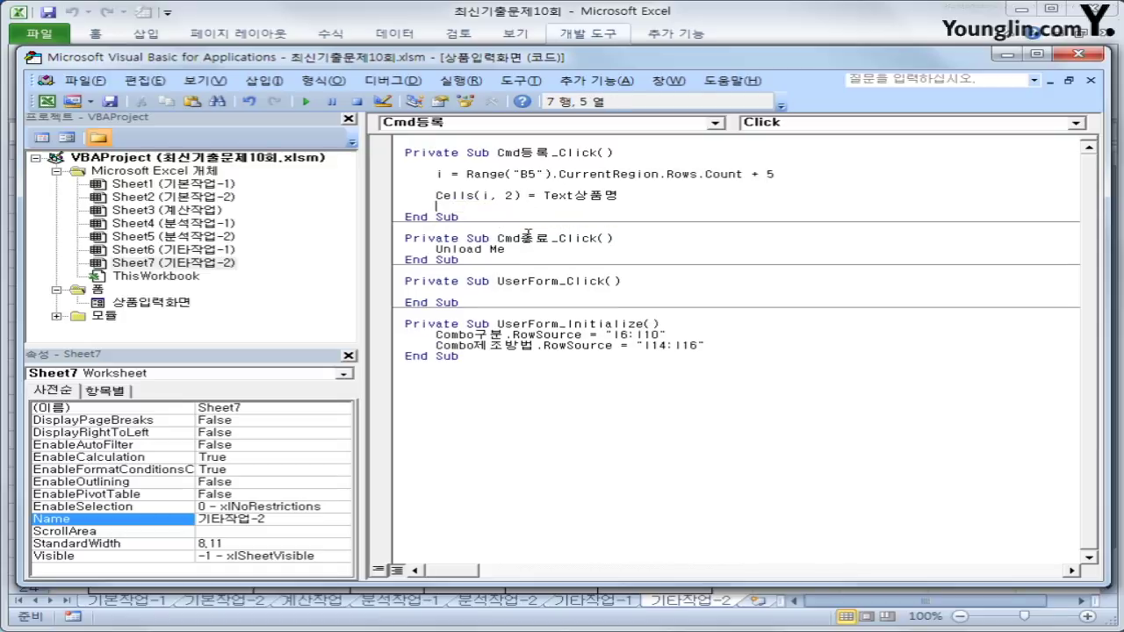
# - Duplicate the Cells(i, 2) = Text상품명 statement three times directly below the original
pyautogui.press('Up')
pyautogui.hotkey('shift', 'End')
pyautogui.hotkey('ctrl', 'c')
pyautogui.press('Down')
pyautogui.hotkey('ctrl', 'v')
pyautogui.press('Return')
pyautogui.press('Return')
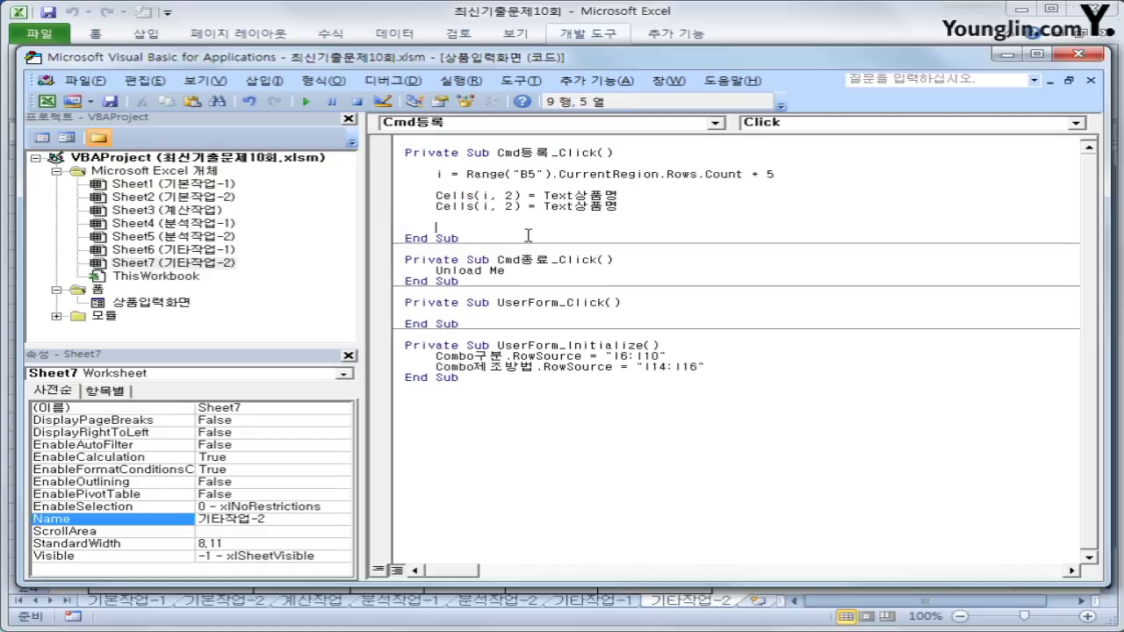
pyautogui.hotkey('ctrl', 'v')
pyautogui.press('Return')
pyautogui.hotkey('ctrl', 'v')
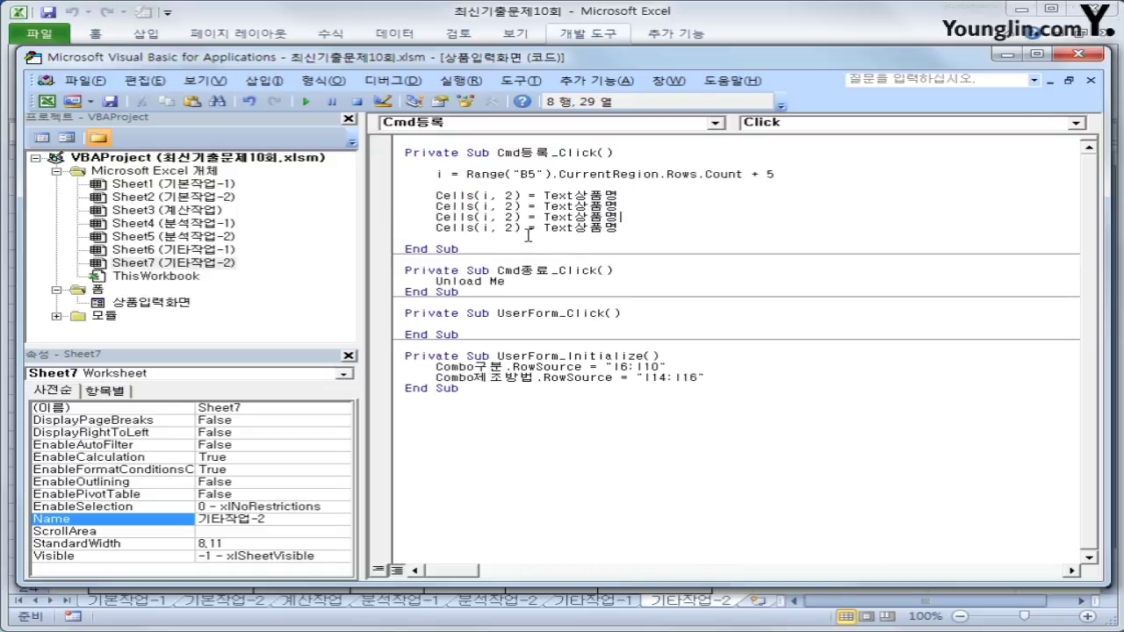
# - Change the second copied statement line to Cells(i, 3) = Text다원명
pyautogui.press('Right')
pyautogui.press('Right')
pyautogui.press('Right')
pyautogui.press('Right')
pyautogui.press('Right')
pyautogui.press('Right')
pyautogui.press('Right')
pyautogui.hotkey('shift', 'Right')
pyautogui.hotkey('shift', 'Right')
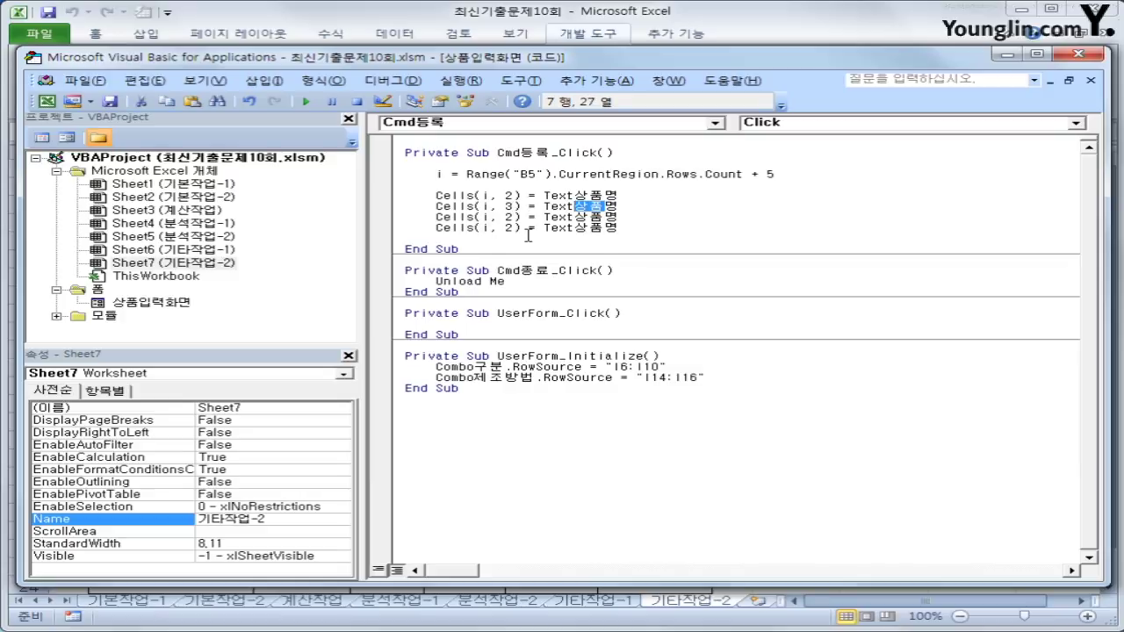
pyautogui.press('Delete')
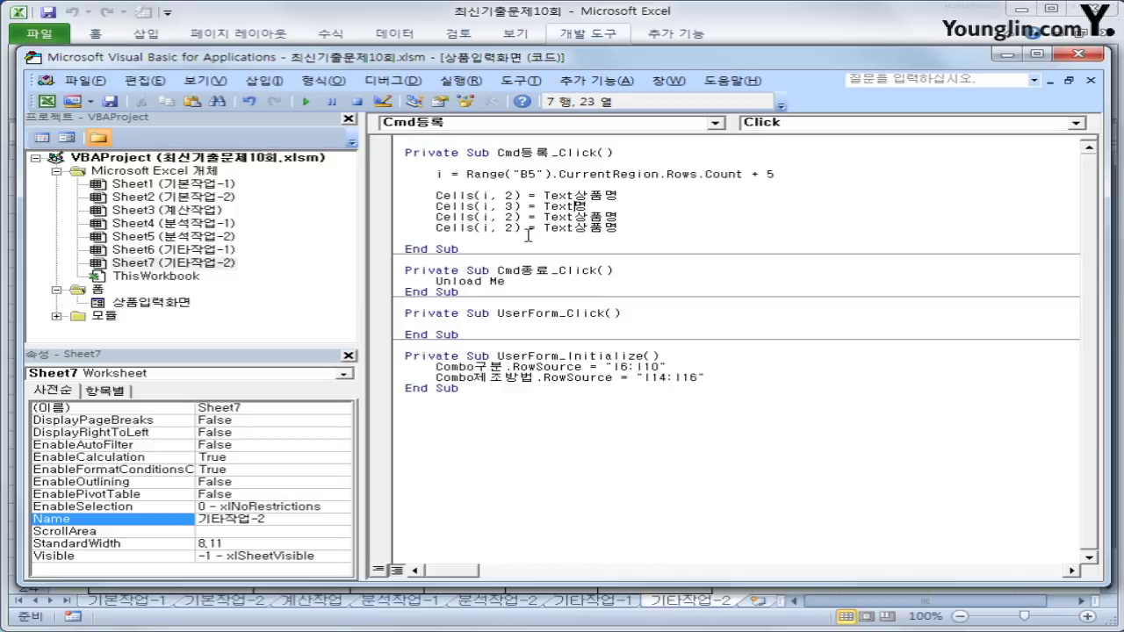
pyautogui.write('다원')
# - Change the third statement line to Cells(i, 4) = Combo구분
pyautogui.press('Down')
pyautogui.press('Left')
pyautogui.press('Left')
pyautogui.press('Left')
pyautogui.press('Left')
pyautogui.press('Left')
pyautogui.press('Left')
pyautogui.press('Left')
pyautogui.press('Left')
pyautogui.press('Left')
pyautogui.press('BackSpace')
pyautogui.write('4')
pyautogui.press('Left')
pyautogui.hotkey('shift', 'End')
pyautogui.write('com')
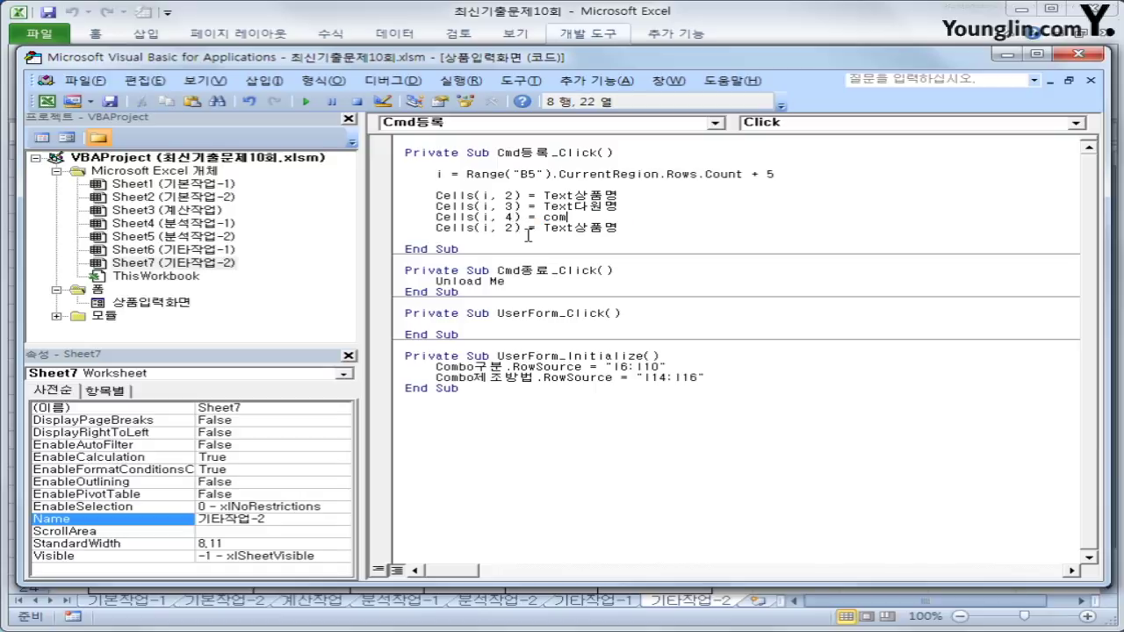
pyautogui.write('bo구분')
# - Change the fourth statement line to Cells(i, 5) = Combo제조방법 and leave blank lines below it
pyautogui.press('Down')
pyautogui.click(529, 232)
pyautogui.press('Delete')
pyautogui.write('5')
pyautogui.hotkey('shift', 'End')
pyautogui.write('com')
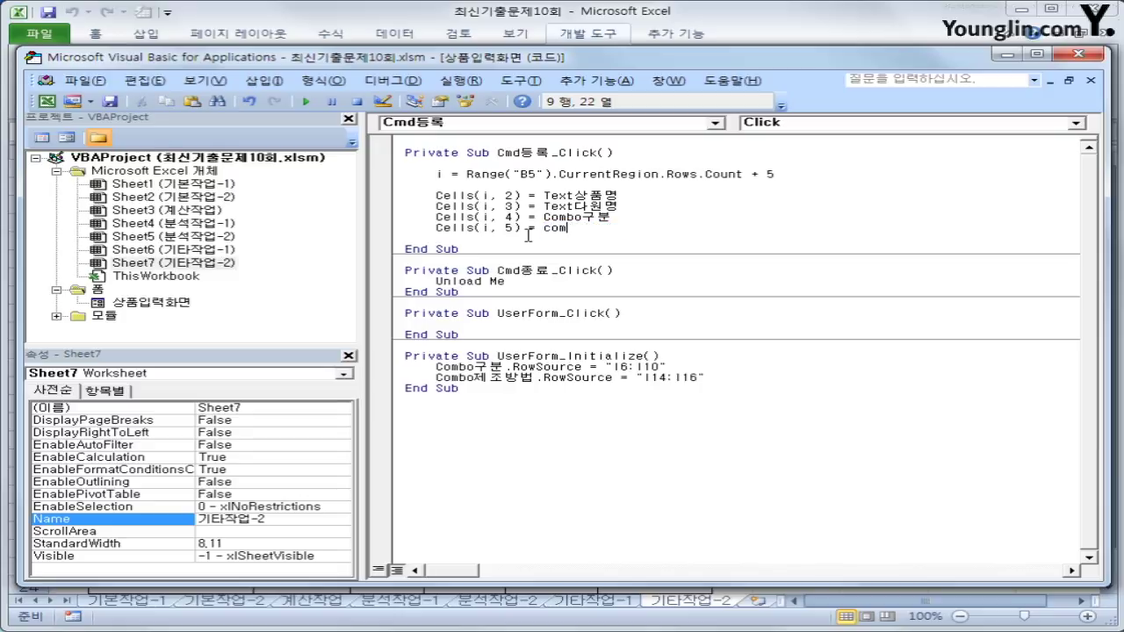
pyautogui.write('bo제조방법')
pyautogui.press('Return')
pyautogui.press('Return')
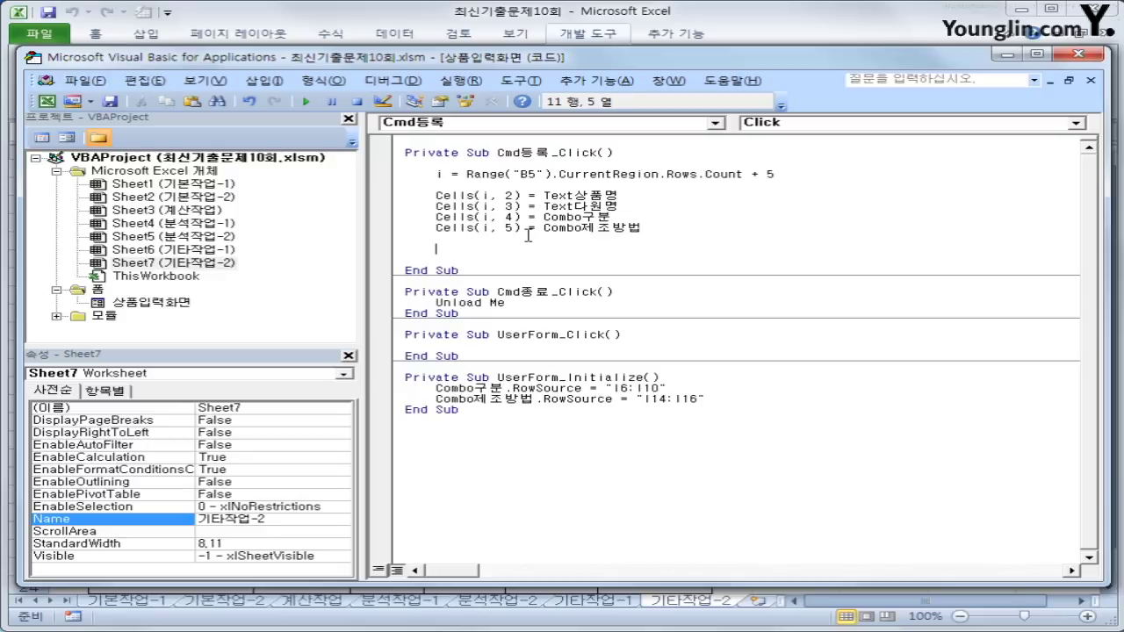
# - Paste the copied statement once more near the end of Cmd등록_Click and change it to Cells(i, 7) = Text가격.Value
pyautogui.hotkey('ctrl', 'v')
pyautogui.press('Left')
pyautogui.press('Left')
pyautogui.press('Left')
pyautogui.press('Left')
pyautogui.press('Left')
pyautogui.press('Left')
pyautogui.press('Left')
pyautogui.press('Left')
pyautogui.press('Left')
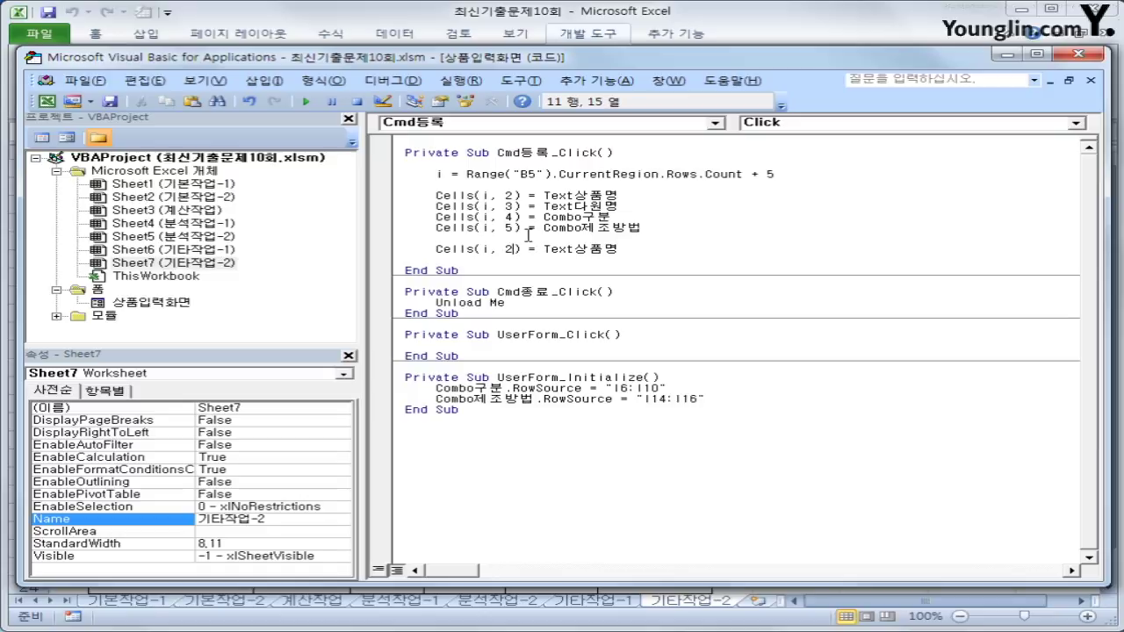
pyautogui.press('BackSpace')
pyautogui.write('7')
pyautogui.press('End')
pyautogui.press('Left')
pyautogui.press('Left')
pyautogui.press('Left')
pyautogui.hotkey('shift', 'End')
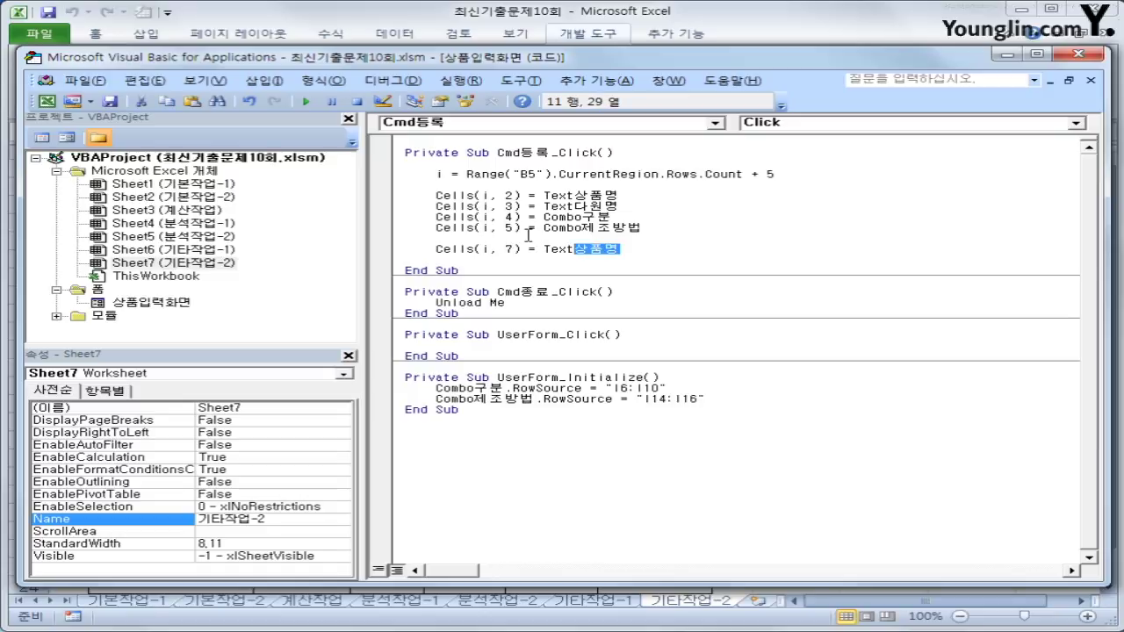
pyautogui.press('End')
pyautogui.press('BackSpace')
pyautogui.press('BackSpace')
pyautogui.press('BackSpace')
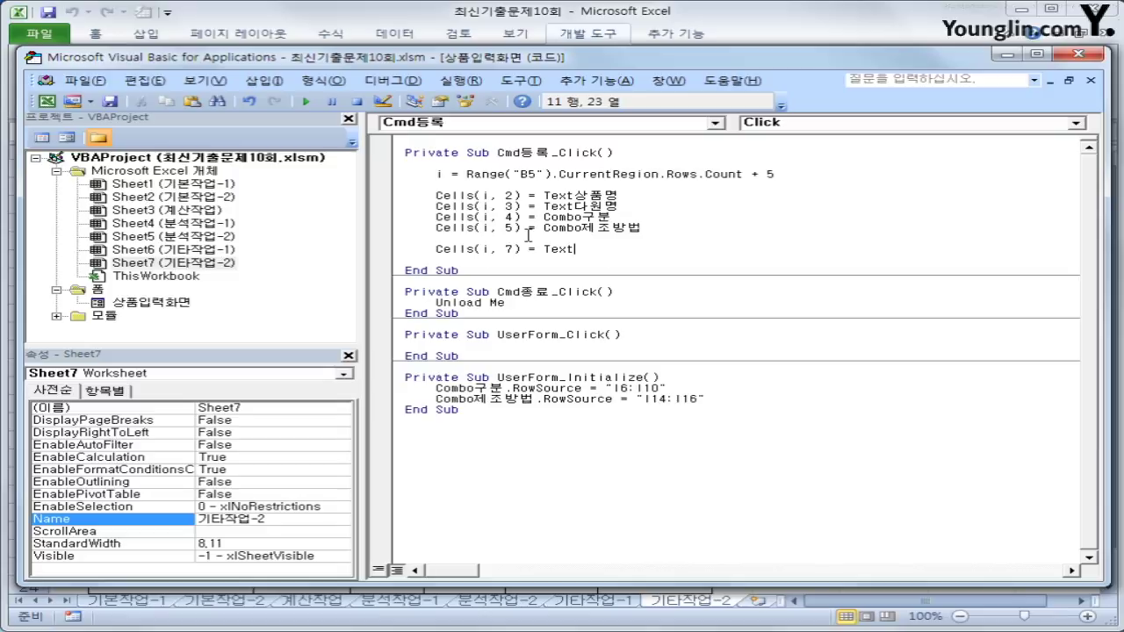
pyautogui.write('가격.v')
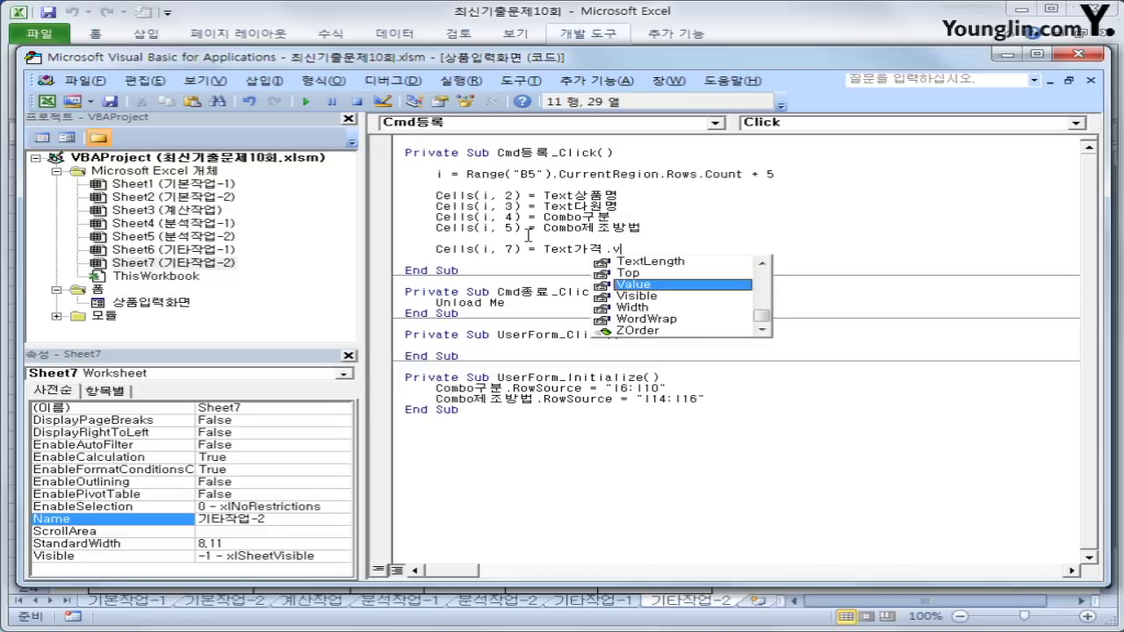
pyautogui.press('Tab')
# - Insert blank lines above the Cells(i, 7) statement and start an If statement there
pyautogui.press('Up')
pyautogui.press('Return')
pyautogui.press('Return')
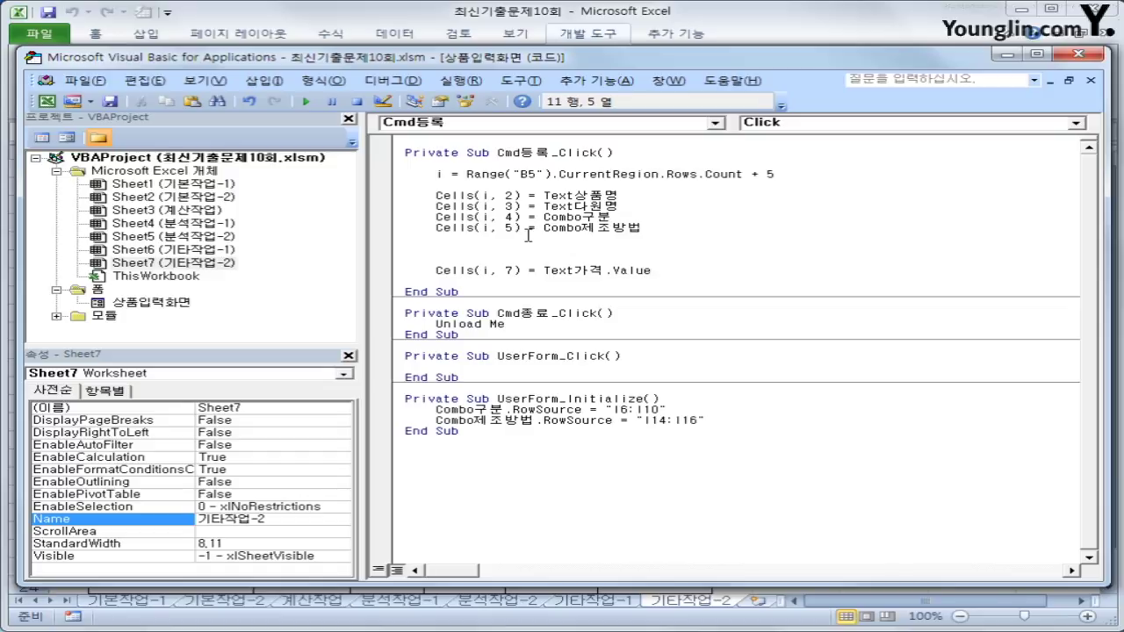
pyautogui.write('if')
# - Look up the 친환경 인증 check box's name in the form design and return to the form's code
pyautogui.doubleClick(149, 302)
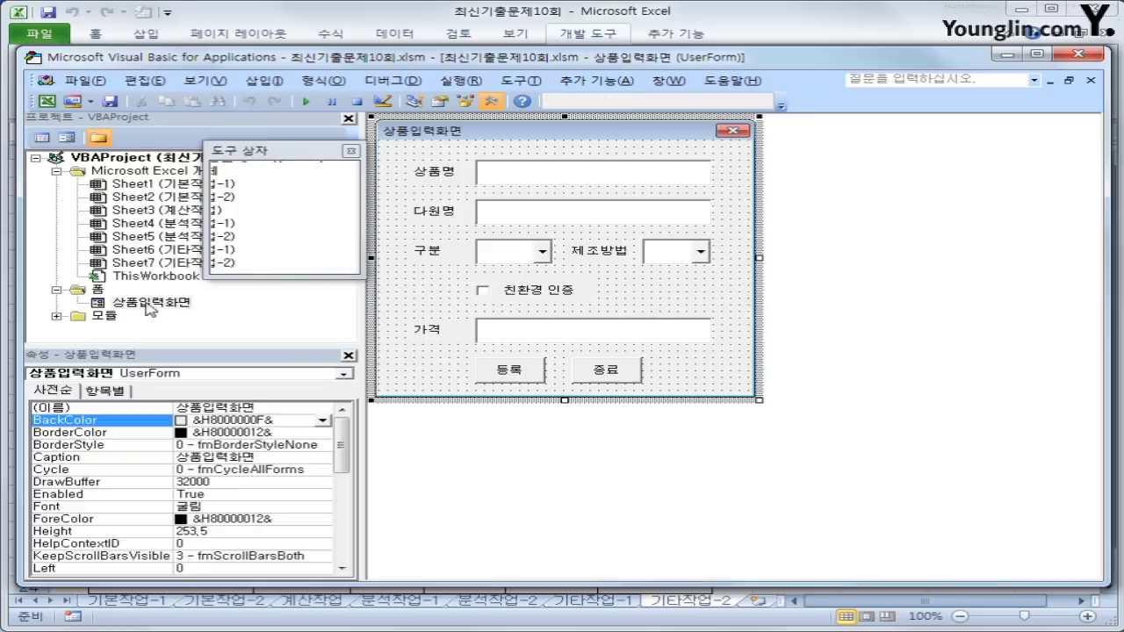
pyautogui.click(539, 294)
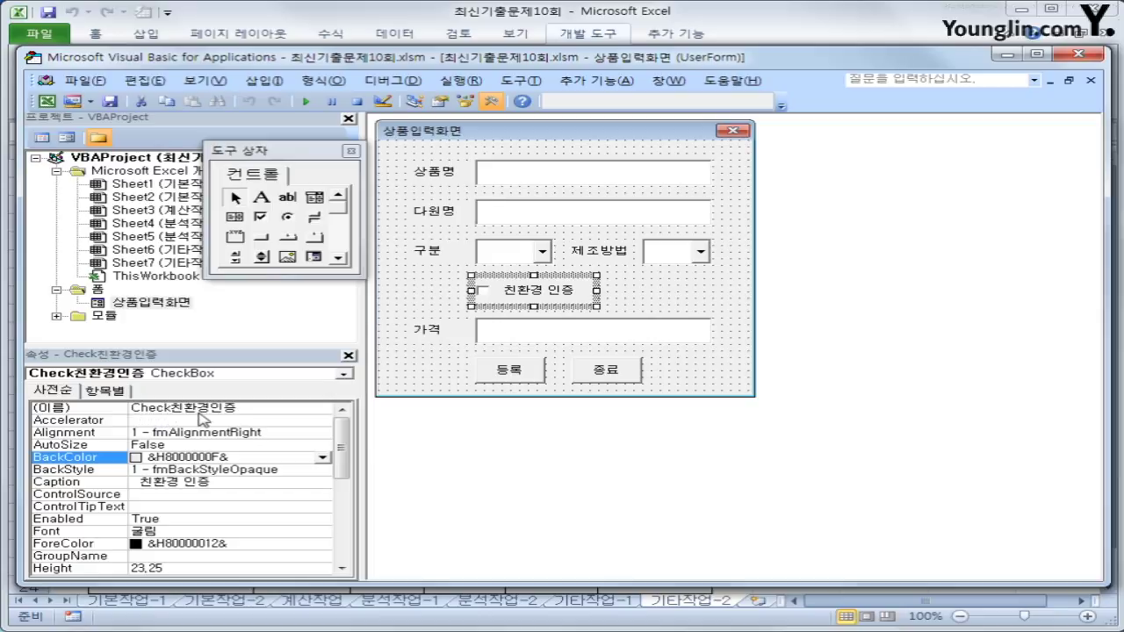
pyautogui.click(41, 138)
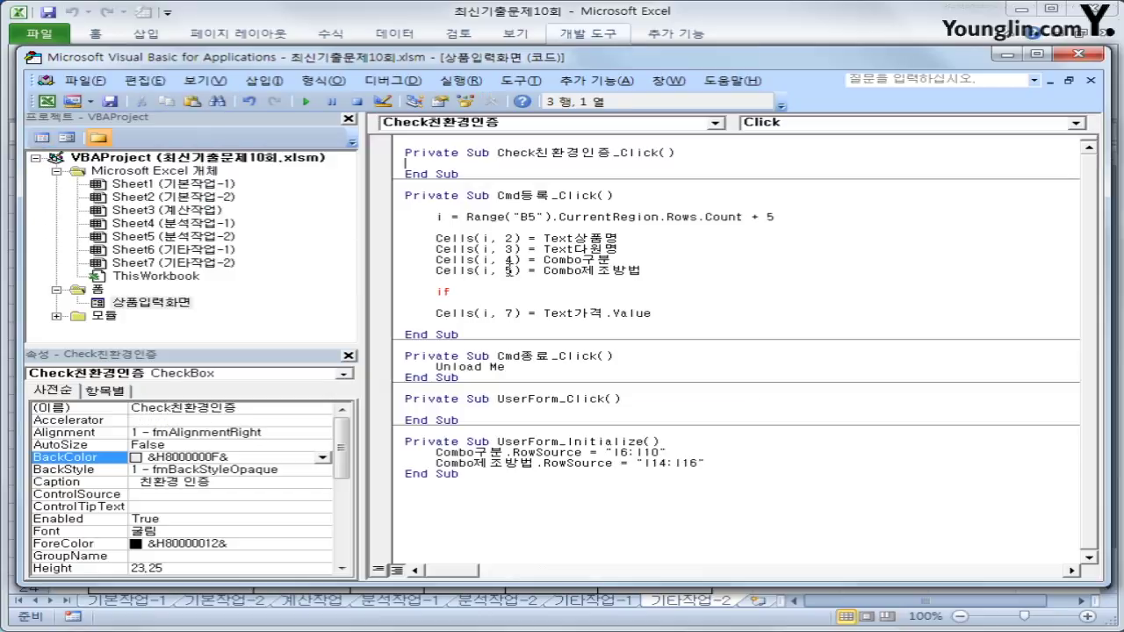
# - Complete the If condition in Cmd등록_Click as If Check친환경인증 = True Then and begin a line beneath it
pyautogui.click(535, 294)
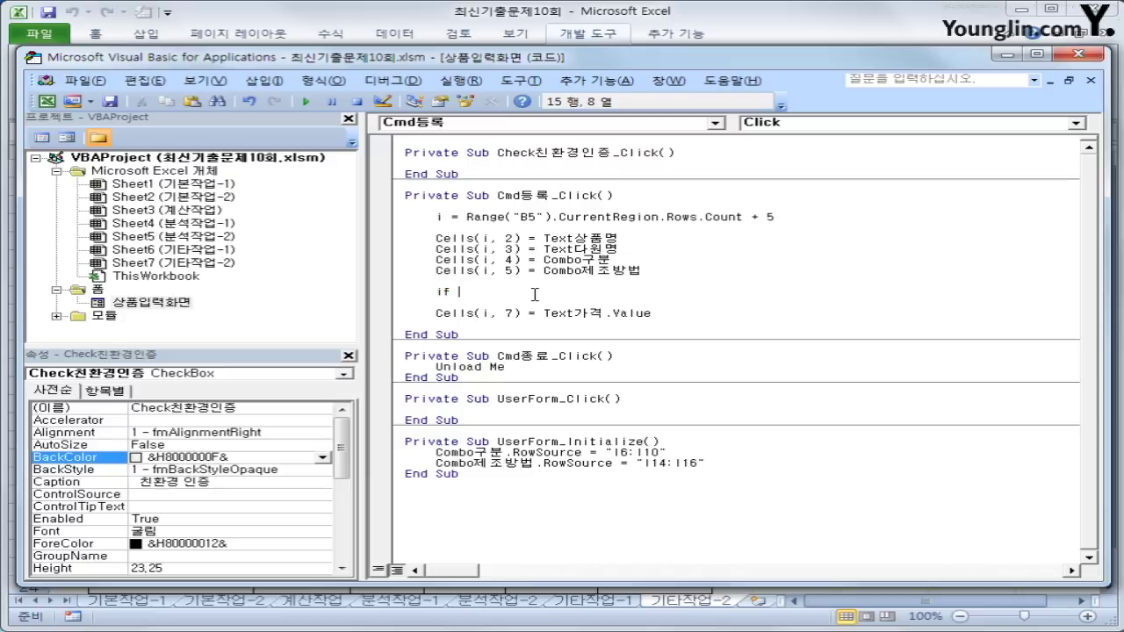
pyautogui.write('Check친환경')
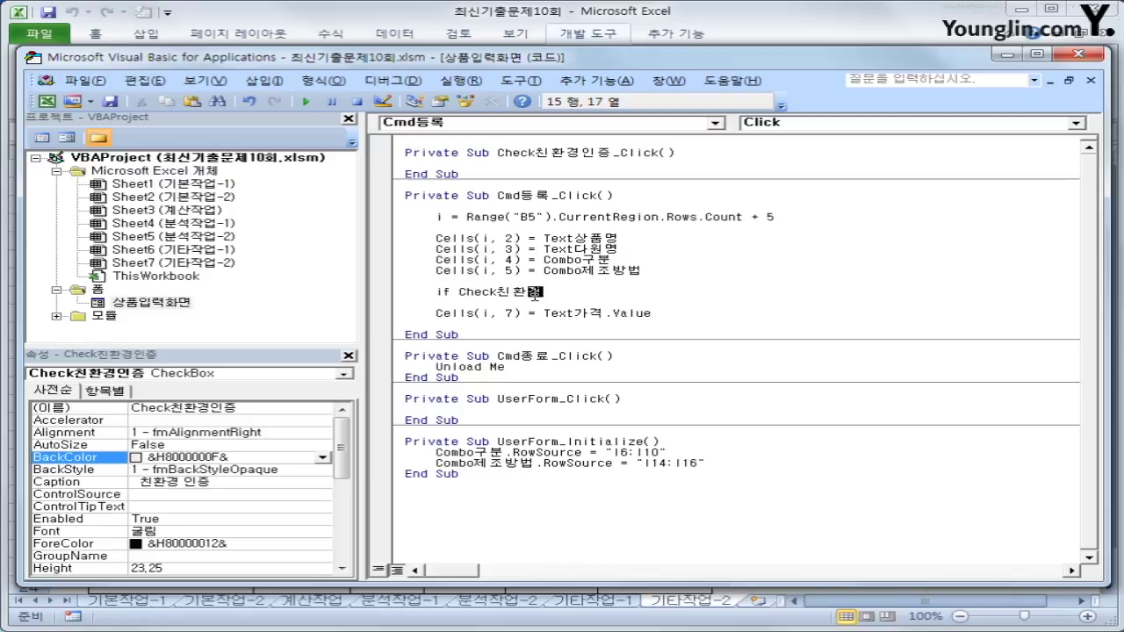
pyautogui.write('인증 = true then')
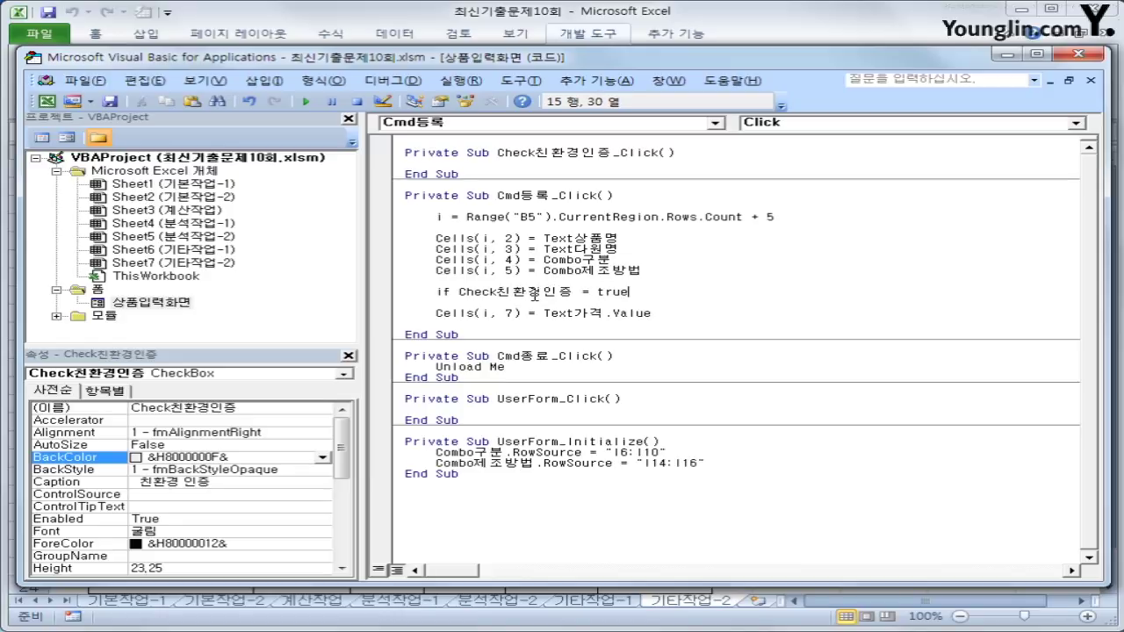
pyautogui.press('Return')
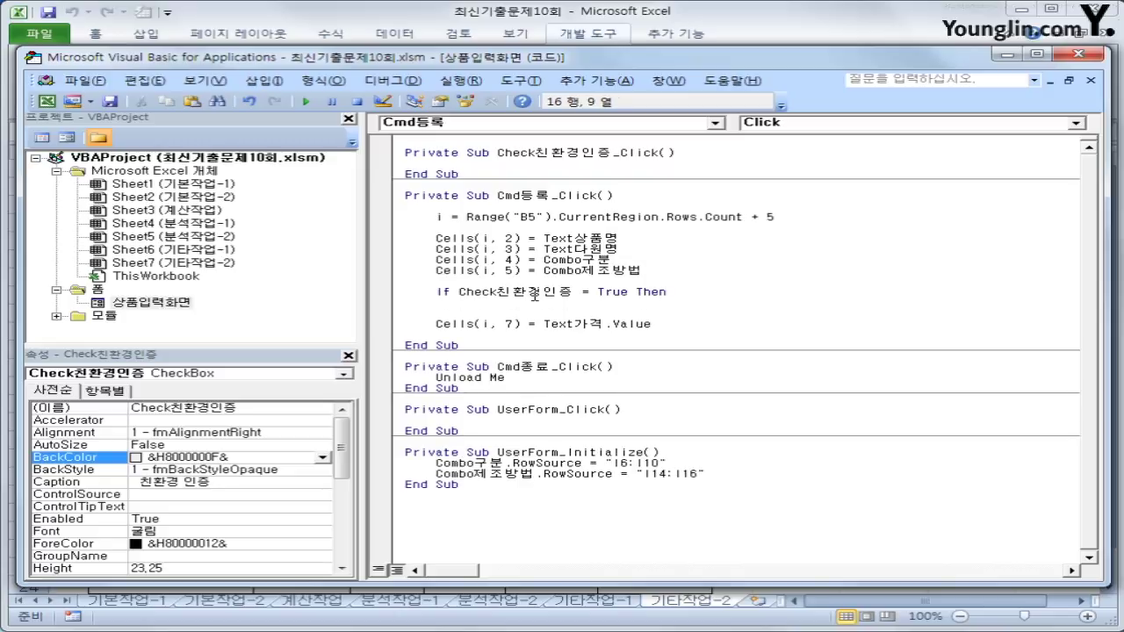
# - Add the statement Cells(i, 6) = "○" inside the If block, using the special circle symbol
pyautogui.write('cells(')
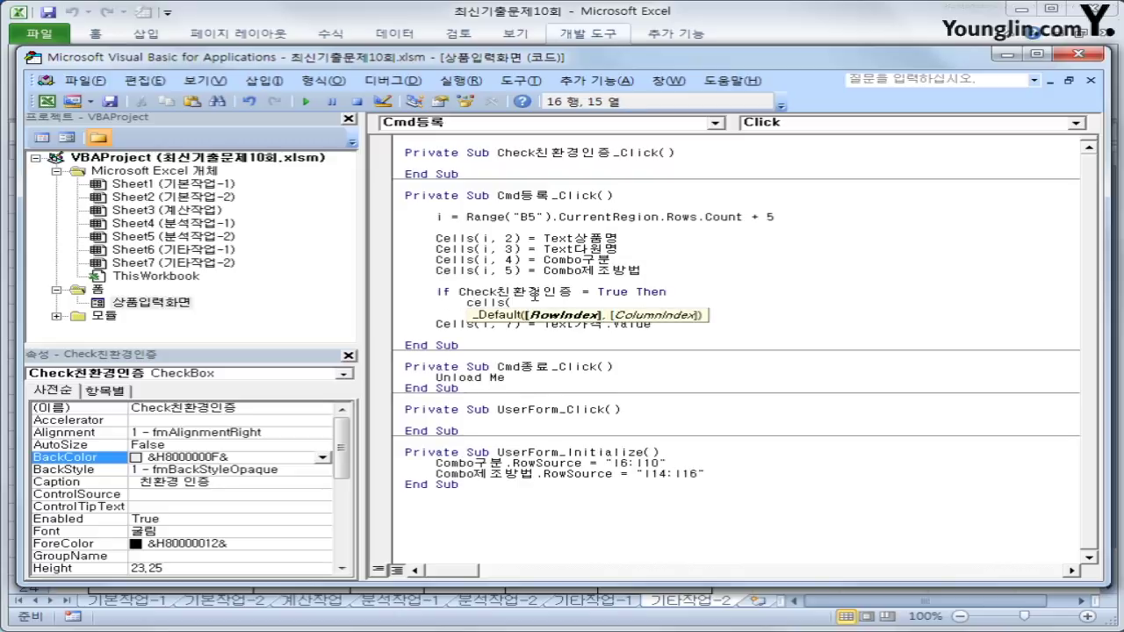
pyautogui.write('i,6) =')
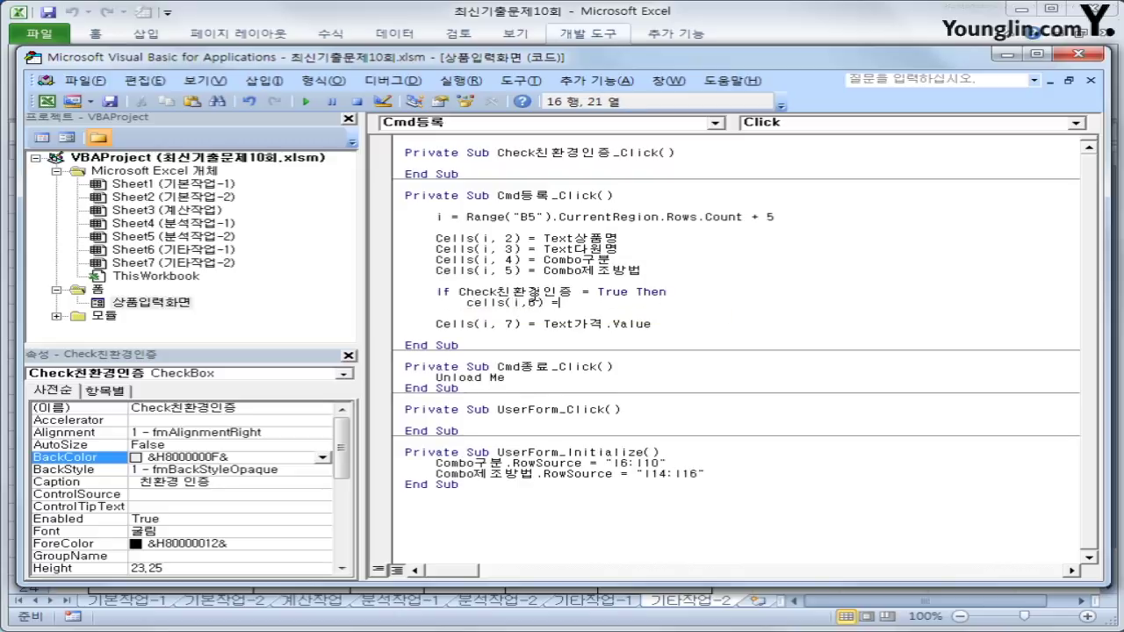
pyautogui.write(' "ㅁ')
pyautogui.press('Hangul_Hanja')
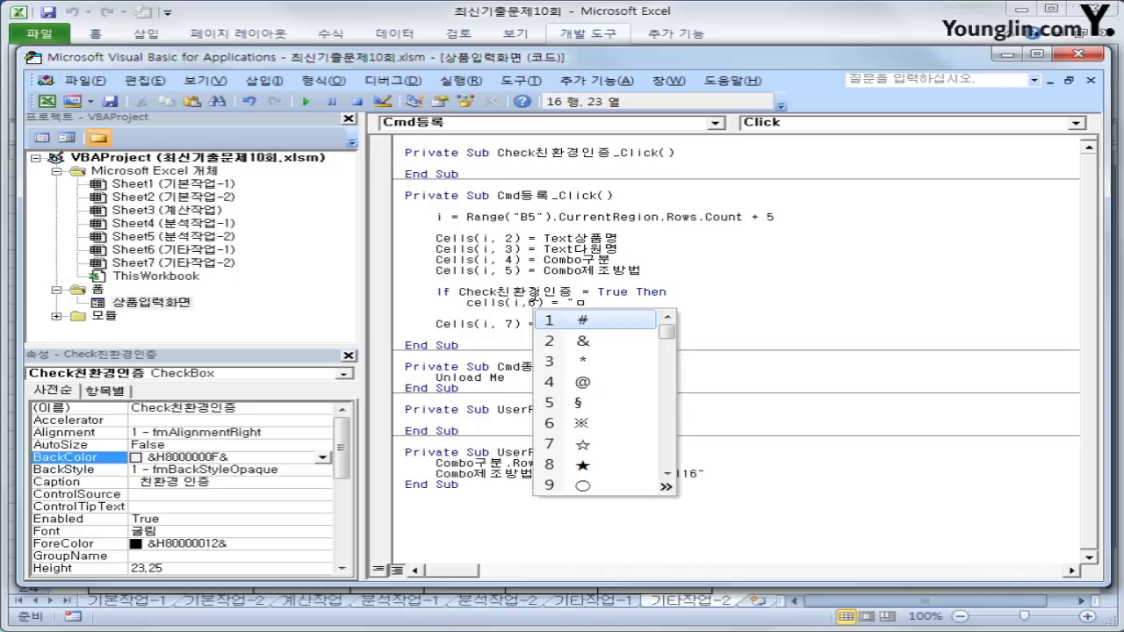
pyautogui.press('9')
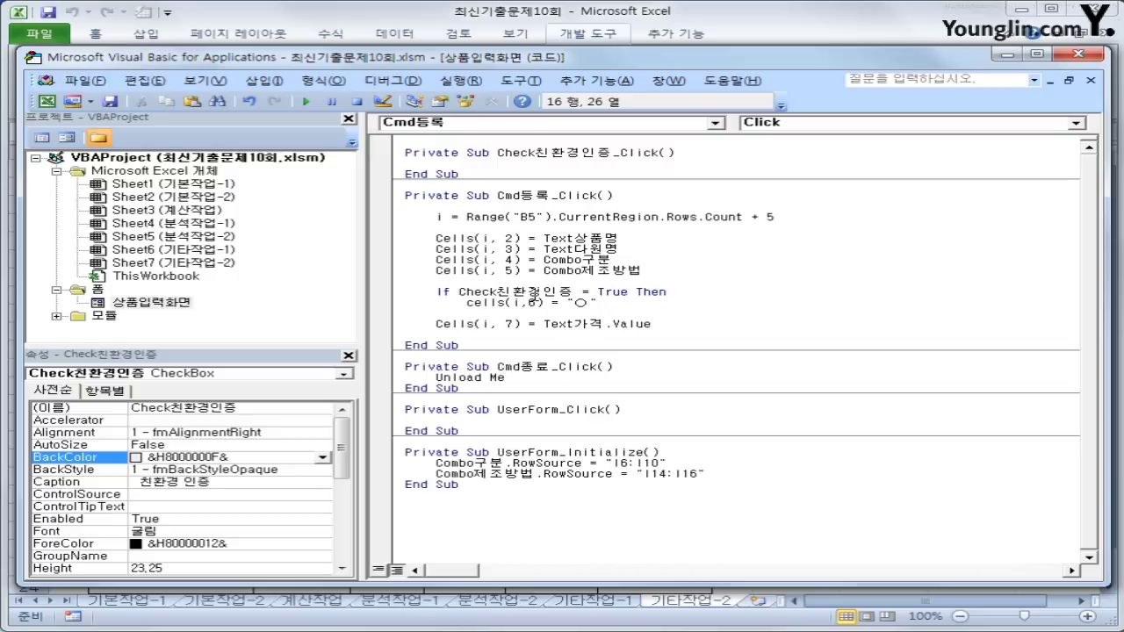
pyautogui.press('Return')
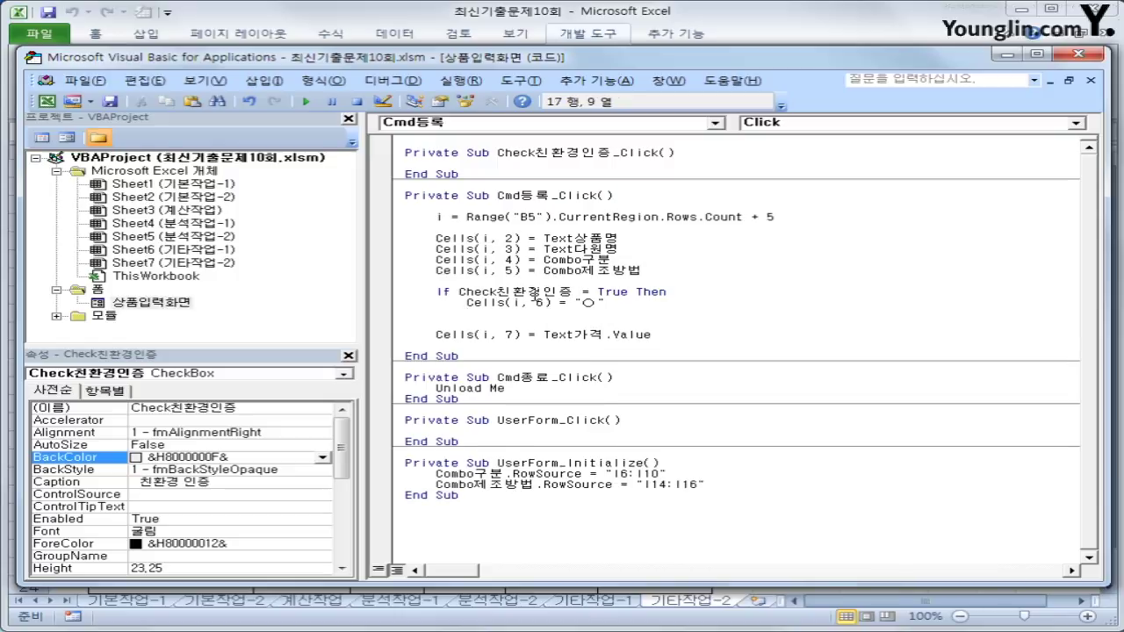
# - Add an Else branch containing a copy of the circle statement changed to Cells(i, 6) = ""
pyautogui.write('else')
pyautogui.press('Return')
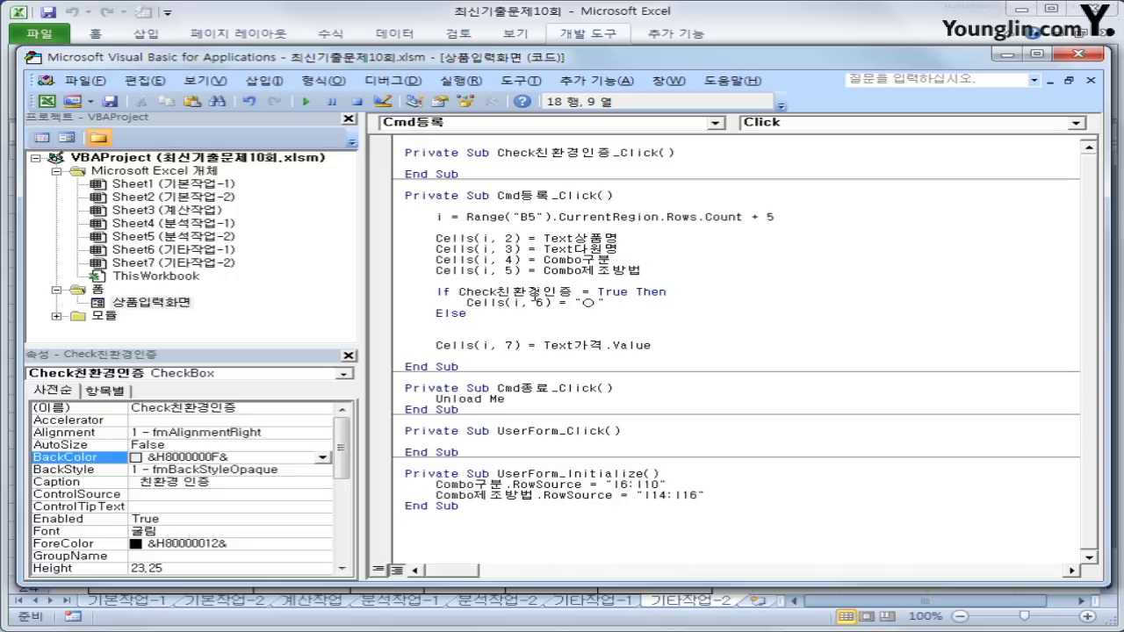
pyautogui.press('Up')
pyautogui.hotkey('shift', 'End')
pyautogui.hotkey('ctrl', 'c')
pyautogui.press('Down')
pyautogui.press('Return')
pyautogui.press('Tab')
pyautogui.hotkey('ctrl', 'v')
pyautogui.press('Delete')
pyautogui.press('Return')
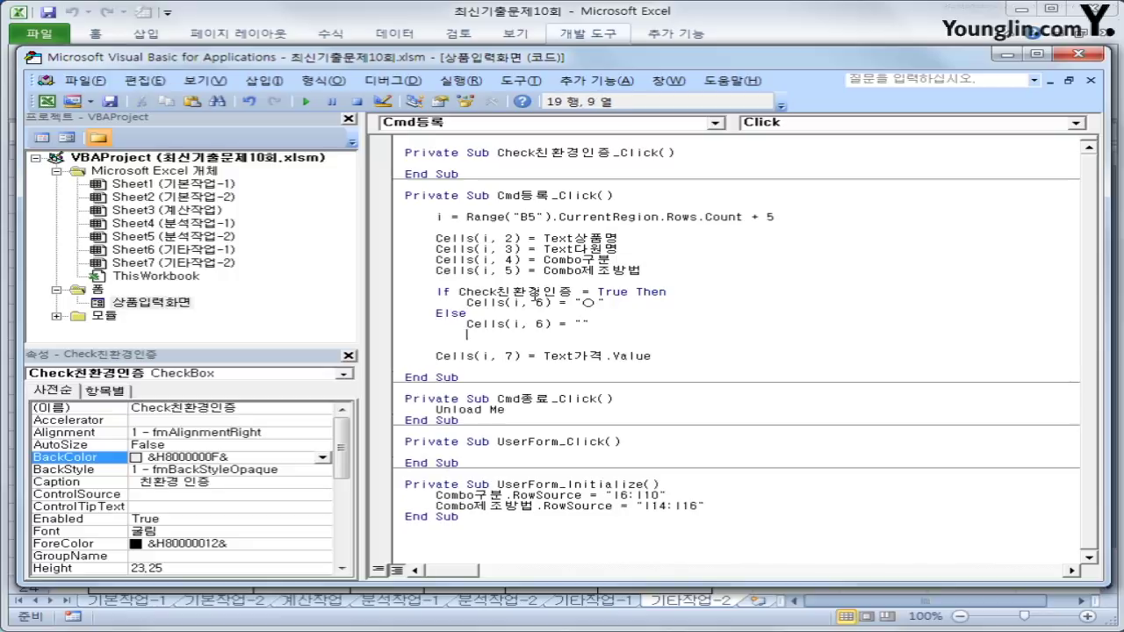
# - Close the conditional block with an End If aligned with the If line
pyautogui.hotkey('shift', 'Tab')
pyautogui.write('ㄷ')
pyautogui.press('BackSpace')
pyautogui.write('end if')
pyautogui.press('Down')
pyautogui.press('Down')
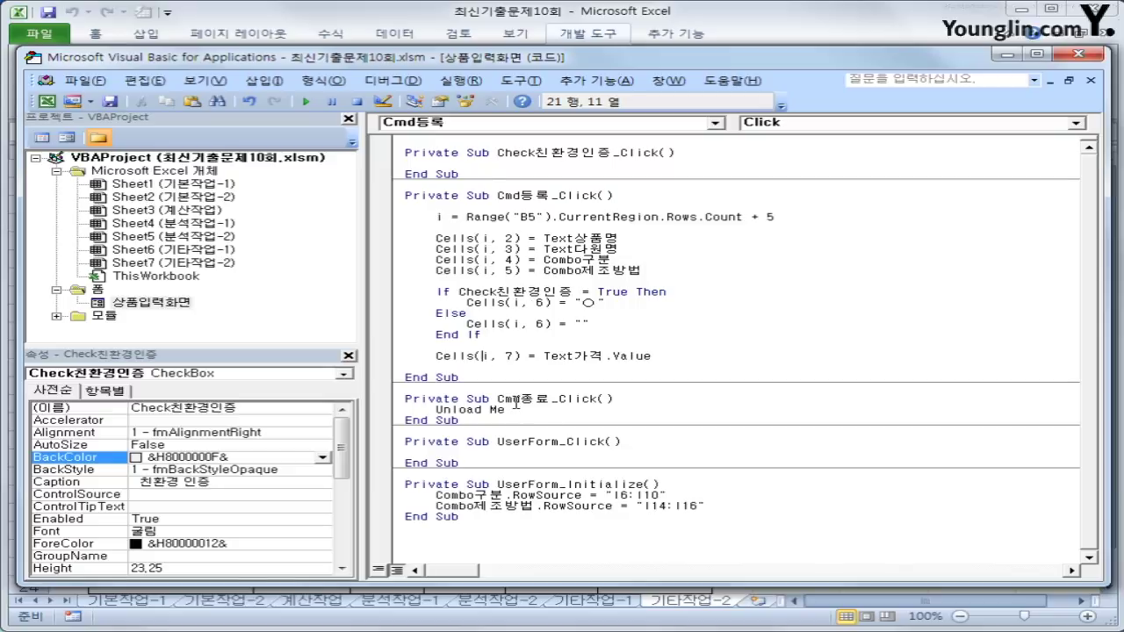
# - Return to the 기타작업-2 sheet, open the 상품입력화면 form and move it away from the first table columns
pyautogui.click(1078, 55)
pyautogui.click(581, 184)
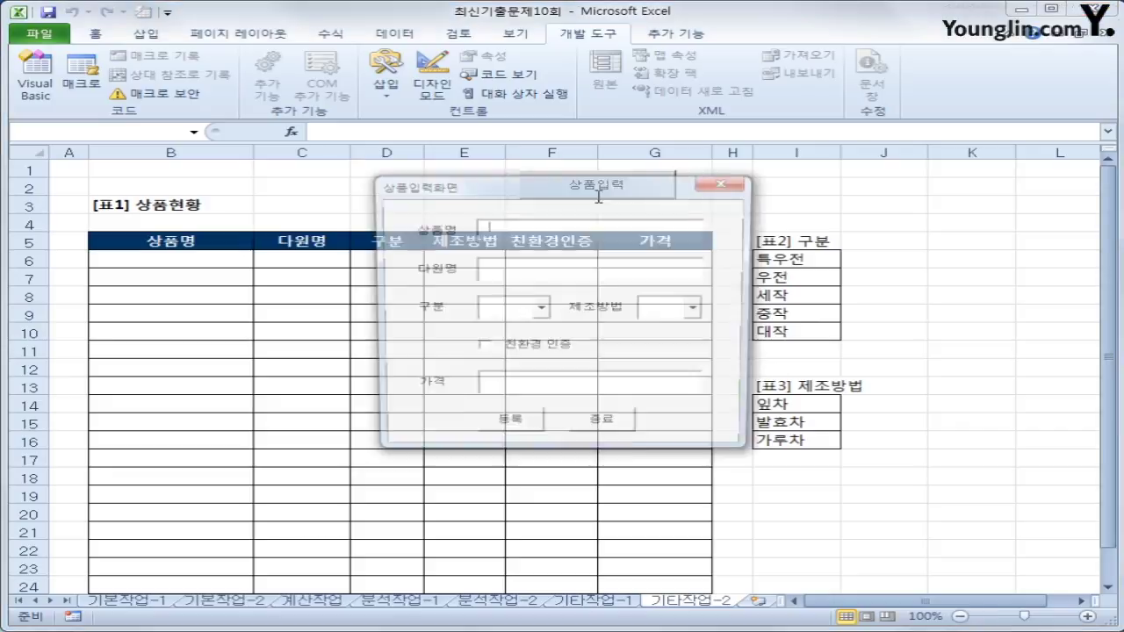
pyautogui.moveTo(595, 181); pyautogui.dragTo(874, 276)
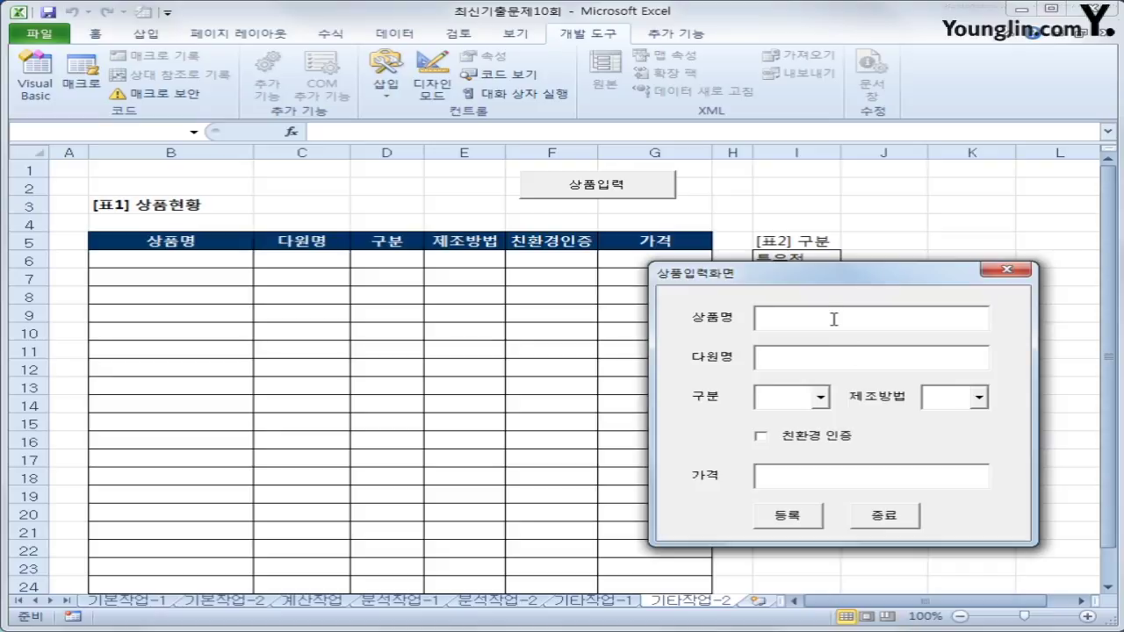
# - Enter 녹차 as the 상품명 and 고려 as the 다원명 in the form
pyautogui.write('sh')
pyautogui.write('녹차')
pyautogui.press('Tab')
pyautogui.write('rhfuek')
pyautogui.press('BackSpace')
pyautogui.press('BackSpace')
pyautogui.press('BackSpace')
pyautogui.press('BackSpace')
pyautogui.press('BackSpace')
pyautogui.write('rhfue')
pyautogui.press('Tab')
# - Choose 특우전 as 구분 and 발효차 as 제조방법, enable 친환경 인증 and set 가격 to 10000
pyautogui.click(820, 398)
pyautogui.click(813, 416)
pyautogui.click(980, 400)
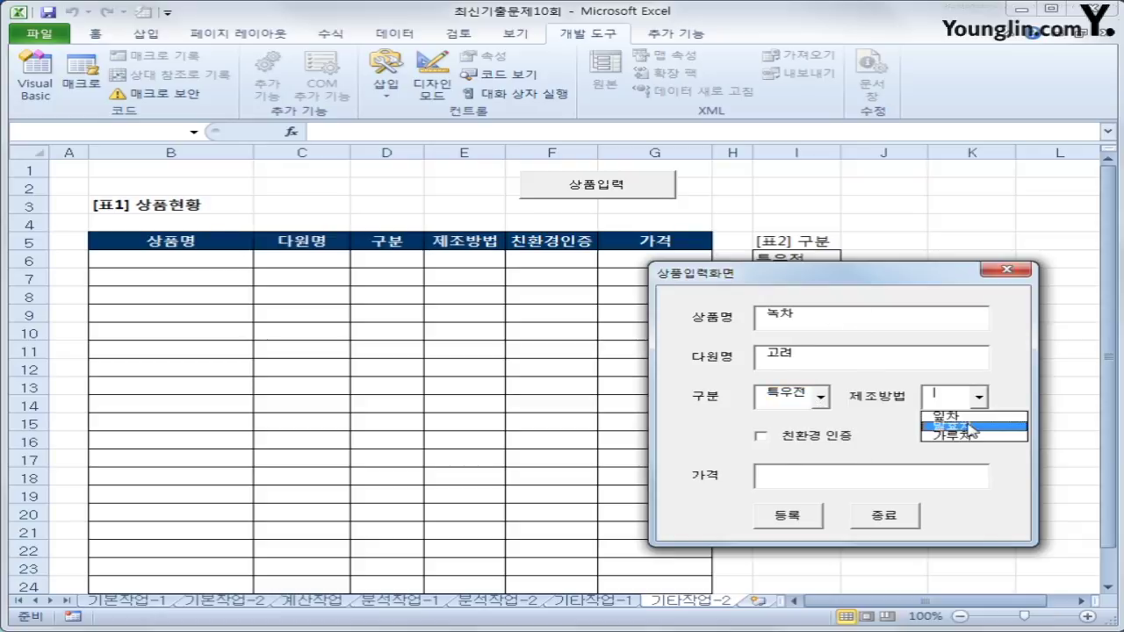
pyautogui.click(958, 428)
pyautogui.click(761, 436)
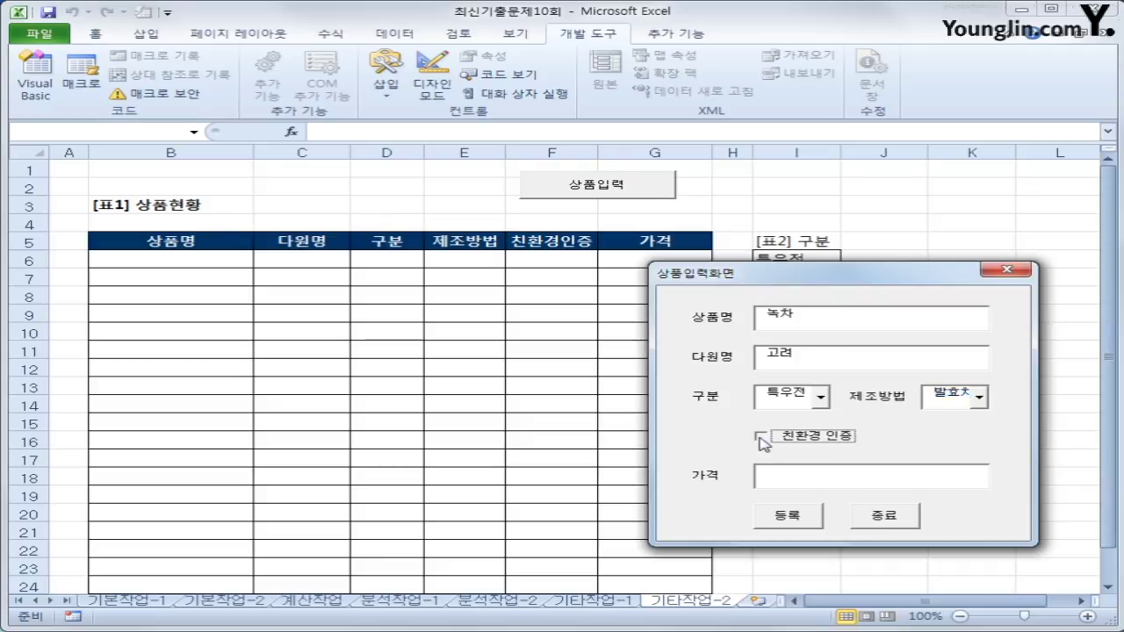
pyautogui.click(799, 472)
pyautogui.write('10000')
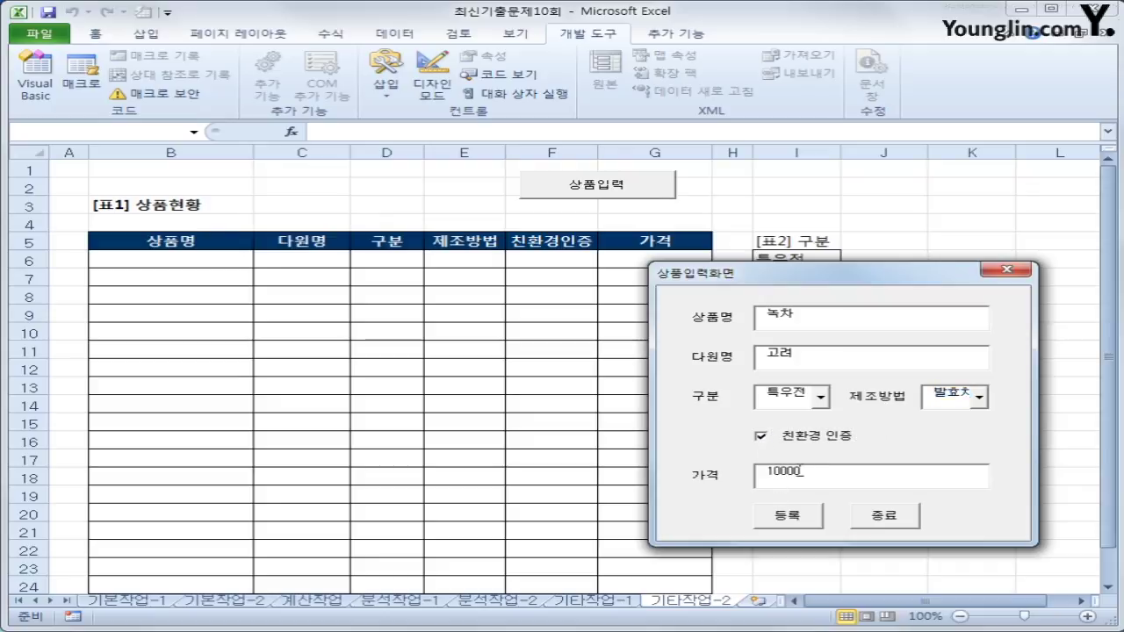
# - Register the entered product in the table and exit the form
pyautogui.click(788, 515)
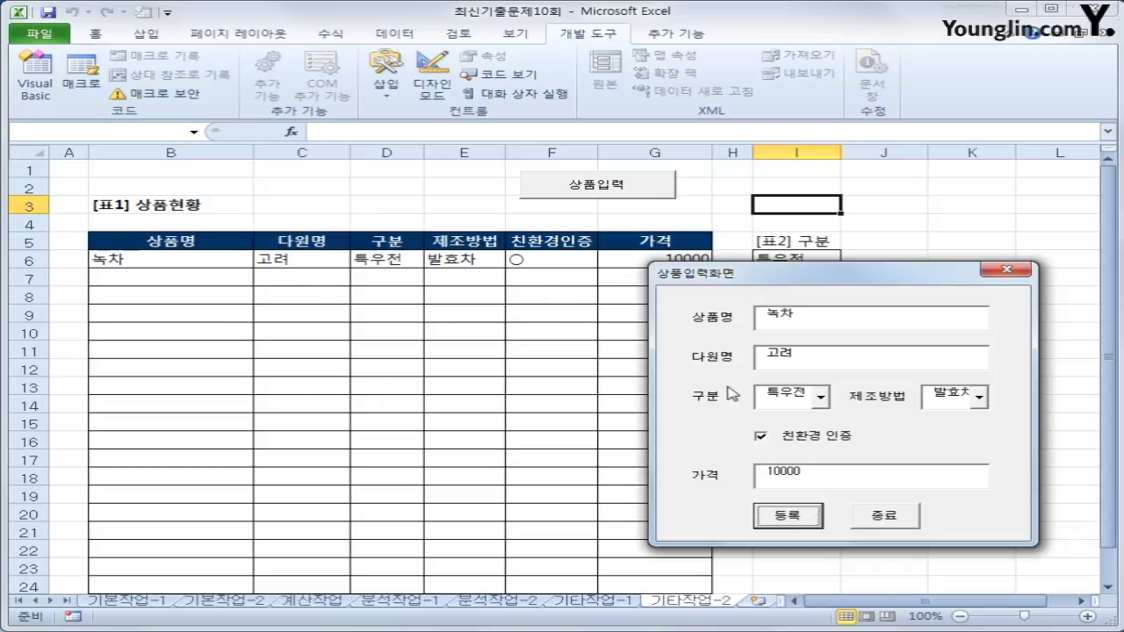
pyautogui.click(910, 519)
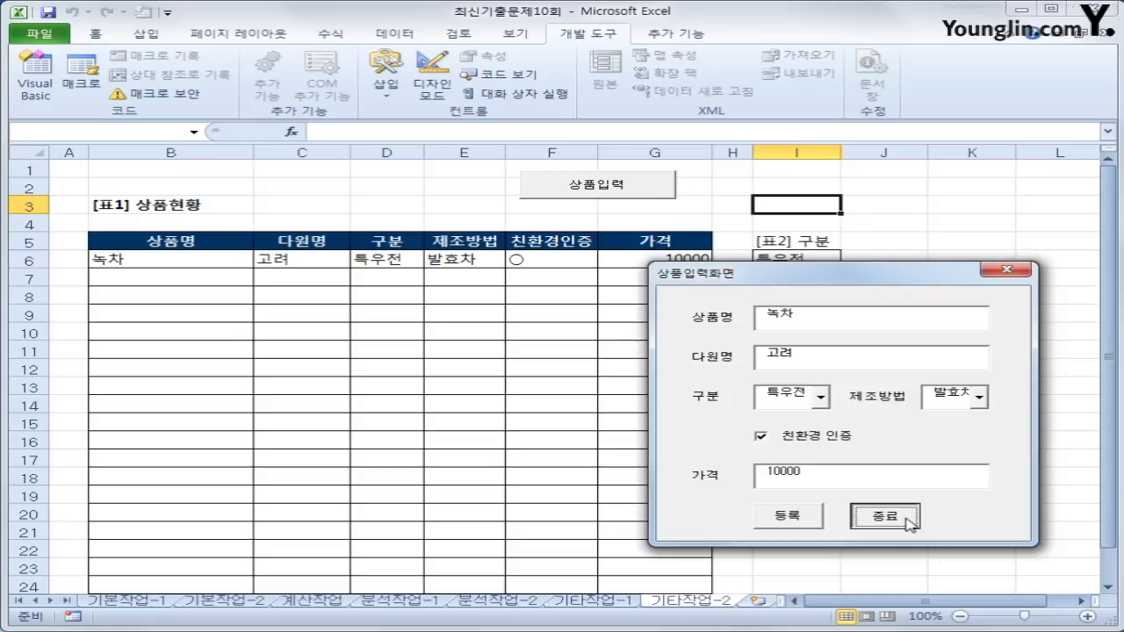
pyautogui.click(964, 512)
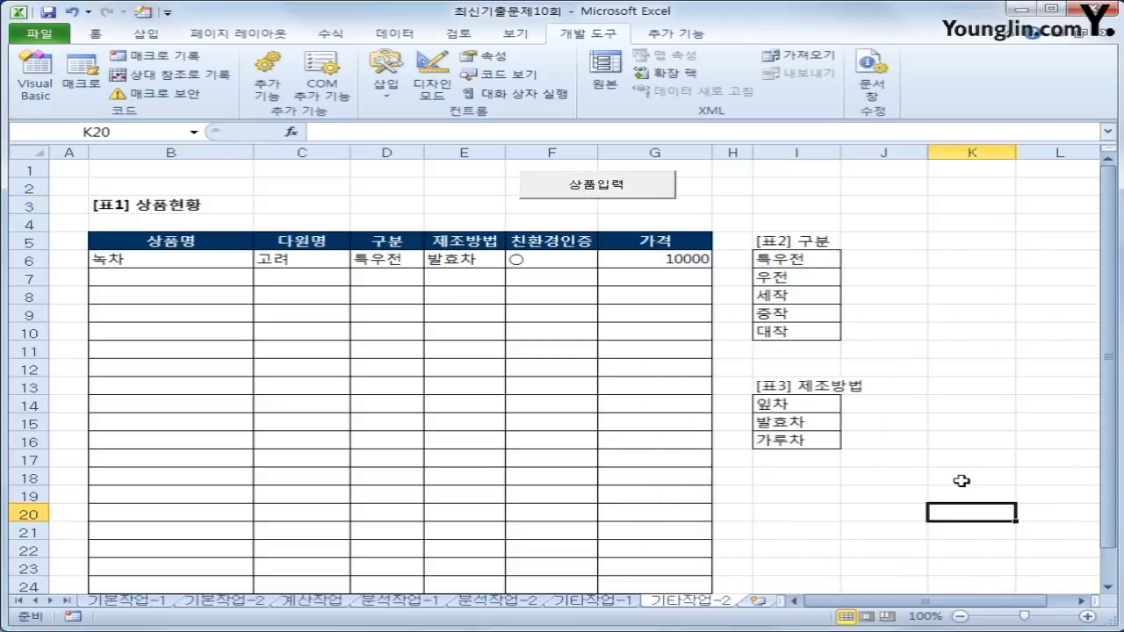